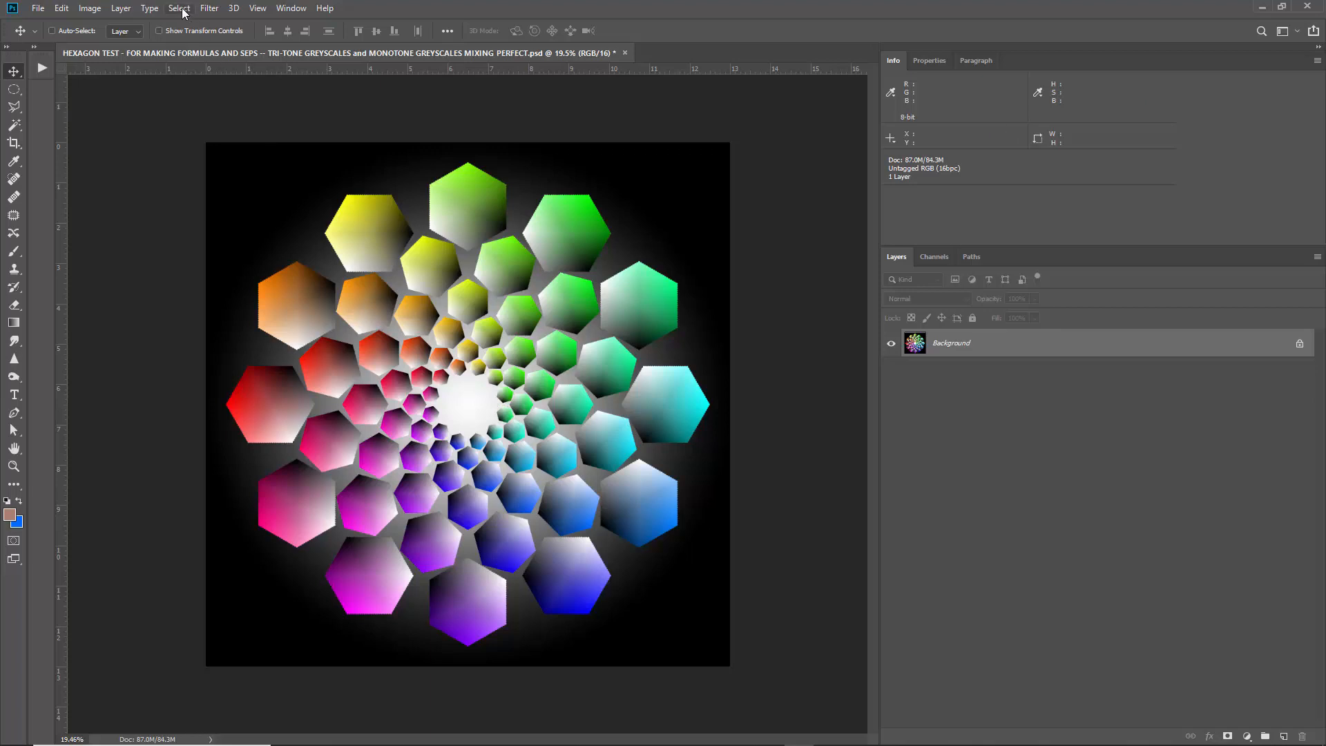
left_click(181, 9)
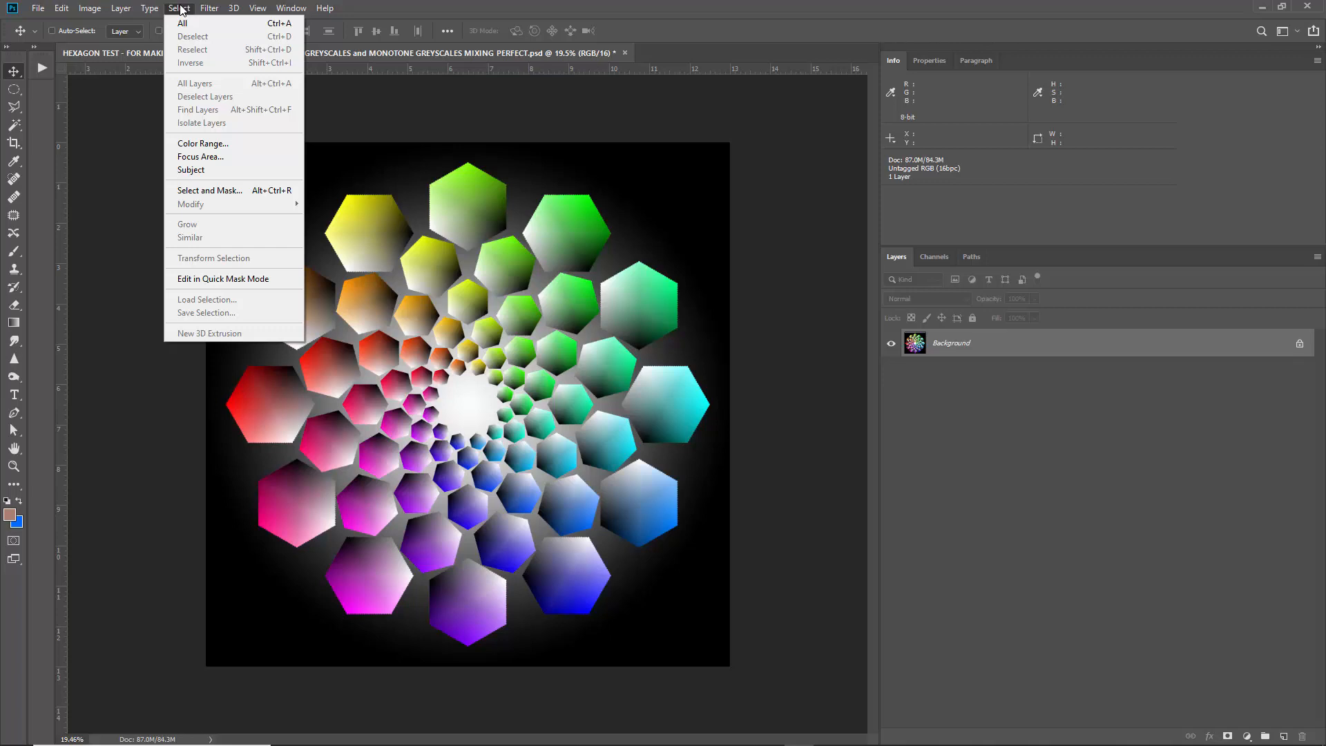
left_click(181, 9)
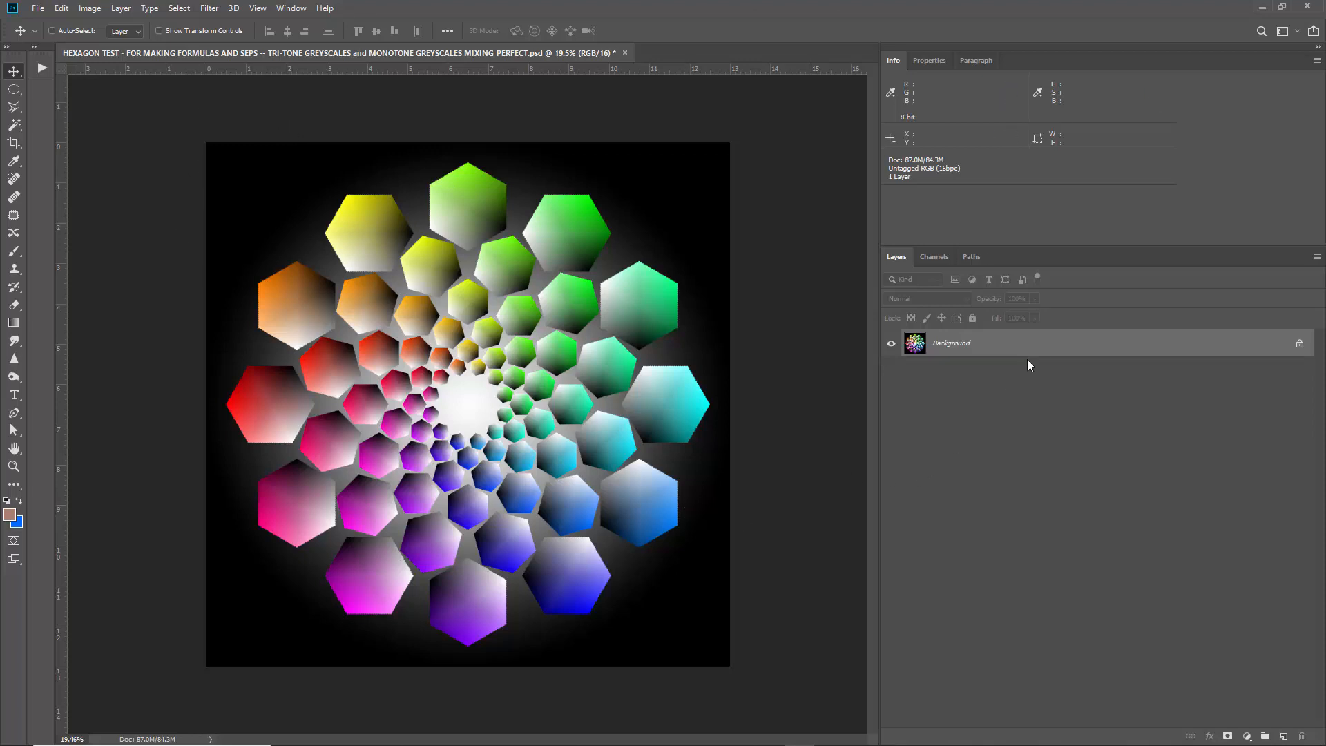
scroll(352, 452, "up", 2)
scroll(352, 452, "down", 1)
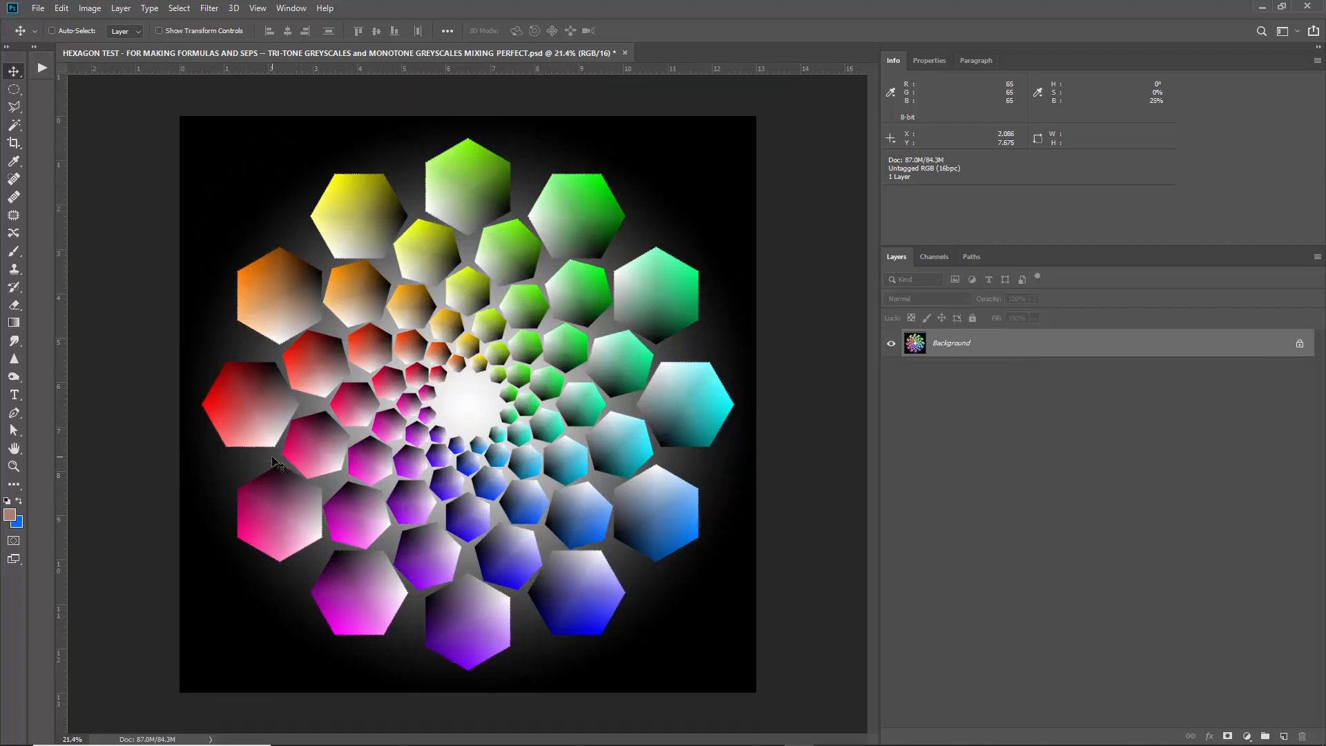
- Add a Solid Color fill layer above the Background in pure red, ff0000
left_click(1247, 735)
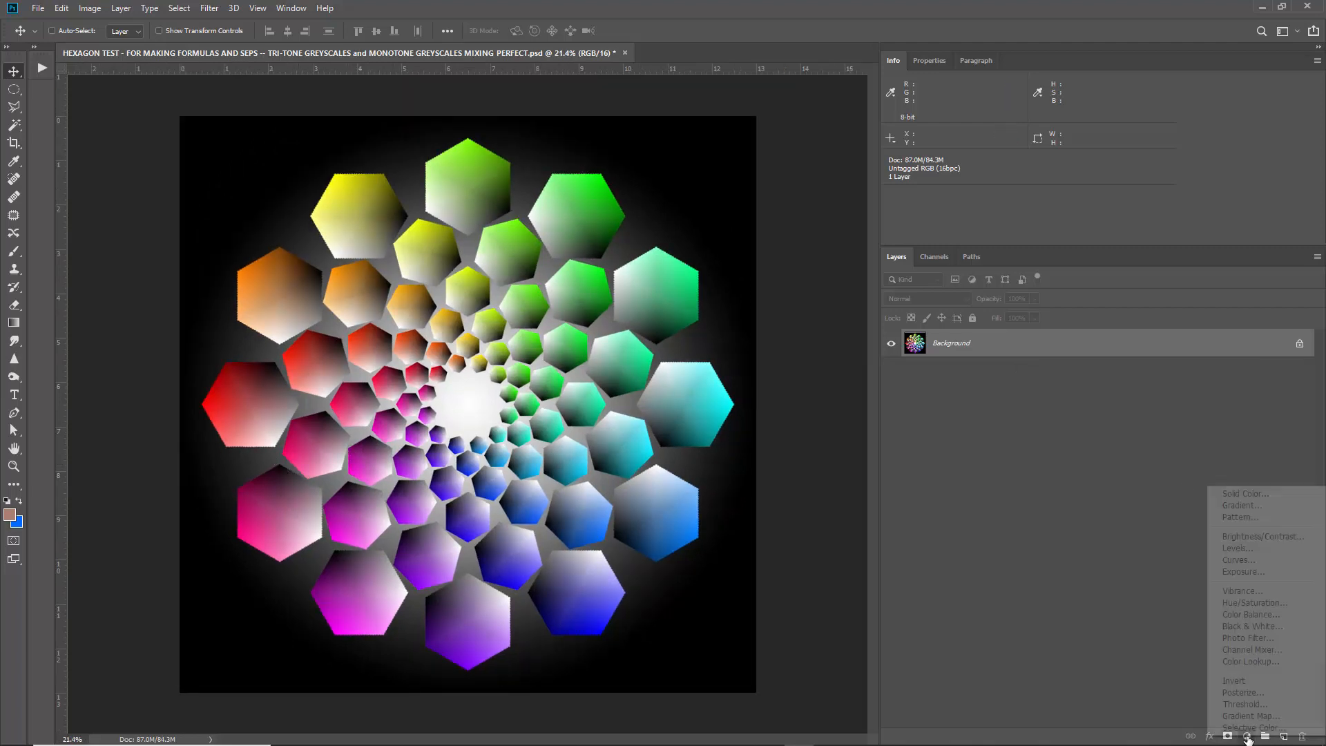
left_click(1235, 494)
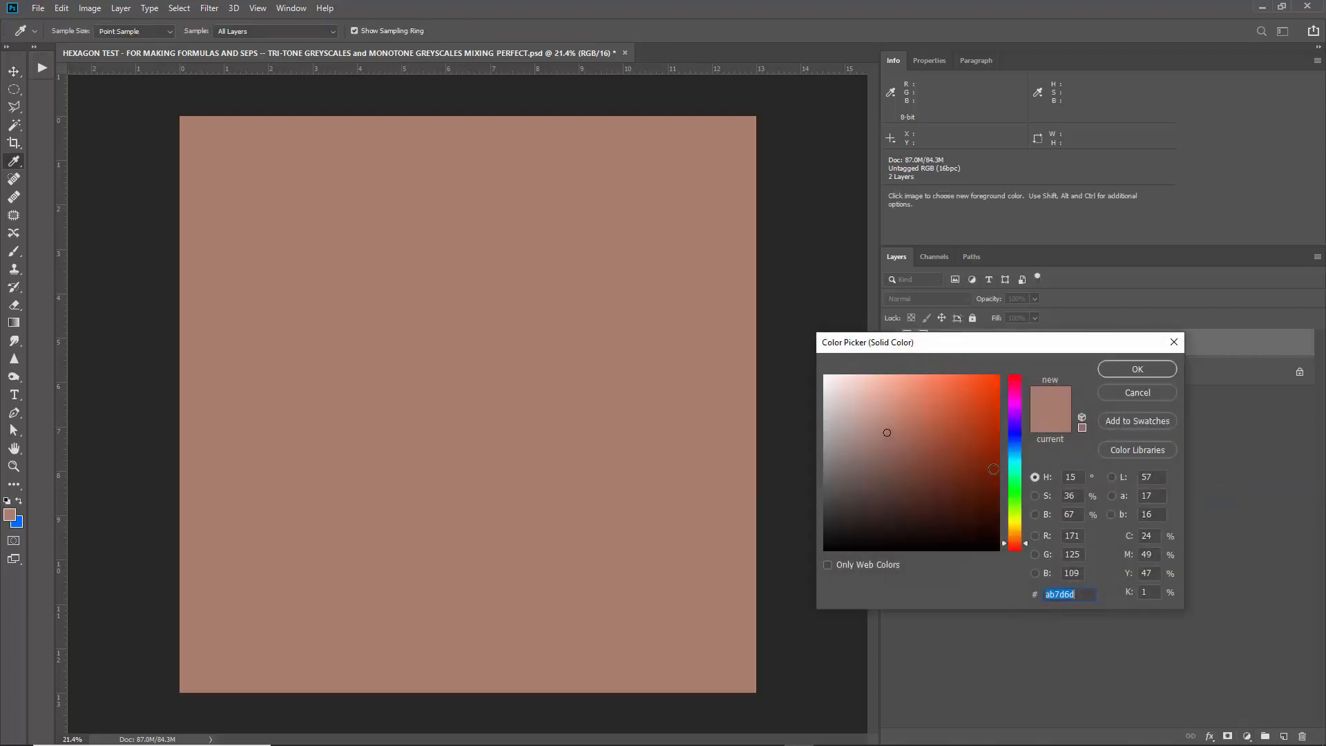
left_click_drag(894, 492, 1013, 339)
left_click_drag(1019, 437, 1015, 602)
left_click(1137, 370)
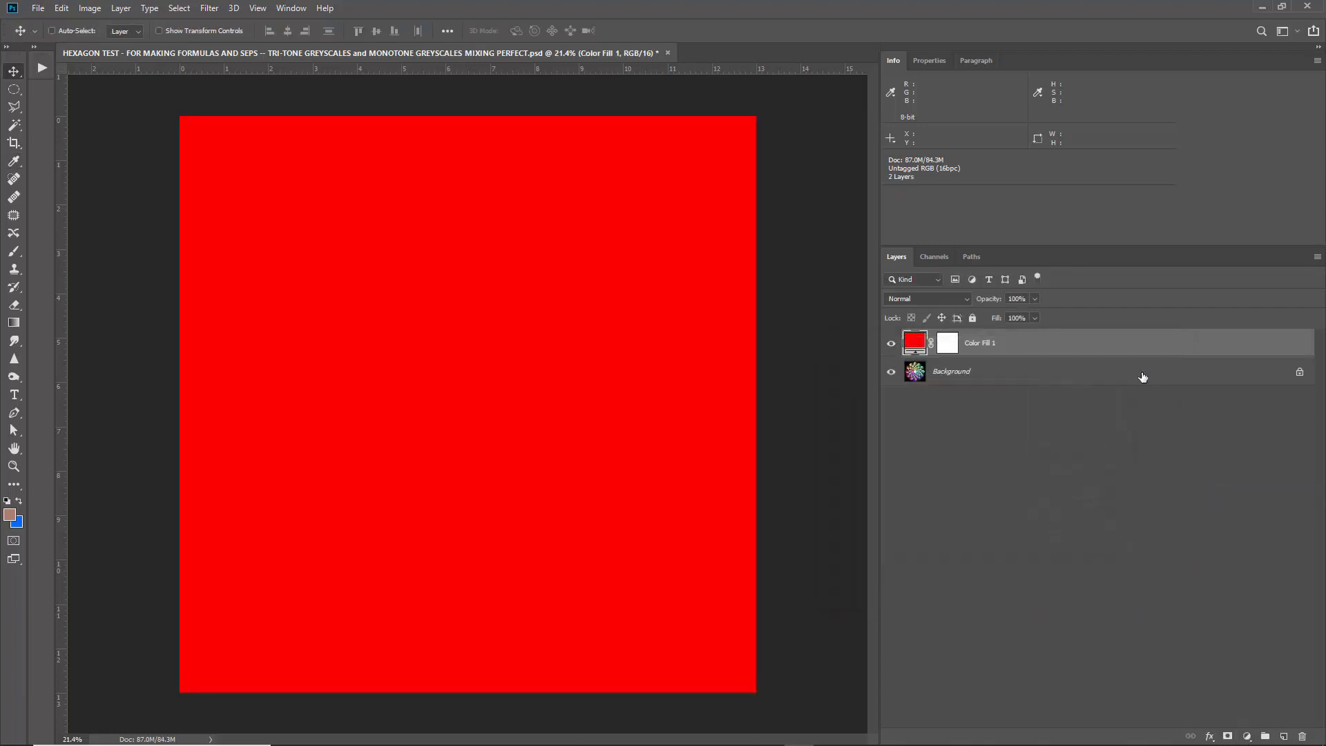
- Rename the red fill layer as CUSTOM COLOR LAYER
double_click(990, 345)
type("CUSTOM COLOR LAYER")
key("Return")
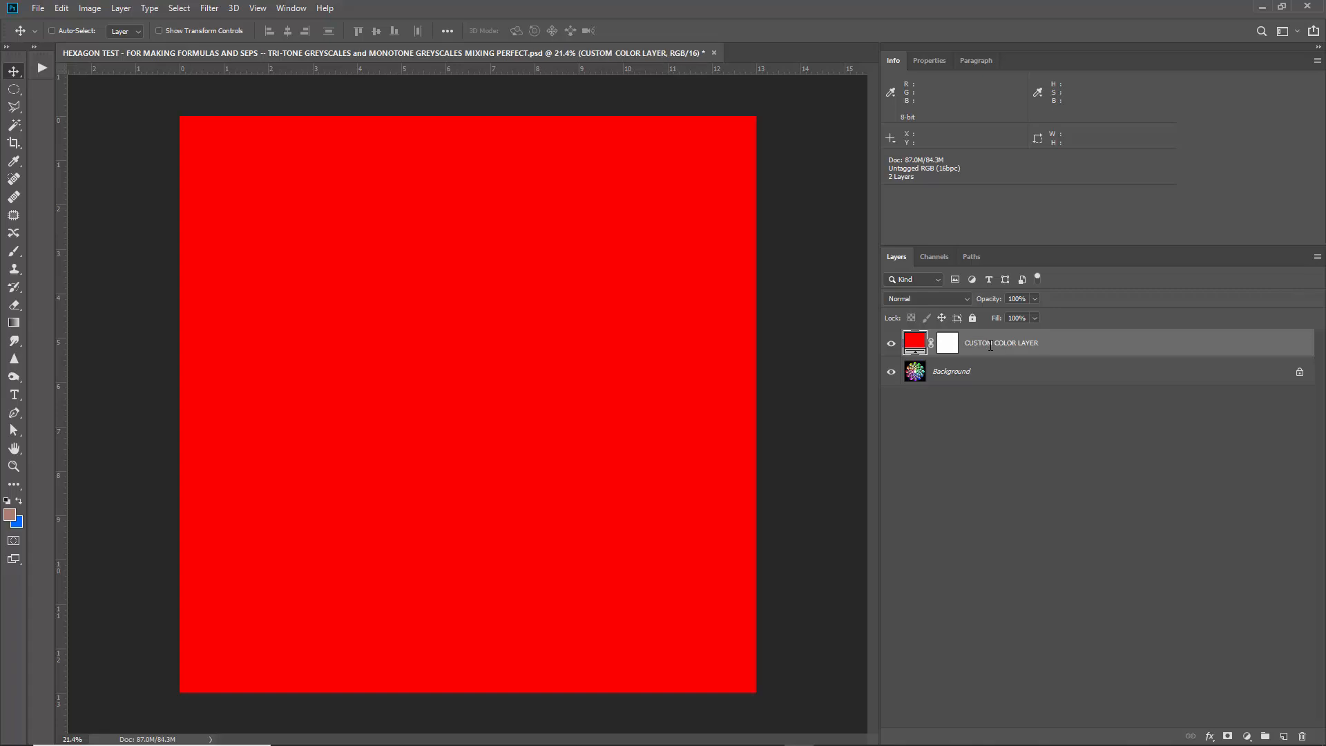
- Try other fill colors for CUSTOM COLOR LAYER, including the bright green 00ffae, and cancel the change
double_click(920, 347)
type("9c7979")
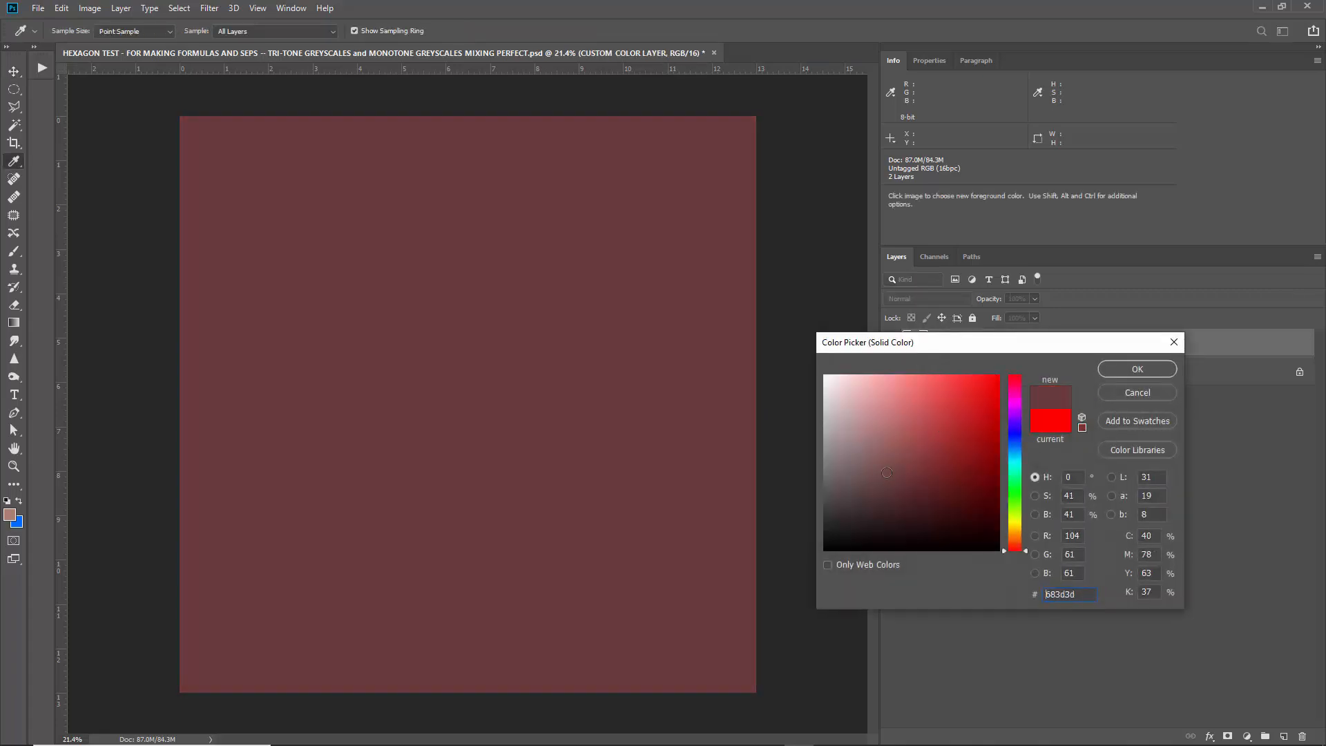
left_click(1013, 472)
left_click_drag(911, 413, 999, 375)
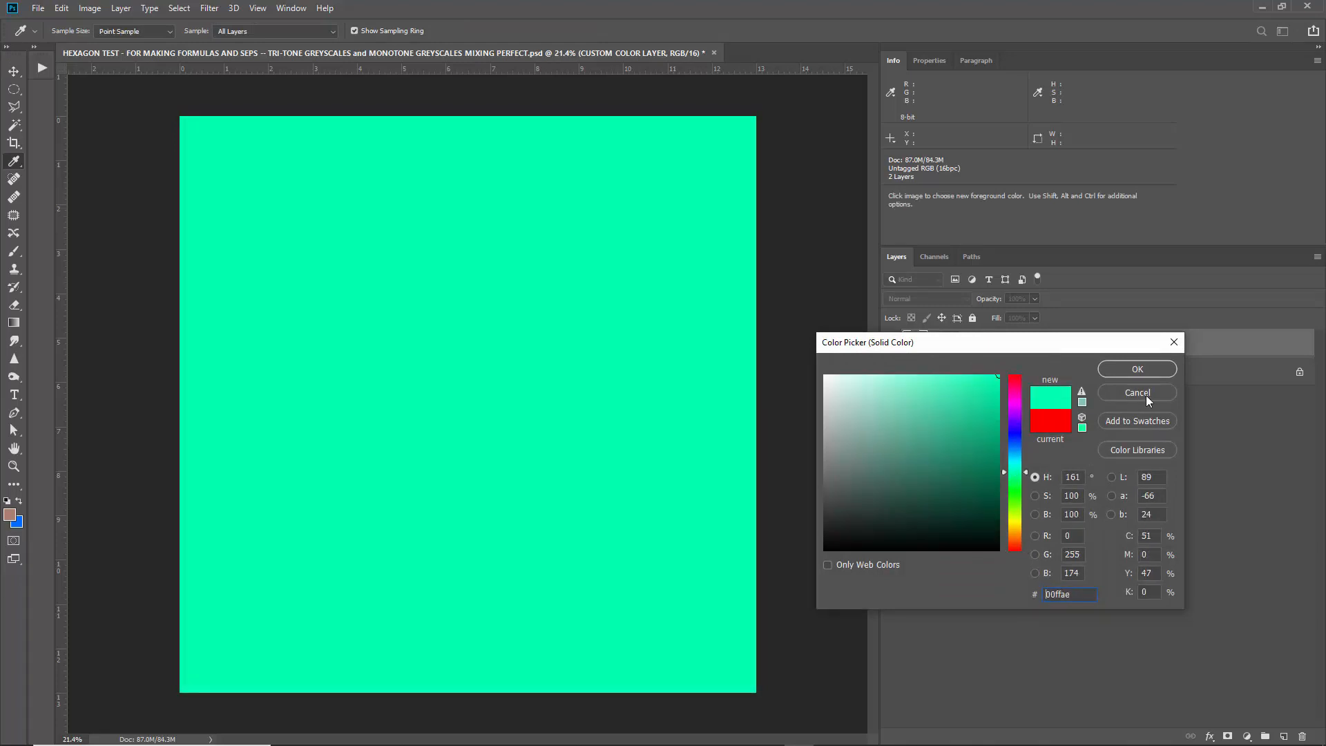
left_click(1145, 394)
- Try sampling a fill color for CUSTOM COLOR LAYER from the hexagons with the layer hidden, cancel, and show the layer again
double_click(914, 345)
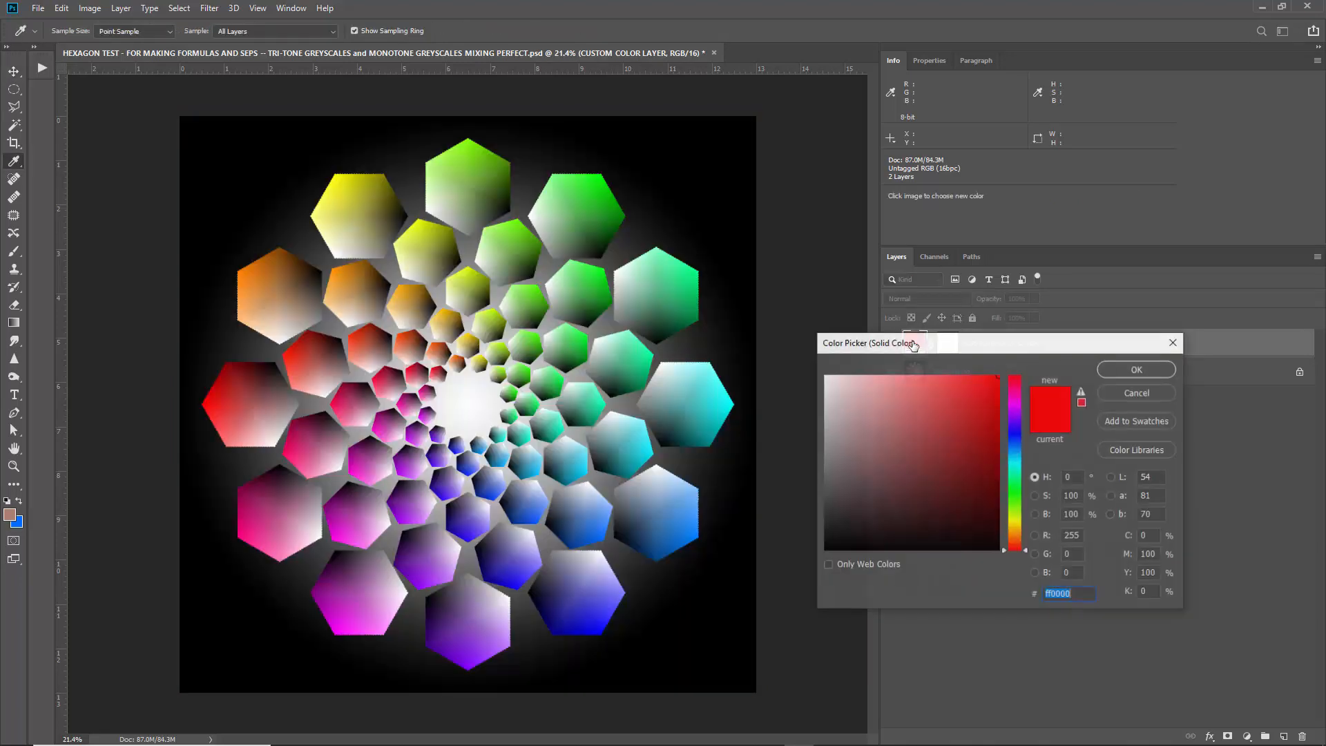
left_click(408, 354)
left_click(444, 331)
left_click(478, 296)
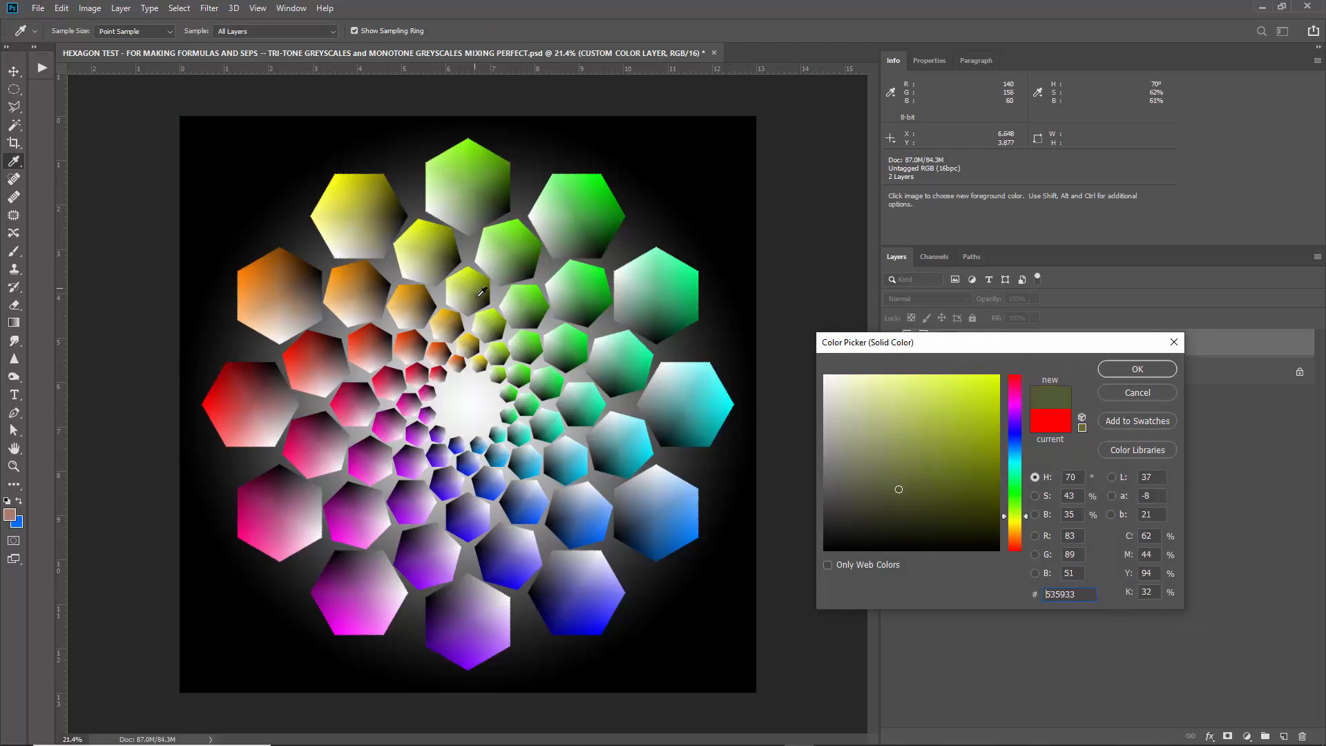
left_click(495, 300)
left_click_drag(927, 346, 935, 421)
left_click_drag(709, 383, 483, 480)
left_click(1136, 471)
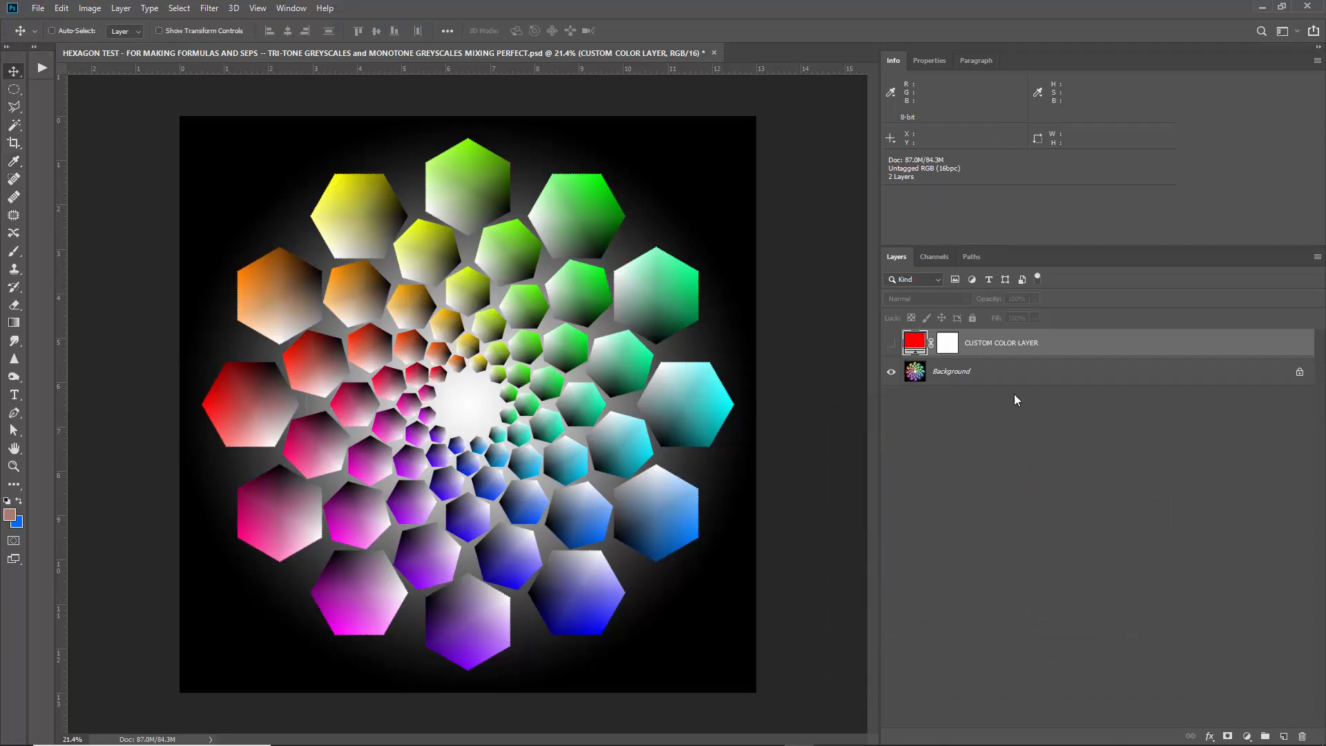
left_click(891, 343)
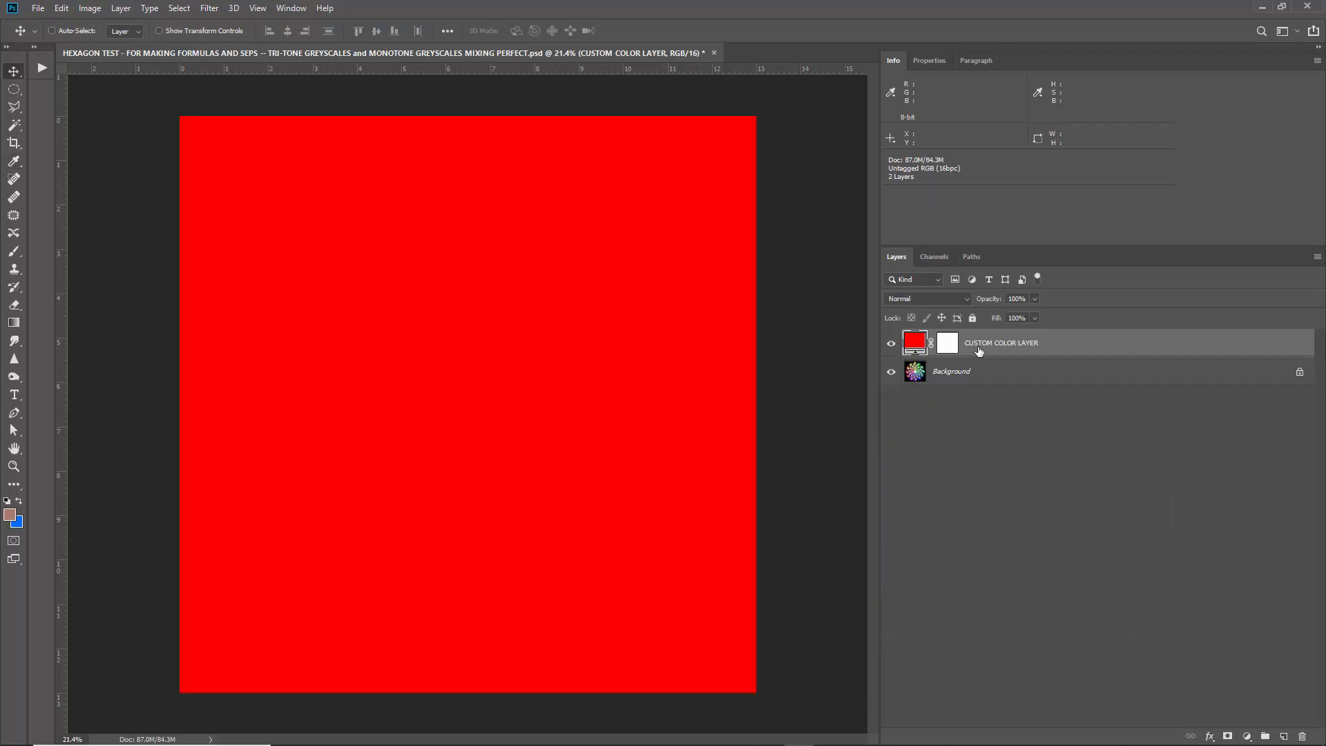
- Keep CUSTOM COLOR LAYER in Normal blend mode, hide it, and select the Background layer
left_click(927, 298)
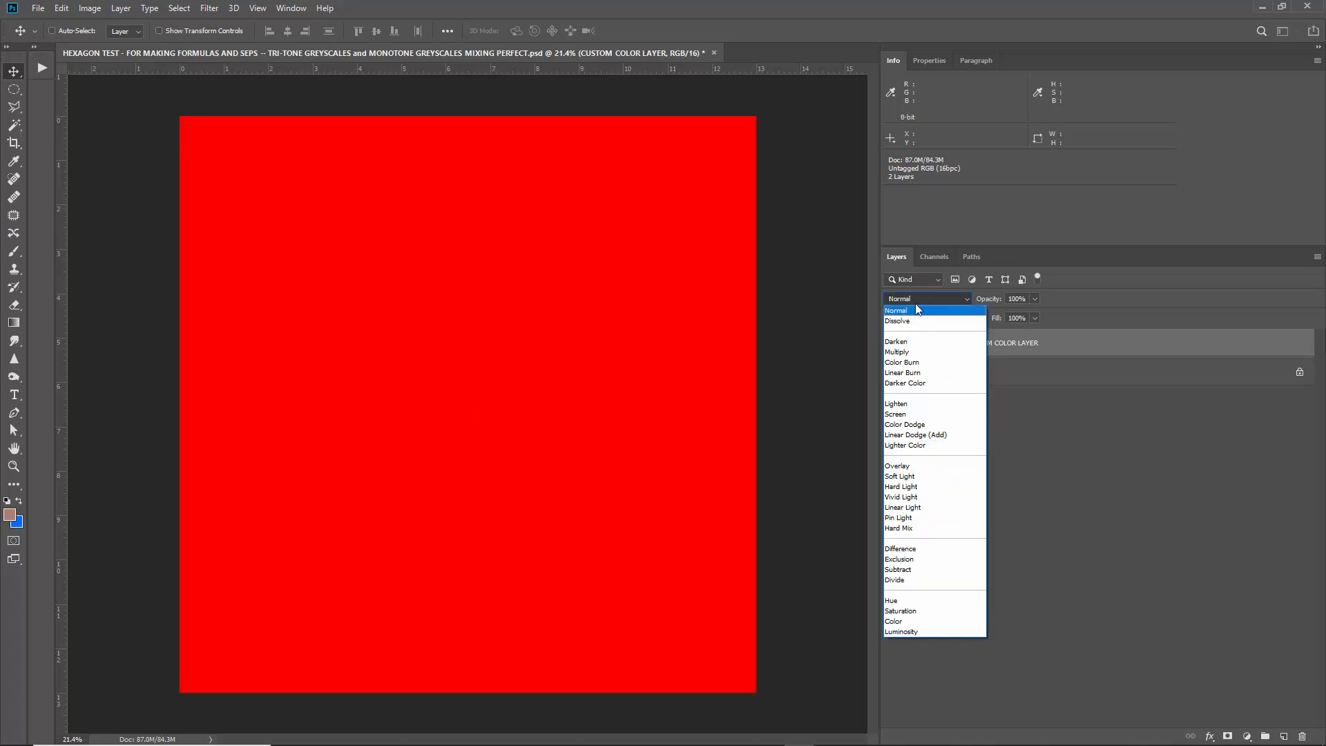
left_click(919, 309)
left_click(891, 343)
left_click(1005, 371)
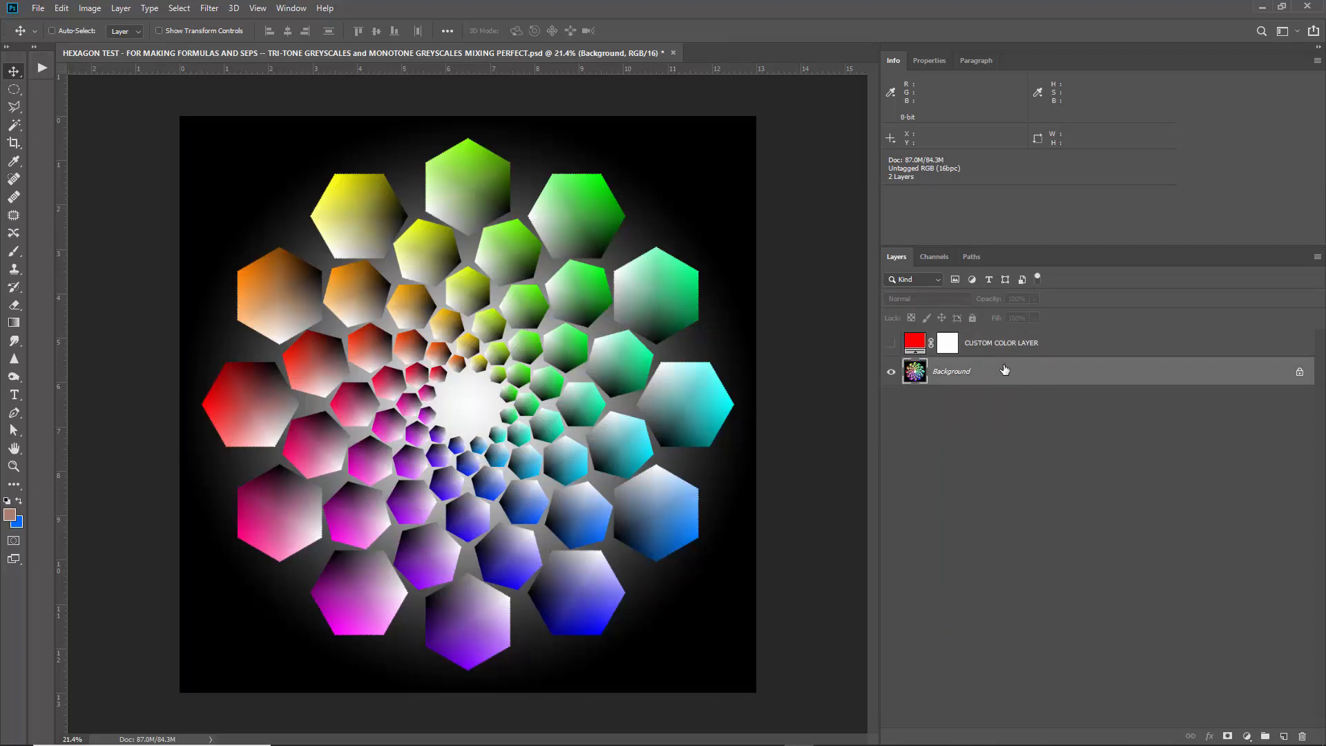
right_click(1005, 370)
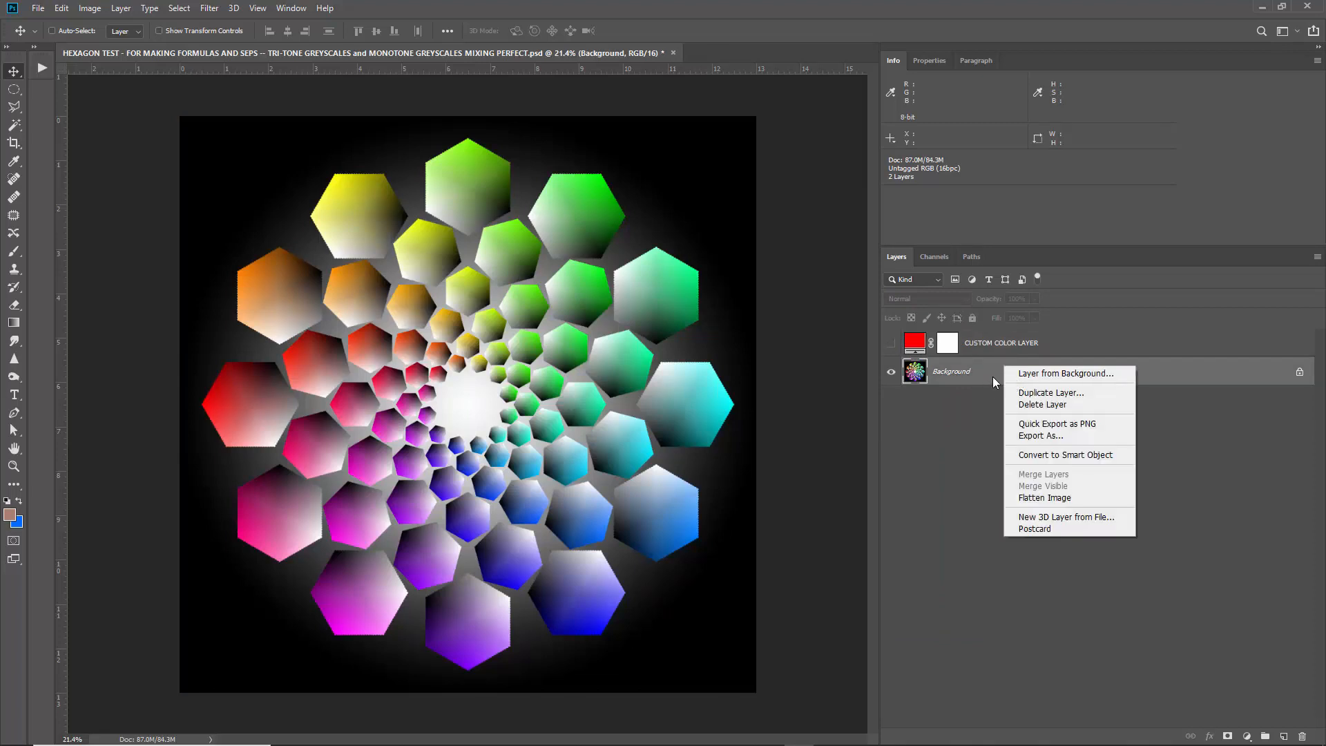
left_click(993, 377)
- Place the skyline-839795 image from the desktop above the Background, scaled down to about 24.5% to cover the canvas
left_click(1262, 8)
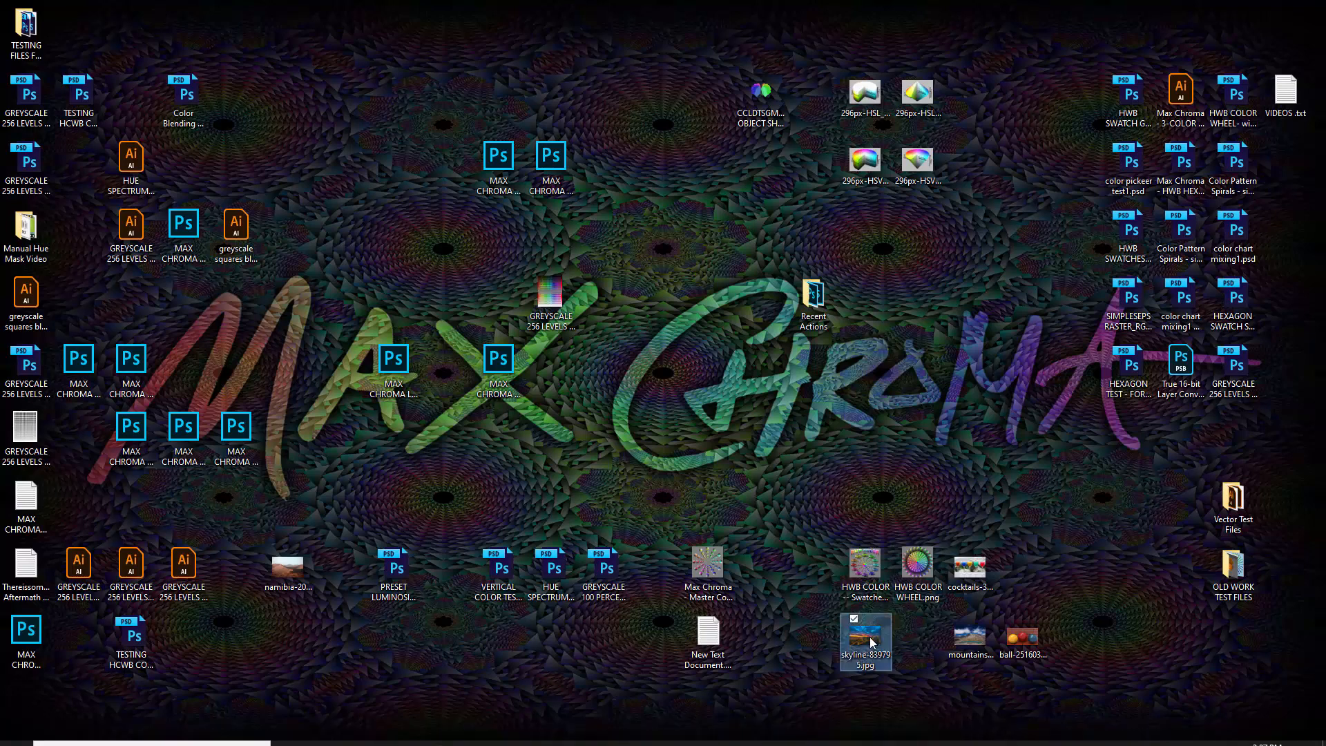
left_click_drag(865, 637, 461, 352)
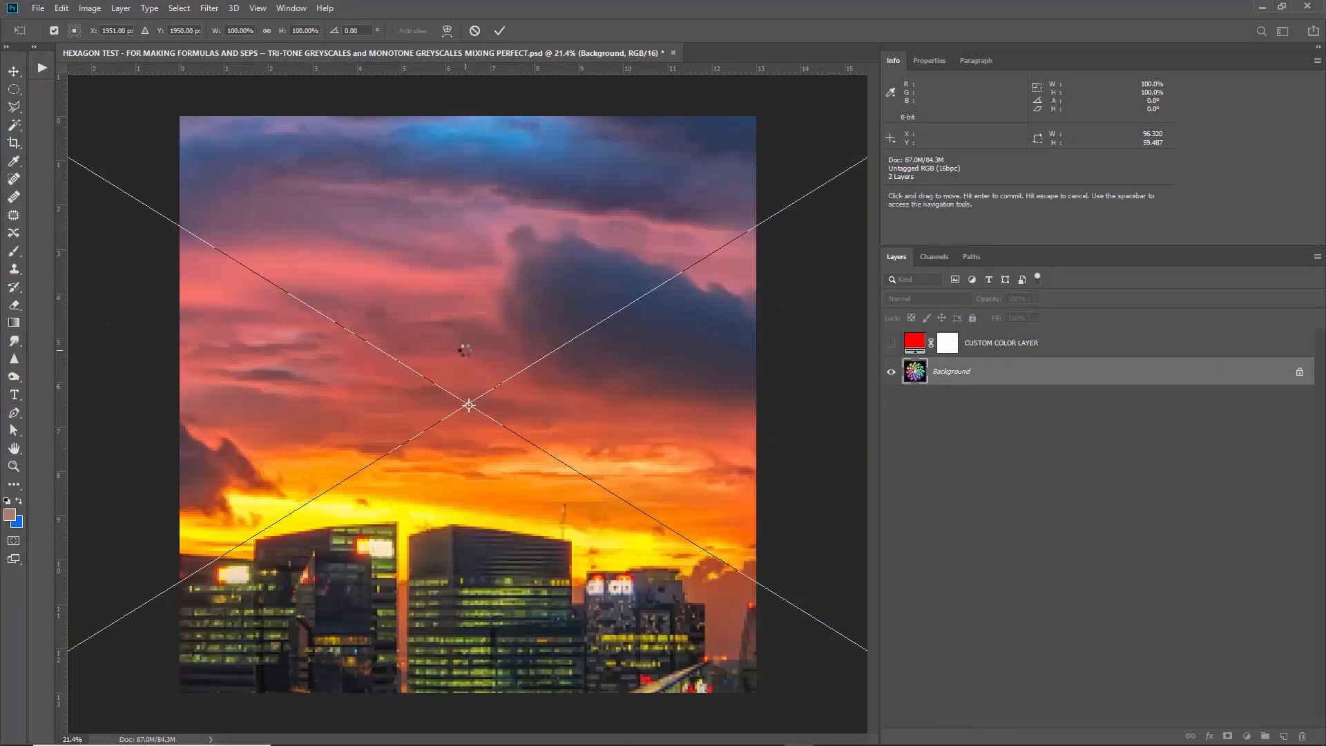
scroll(503, 308, "down", 8)
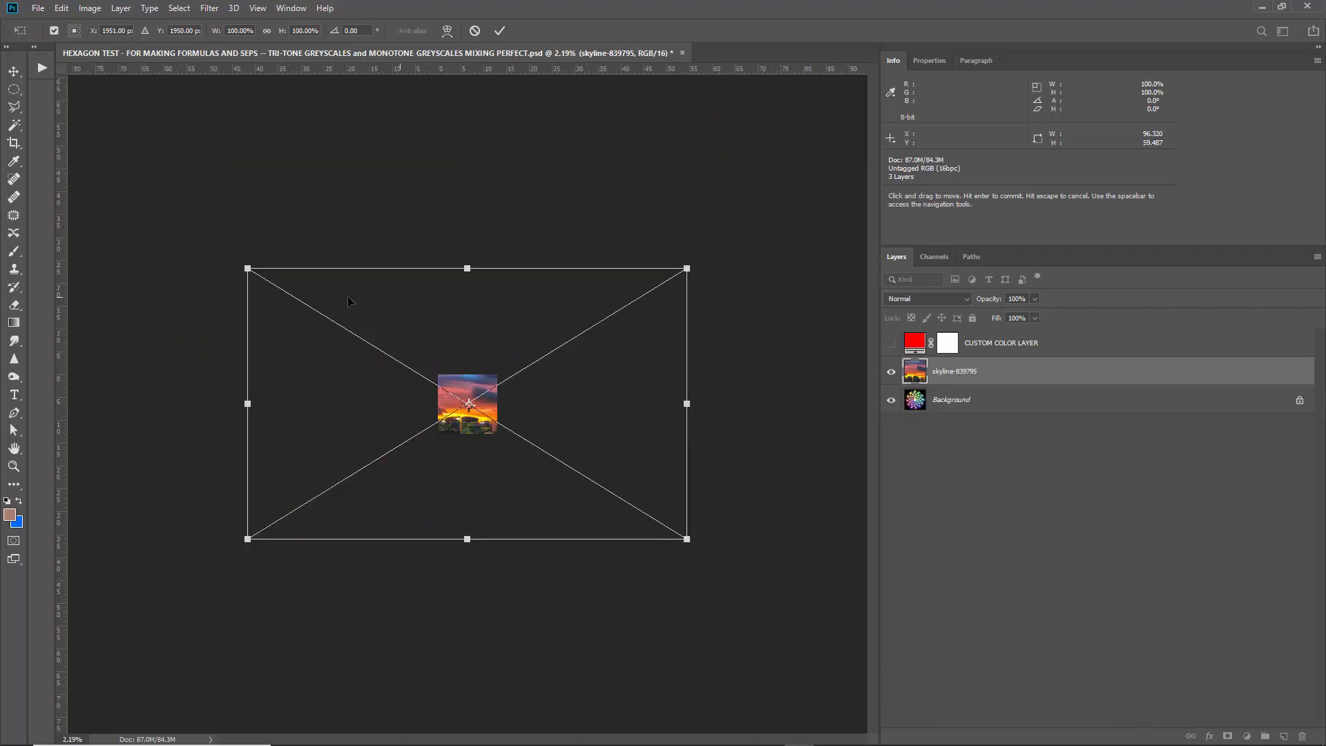
left_click_drag(240, 264, 412, 366)
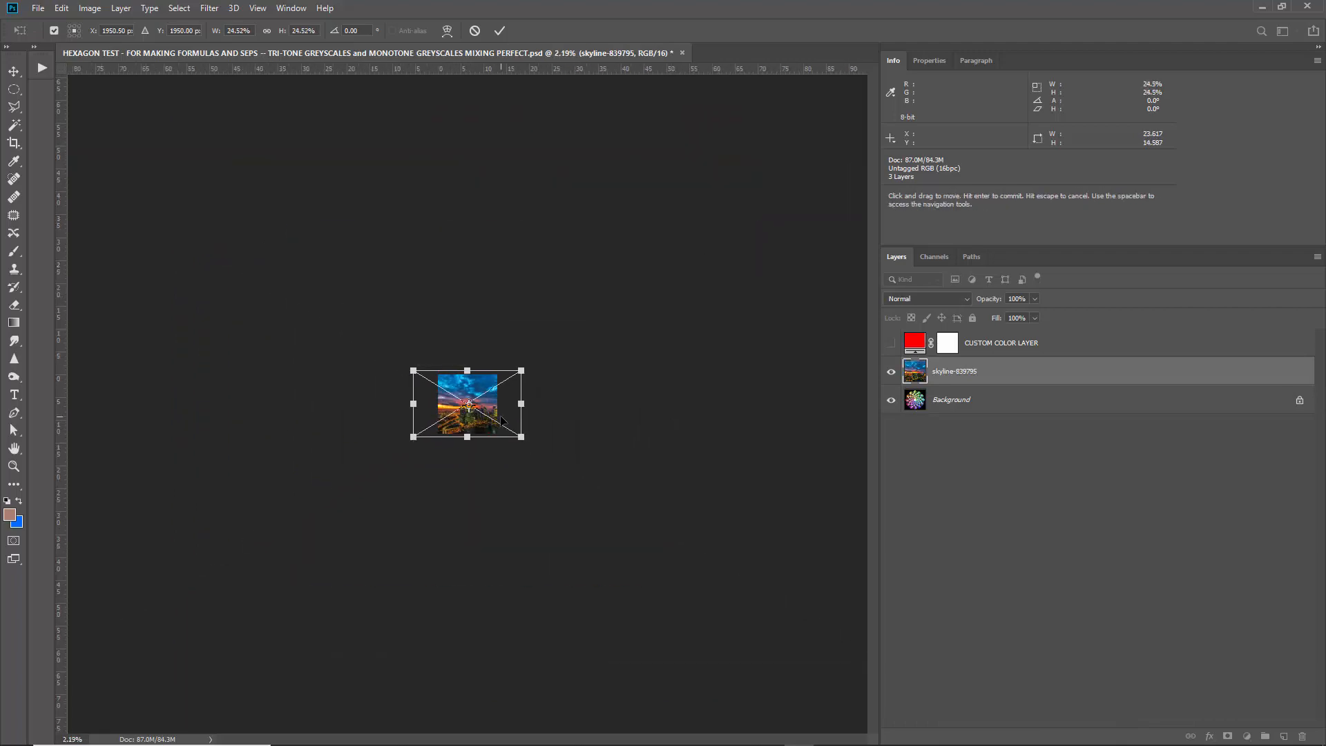
scroll(453, 379, "up", 5)
key("Return")
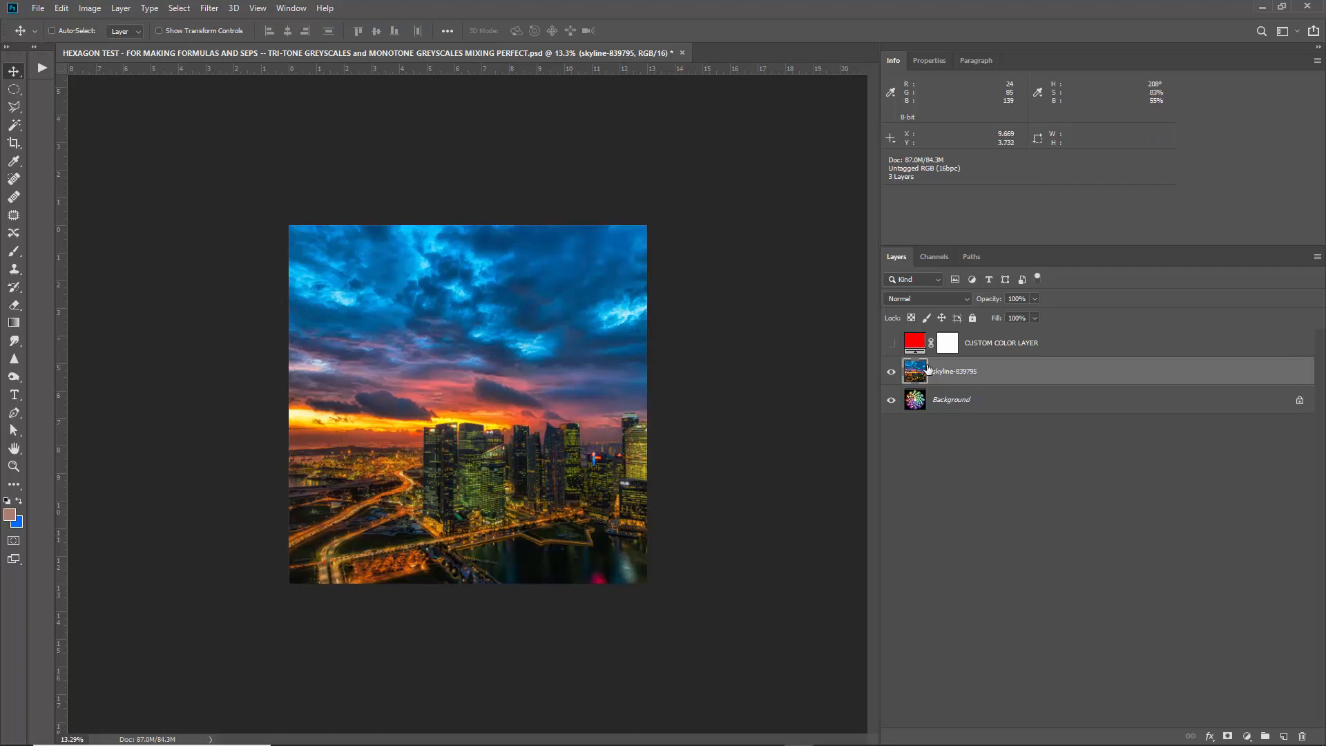
- Set the skyline layer's blend mode to Difference and compare the result with Normal
left_click(907, 302)
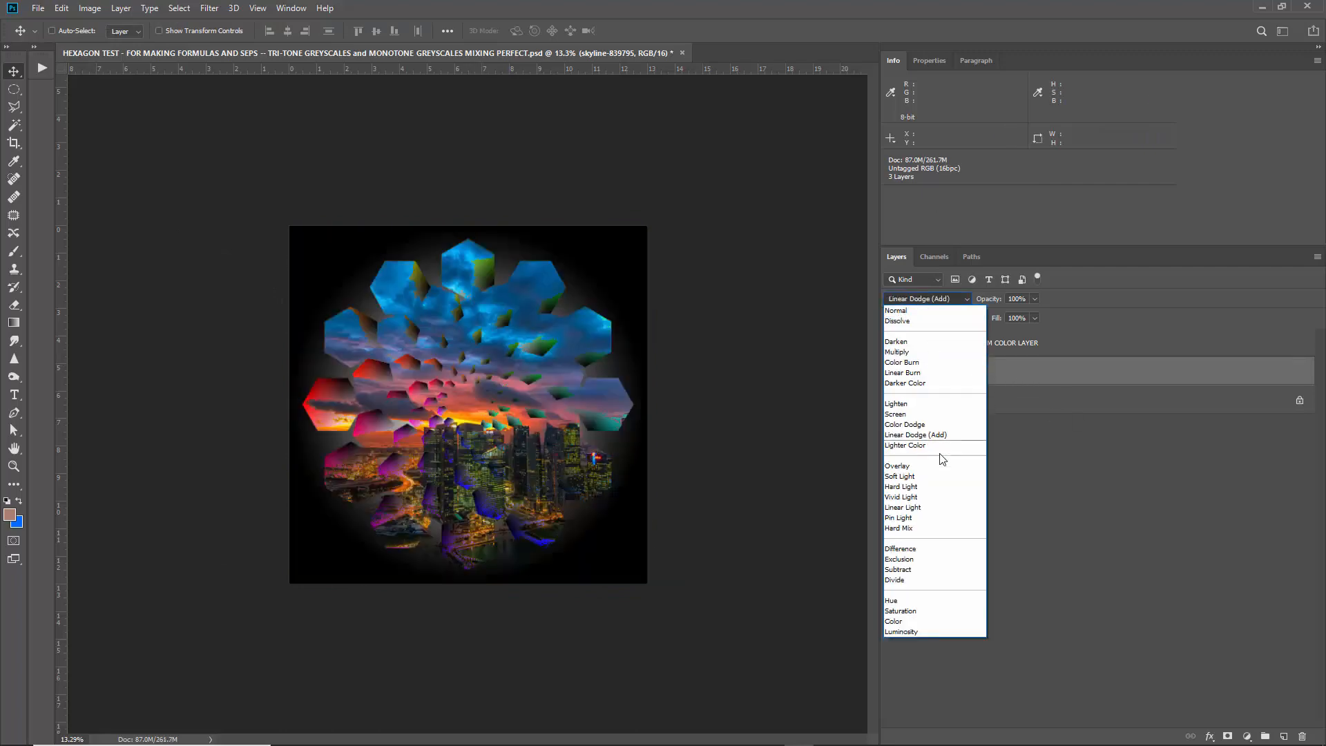
left_click(915, 550)
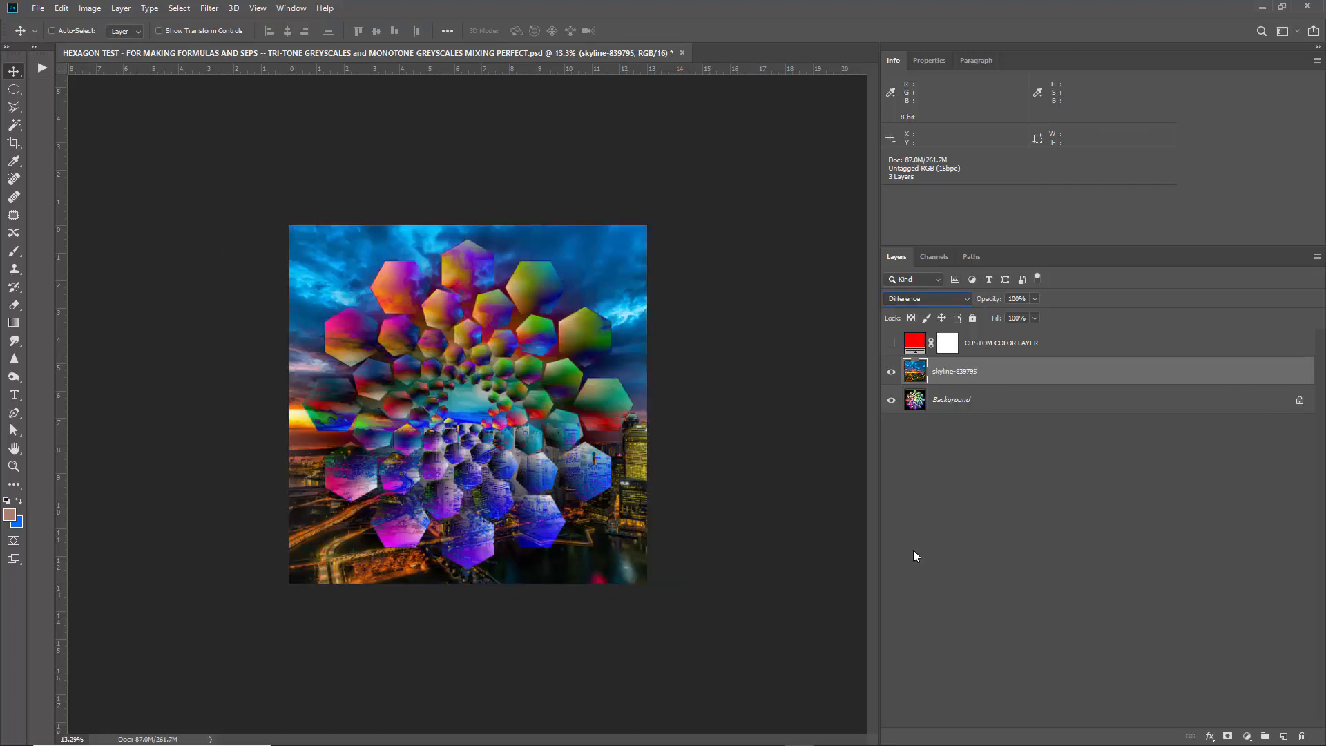
scroll(406, 413, "up", 5)
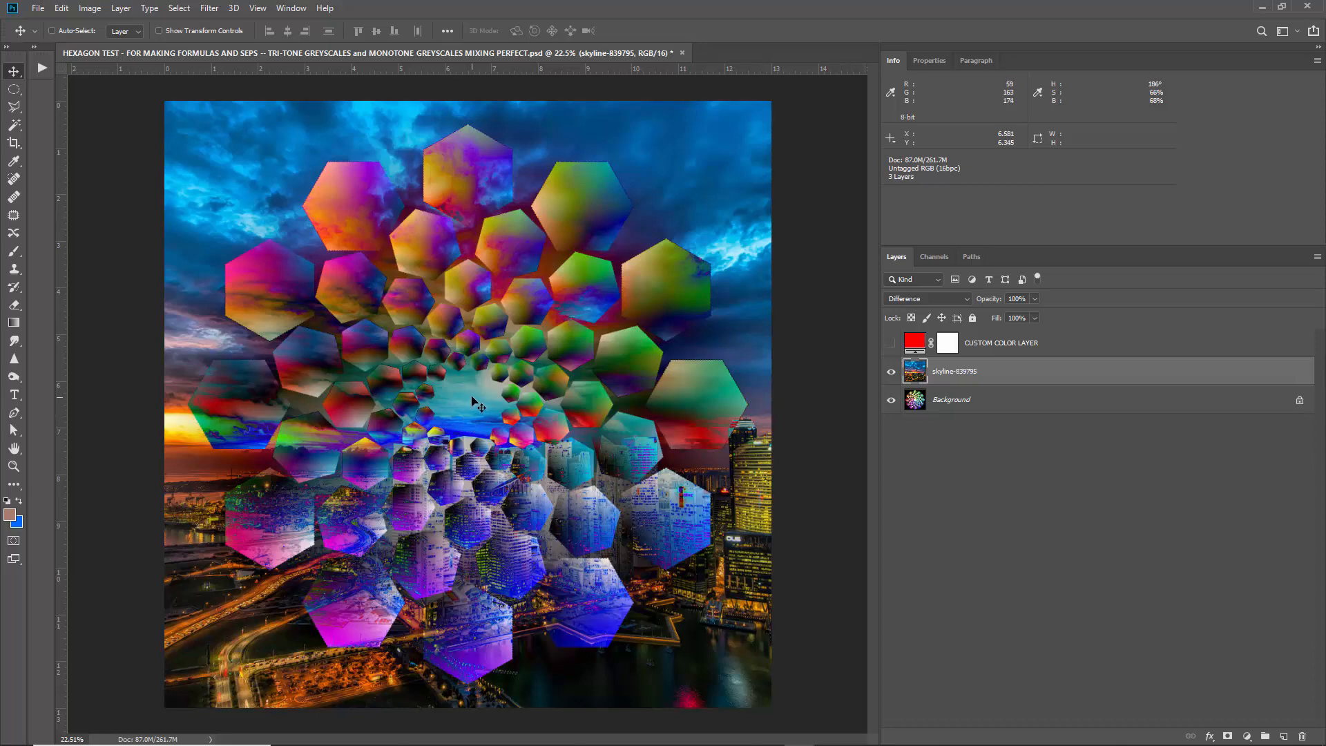
left_click(950, 304)
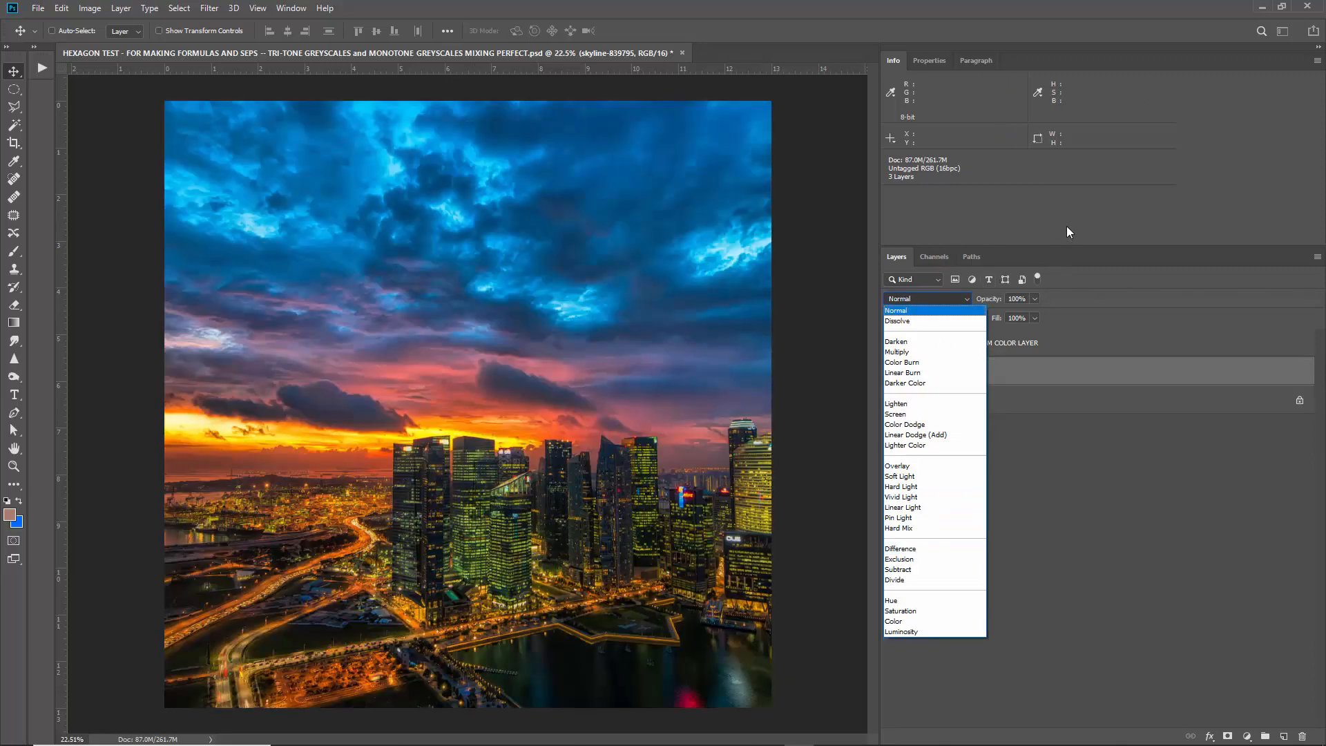
left_click(899, 549)
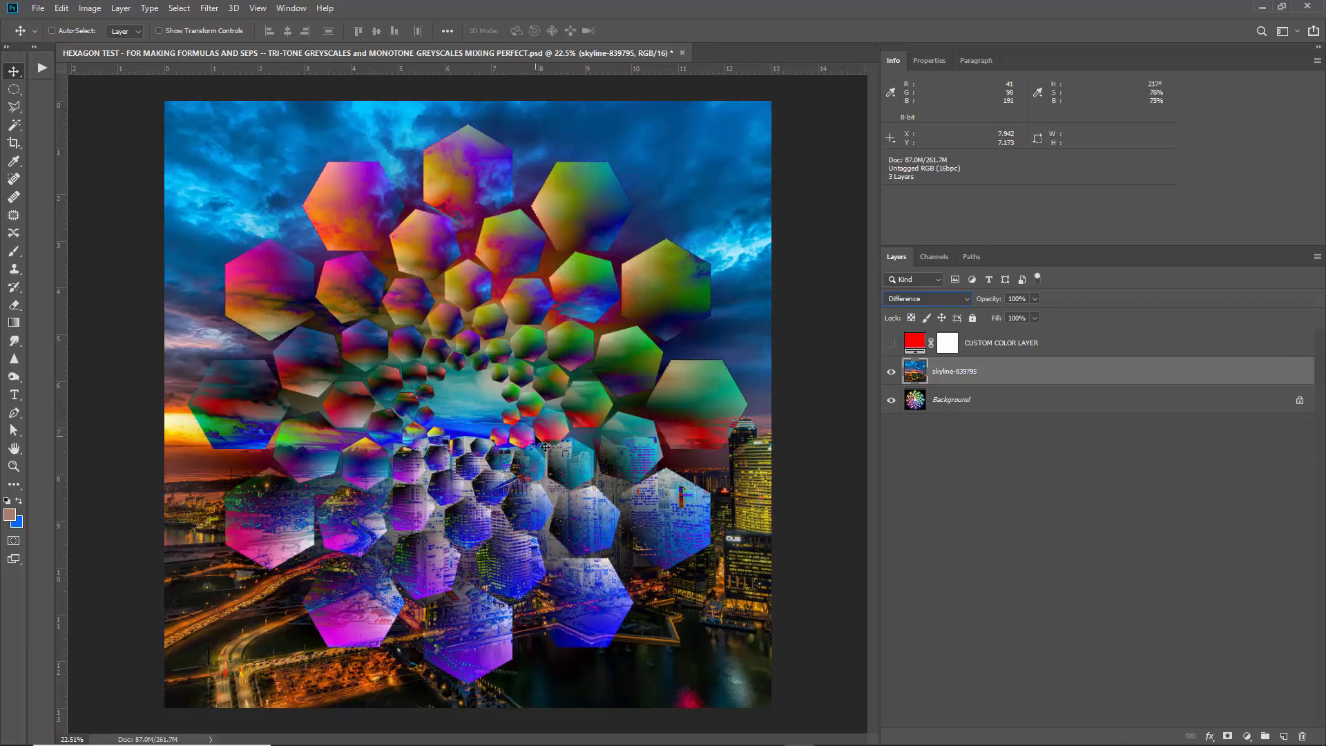
- Delete the skyline layer and make CUSTOM COLOR LAYER visible and active again
left_click(891, 371)
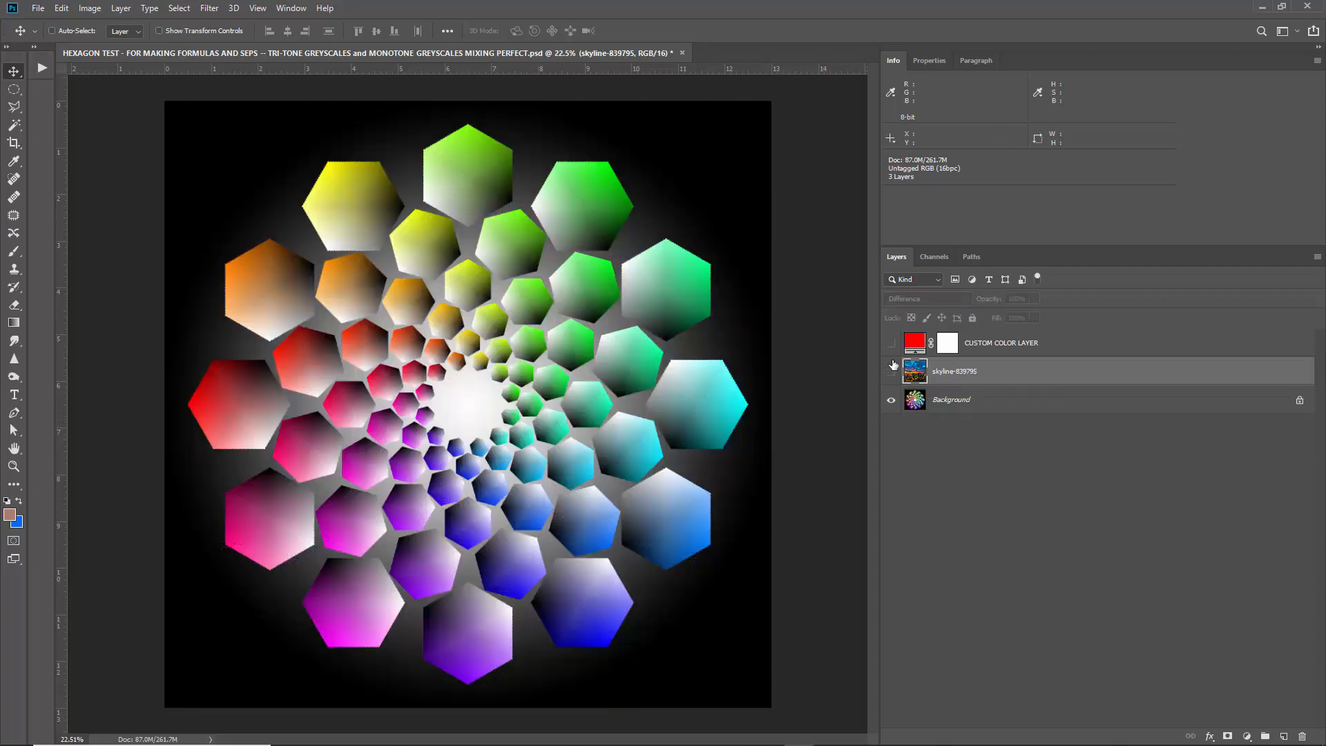
left_click(892, 343)
left_click(1017, 345)
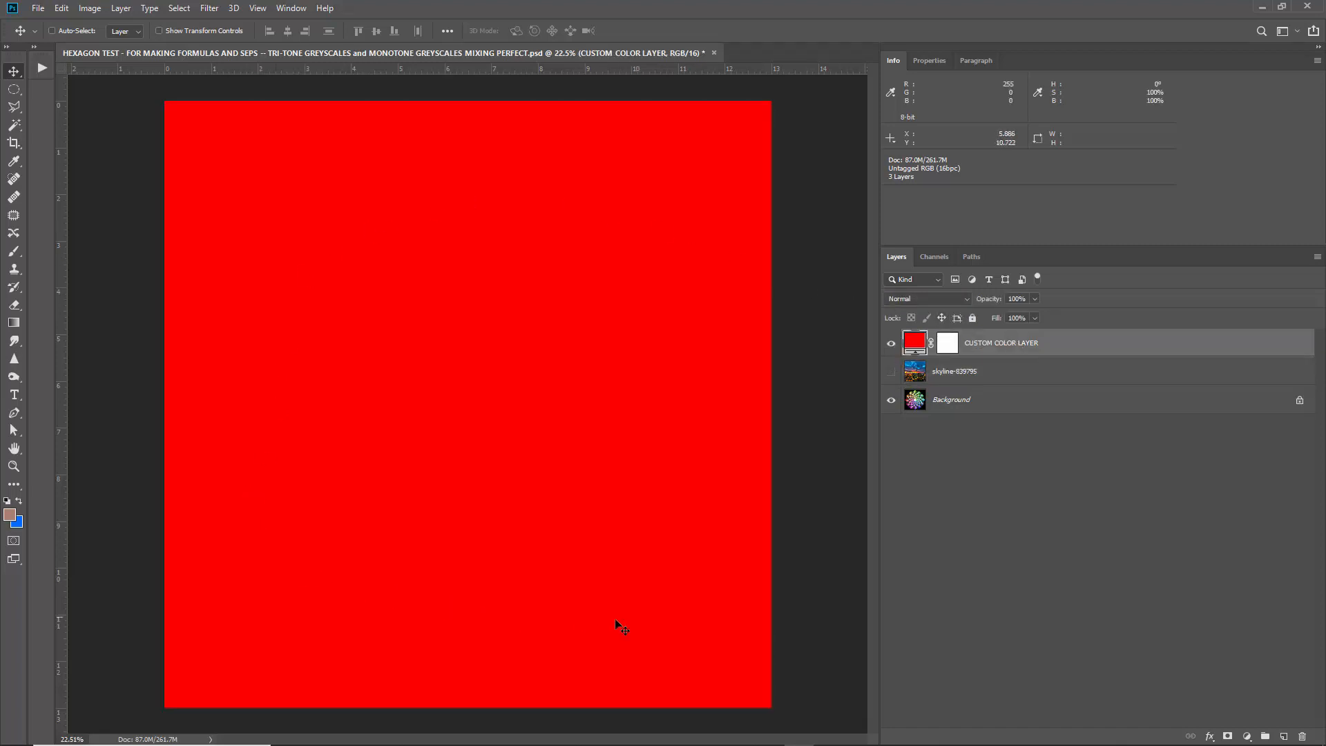
left_click(990, 374)
key("Delete")
left_click(992, 349)
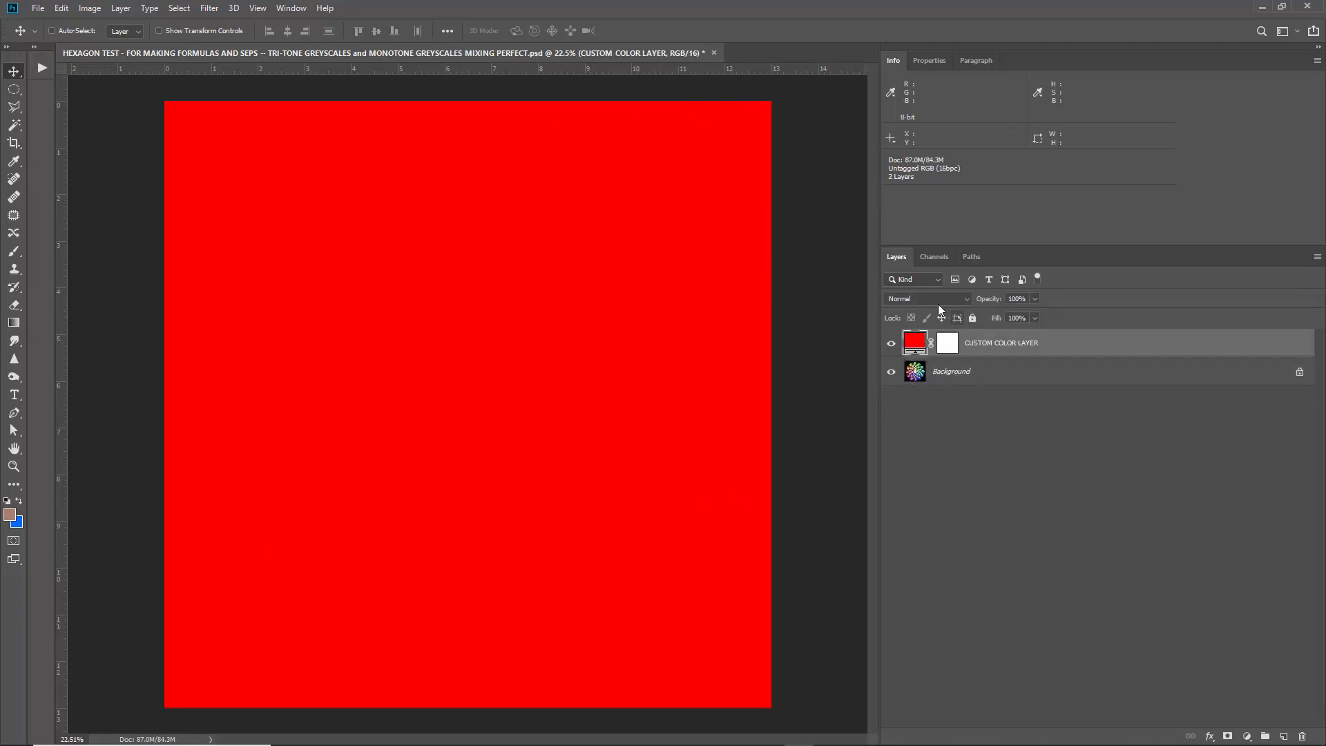
- Compare the artwork with CUSTOM COLOR LAYER hidden and shown, and set that layer's blend mode to Difference
left_click(891, 343)
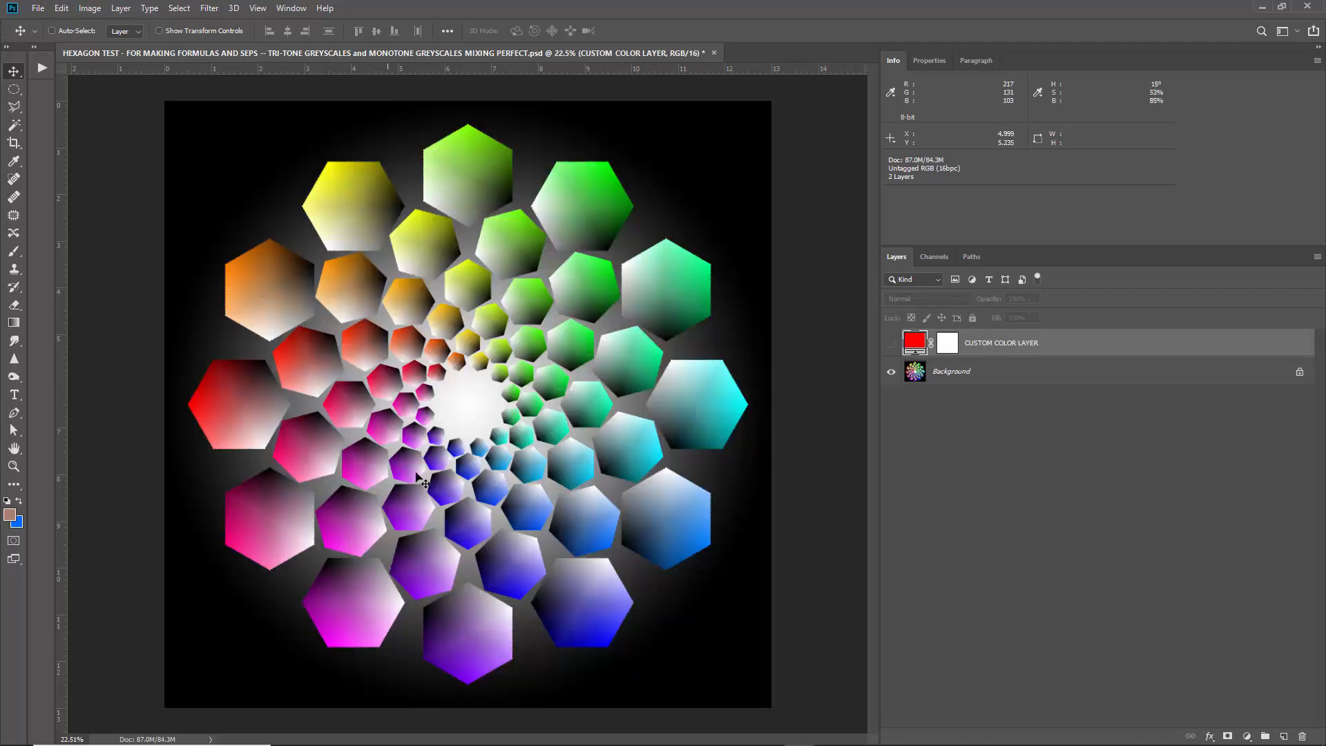
left_click(891, 342)
left_click(914, 298)
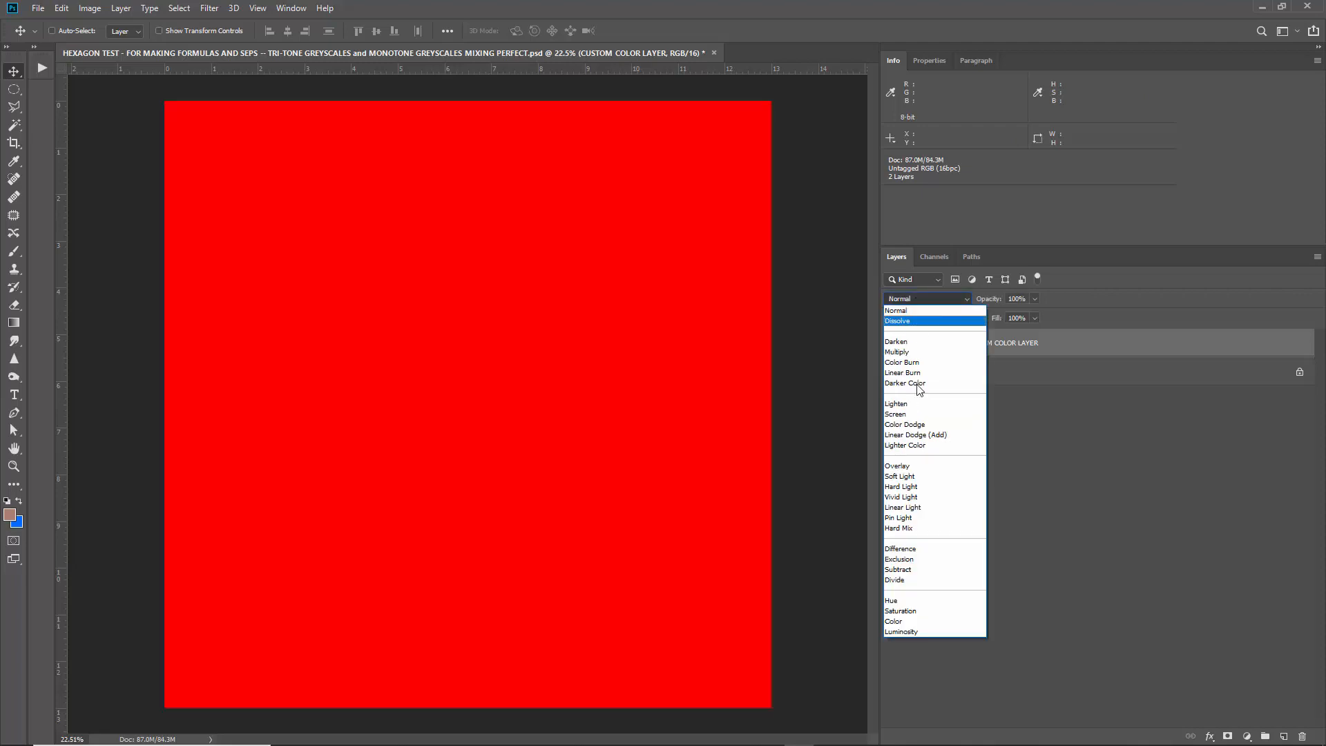
left_click(921, 551)
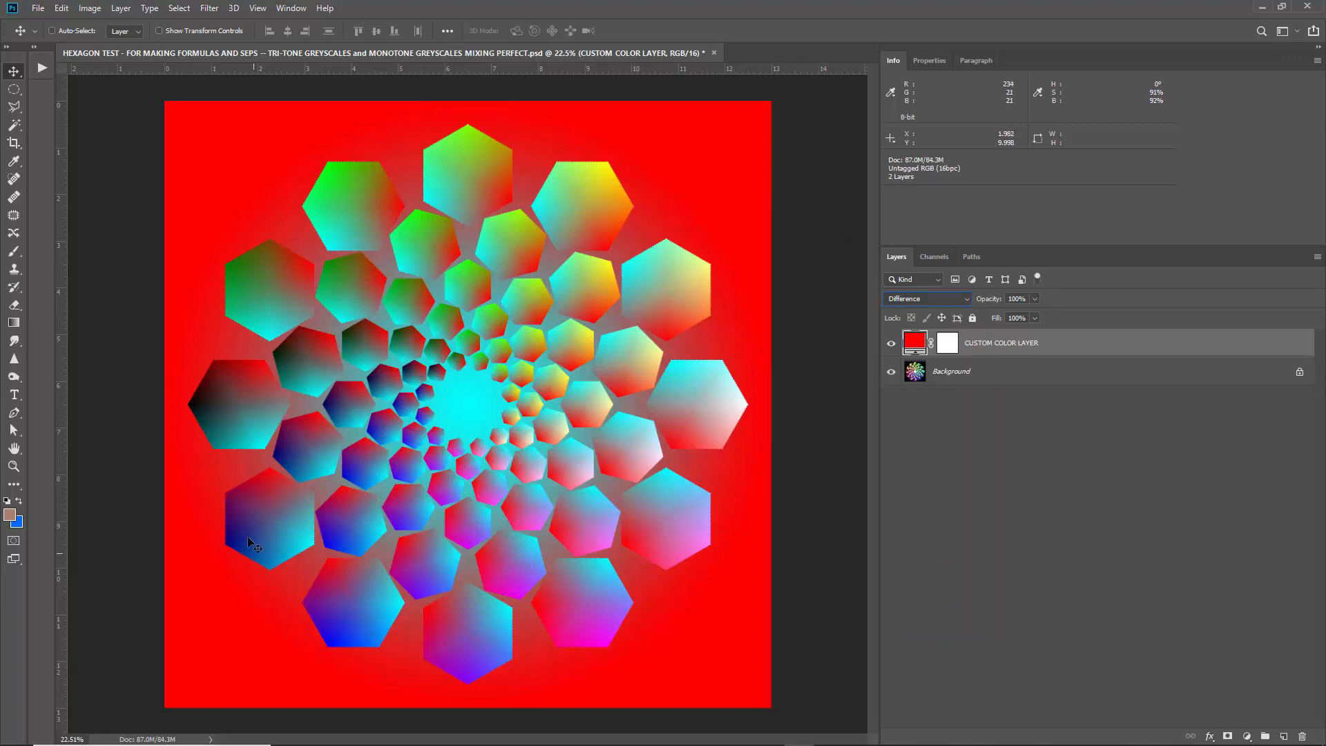
- Examine the pixels at the outer tip of the pure red hexagon with CUSTOM COLOR LAYER shown and hidden
scroll(165, 411, "up", 5)
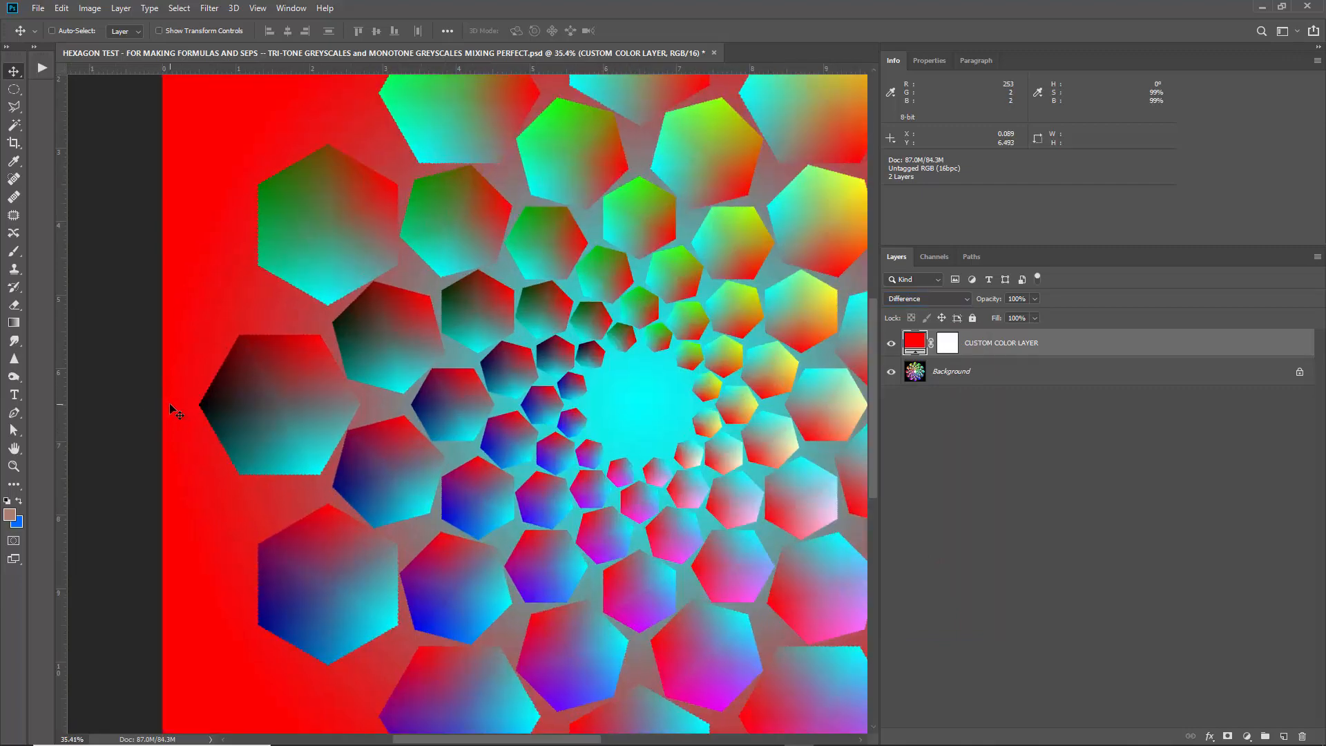
scroll(220, 412, "up", 6)
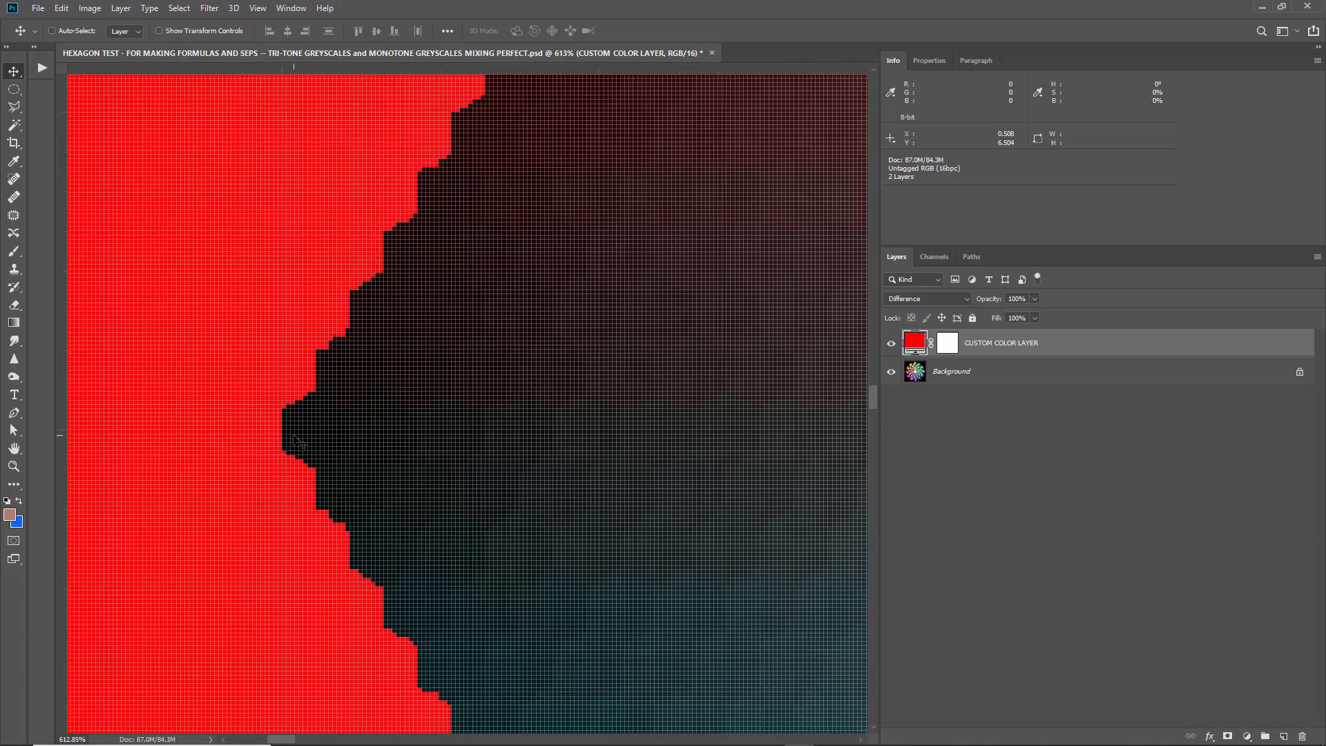
left_click(891, 343)
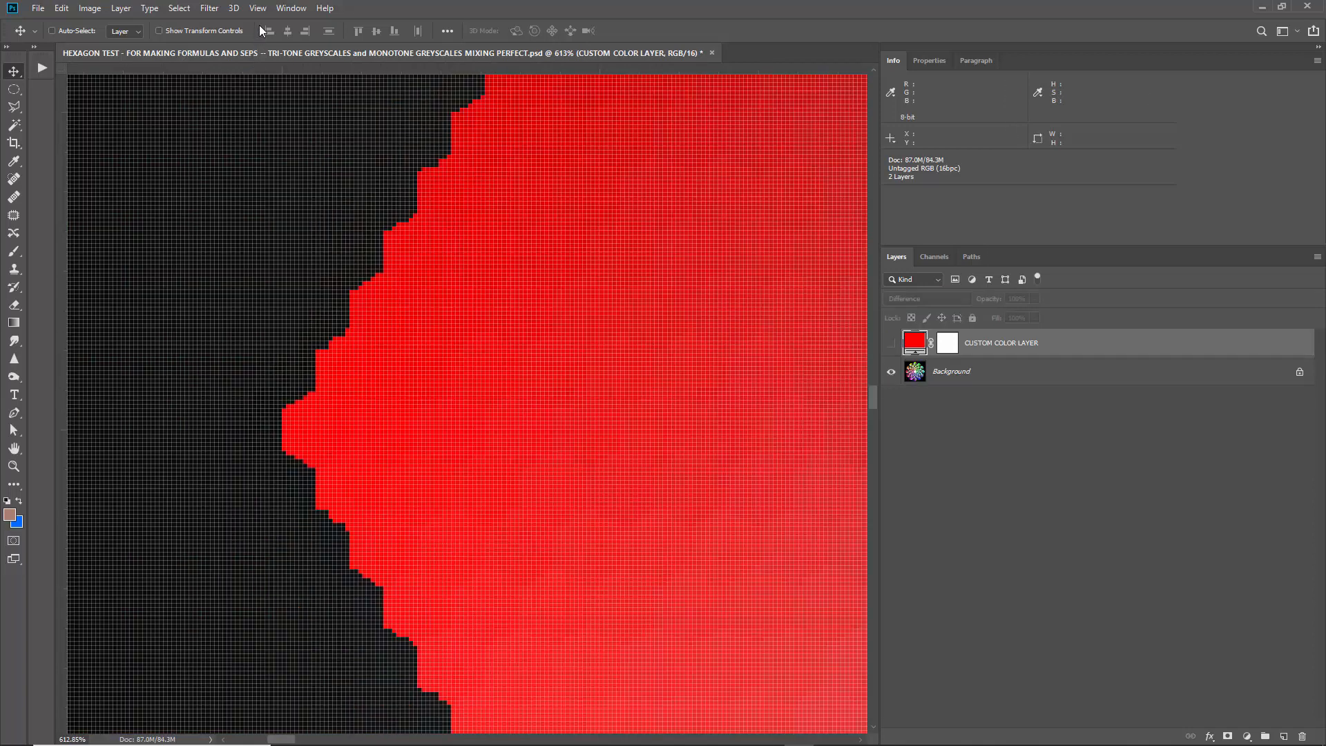
- Turn off the extras overlay and inspect the pure red hexagon's outer tip with CUSTOM COLOR LAYER made visible
left_click(257, 7)
left_click(284, 243)
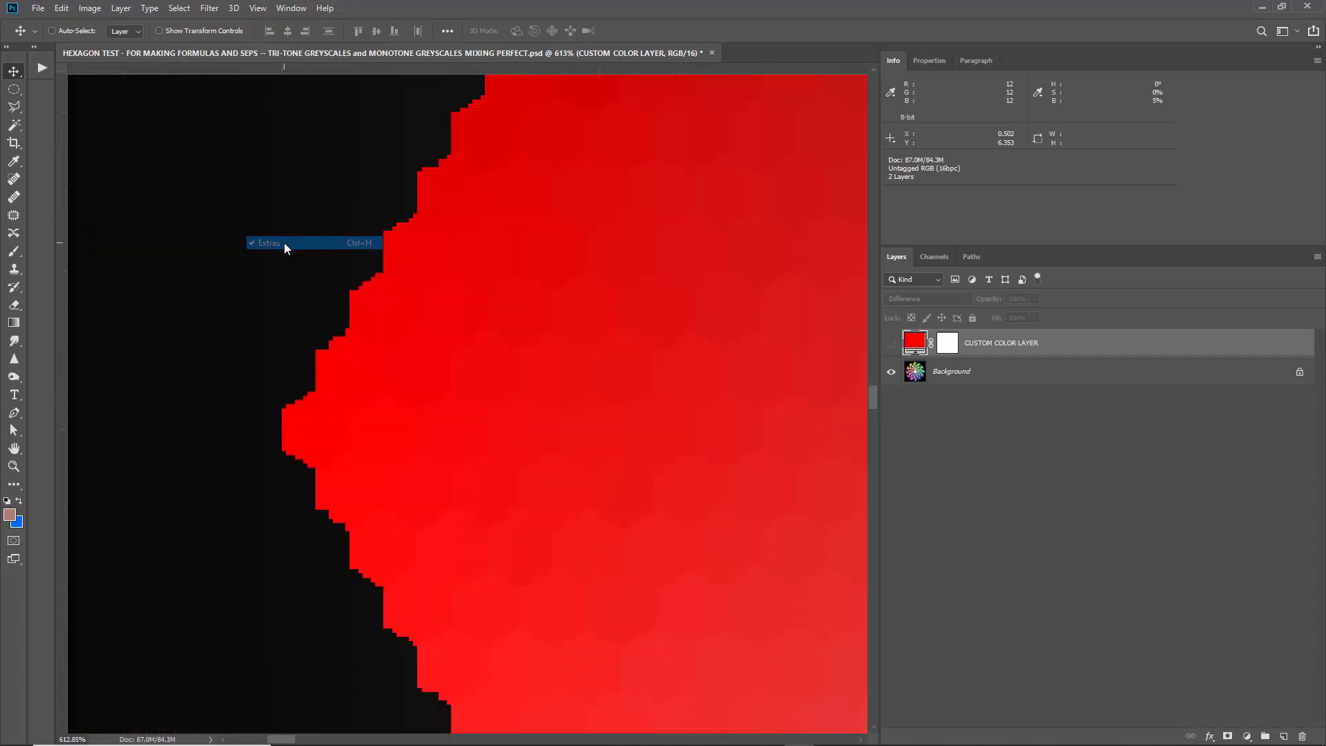
left_click(891, 342)
scroll(290, 436, "down", 6)
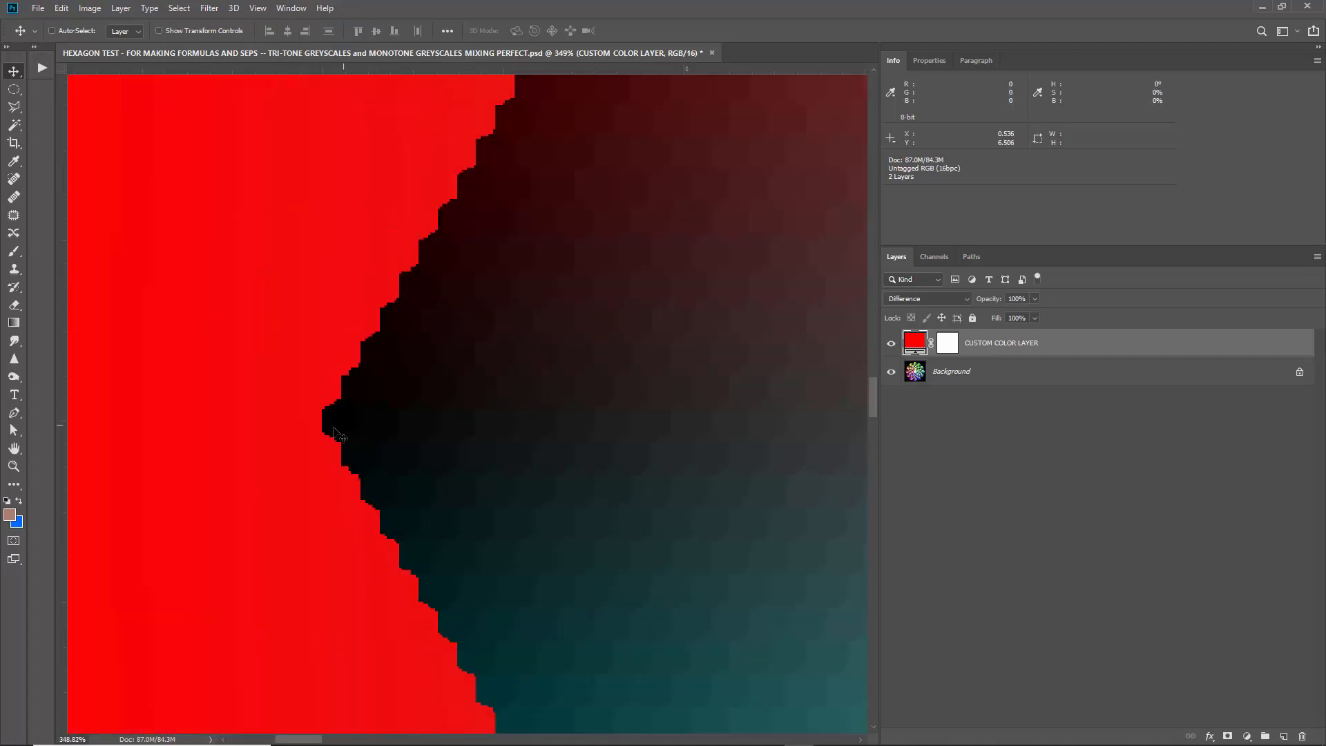
scroll(290, 437, "down", 3)
scroll(290, 432, "up", 7)
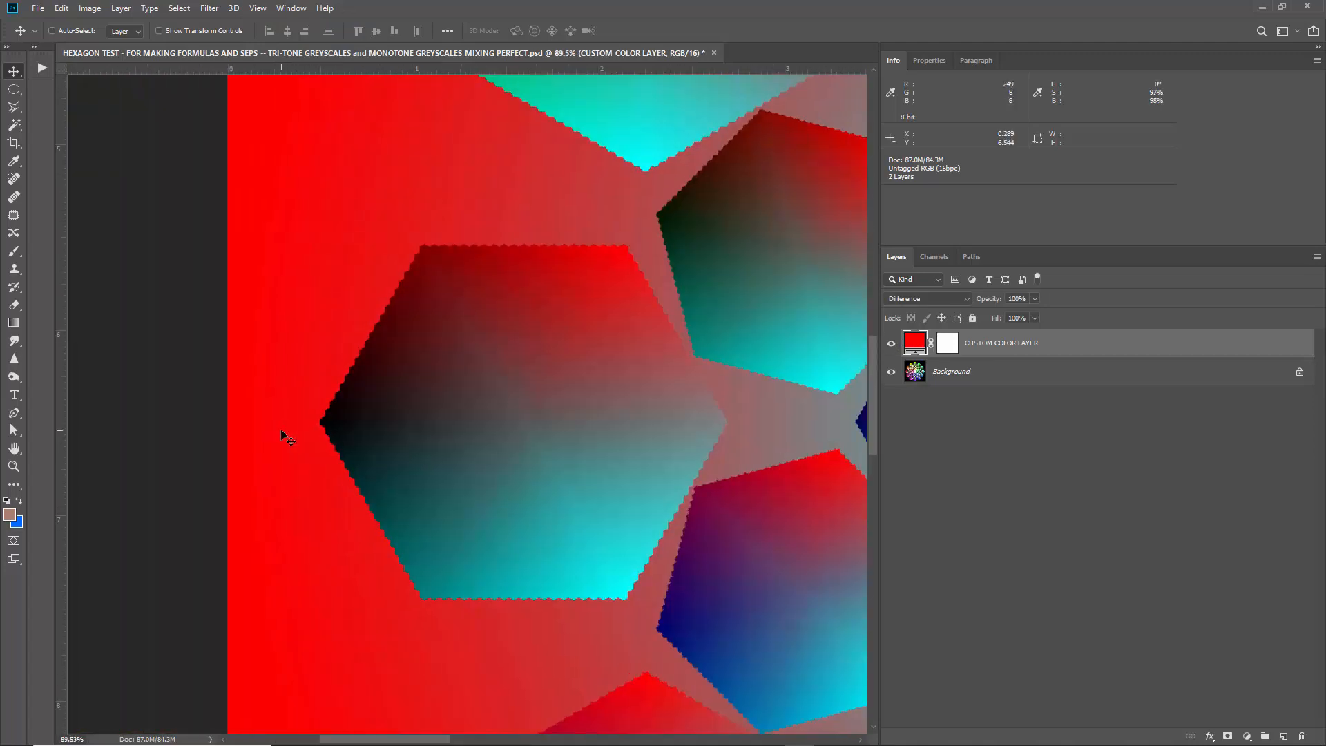
scroll(322, 417, "up", 4)
- Compare the pure red hexagon's tip and surroundings with CUSTOM COLOR LAYER hidden and shown over the Background
left_click(890, 343)
left_click(956, 371)
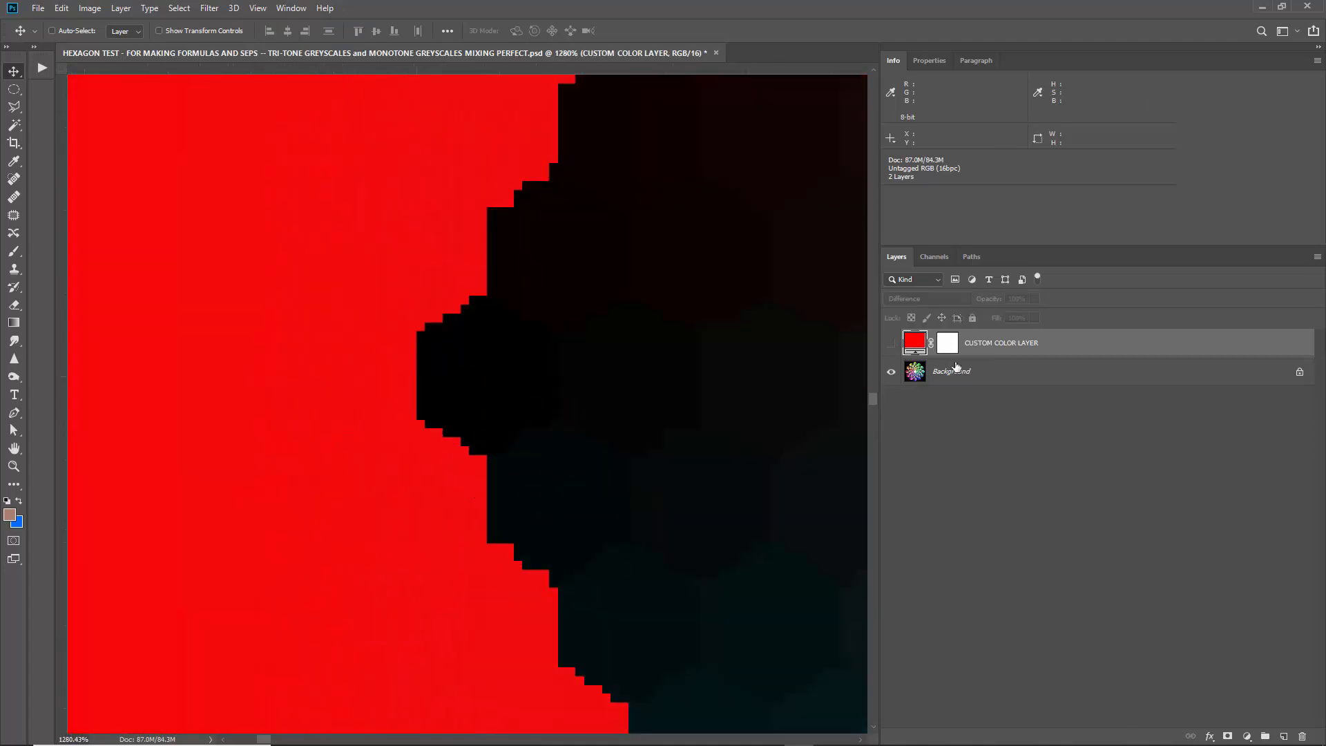
left_click(891, 342, "alt")
left_click(890, 342)
left_click(891, 372)
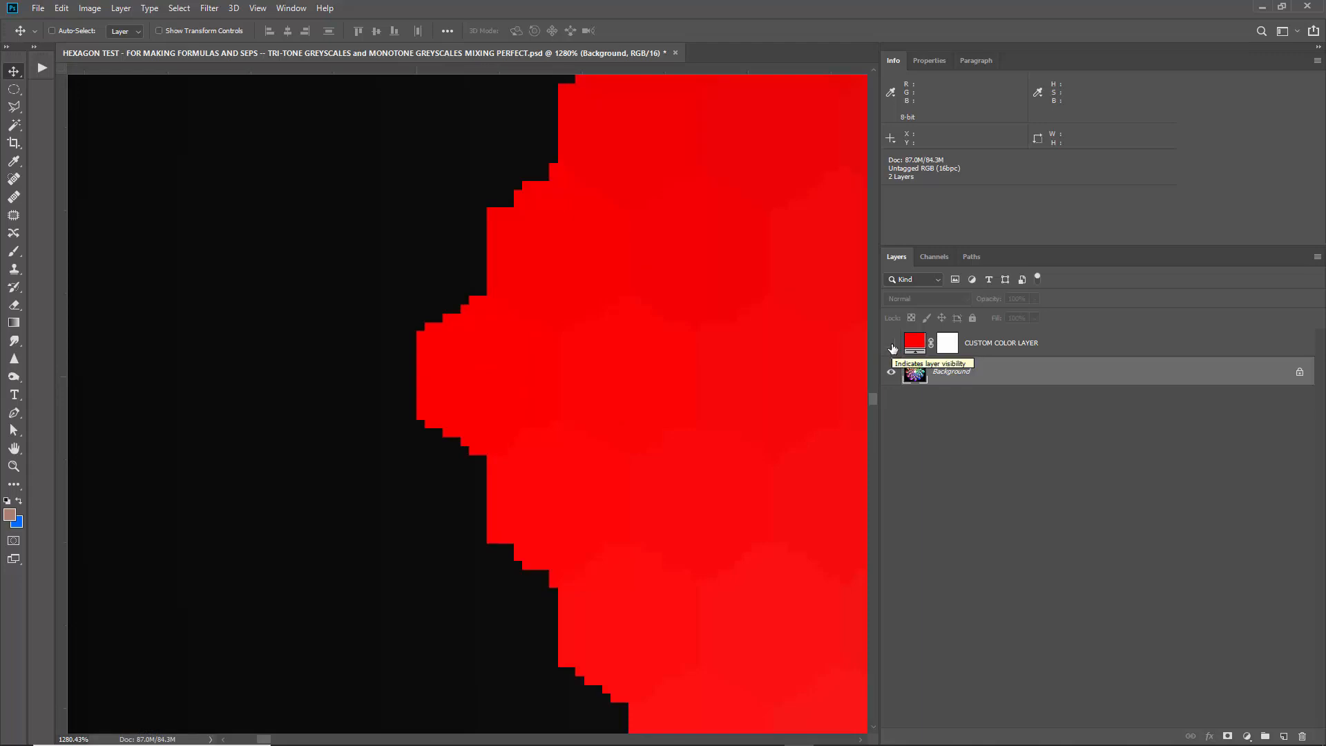
scroll(494, 443, "down", 10)
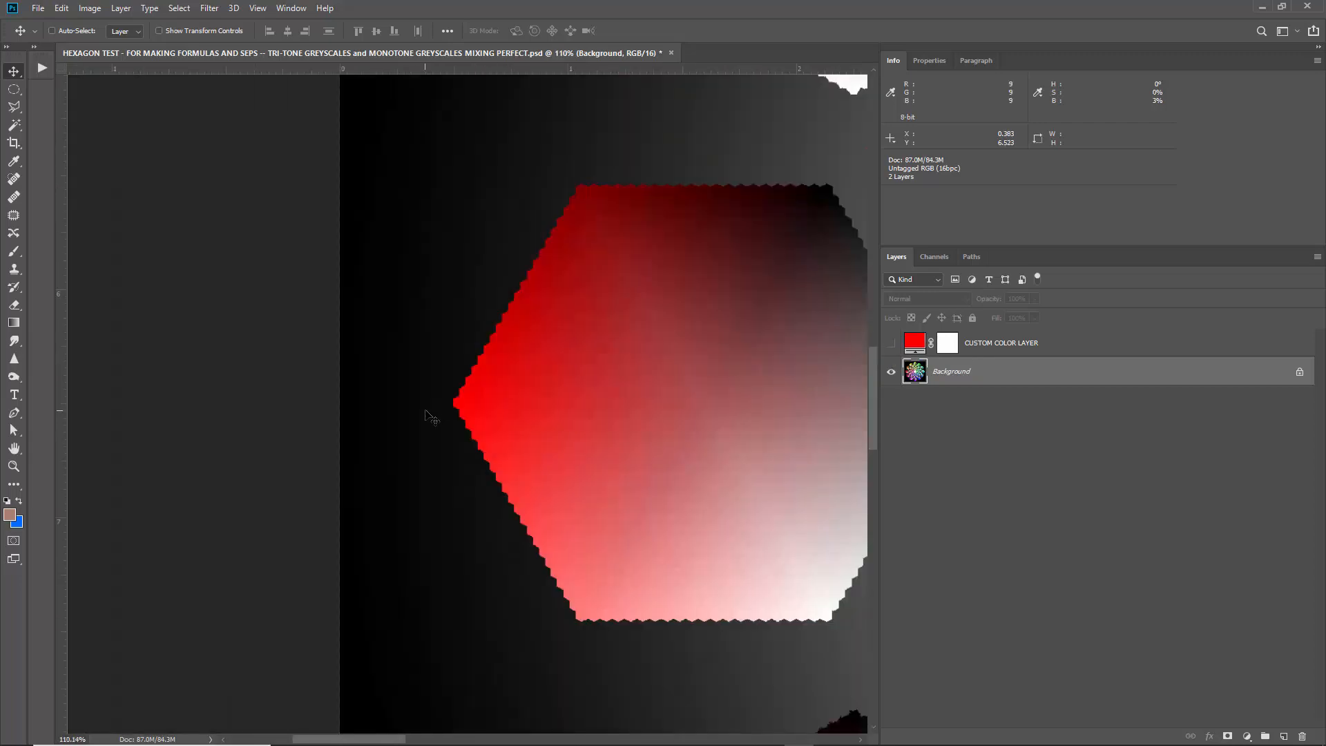
left_click(890, 343)
left_click(999, 347)
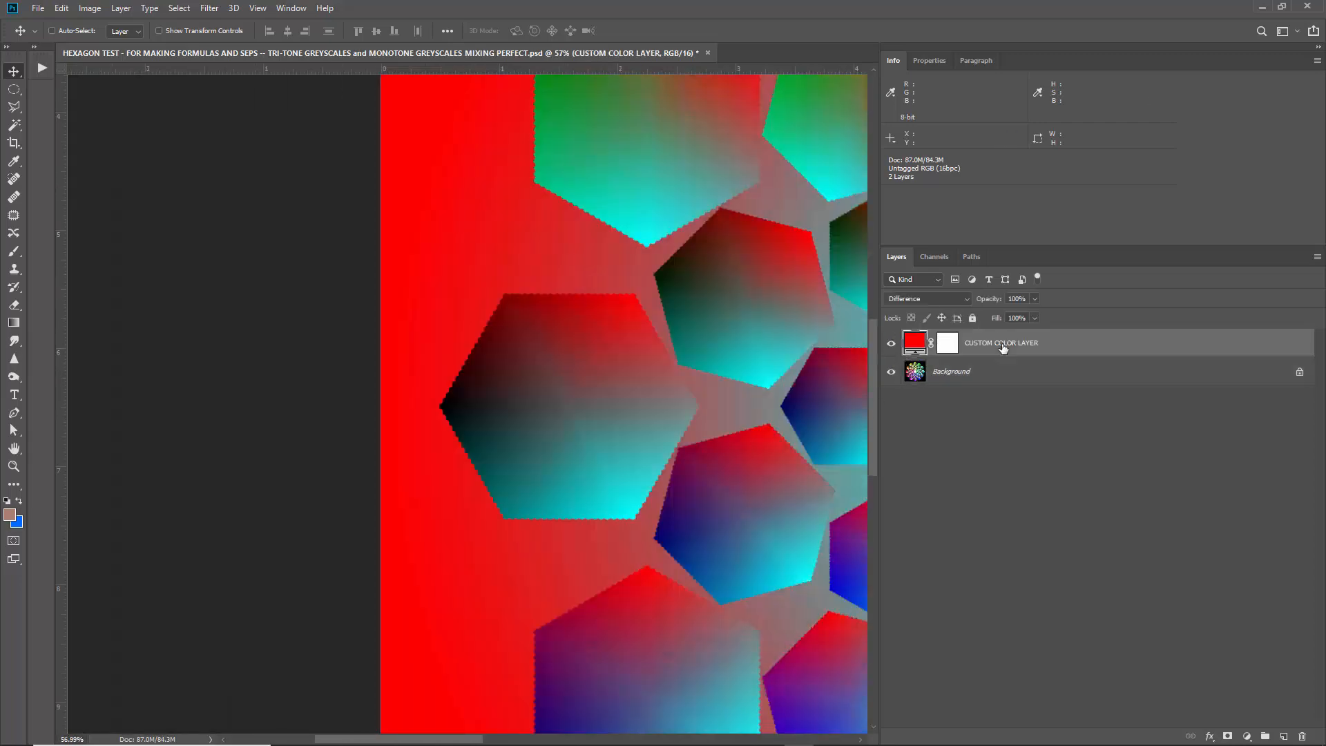
left_click(955, 371)
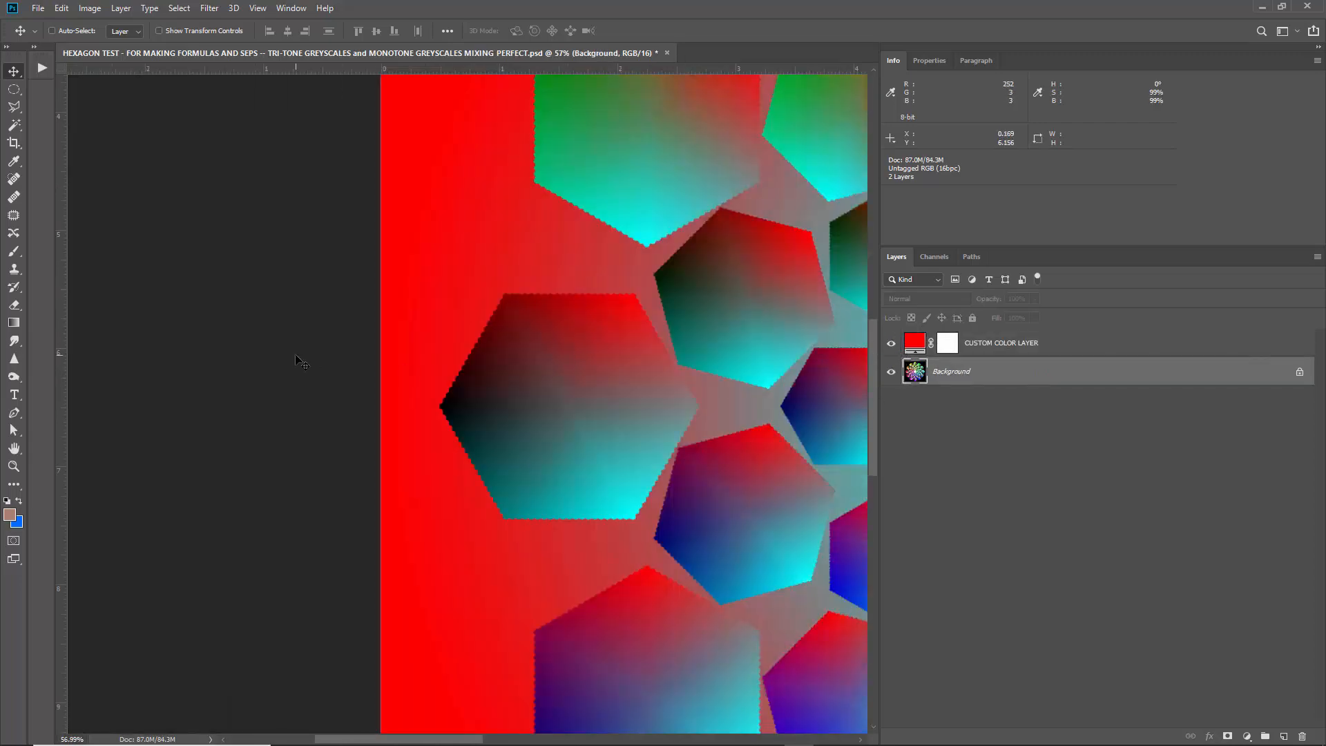
- Examine the cyan hexagon's outer tip and the central hexagons, comparing the artwork with CUSTOM COLOR LAYER shown and hidden
scroll(253, 393, "down", 2)
scroll(253, 393, "down", 2)
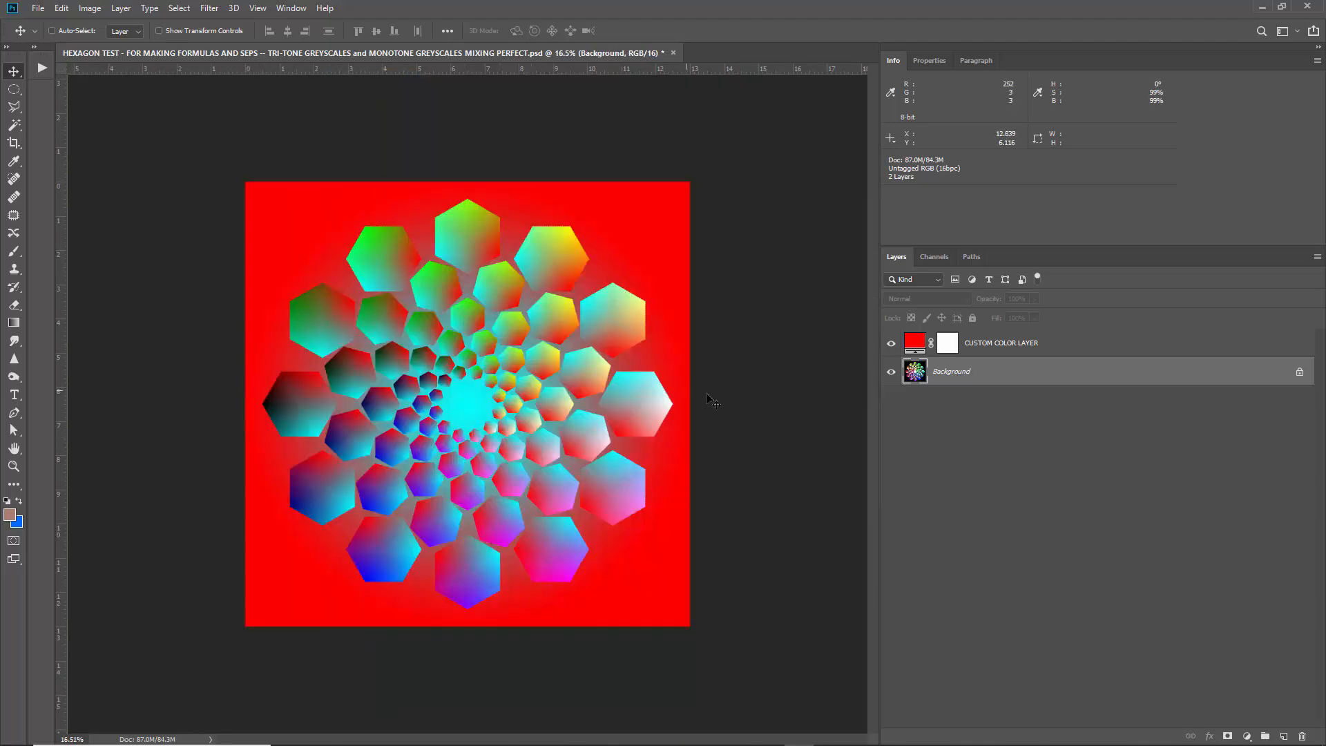
scroll(739, 402, "up", 2)
scroll(738, 403, "up", 10)
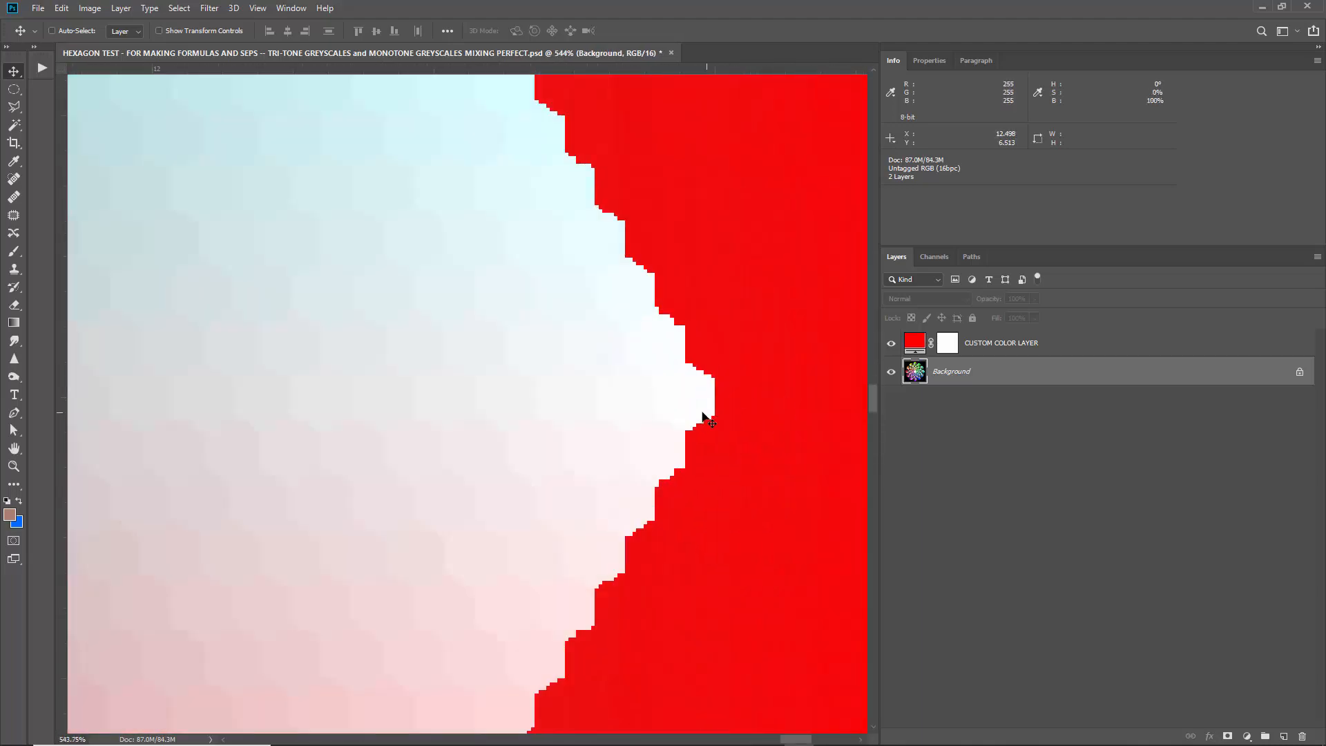
left_click(891, 342)
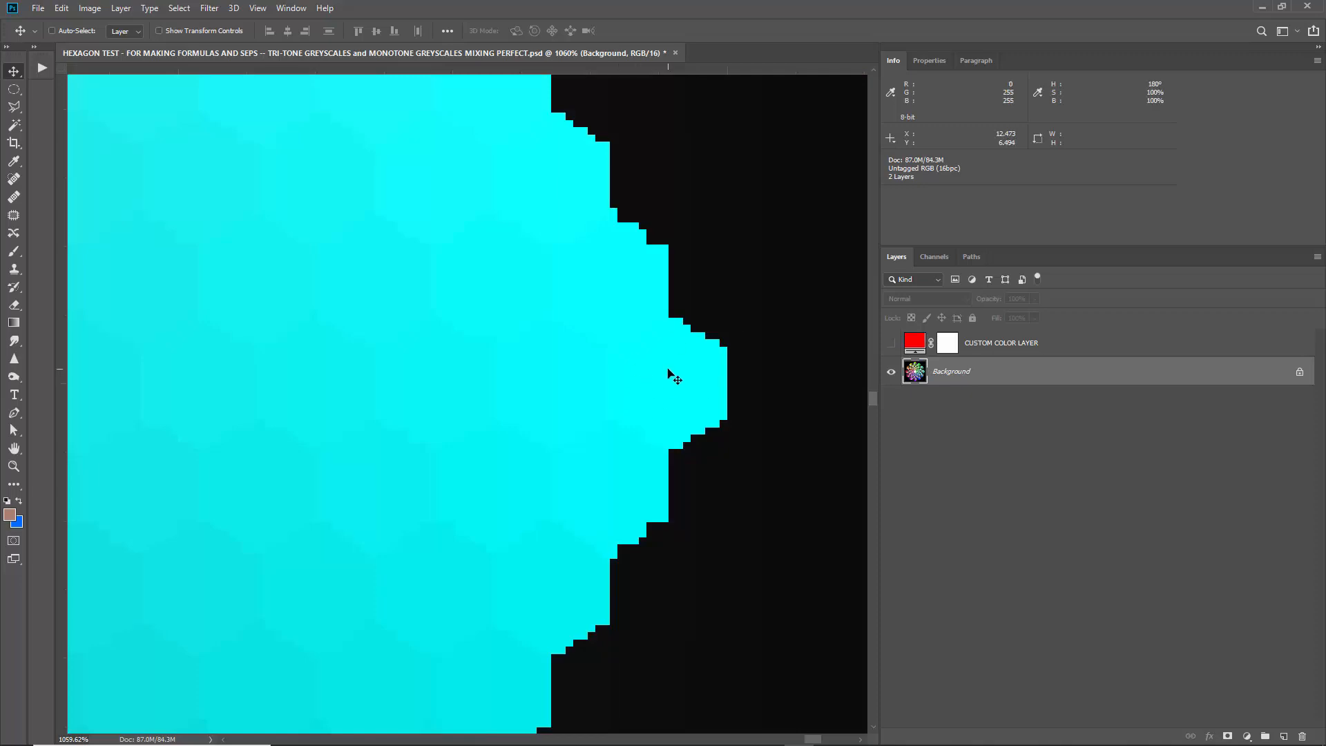
scroll(669, 376, "down", 9)
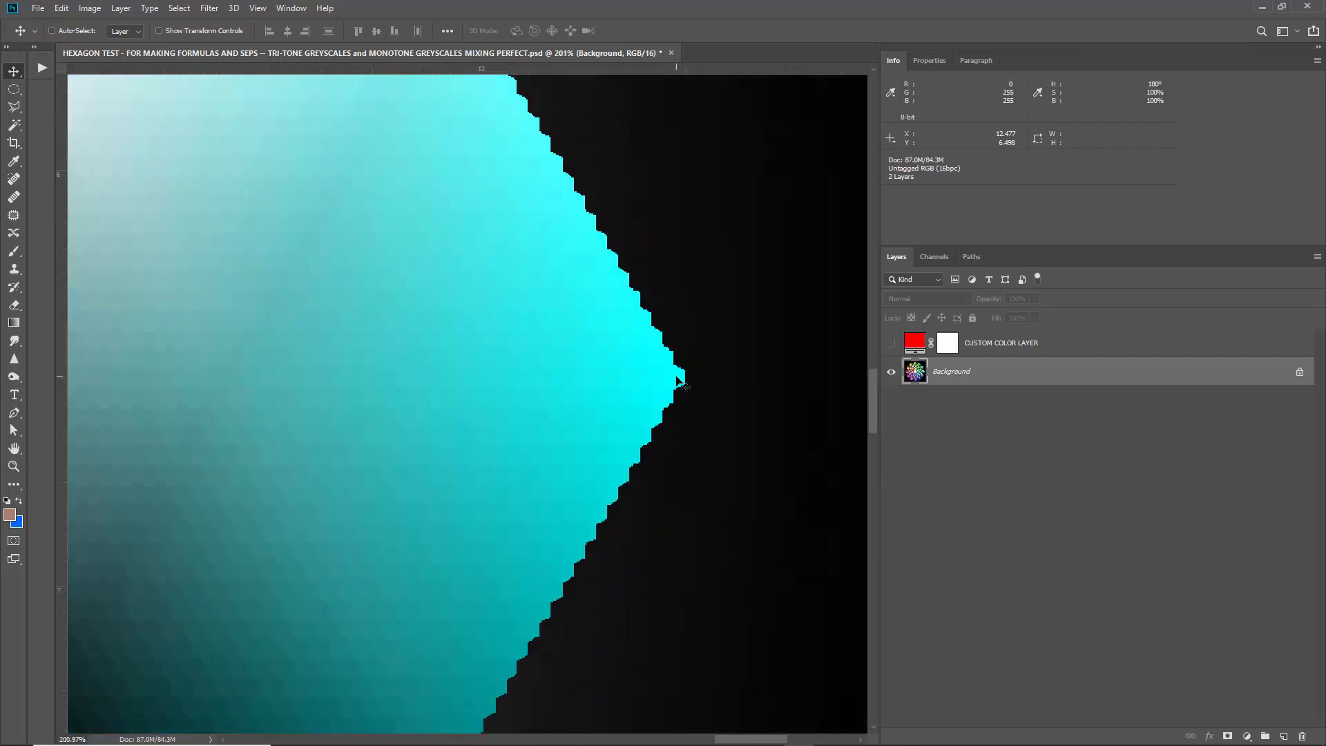
scroll(679, 384, "down", 2)
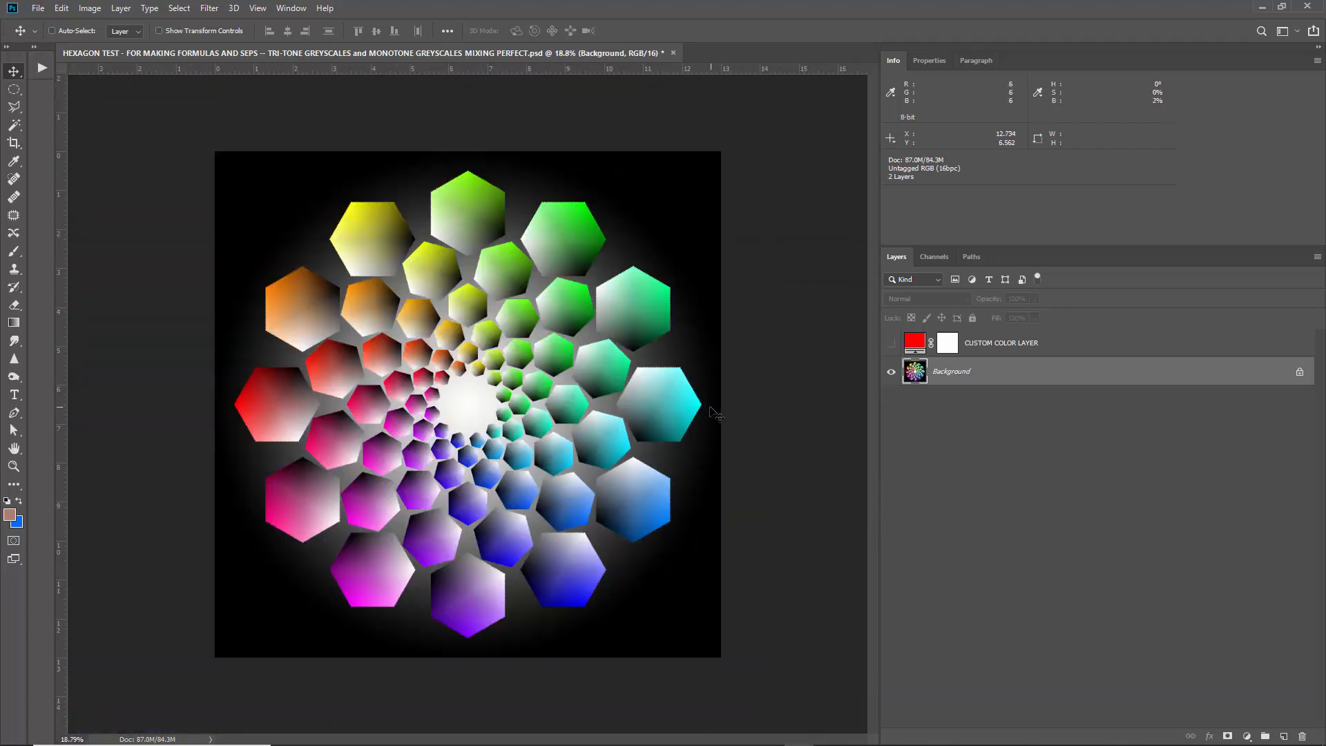
left_click(891, 344)
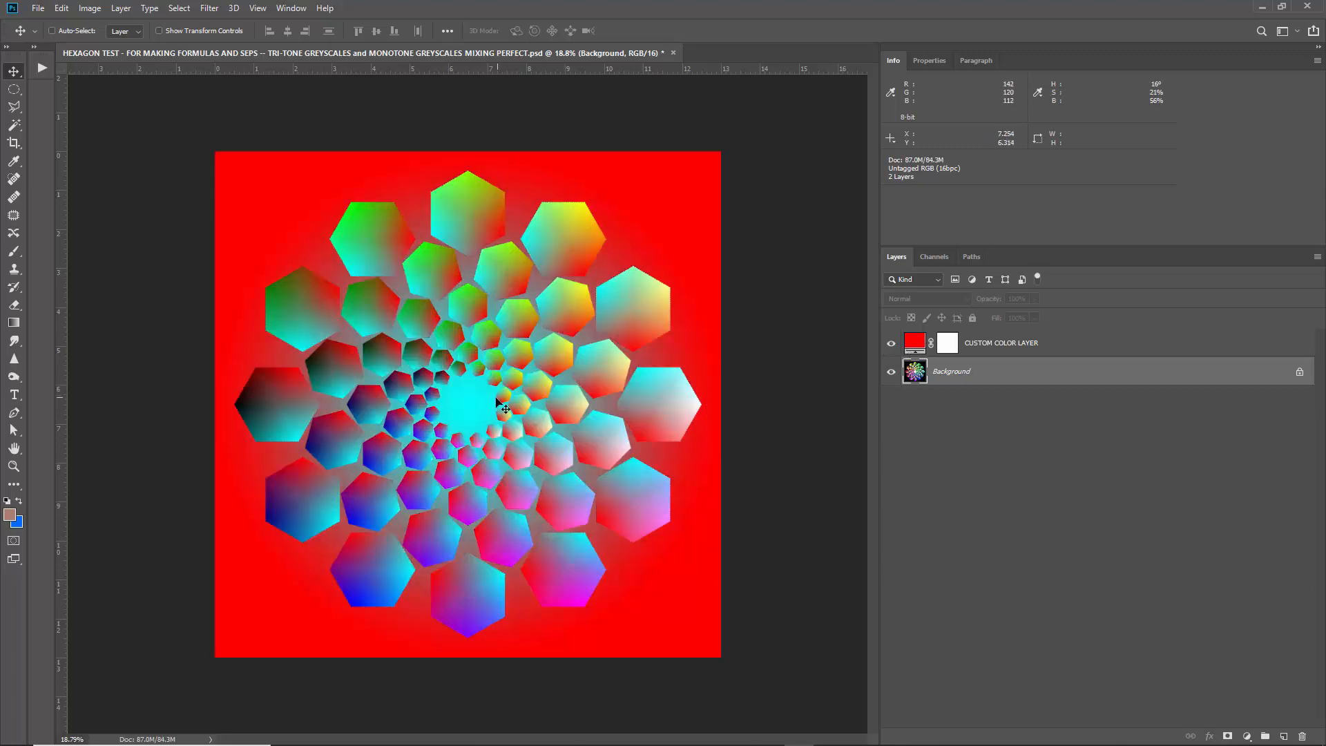
scroll(499, 407, "up", 4)
scroll(501, 408, "down", 4)
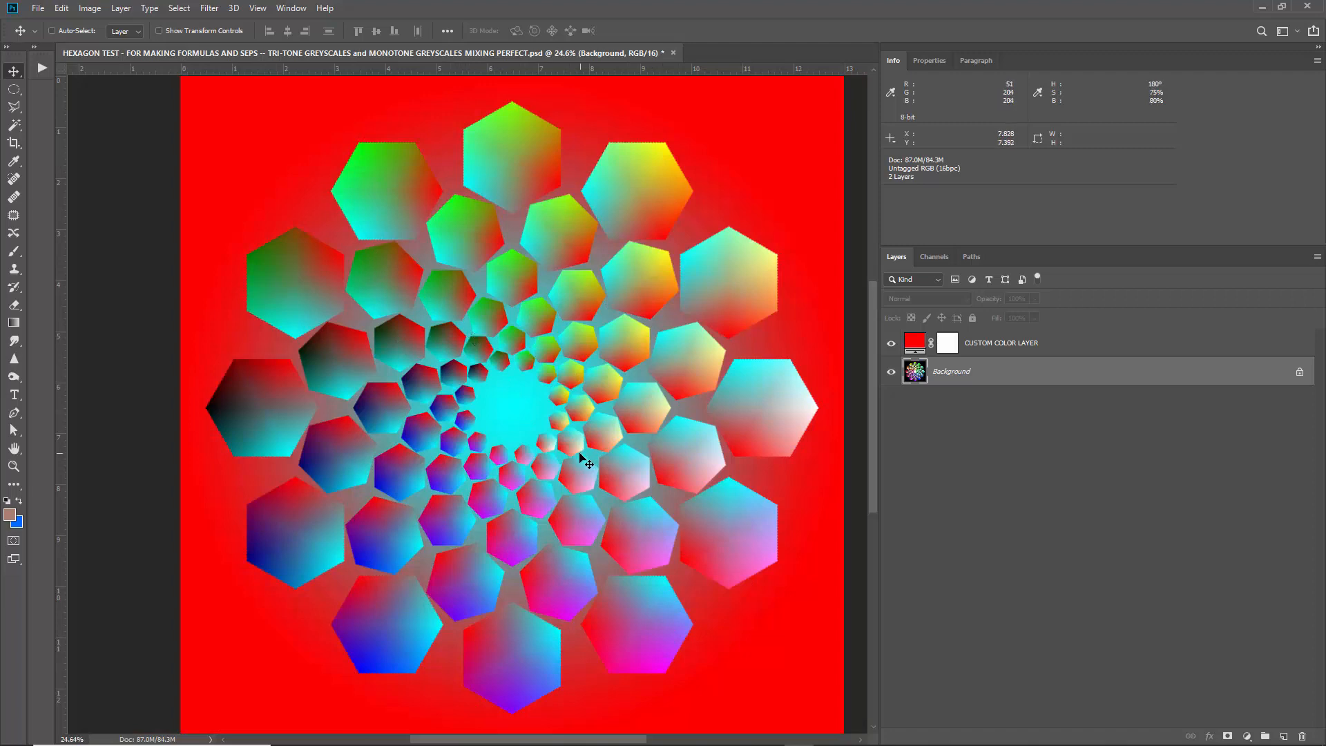
scroll(589, 458, "down", 1)
- Add a Black & White adjustment layer above CUSTOM COLOR LAYER using the Maximum White preset
left_click(1064, 350)
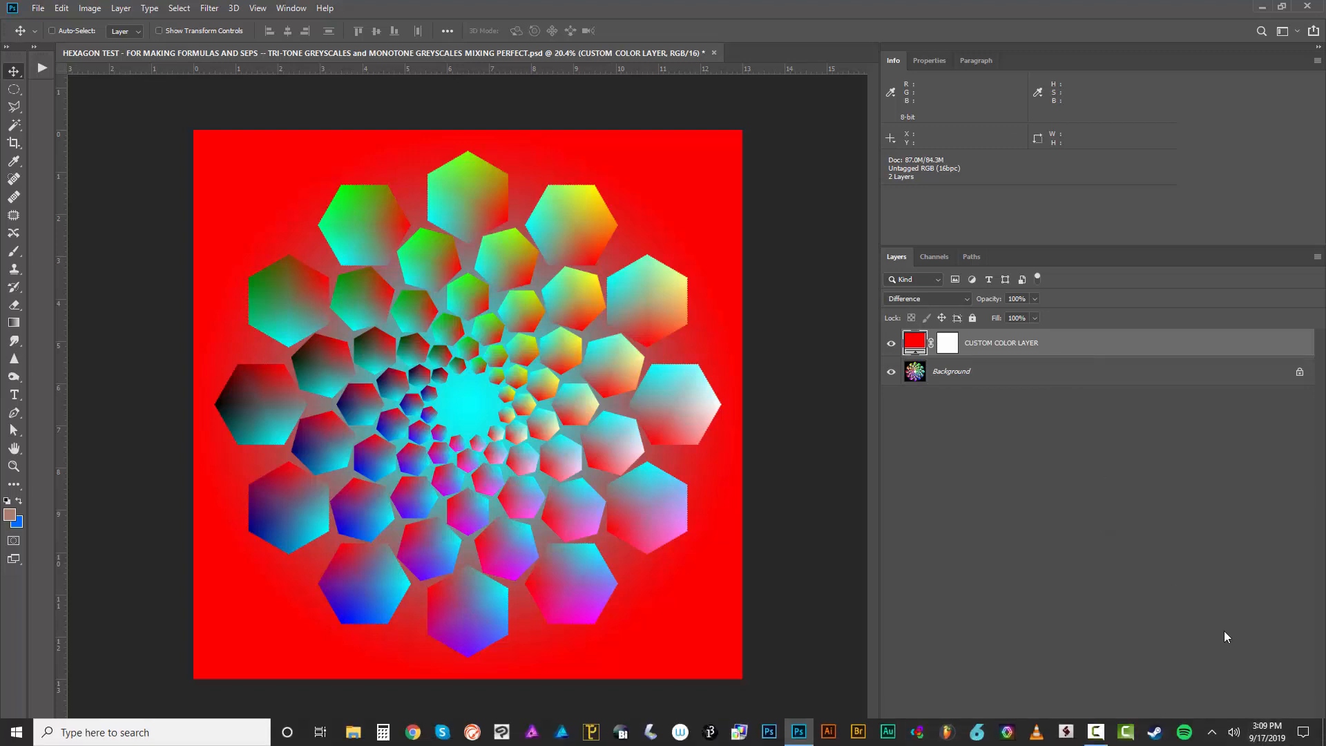
left_click(1248, 735)
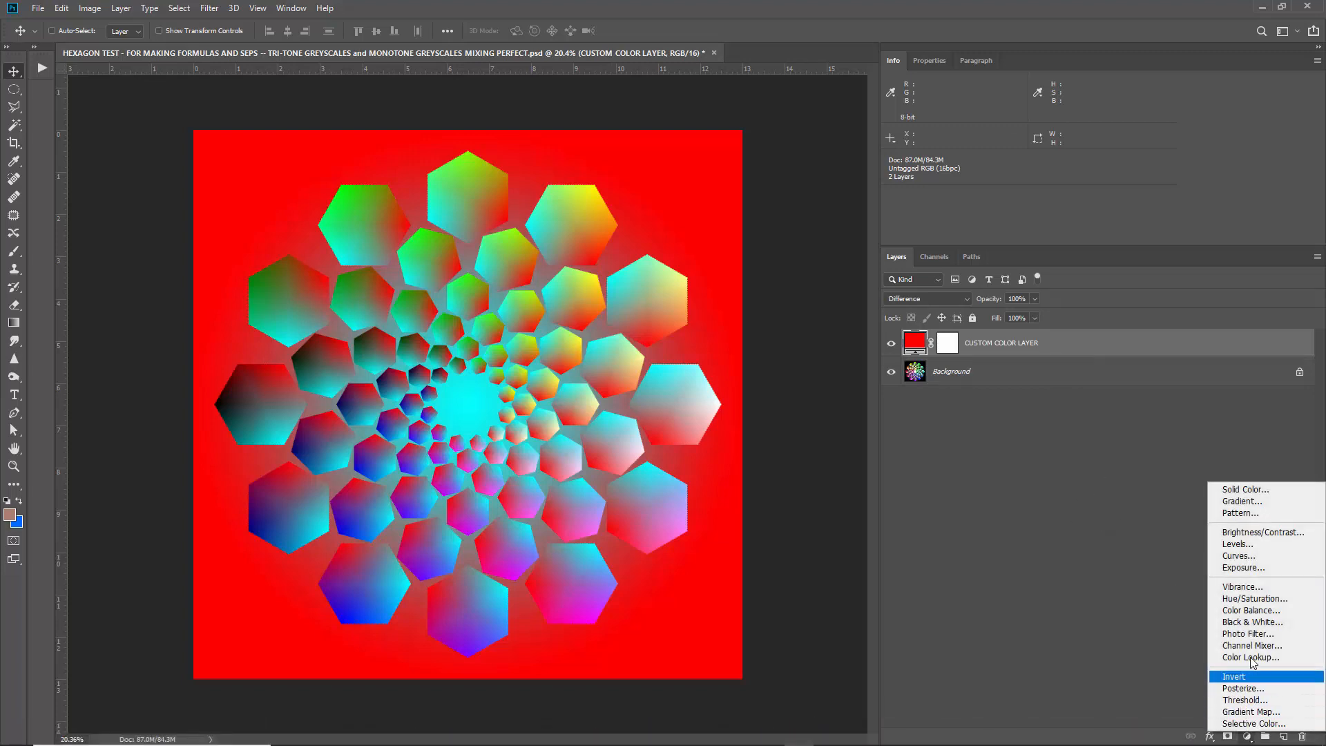
left_click(1258, 623)
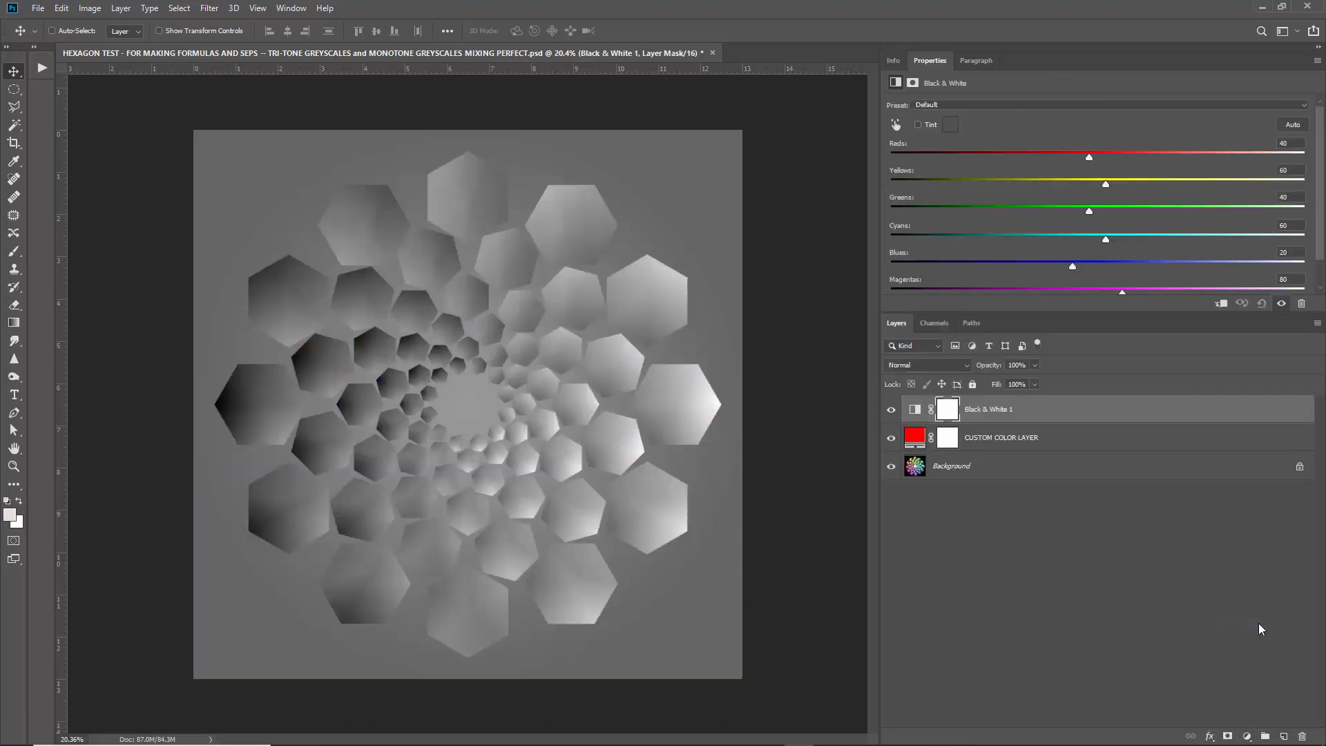
left_click(1007, 107)
left_click(1009, 216)
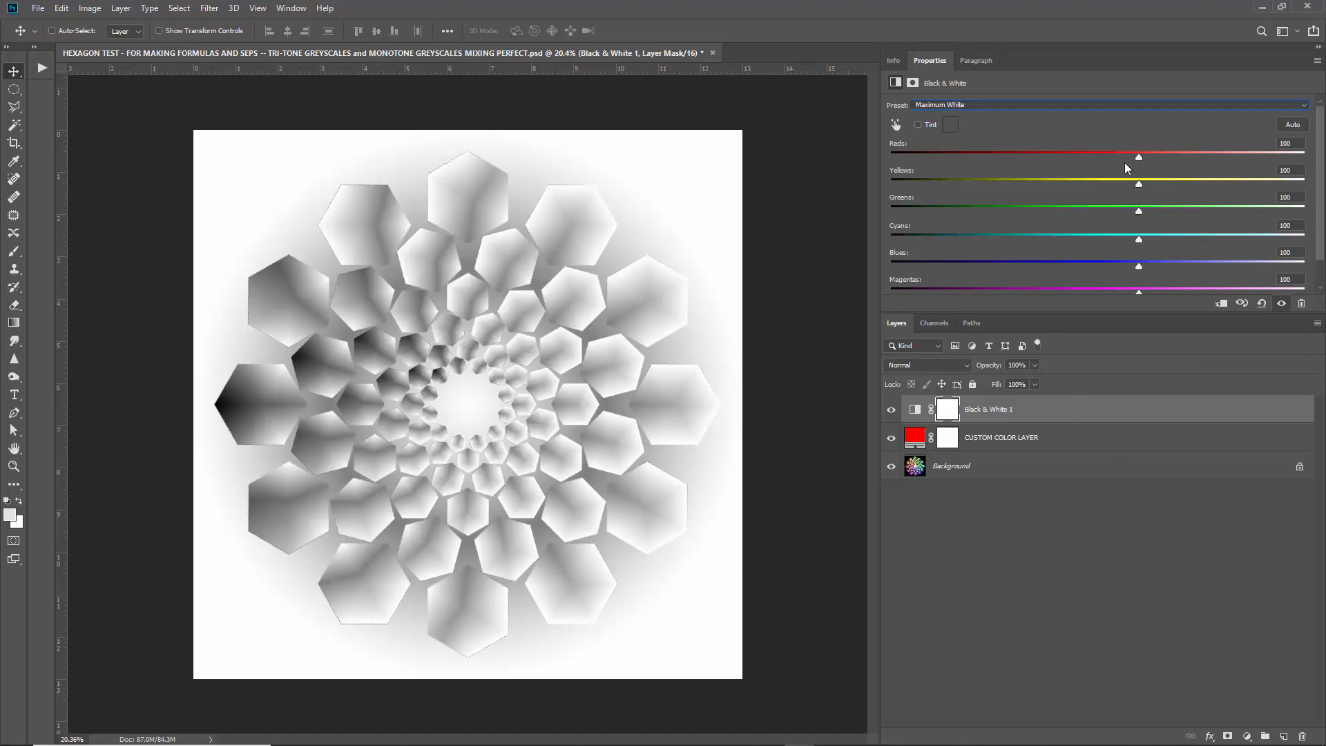
- Try Reds at 82 in the Black & White adjustment and set it back to 100
left_click(1124, 160)
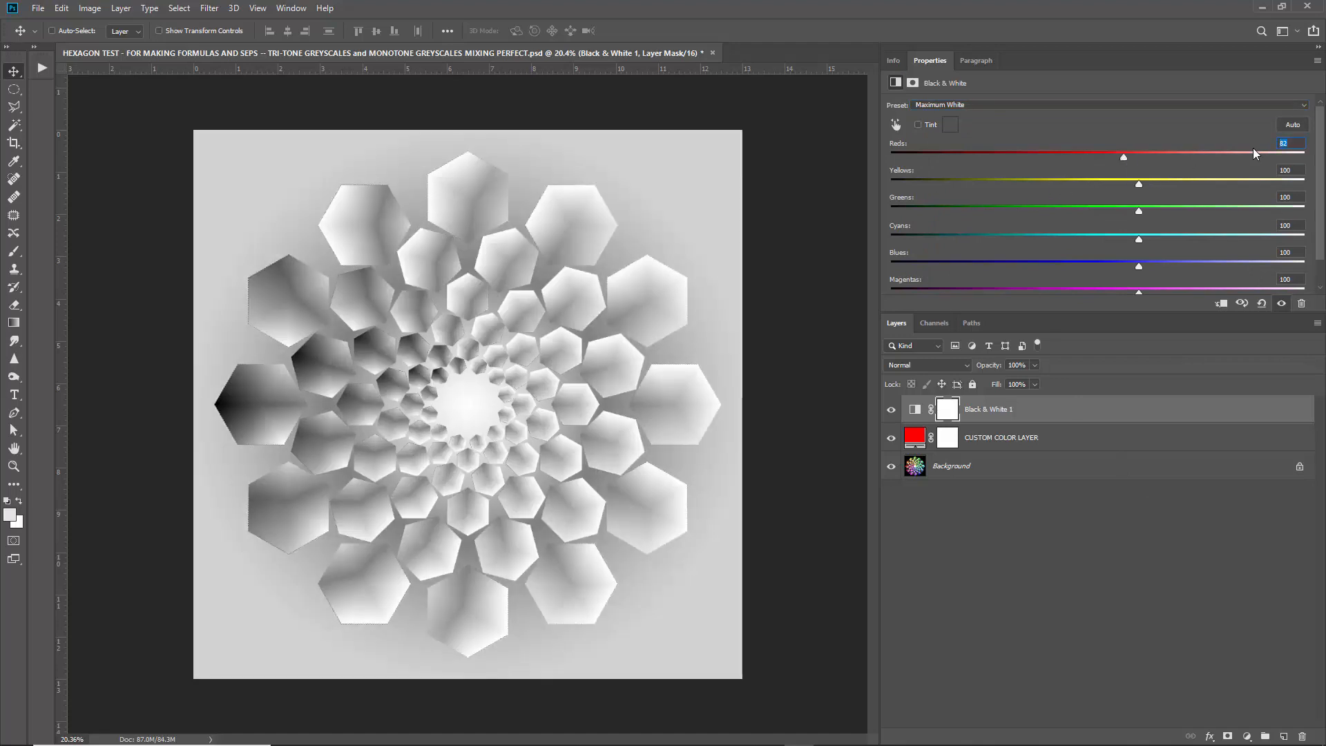
type("100")
key("Tab")
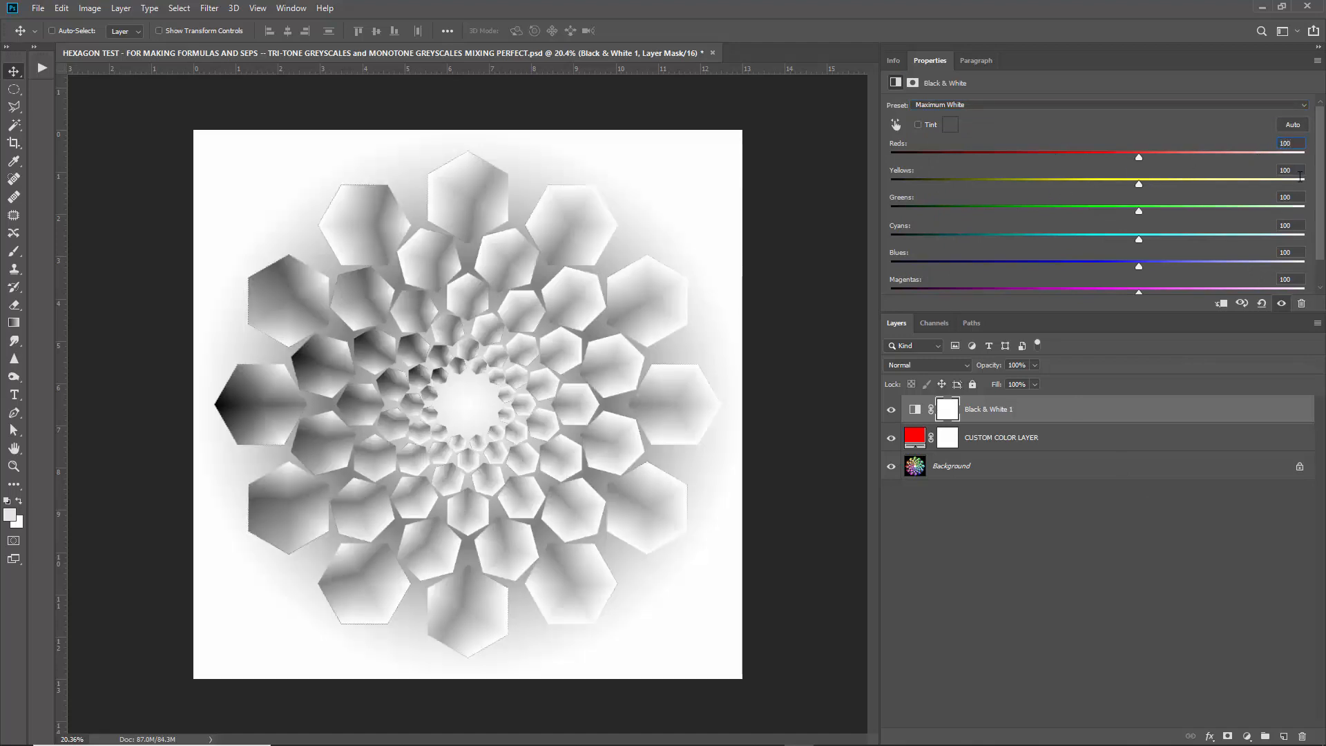
- Rename the Black & White layer FORCE OTHER COLORS TO WHITE and compare the artwork with it hidden and shown
double_click(1005, 414)
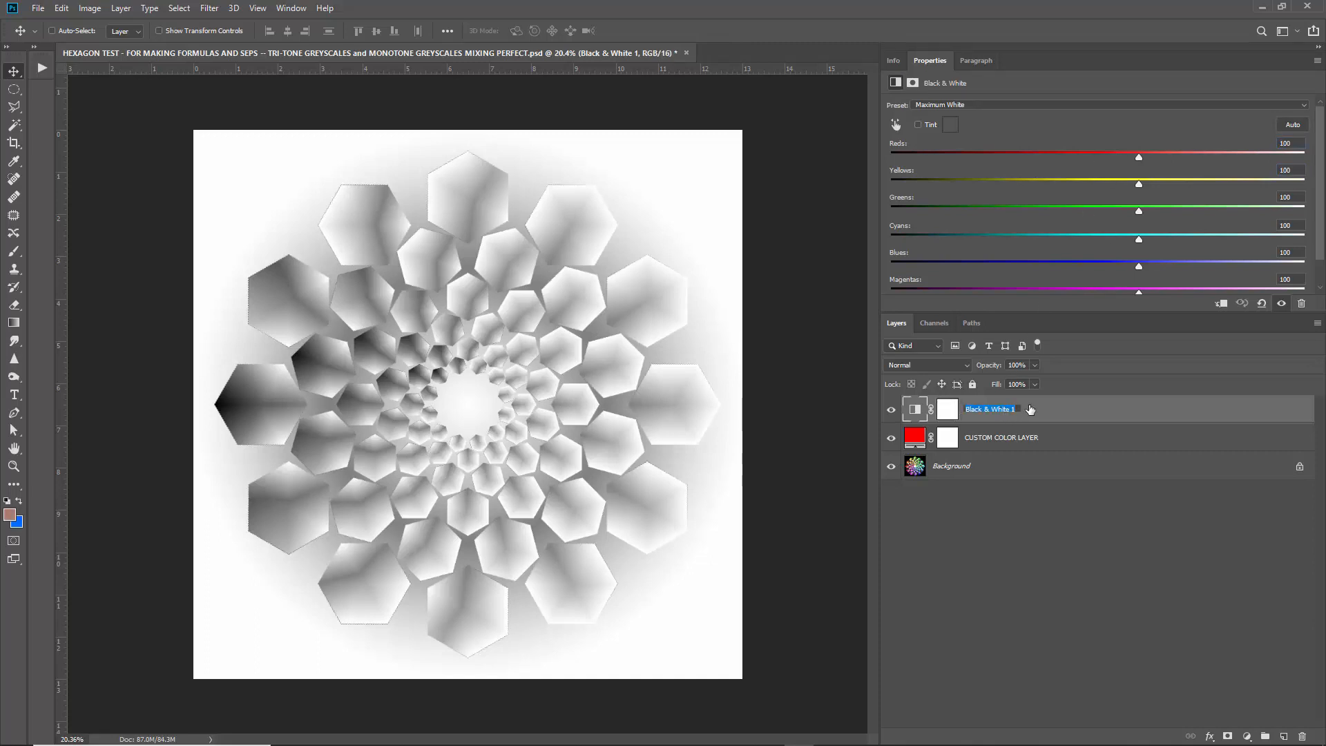
type("FORCE OTHER COLORS TO WHITE")
key("Return")
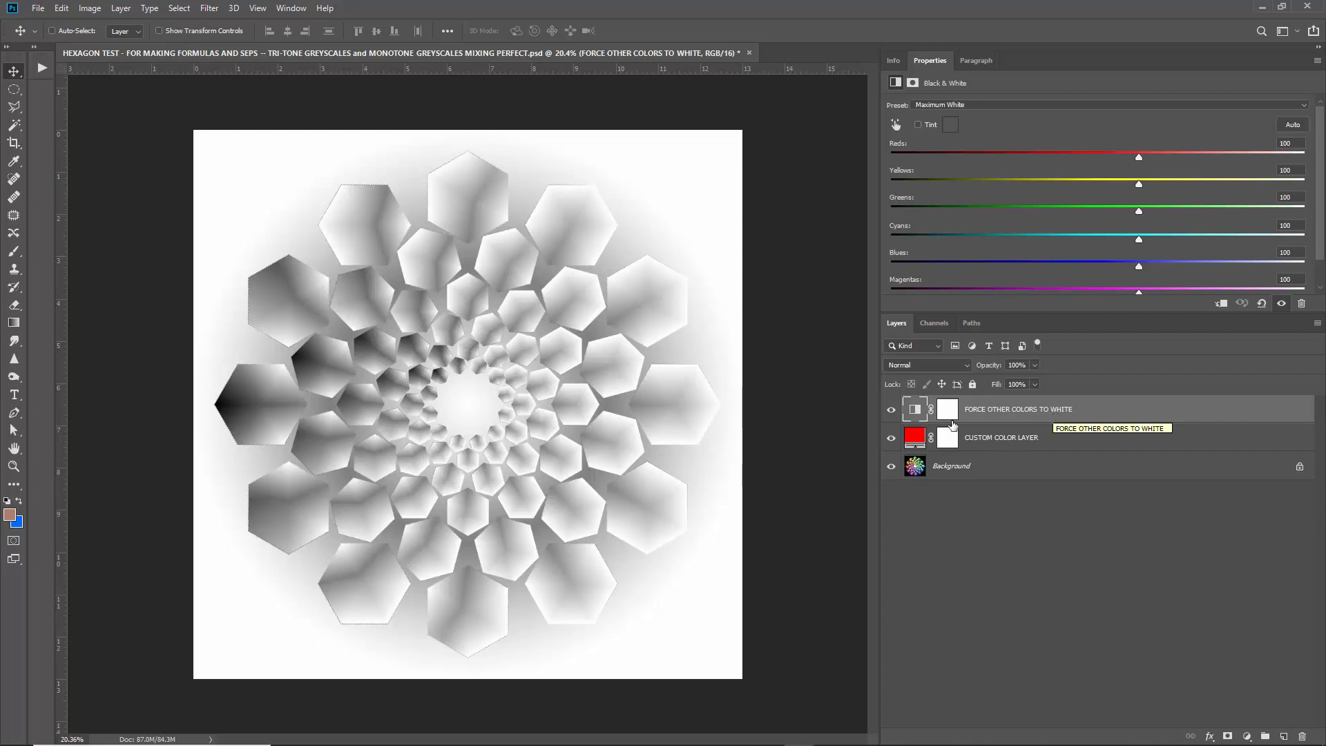
left_click(890, 410)
left_click(893, 413)
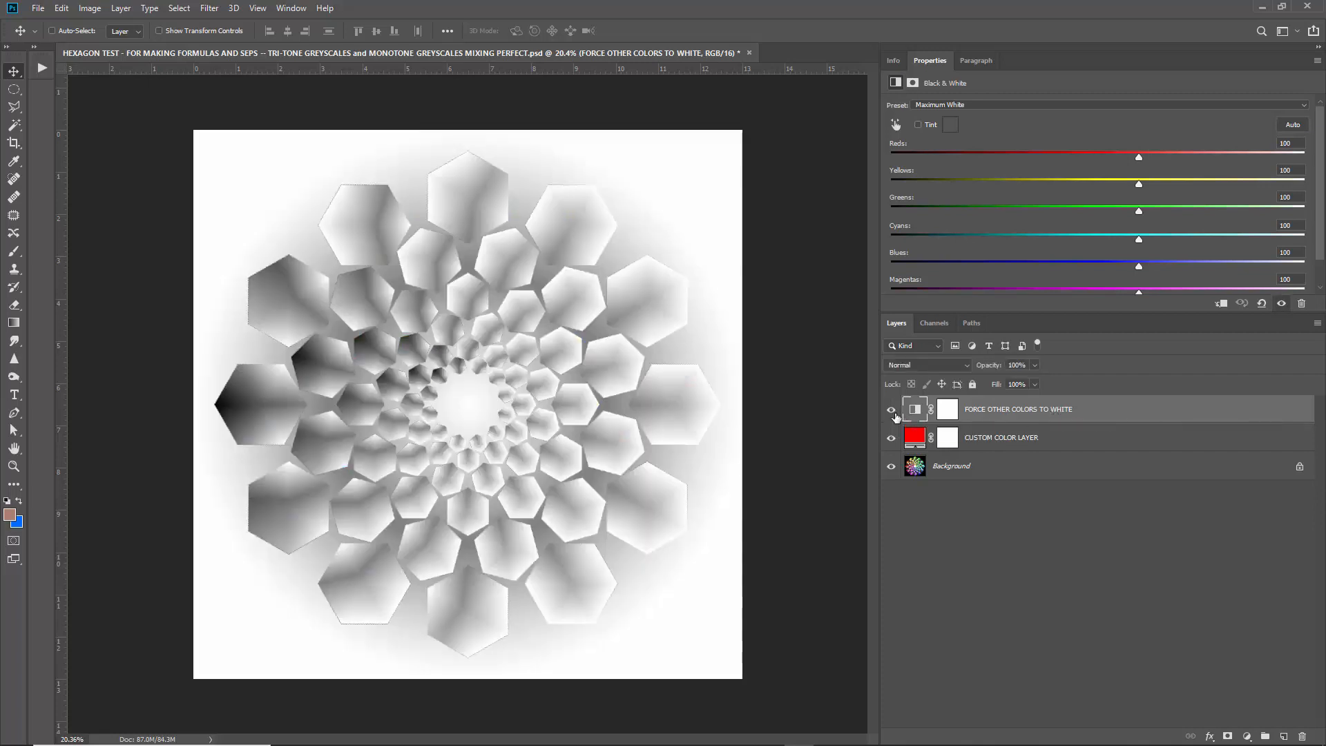
- Try Reds at 138 and Yellows at 101 in the Black & White adjustment, and set both back to 100
left_click_drag(1133, 156, 1140, 186)
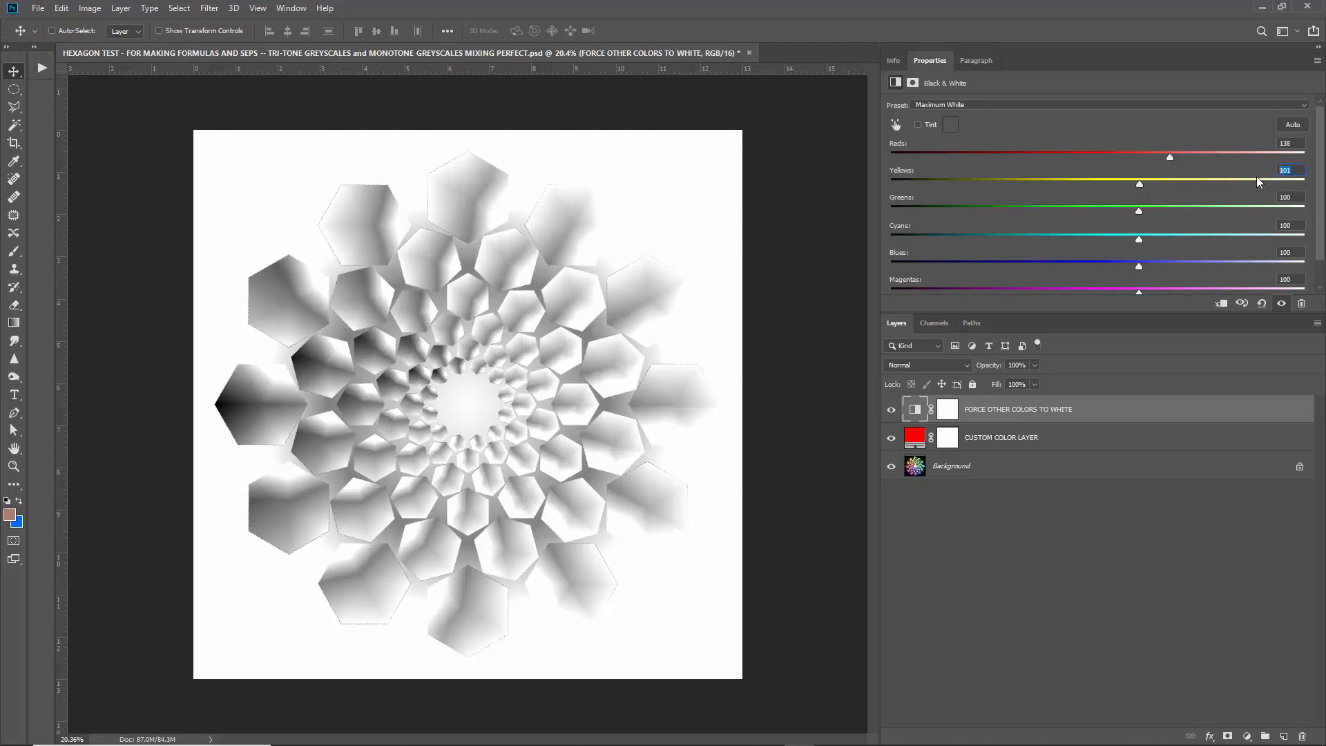
type("100")
key("shift+Tab")
type("100")
- Add an Invert adjustment layer above FORCE OTHER COLORS TO WHITE
left_click(1113, 402)
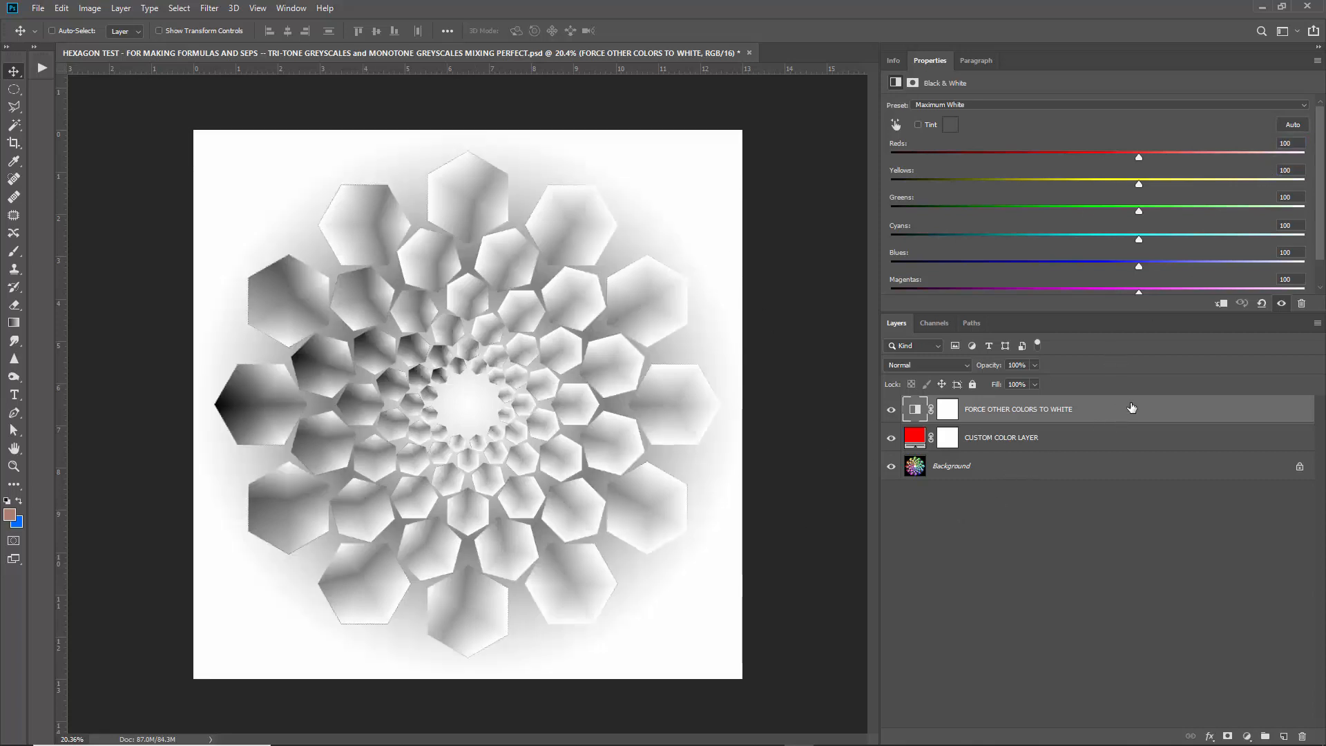
left_click(1247, 735)
left_click(1239, 684)
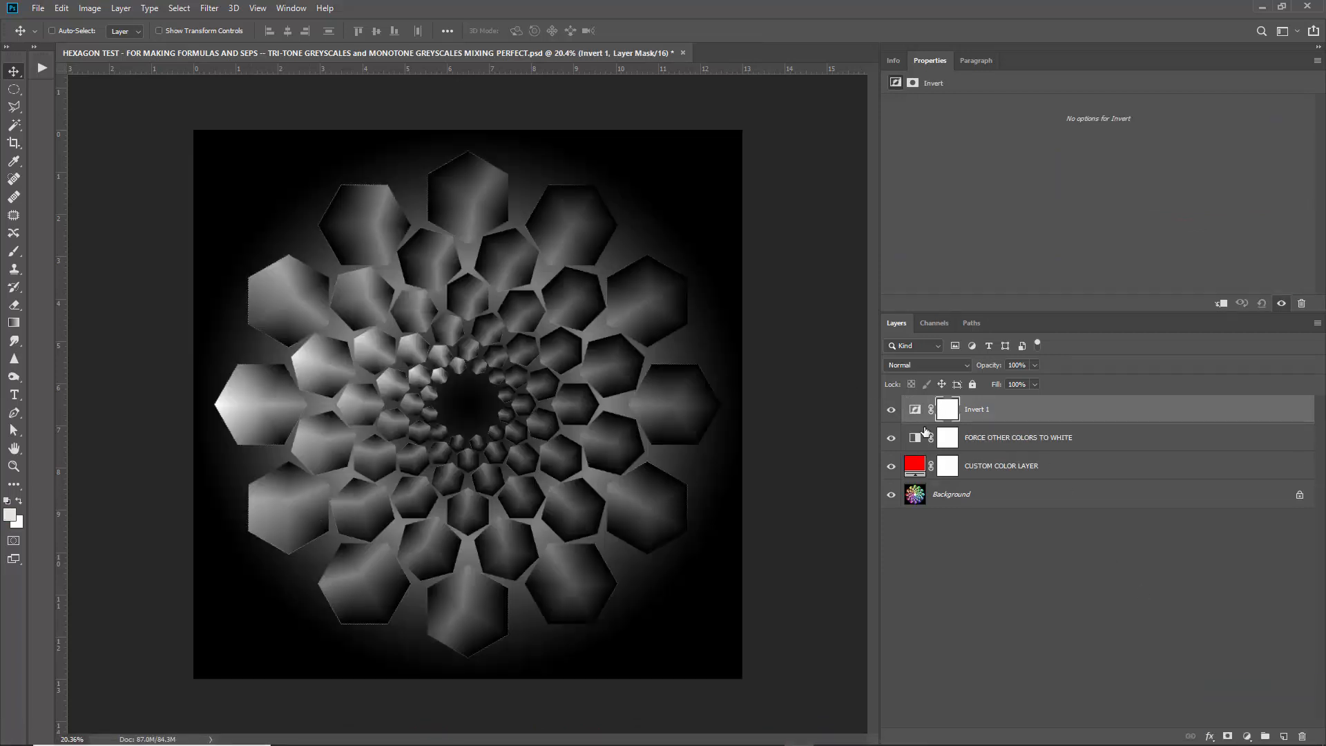
- Preview CUSTOM COLOR LAYER in white, black and a mid grey of RGB 131, and cancel the color change
left_click(915, 466)
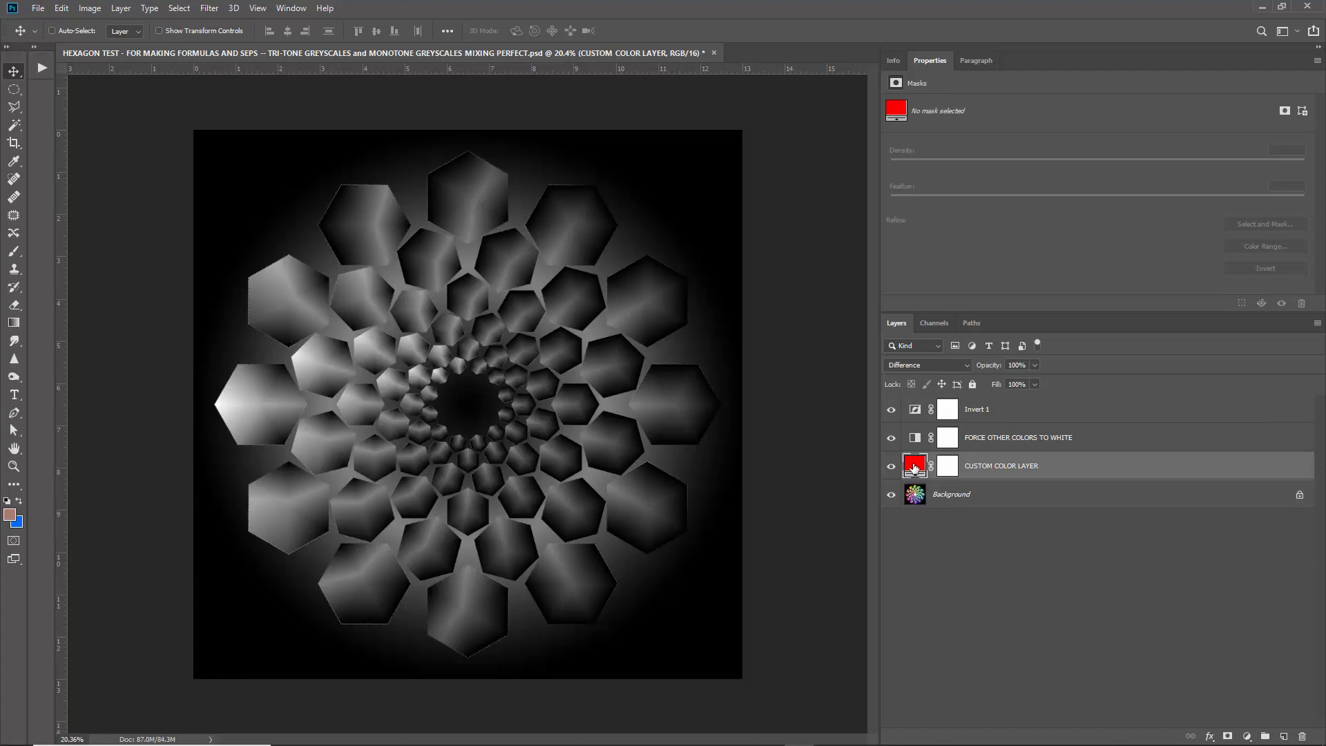
double_click(915, 466)
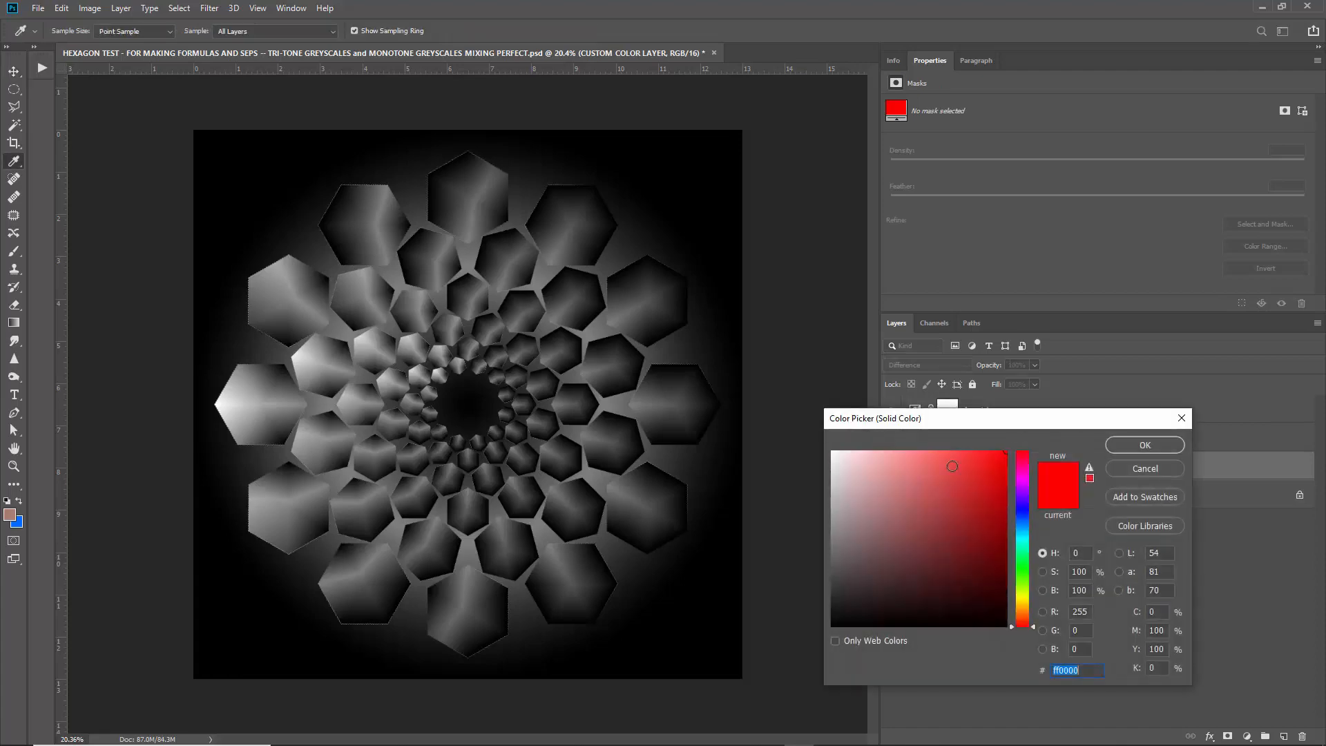
left_click(919, 456)
mouse_move(919, 456)
left_mouse_down()
mouse_move(956, 594)
mouse_move(881, 450)
left_mouse_up()
mouse_move(869, 364)
left_mouse_down()
mouse_move(911, 473)
mouse_move(806, 430)
mouse_move(760, 391)
mouse_move(246, 409)
left_mouse_up()
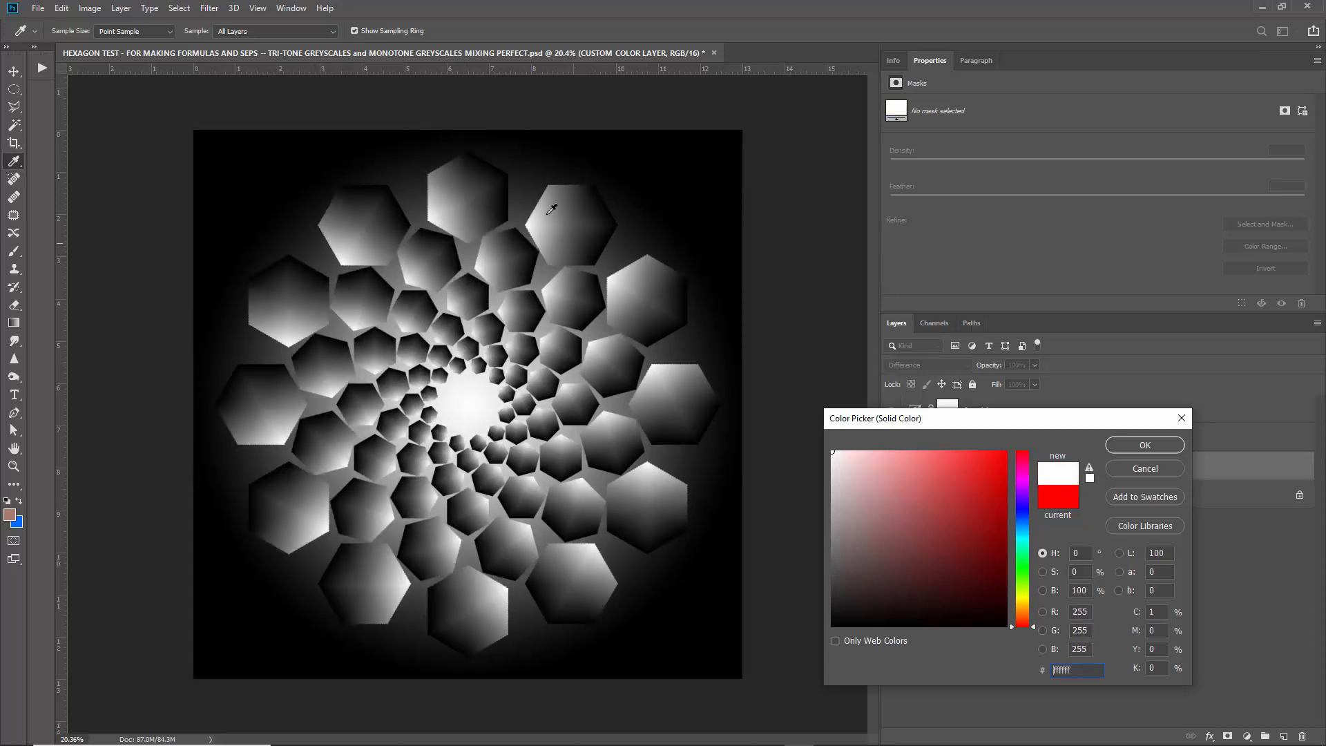
left_click_drag(853, 513, 787, 687)
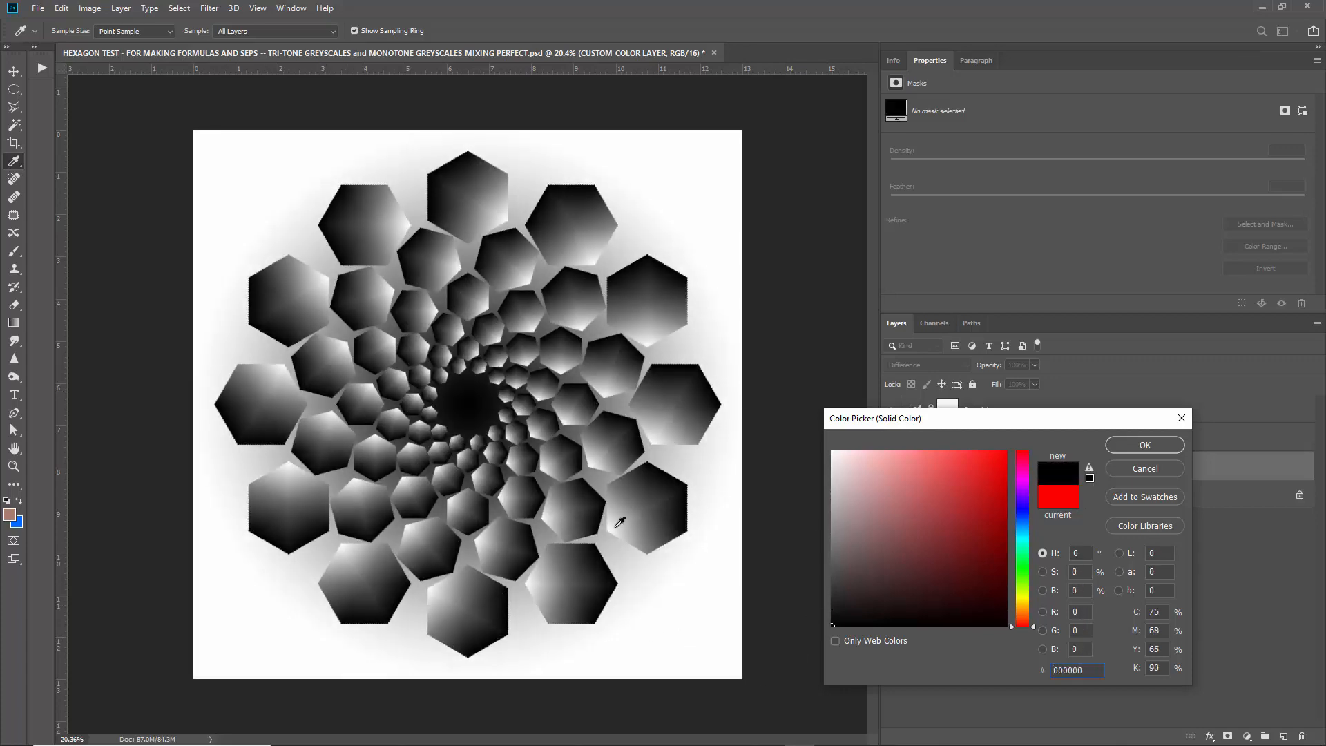
left_click_drag(860, 568, 790, 533)
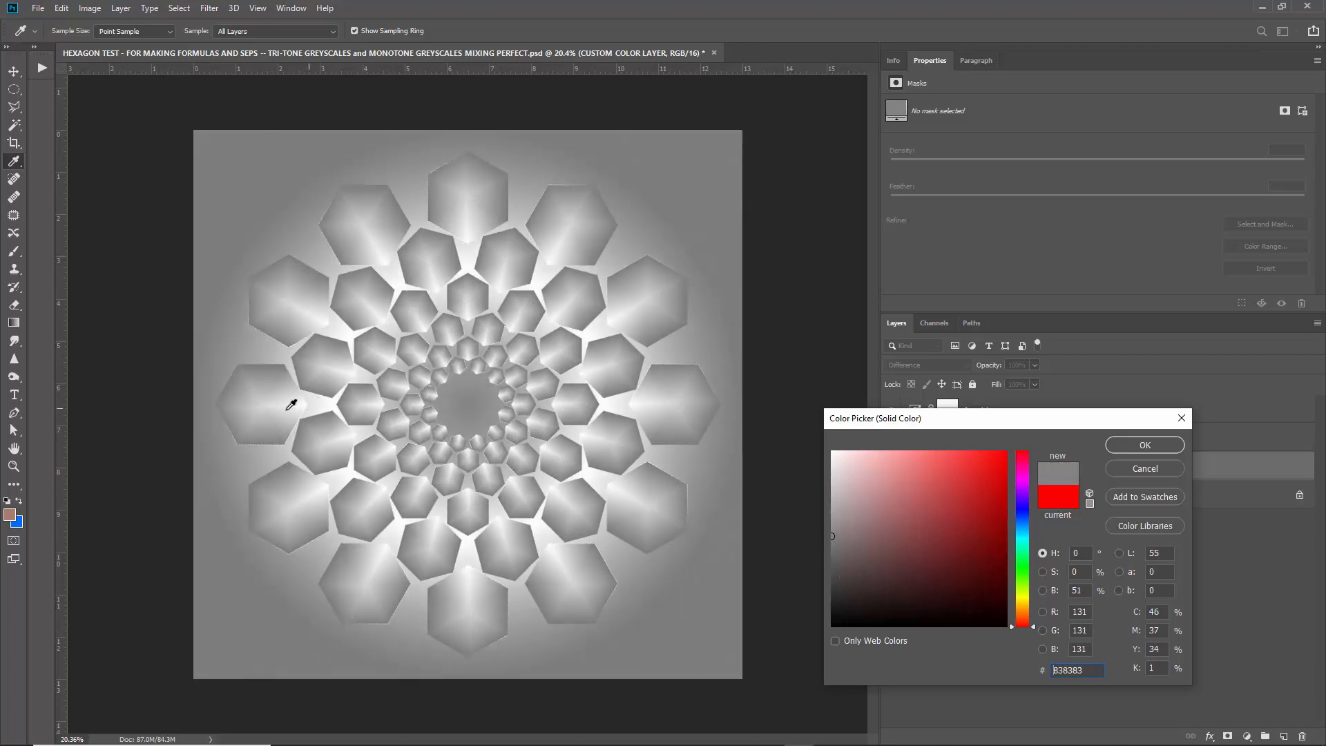
left_click(1144, 469)
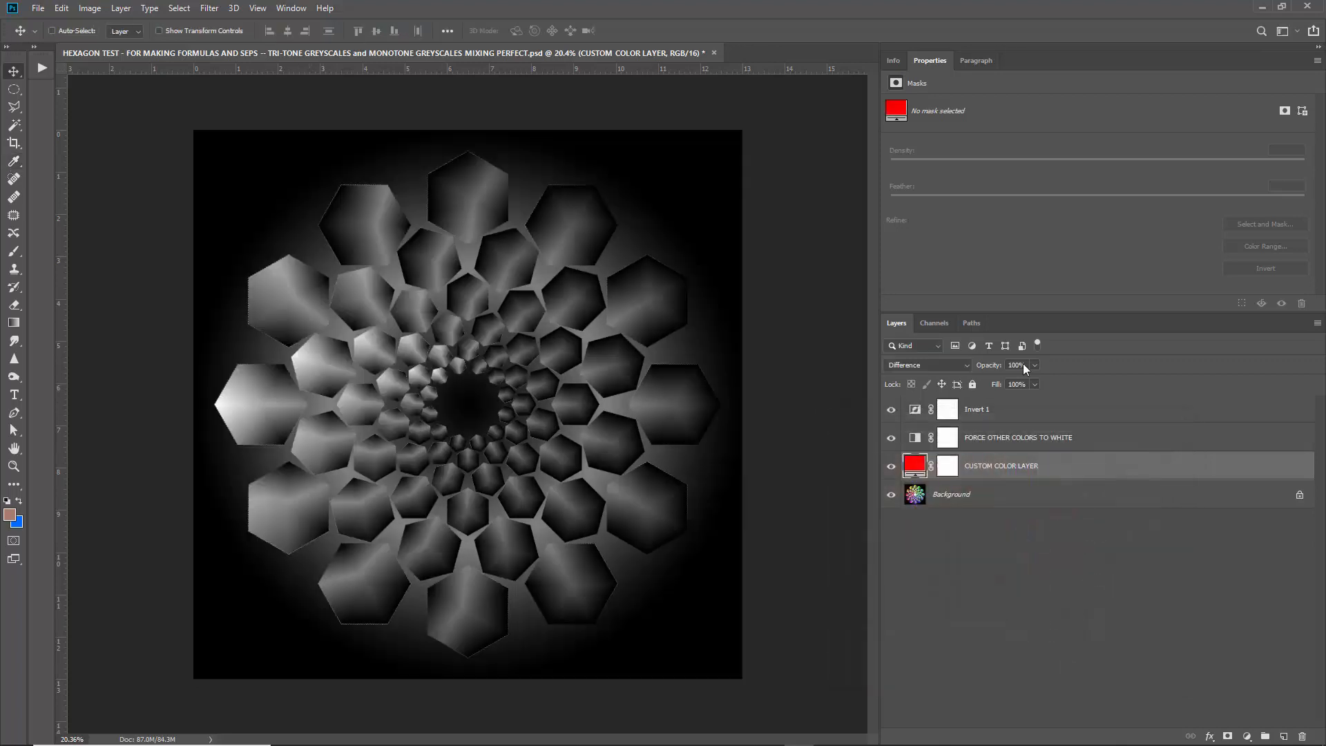
- Hide Invert 1, preview CUSTOM COLOR LAYER in white and pure red, and cancel the color change
left_click(893, 412)
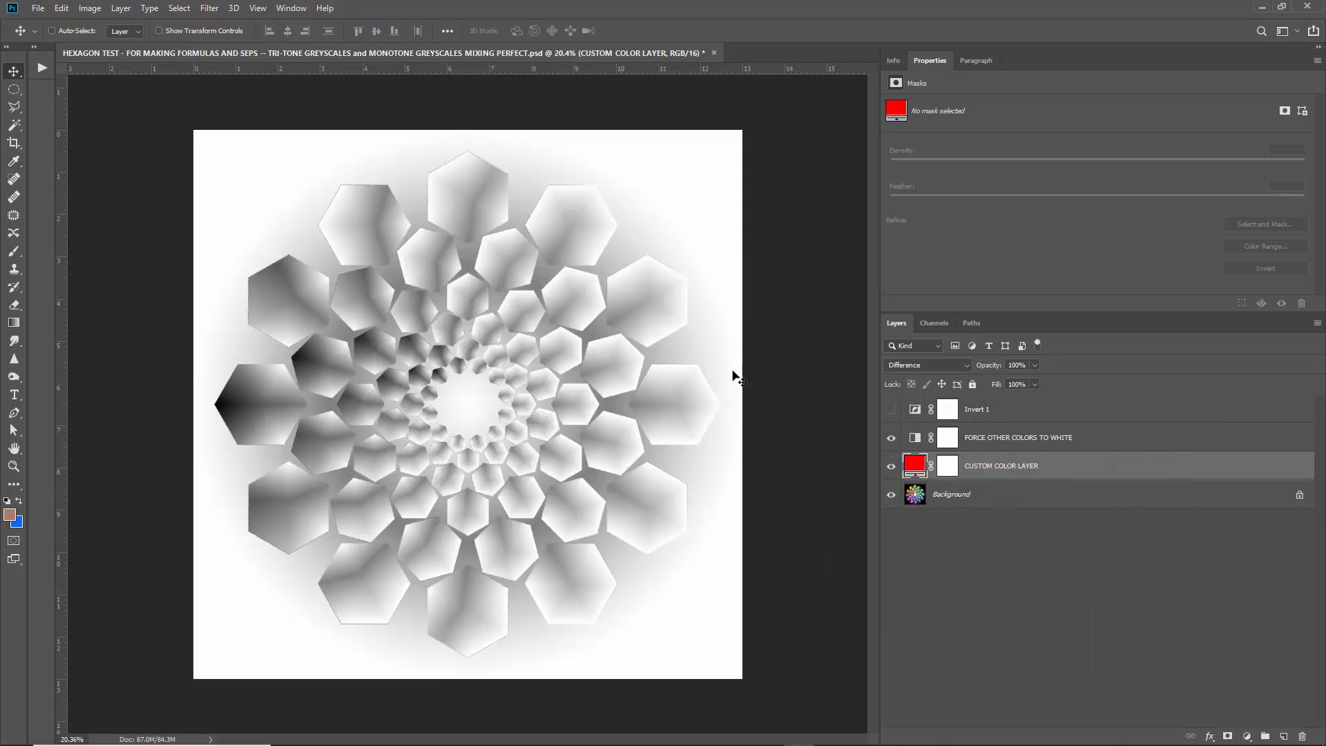
double_click(910, 467)
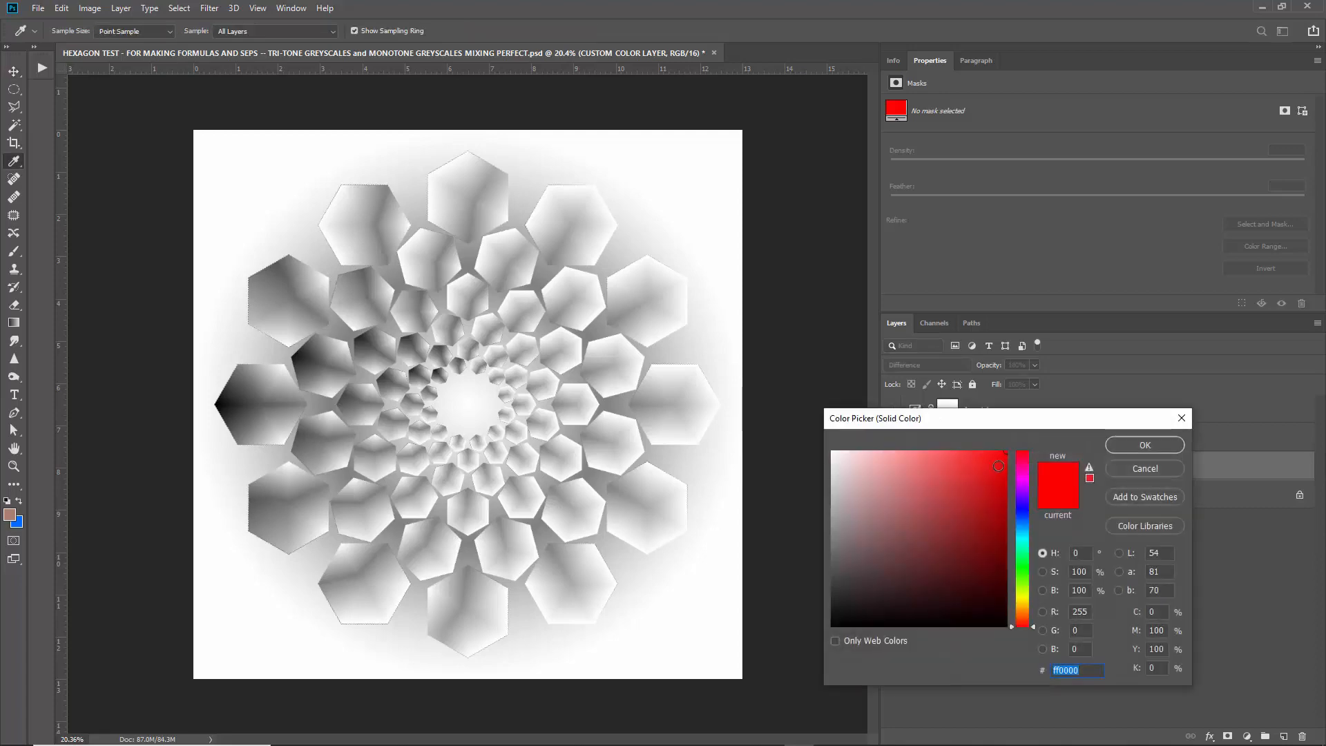
mouse_move(998, 466)
left_mouse_down()
mouse_move(965, 486)
mouse_move(1026, 522)
mouse_move(785, 525)
mouse_move(744, 649)
mouse_move(712, 366)
mouse_move(766, 366)
left_mouse_up()
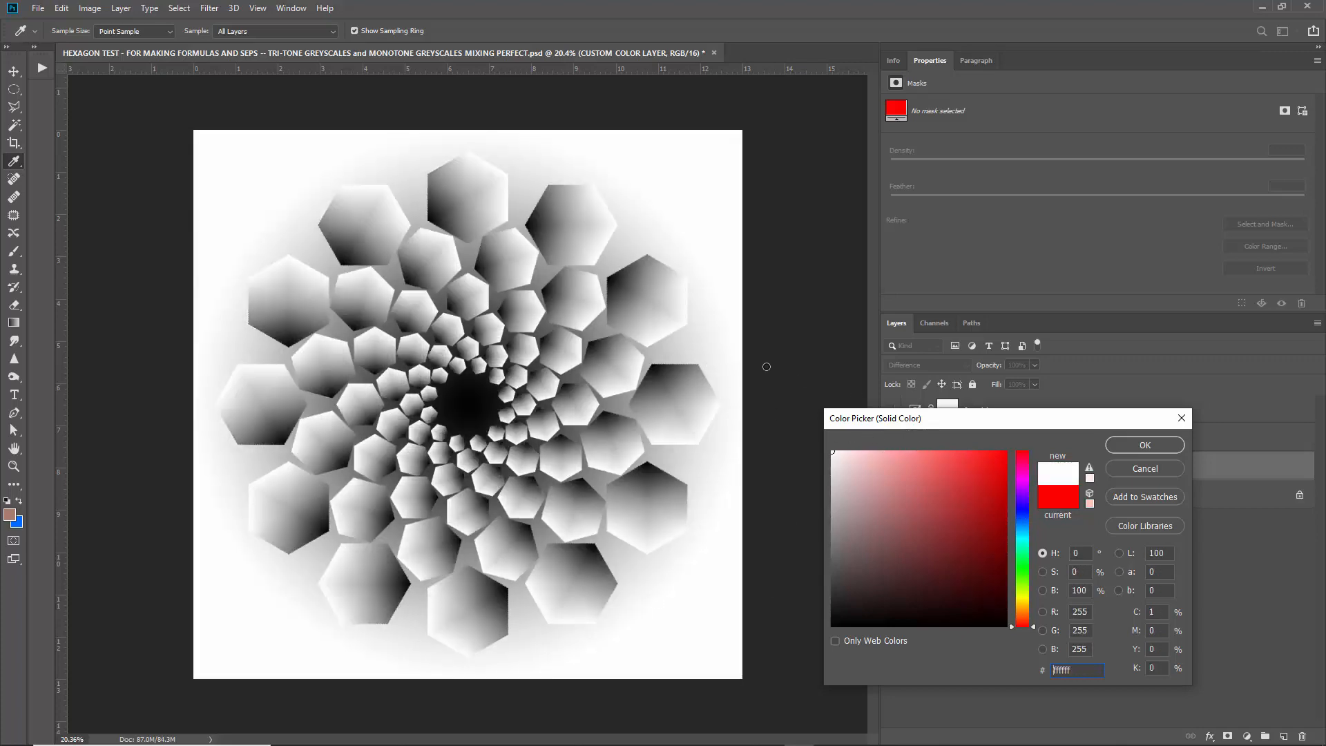
left_click_drag(829, 398, 1015, 442)
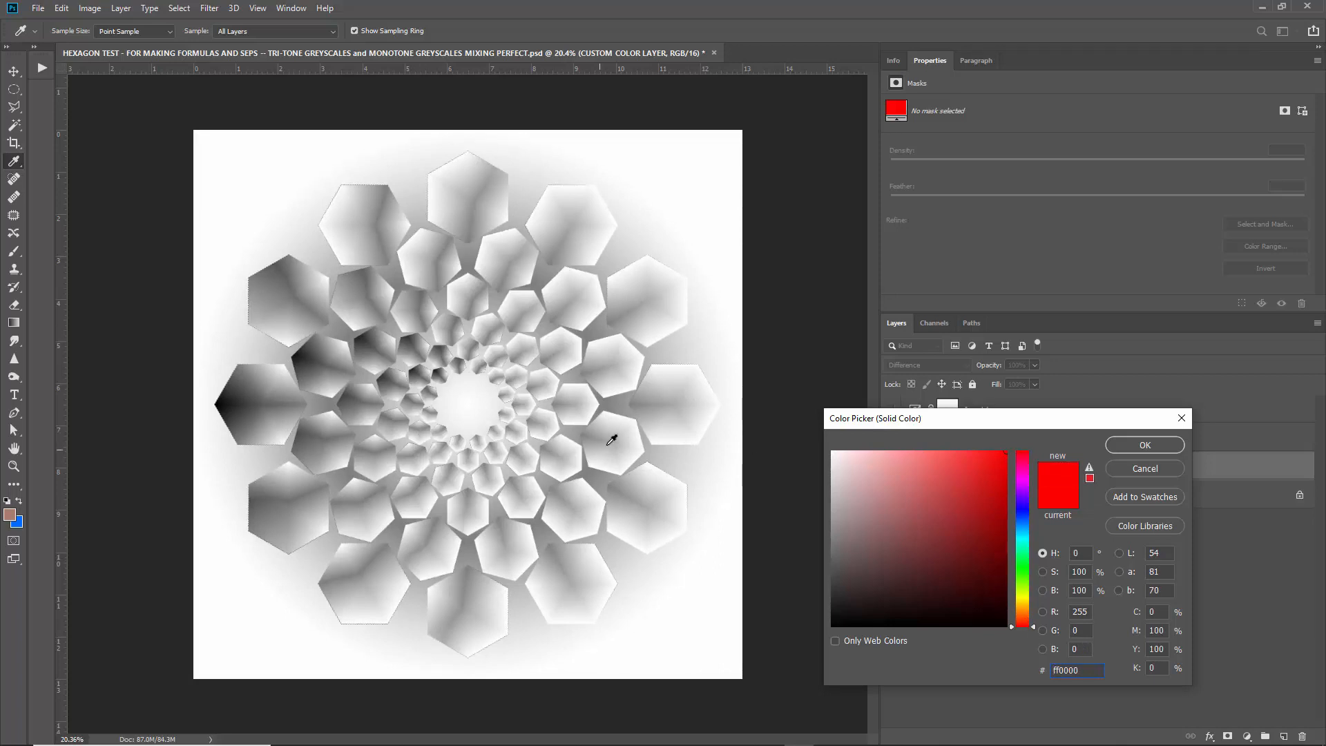
left_click_drag(879, 417, 498, 333)
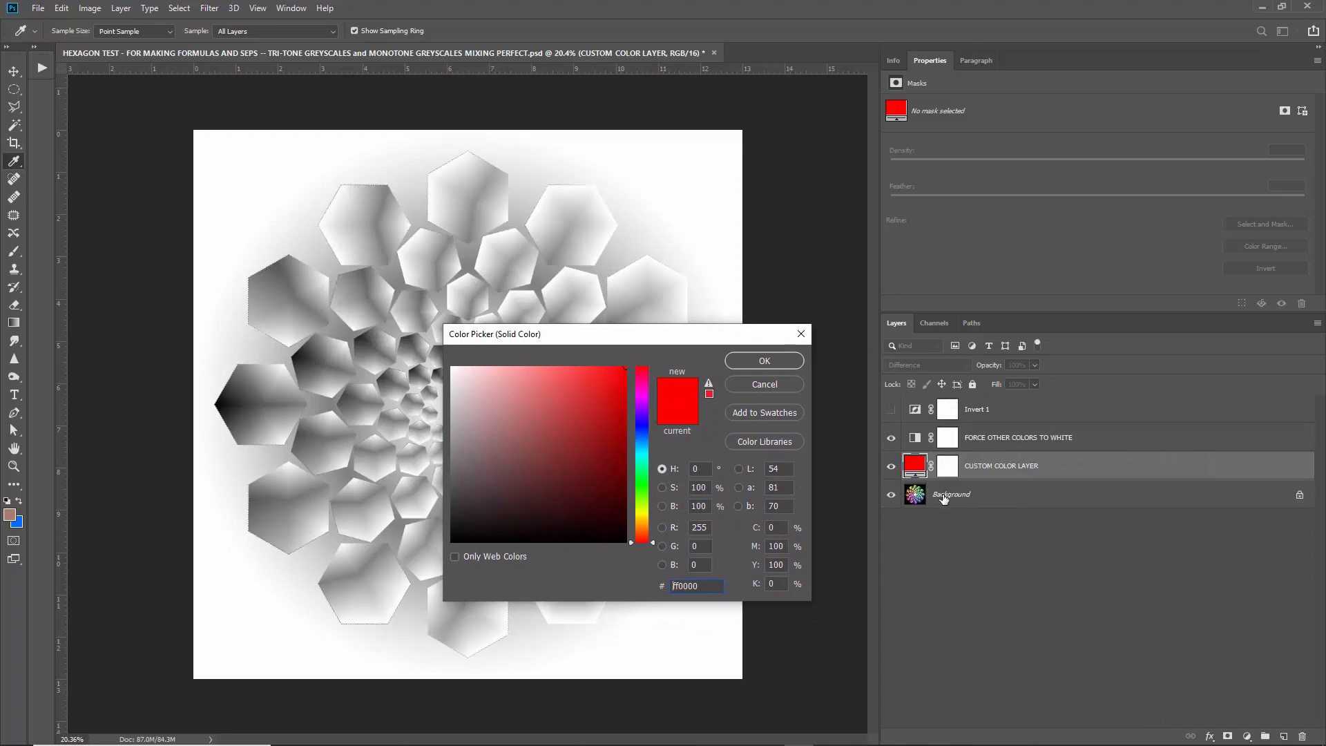
left_click_drag(541, 340, 1123, 369)
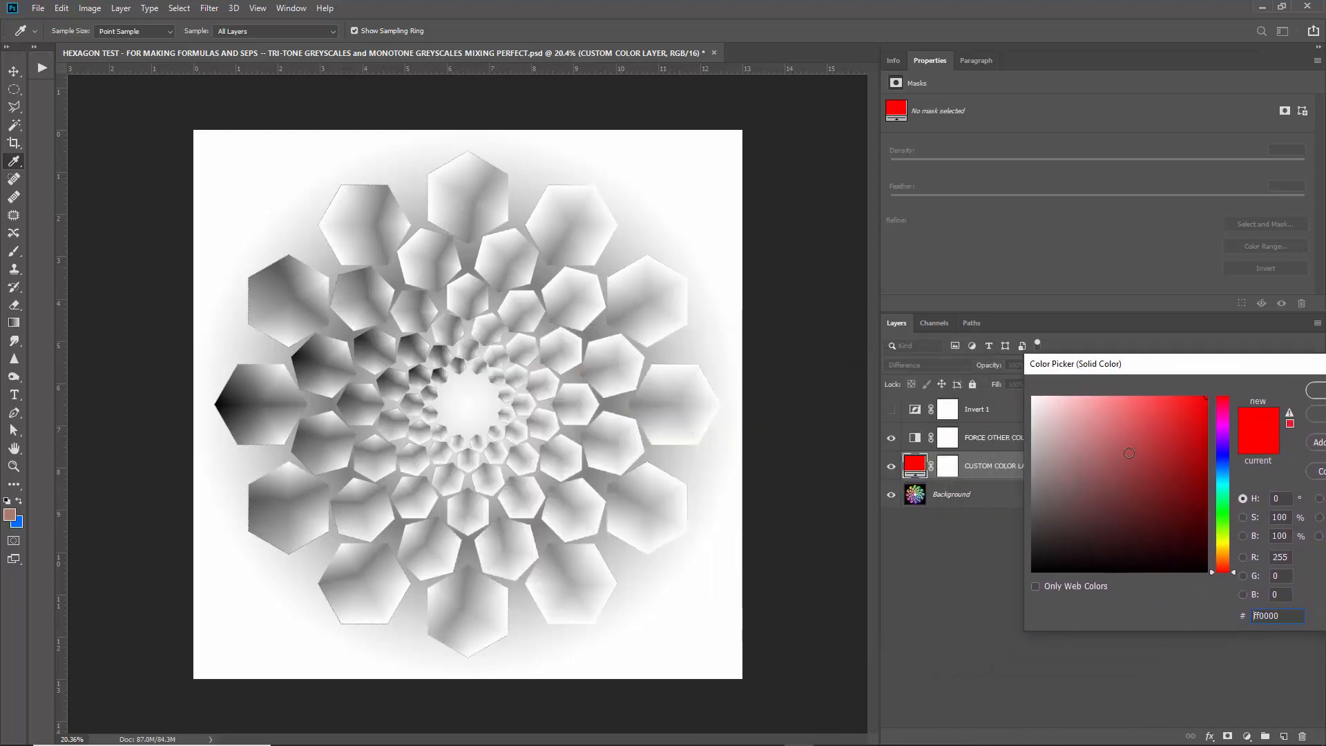
left_click_drag(1223, 572, 1227, 395)
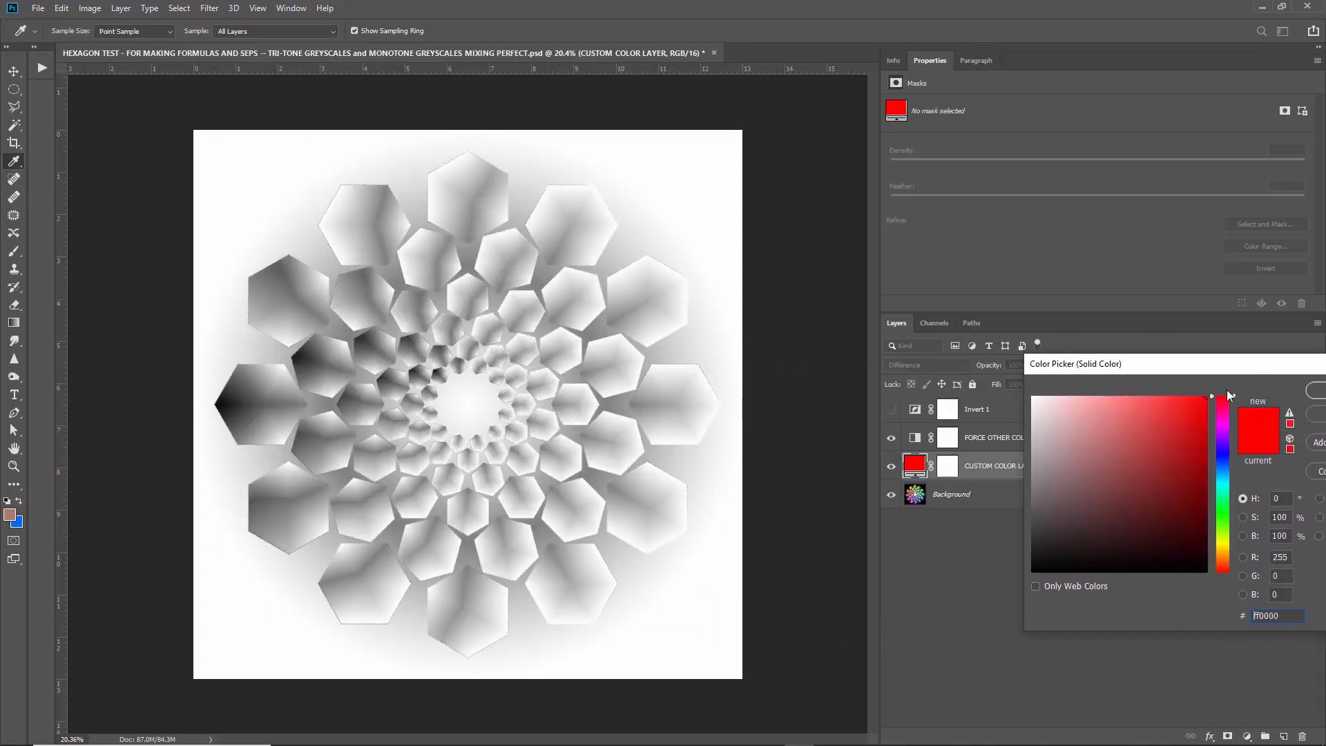
left_click(1323, 416)
- Hide the three layers above Background and recolor CUSTOM COLOR LAYER with a muted red sampled from the second-ring red-orange hexagon
left_click_drag(890, 437, 892, 472)
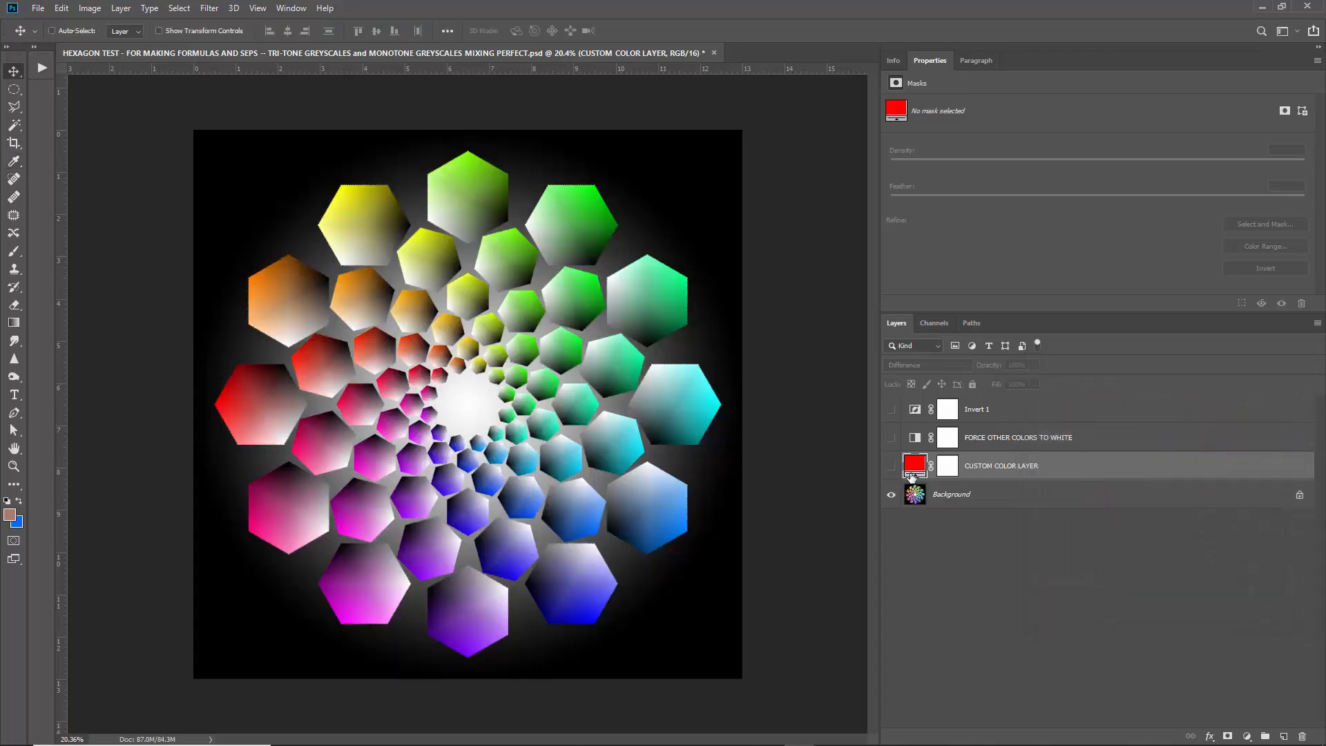
double_click(911, 475)
left_click(380, 341)
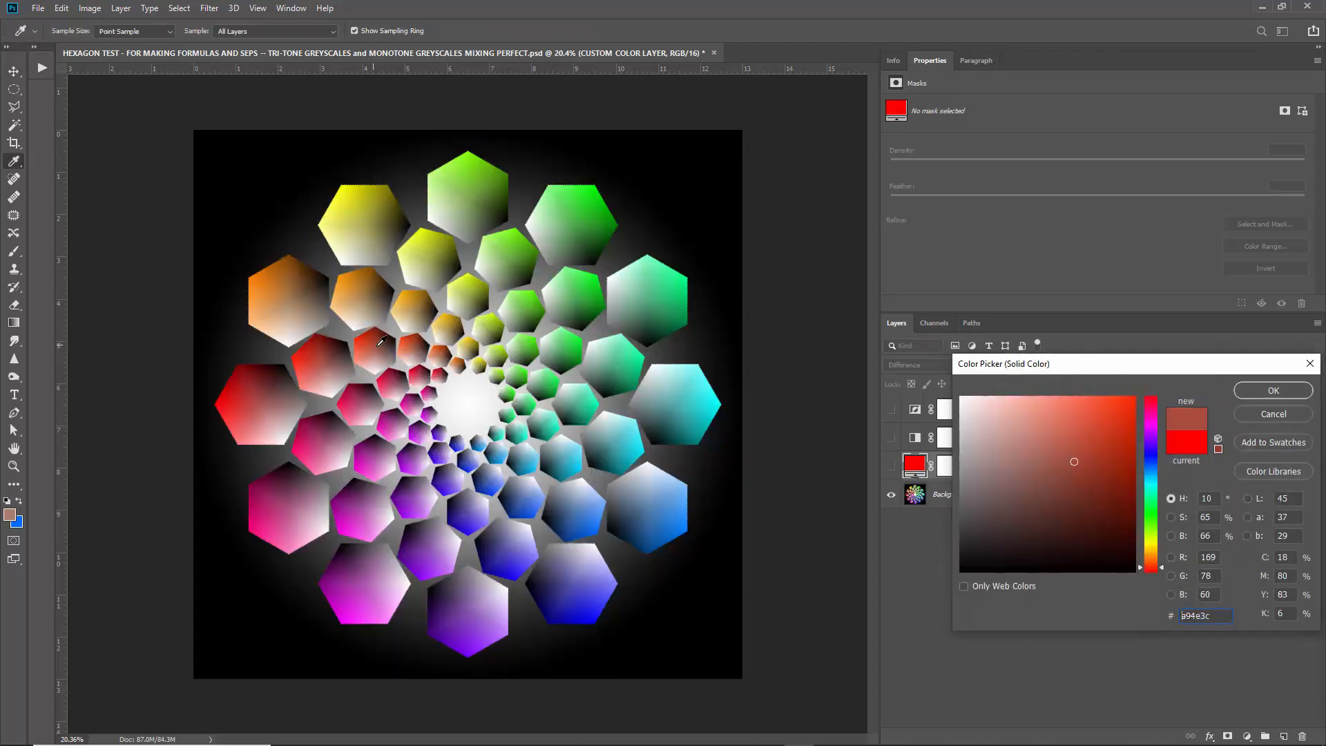
left_click_drag(380, 340, 379, 346)
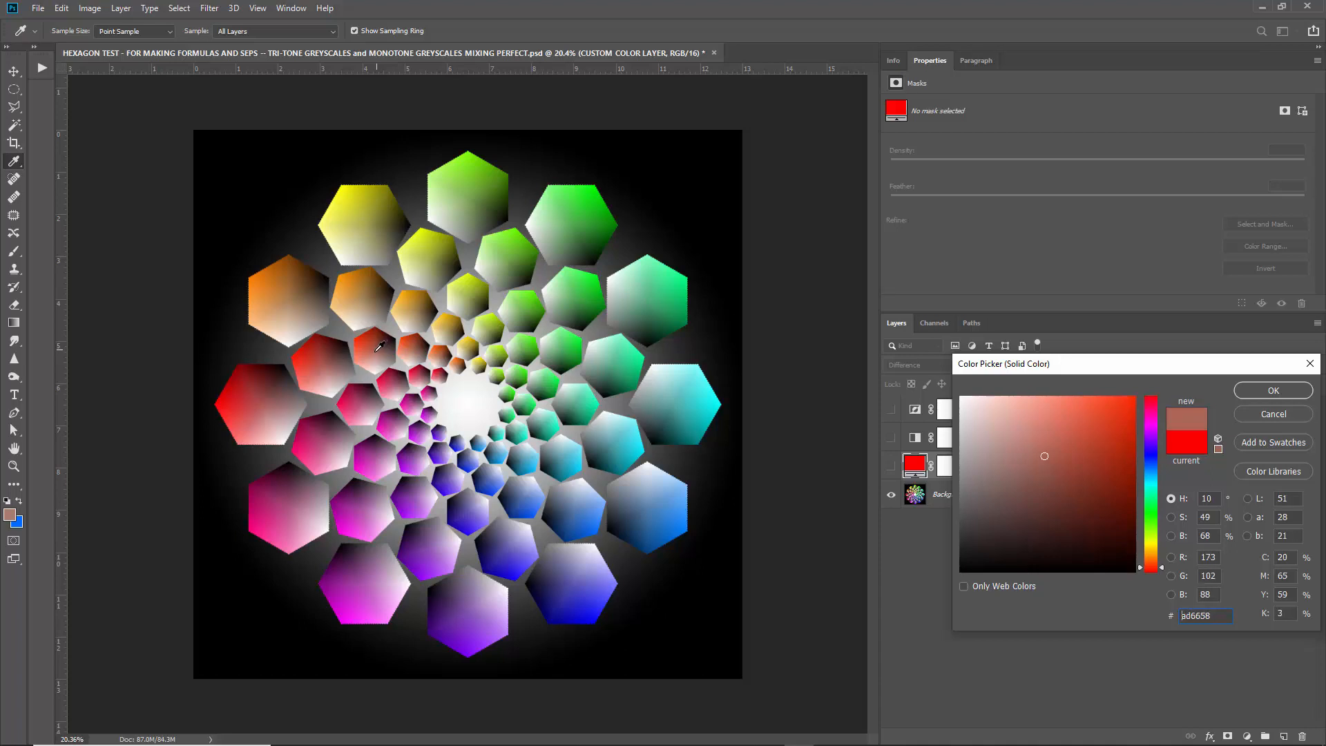
left_click(1273, 390)
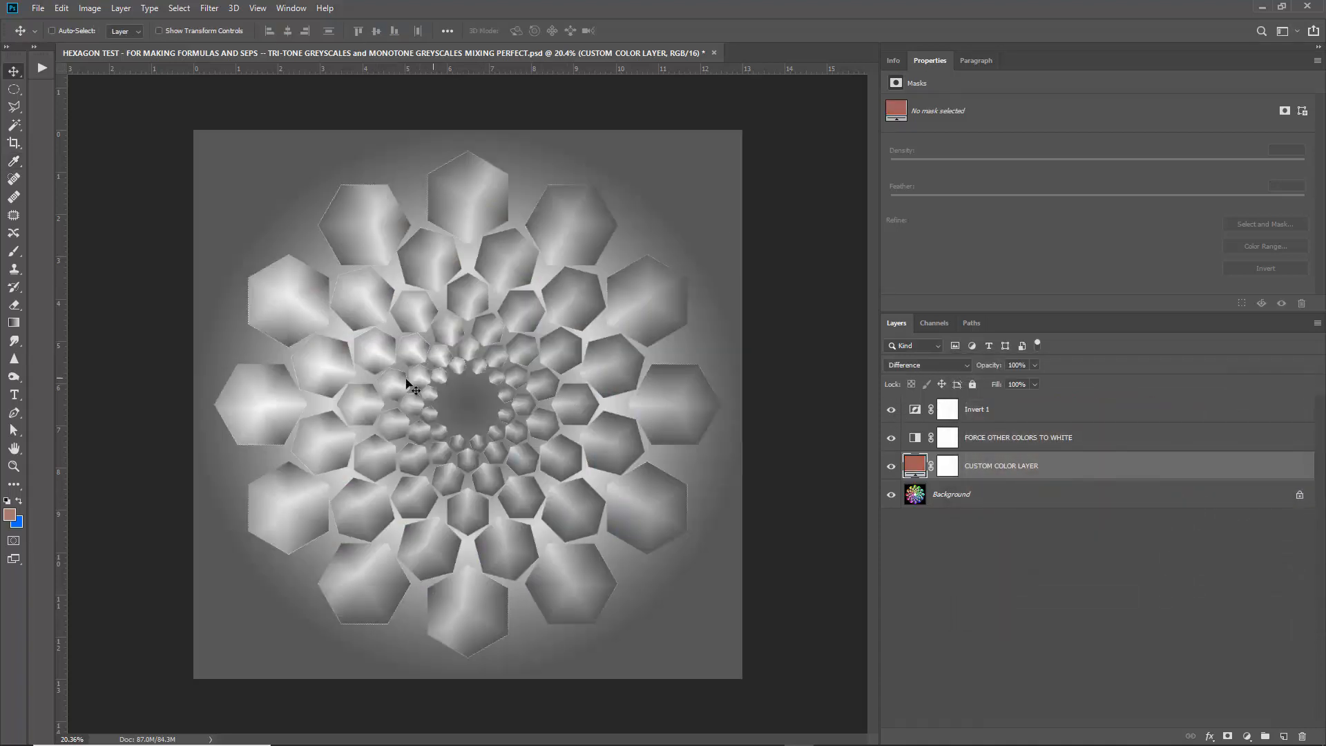
- Hide the Invert 1 layer and inspect the greyscale result around the sampled hexagon up close
left_click(891, 409)
scroll(365, 360, "up", 5)
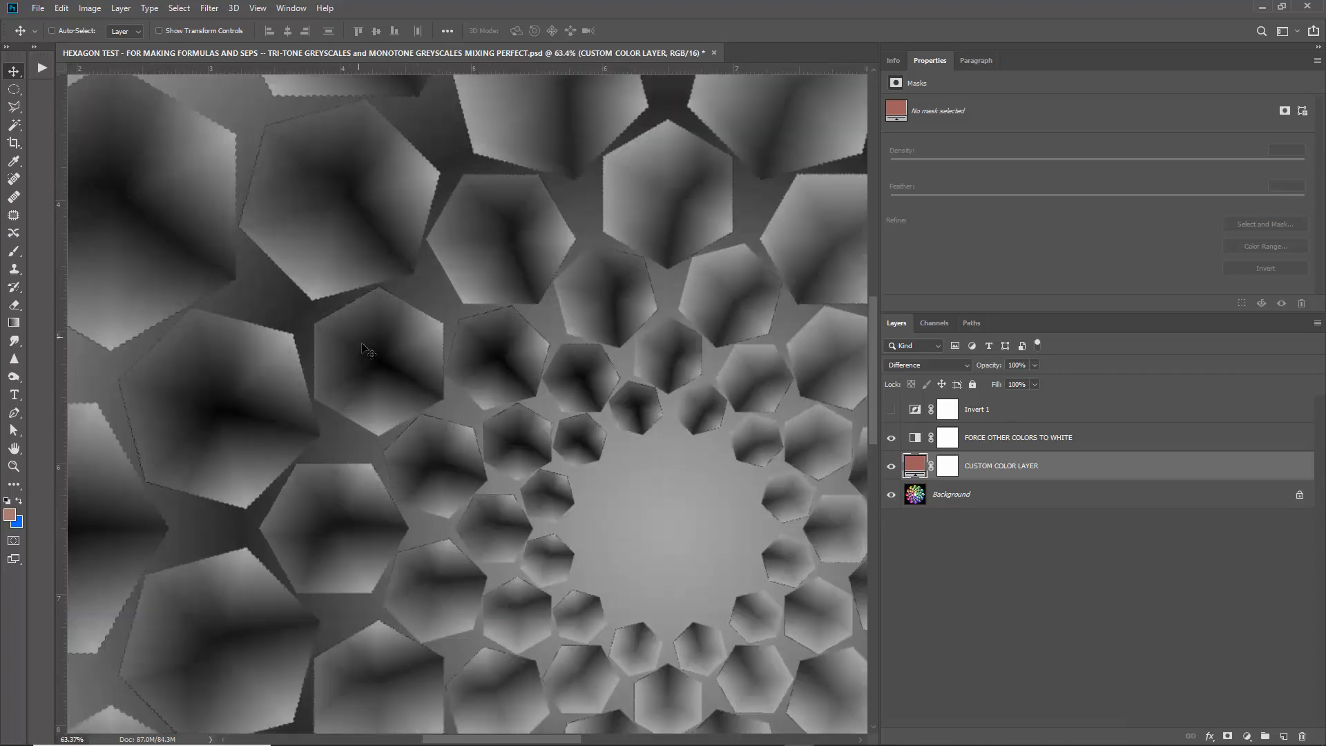
scroll(370, 364, "up", 2)
scroll(359, 352, "down", 7)
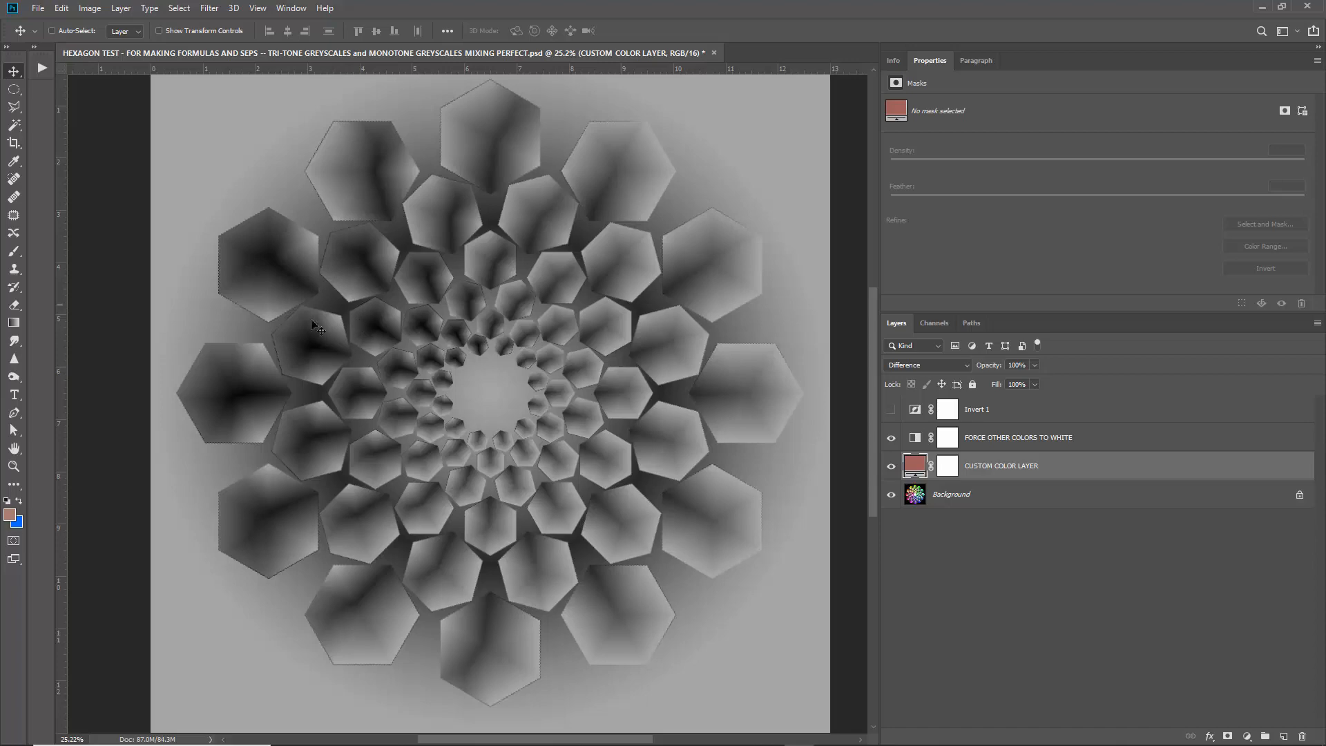
- Hide FORCE OTHER COLORS TO WHITE and try pure red ff0000 on CUSTOM COLOR LAYER, cancelling the color change
left_click(890, 438)
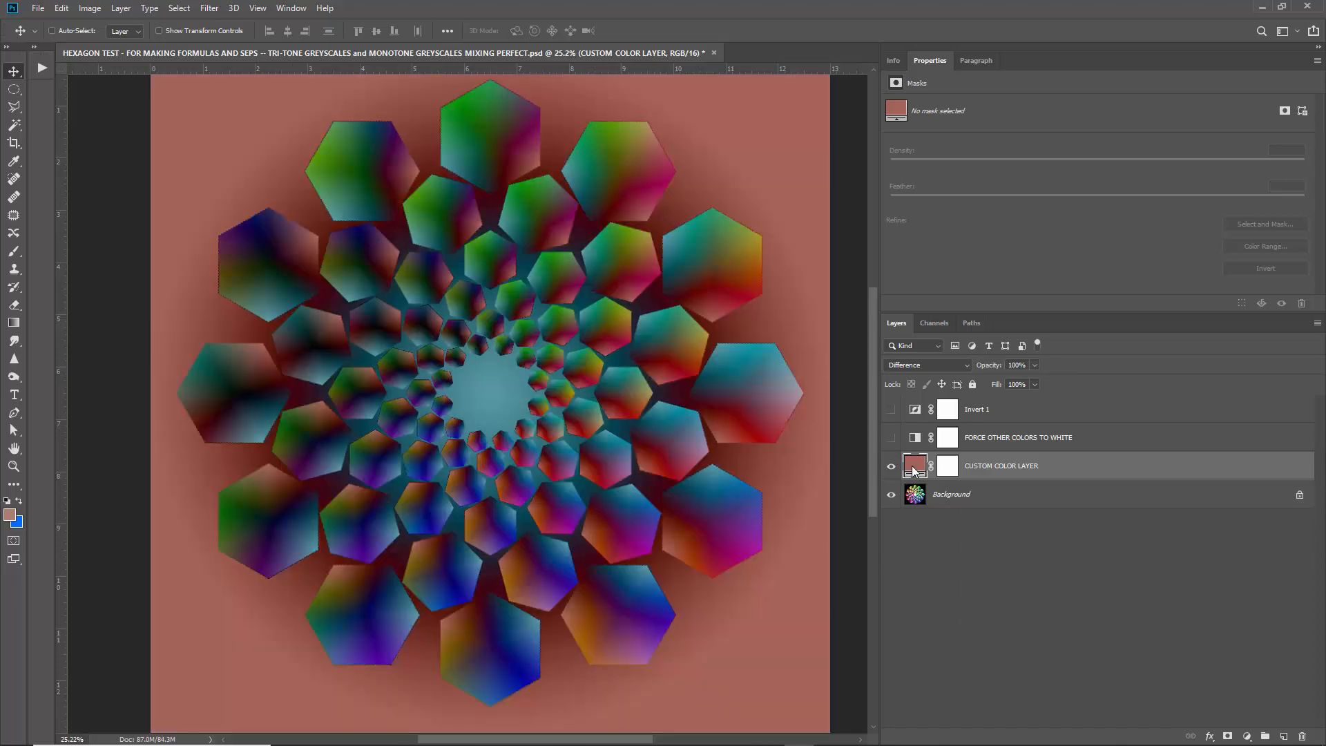
double_click(915, 465)
left_click_drag(1097, 469, 1158, 394)
left_click_drag(1152, 567, 1145, 634)
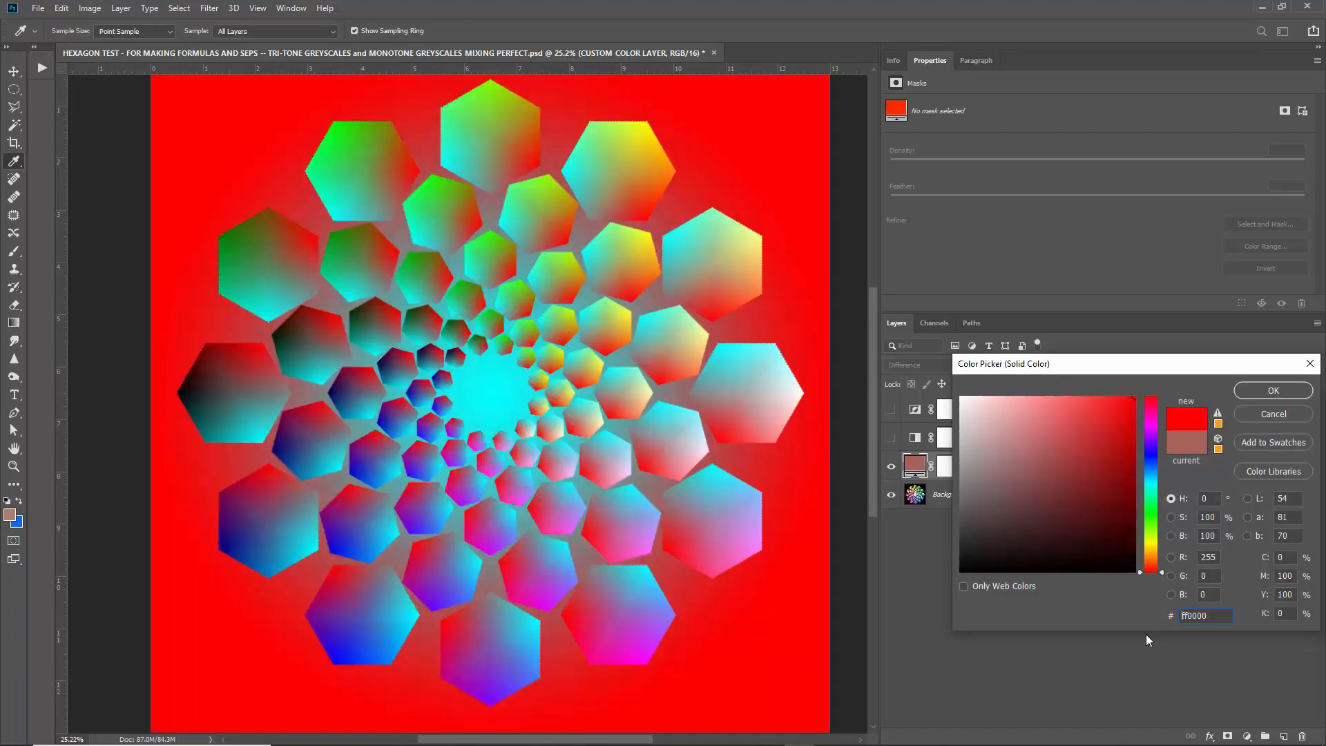
left_click(1272, 414)
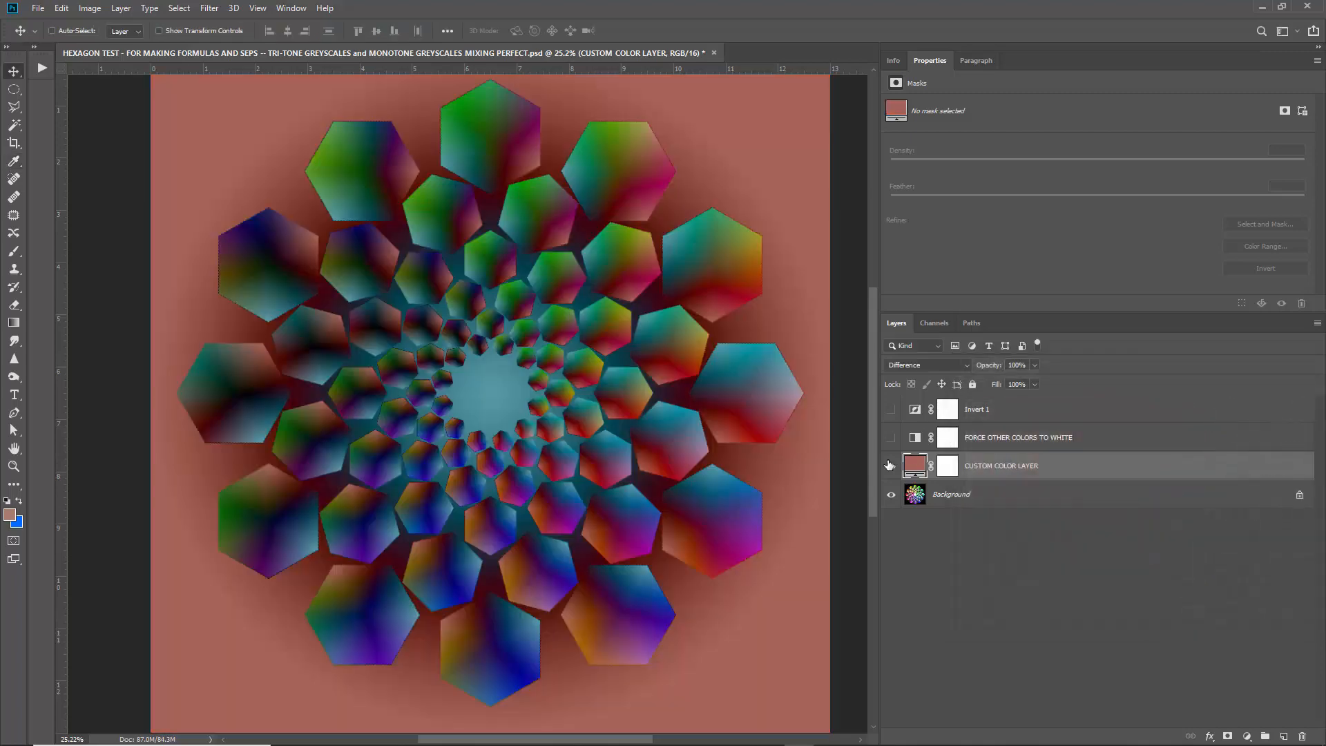
- Set the CUSTOM COLOR LAYER fill to pure red, ff0000
double_click(917, 471)
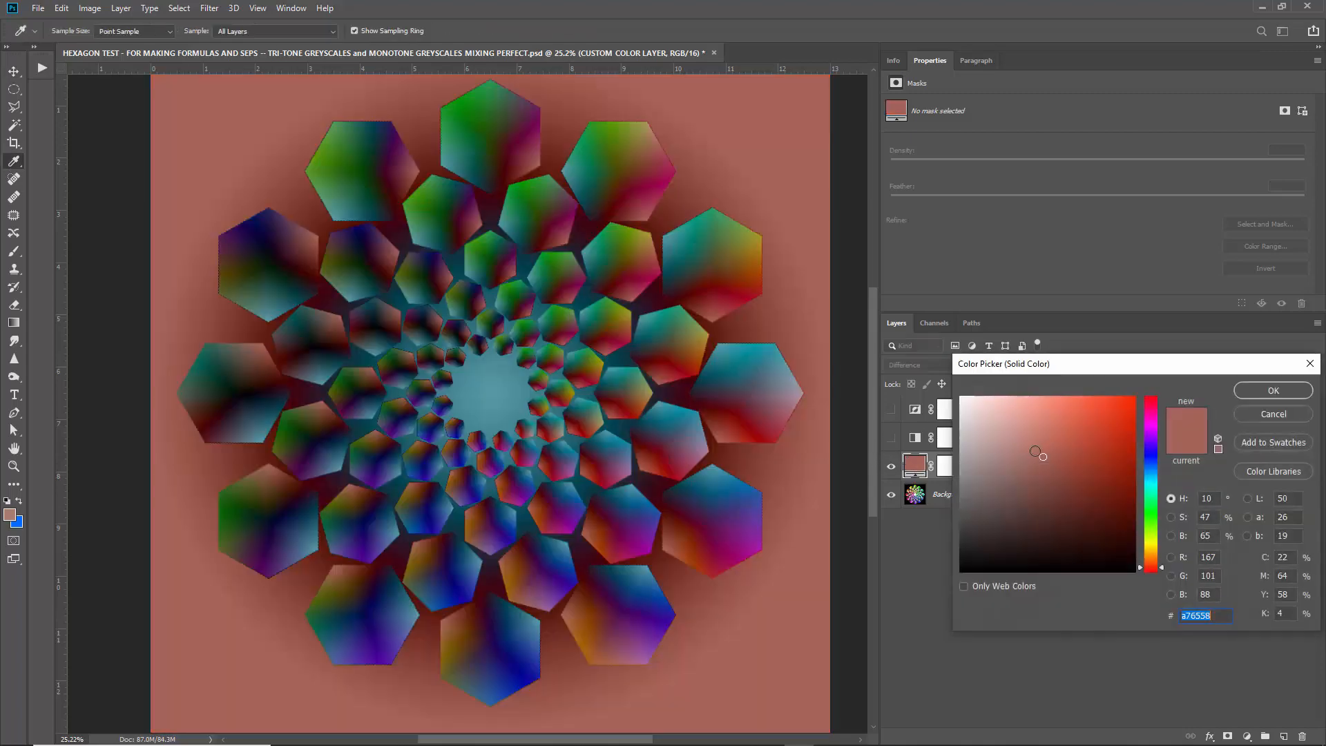
left_click_drag(1097, 445, 1150, 390)
left_click_drag(1151, 557, 1157, 625)
left_click(1271, 390)
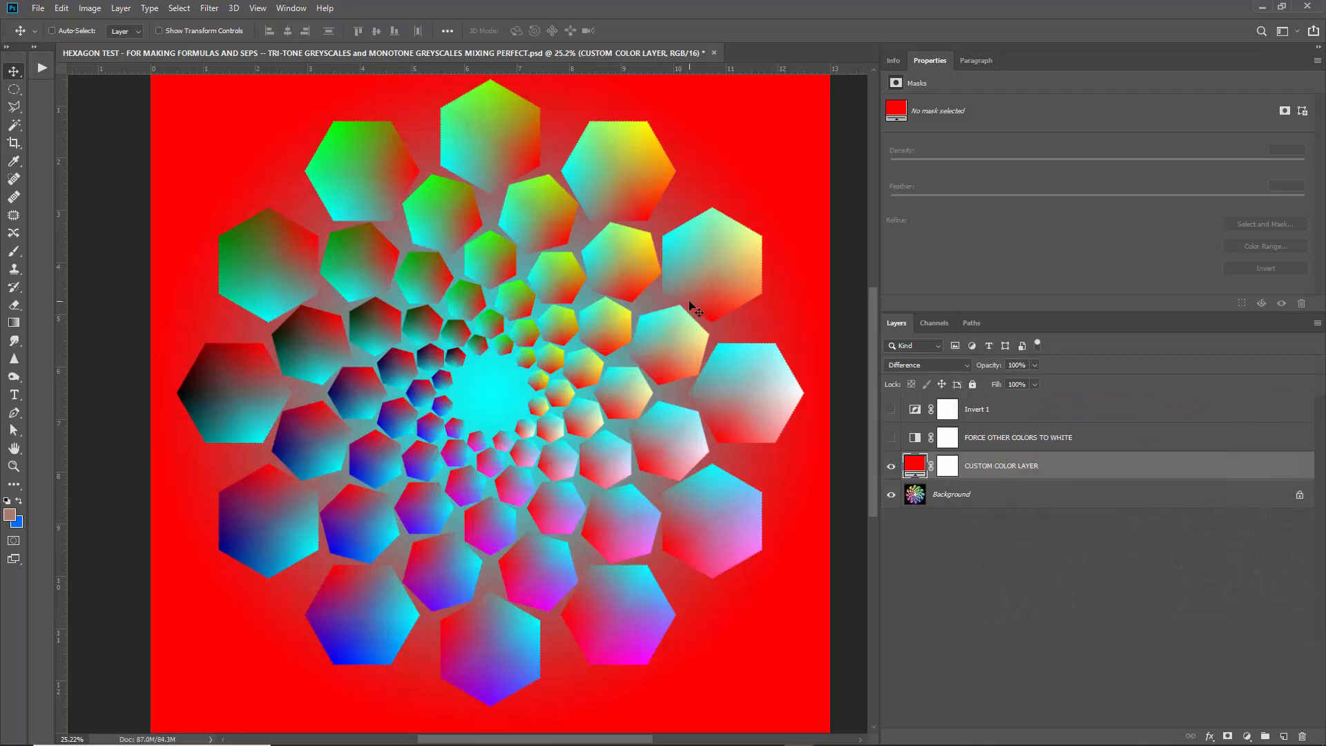
- Show FORCE OTHER COLORS TO WHITE and inspect the greyscale shading of the large red hexagon up close
left_click(891, 437)
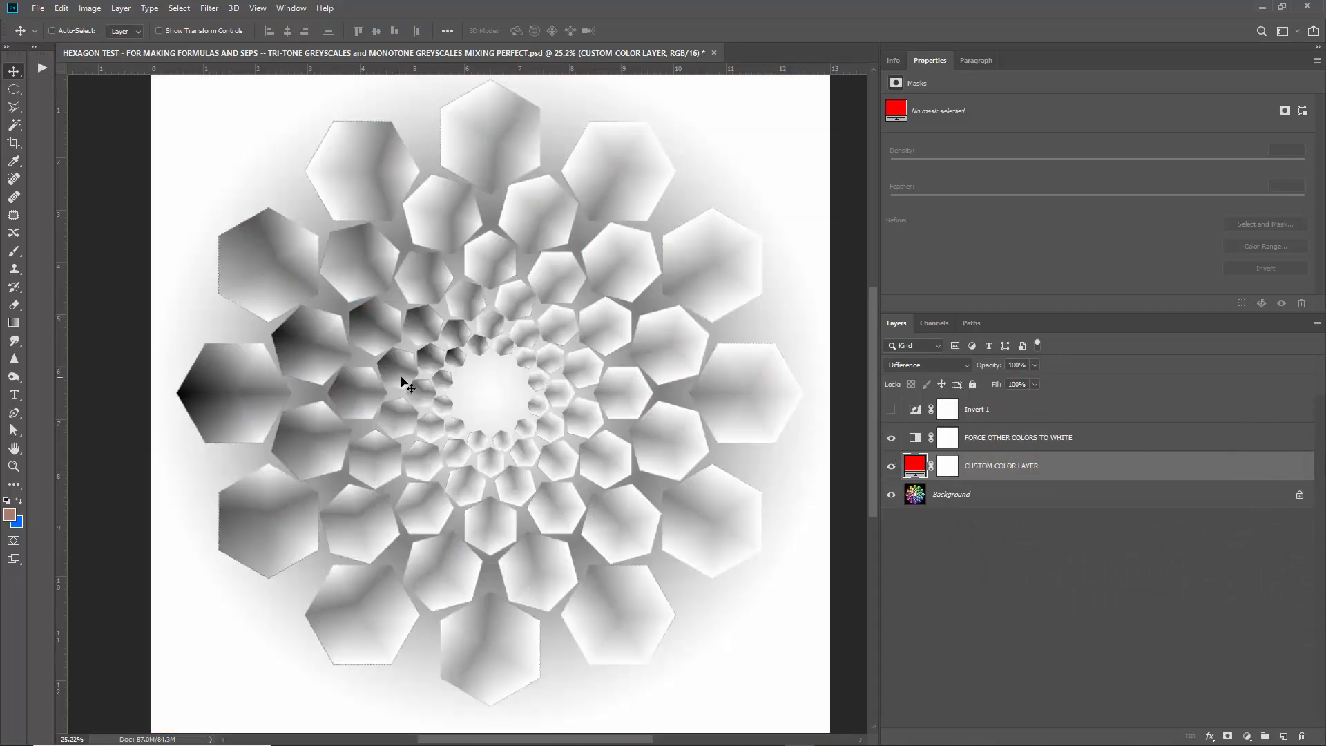
scroll(373, 379, "down", 2)
scroll(345, 382, "up", 10)
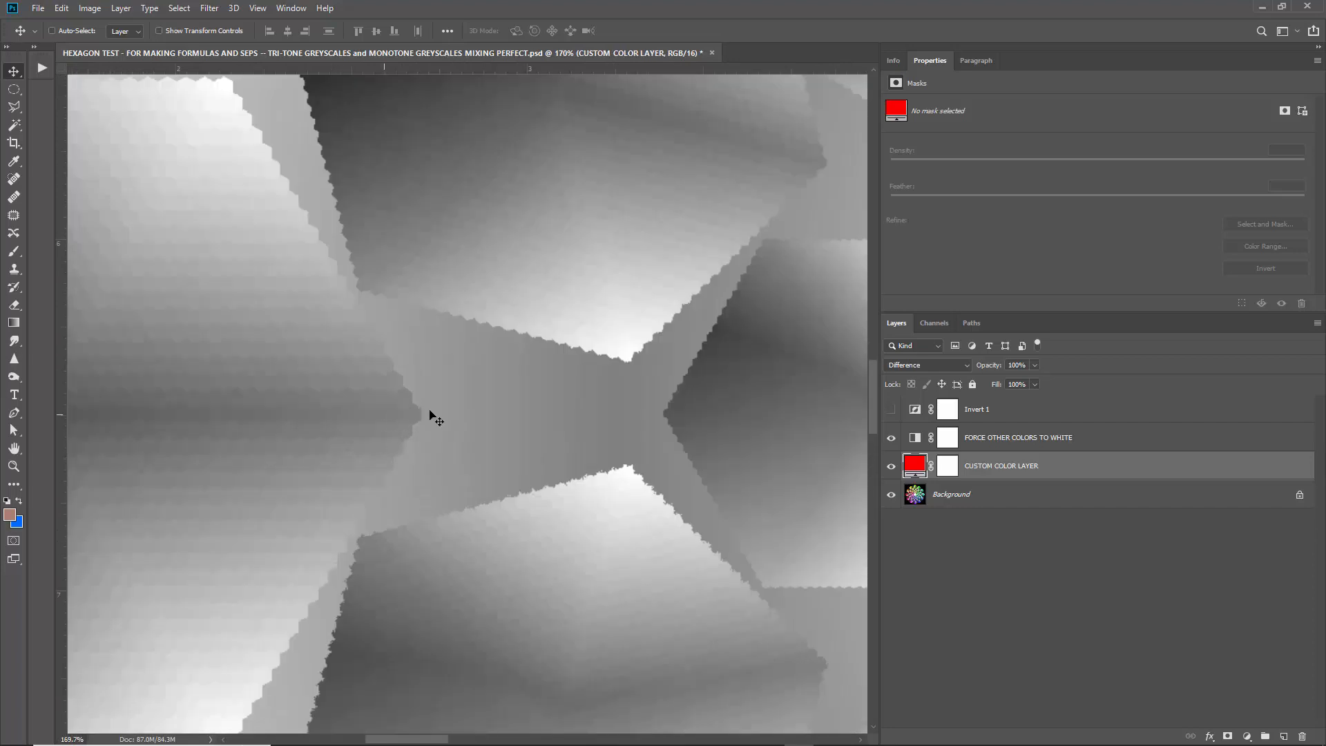
scroll(423, 415, "down", 6)
scroll(341, 445, "up", 4)
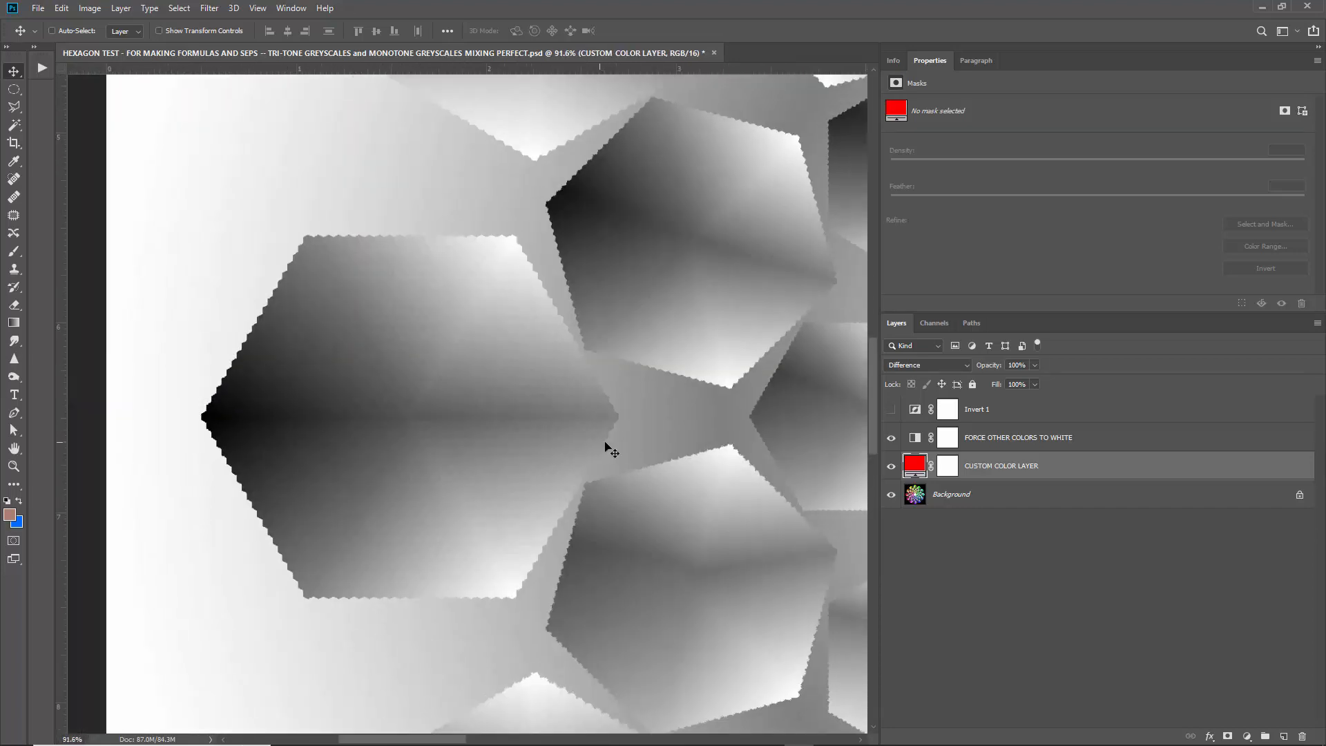
- Hide FORCE OTHER COLORS TO WHITE and CUSTOM COLOR LAYER to view the original artwork, and select the Invert 1 layer
left_click(892, 438)
left_click(891, 467)
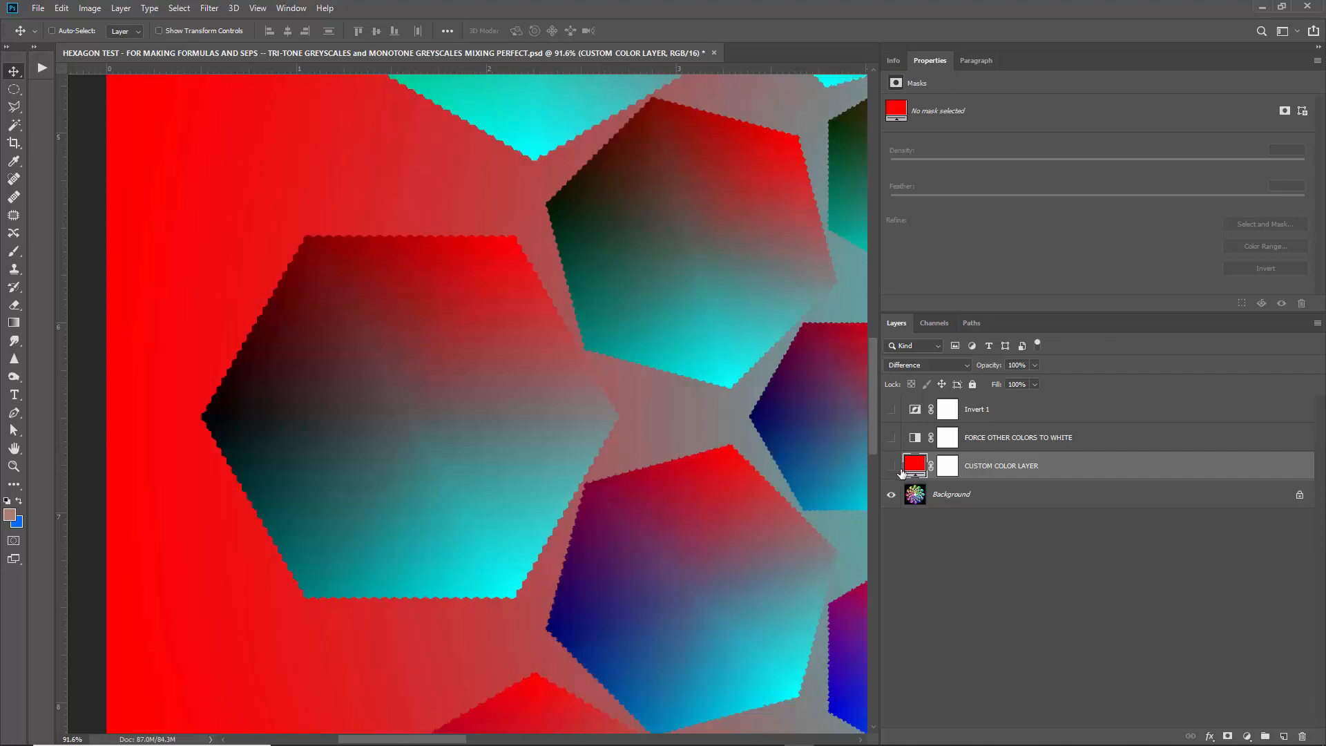
left_click(936, 495)
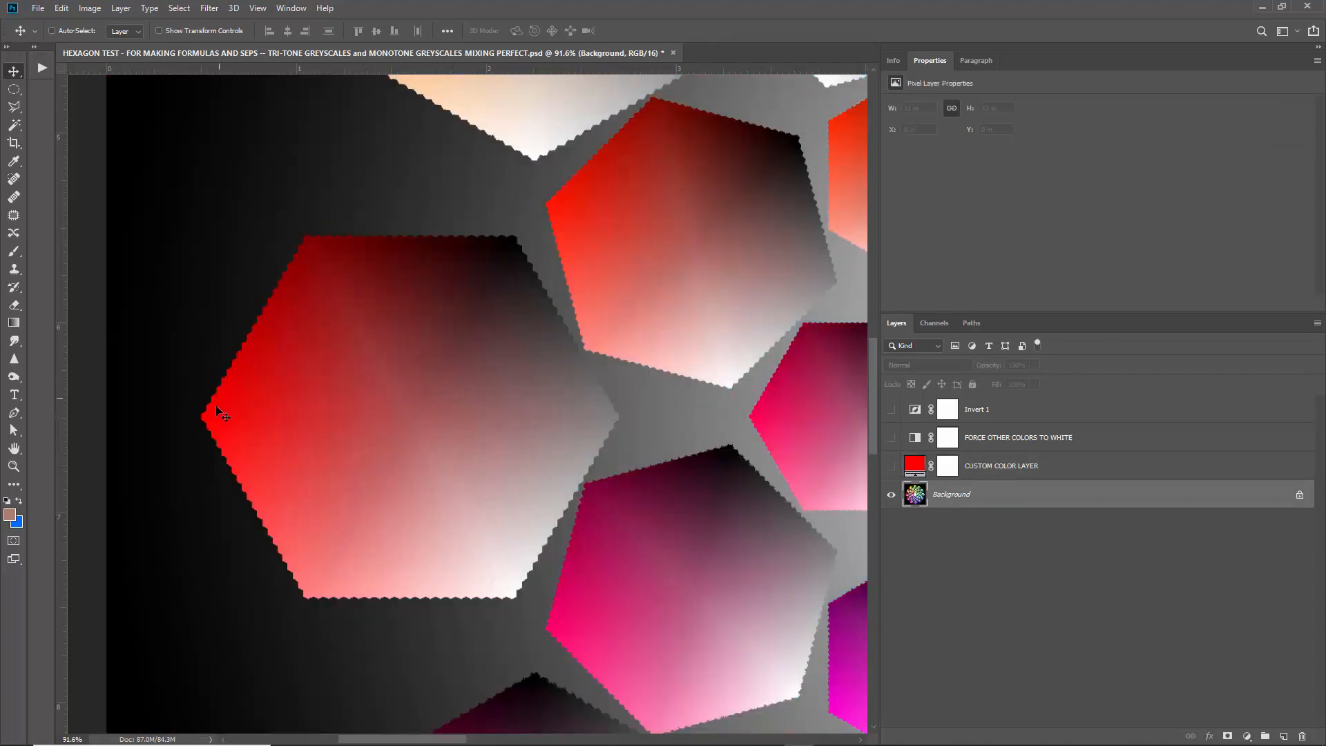
scroll(216, 408, "down", 15)
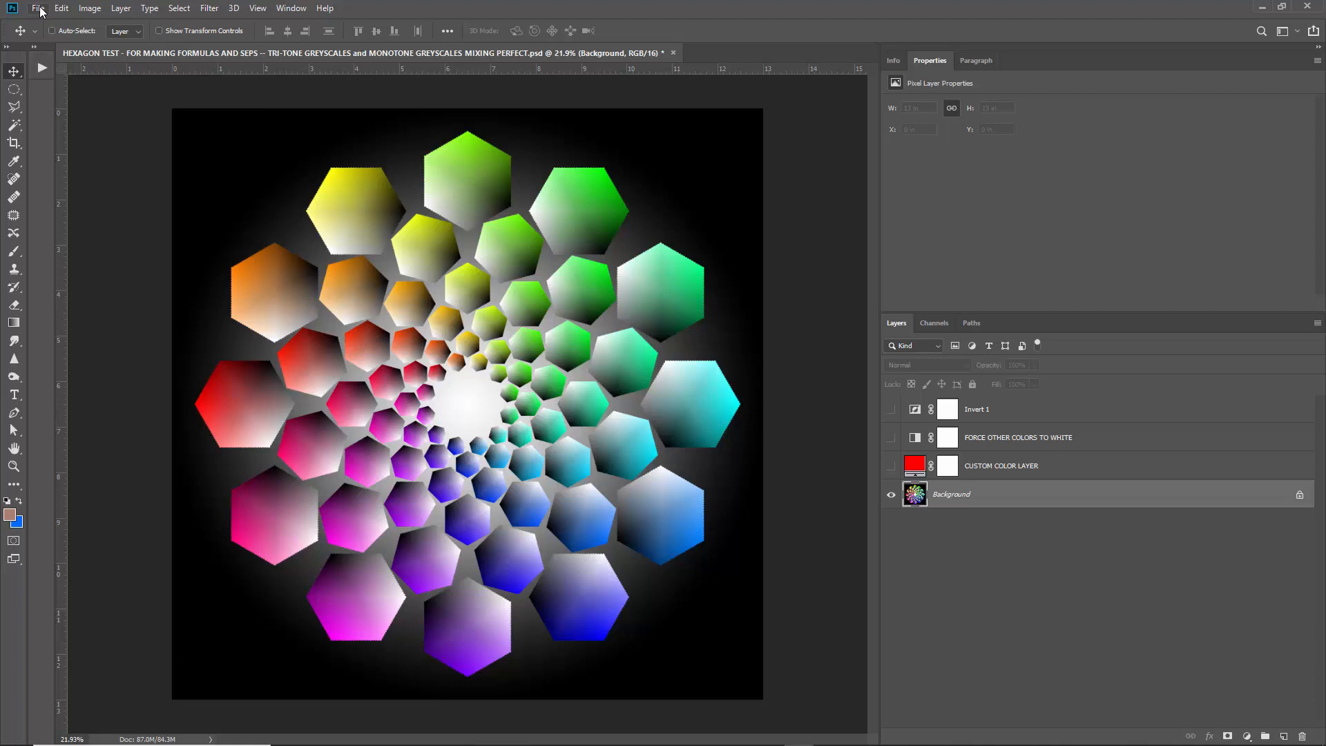
left_click(1002, 417)
left_click(1246, 736)
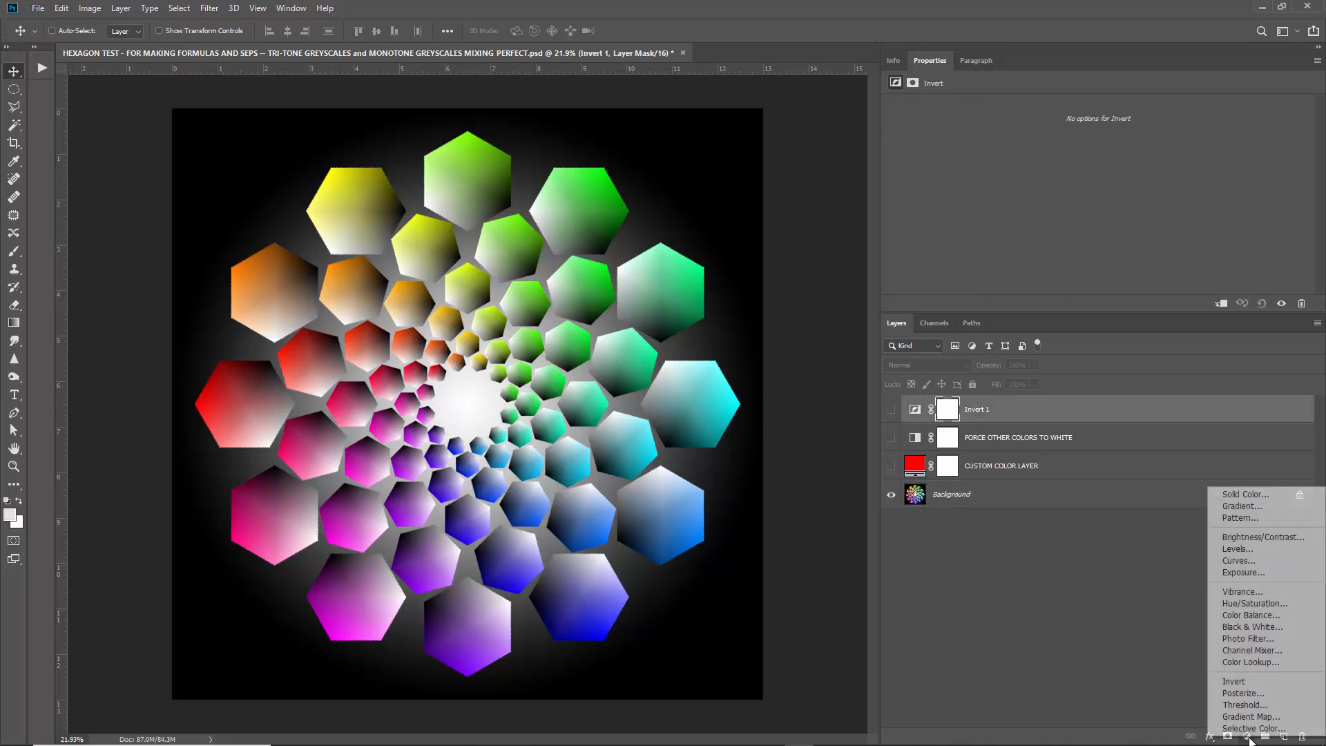
left_click(1245, 495)
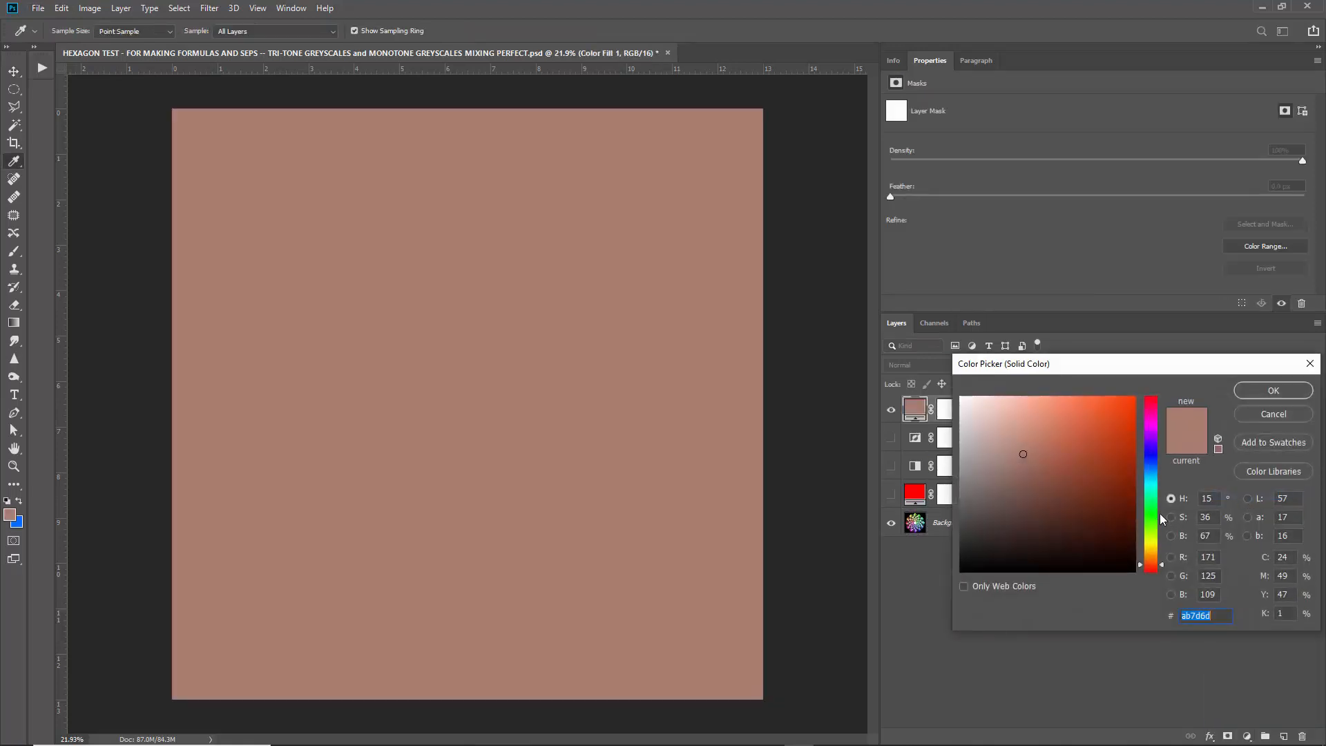
left_click(1261, 418)
- Add a Gradient fill layer above Invert 1 from the DEFAULT GREYSCALE preset and change its black stop to pure red
left_click(1246, 736)
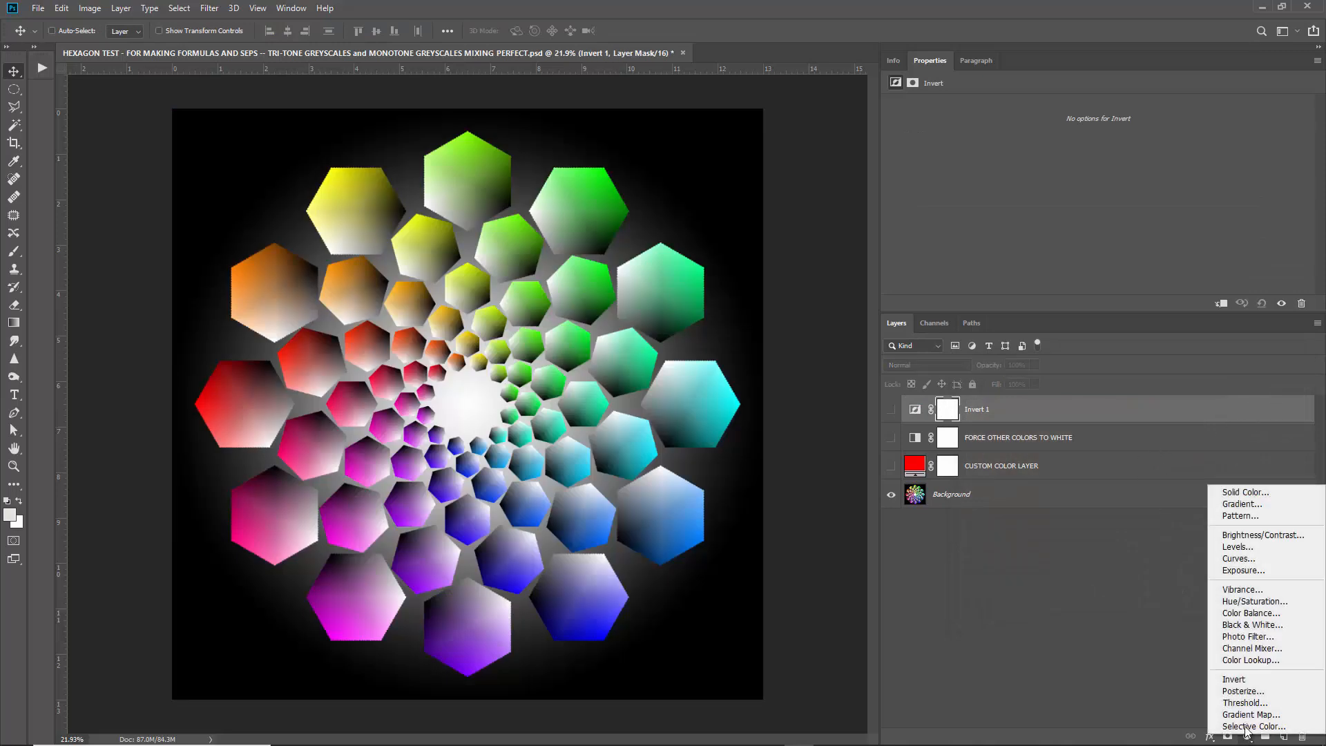
left_click(1243, 505)
left_click(1154, 492)
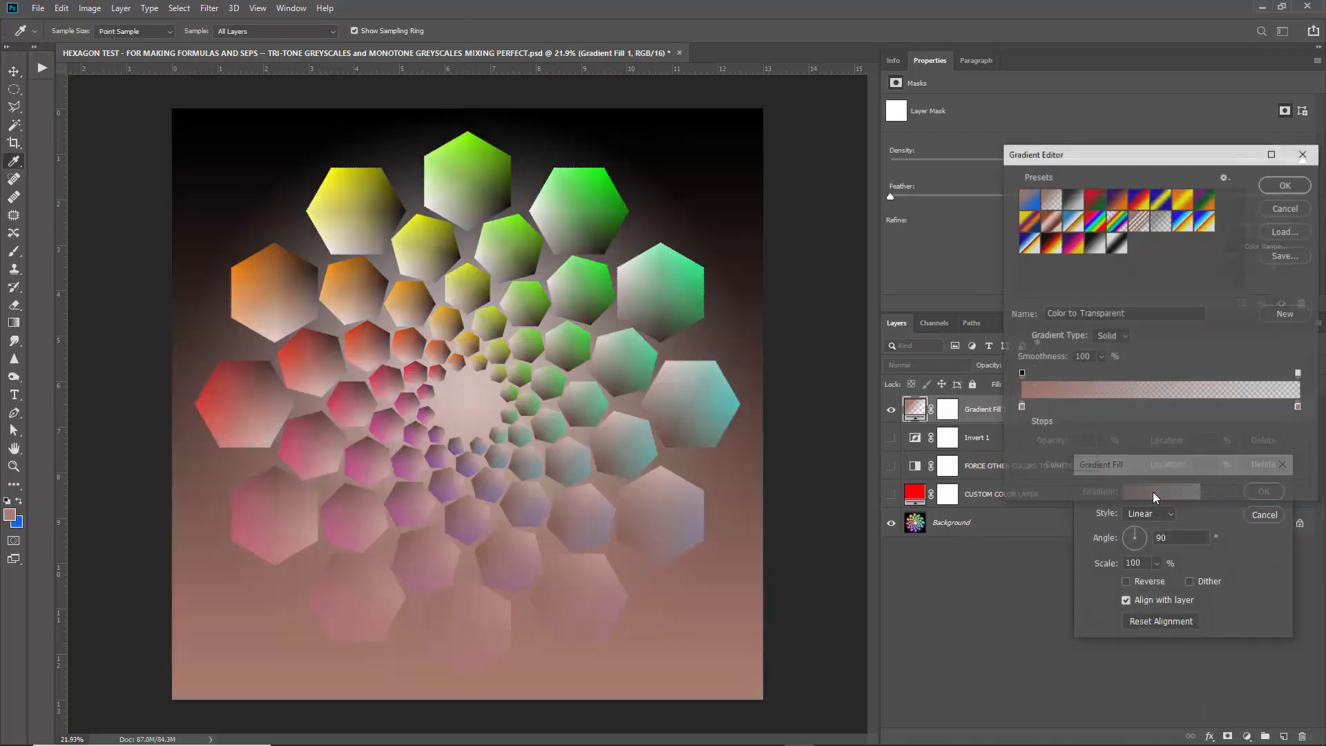
left_click(1094, 242)
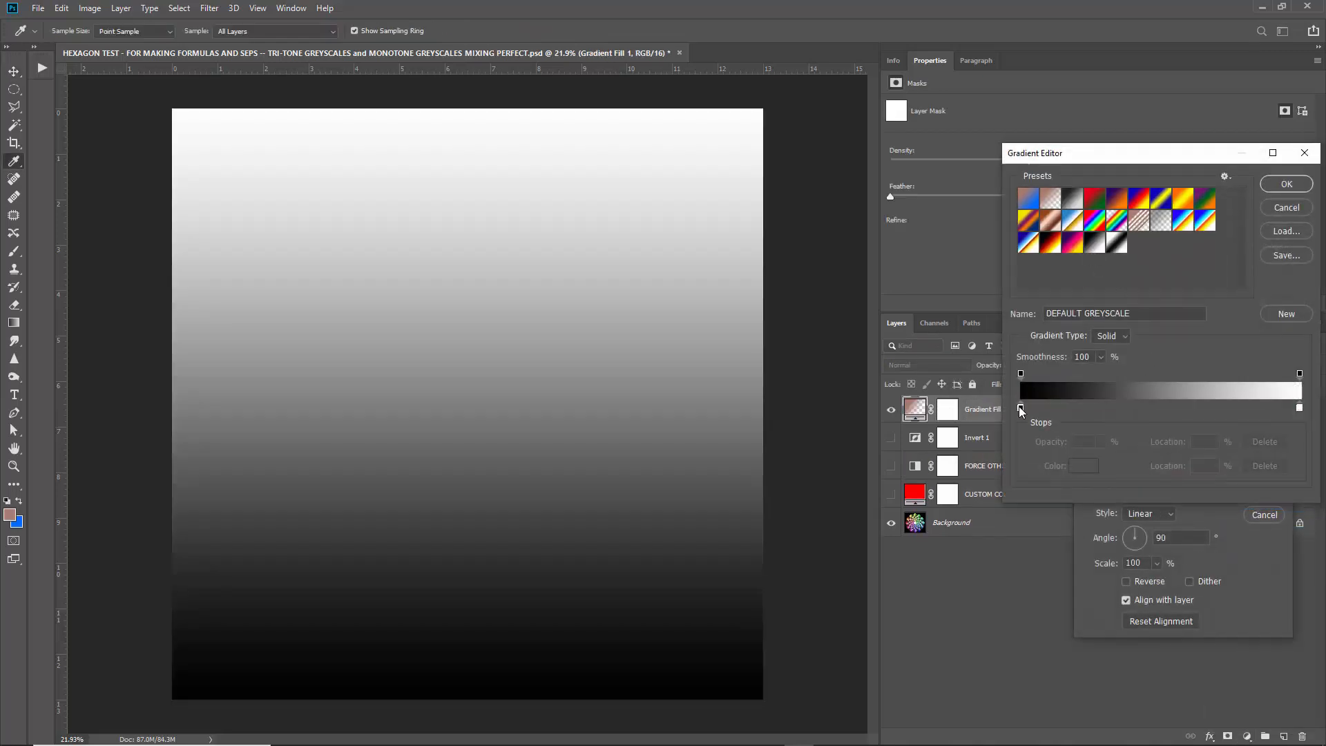
double_click(1020, 407)
left_click_drag(985, 450, 1136, 395)
left_click(1275, 393)
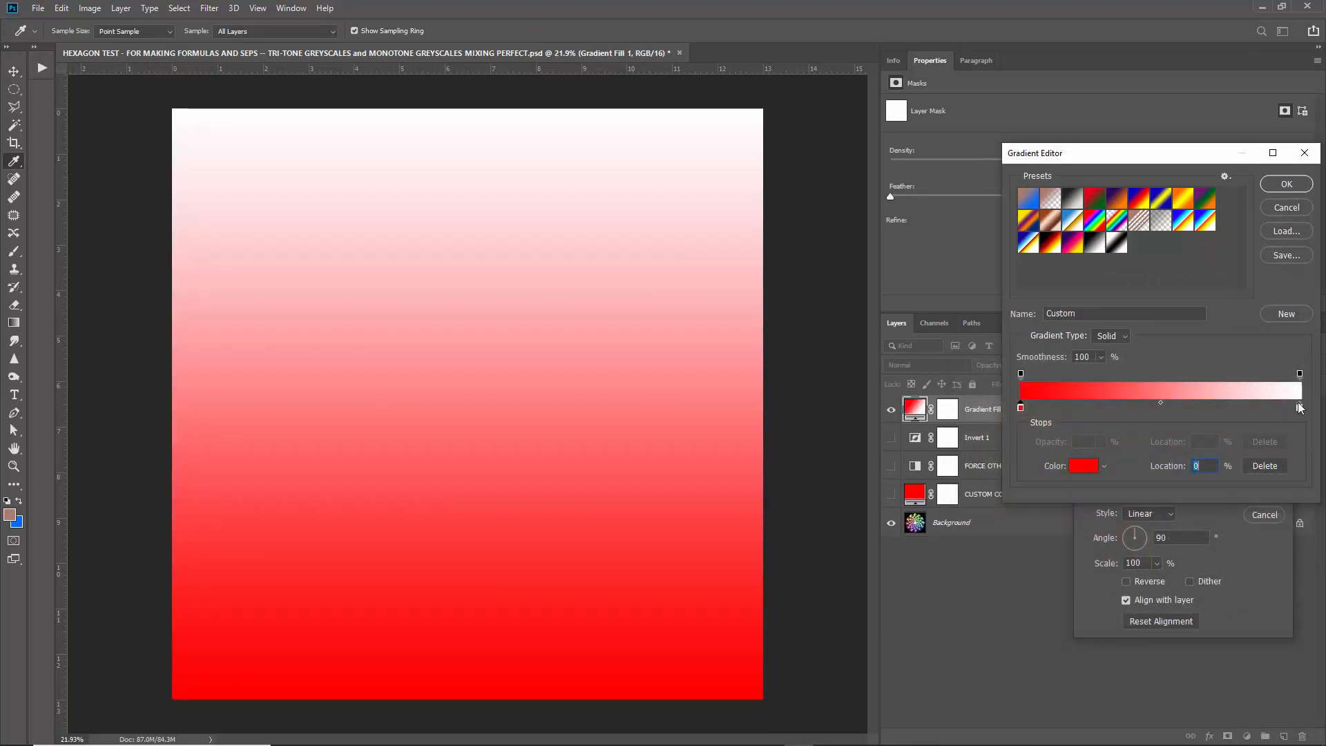
- Set the gradient's white end stop to cyan 00ffff with a hue of 180°
left_click(1299, 409)
double_click(1299, 409)
type("00deff")
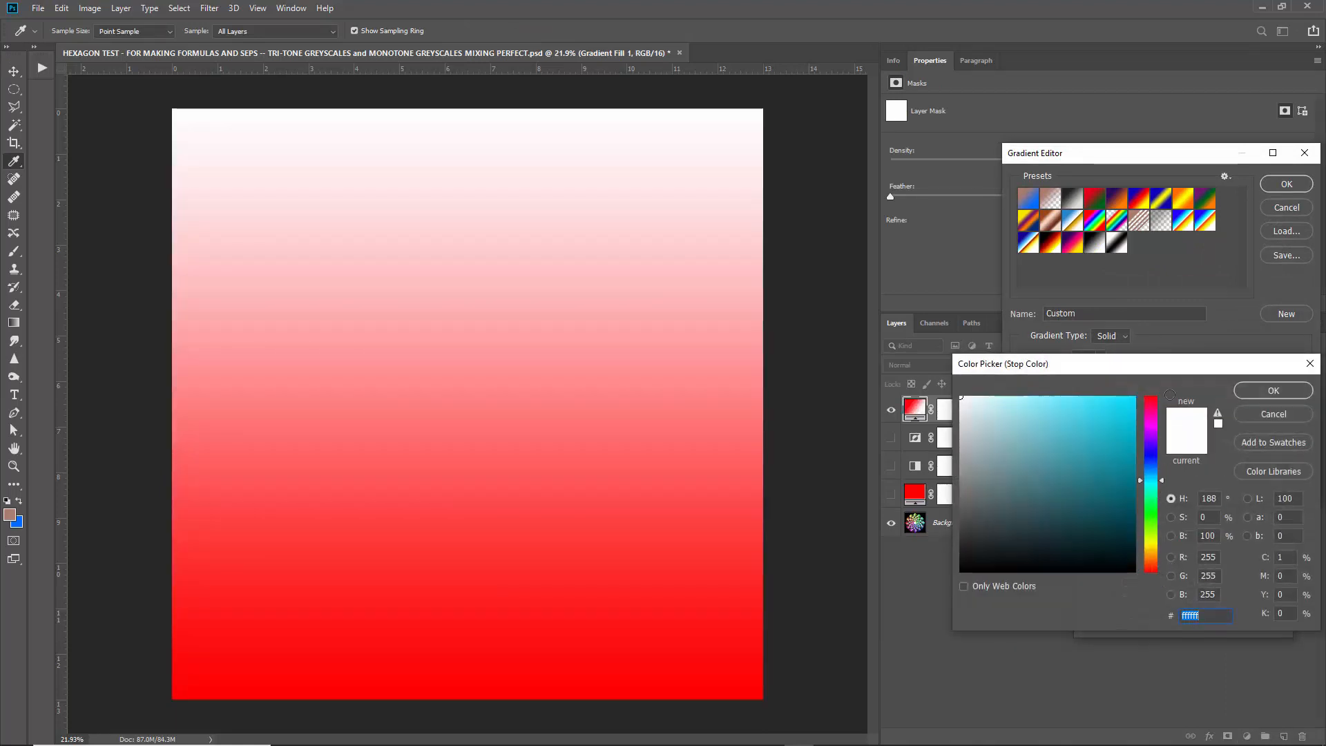
double_click(1208, 498)
type("180")
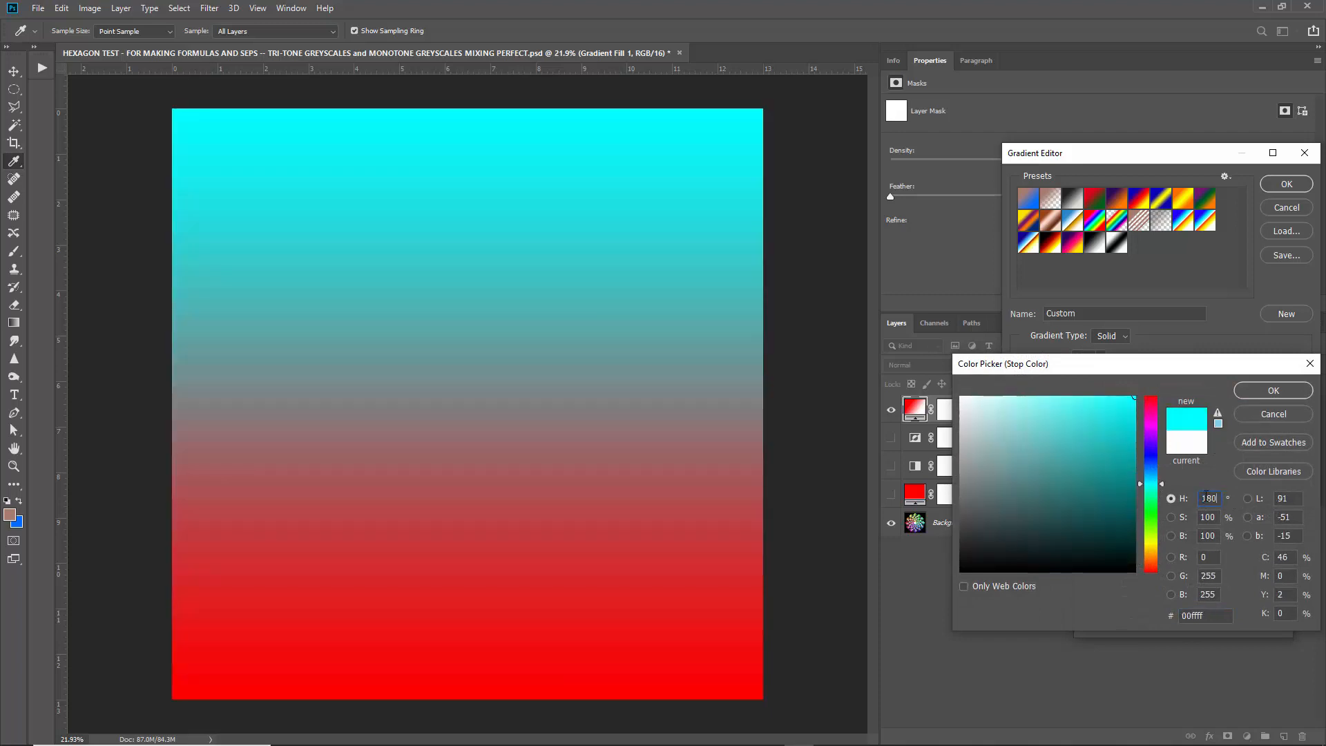
left_click(1273, 390)
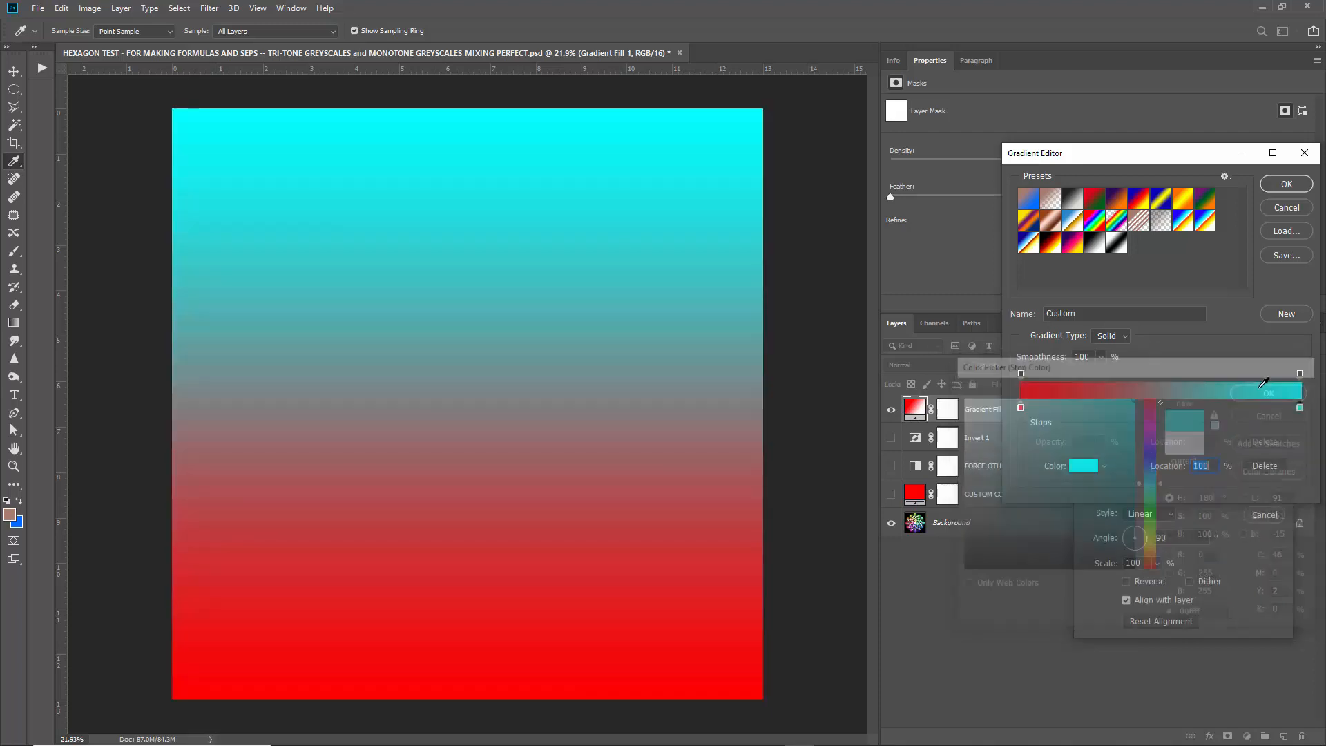
- Accept the red-to-cyan gradient, set its angle to 0°, and apply the gradient fill
left_click(1285, 184)
left_click_drag(1136, 543, 1144, 537)
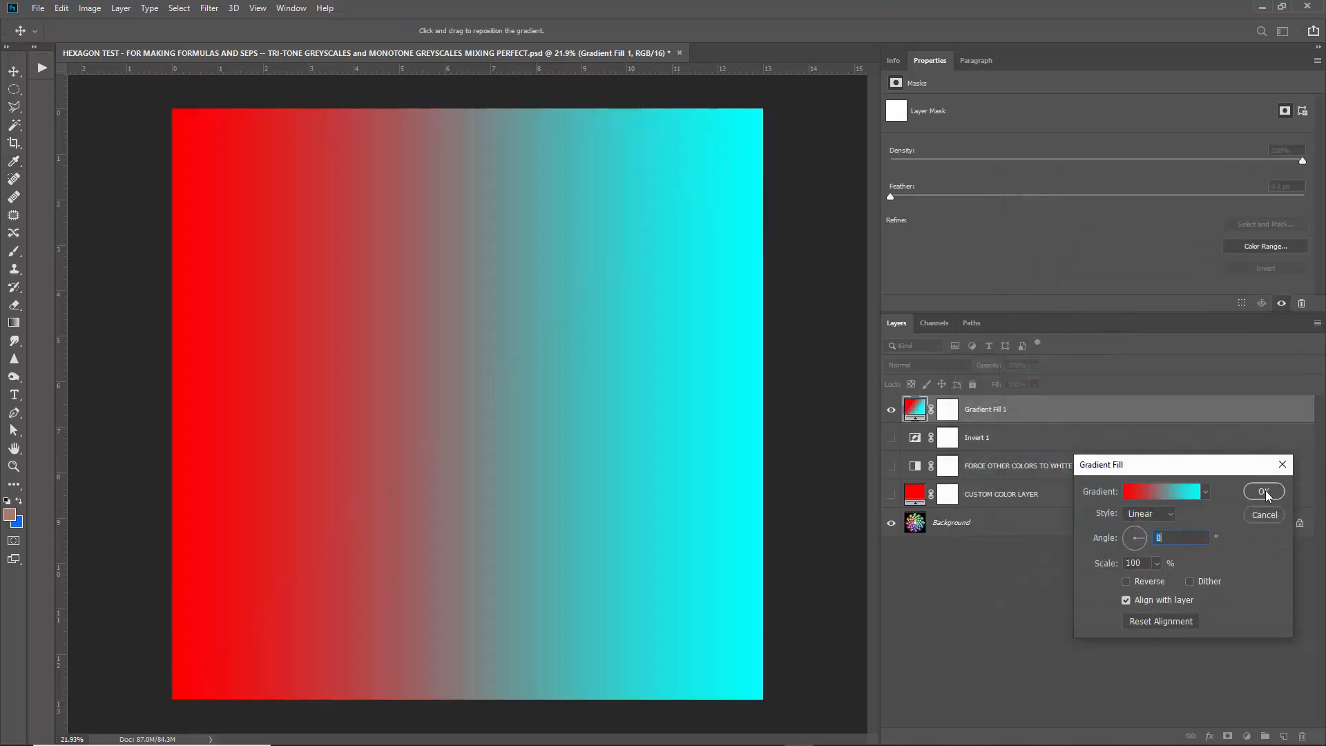
left_click(1263, 491)
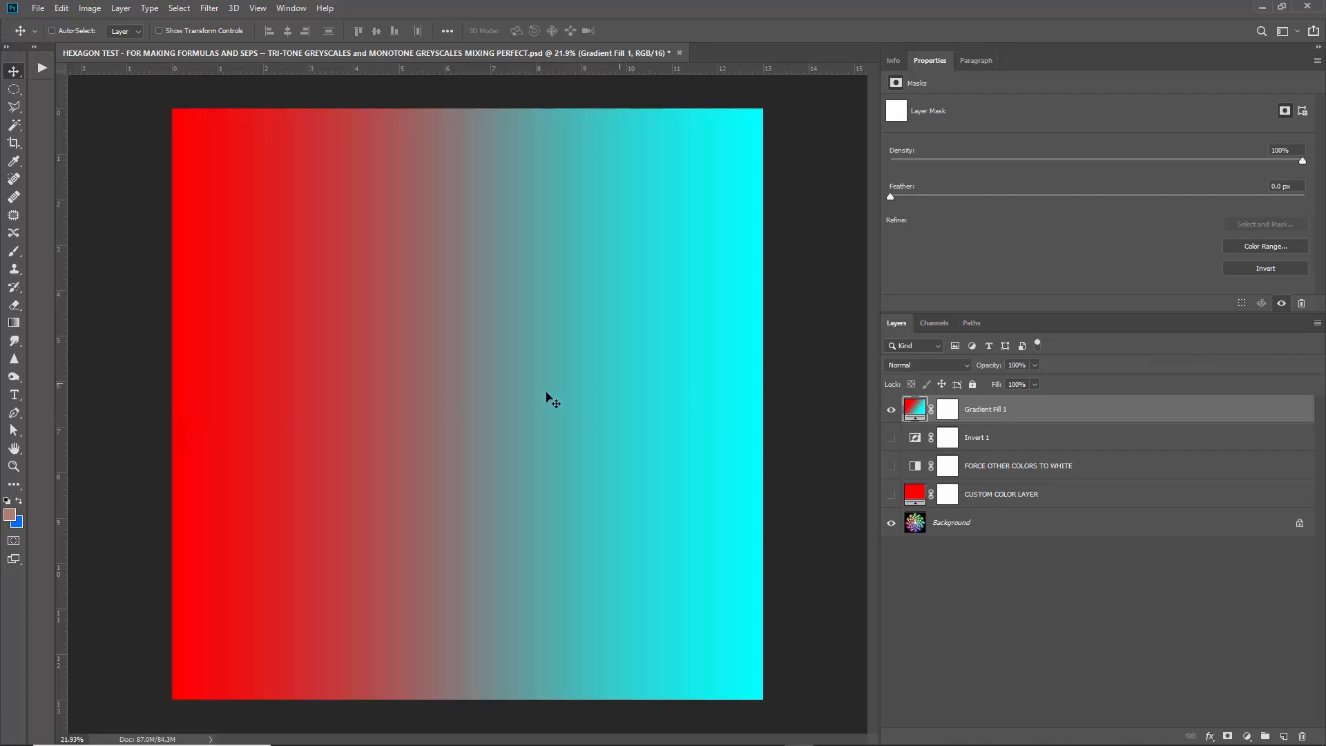
- Examine the midpoint of the red-to-cyan gradient up close, where the two complementary colors blend
scroll(461, 392, "up", 3)
scroll(457, 388, "up", 2)
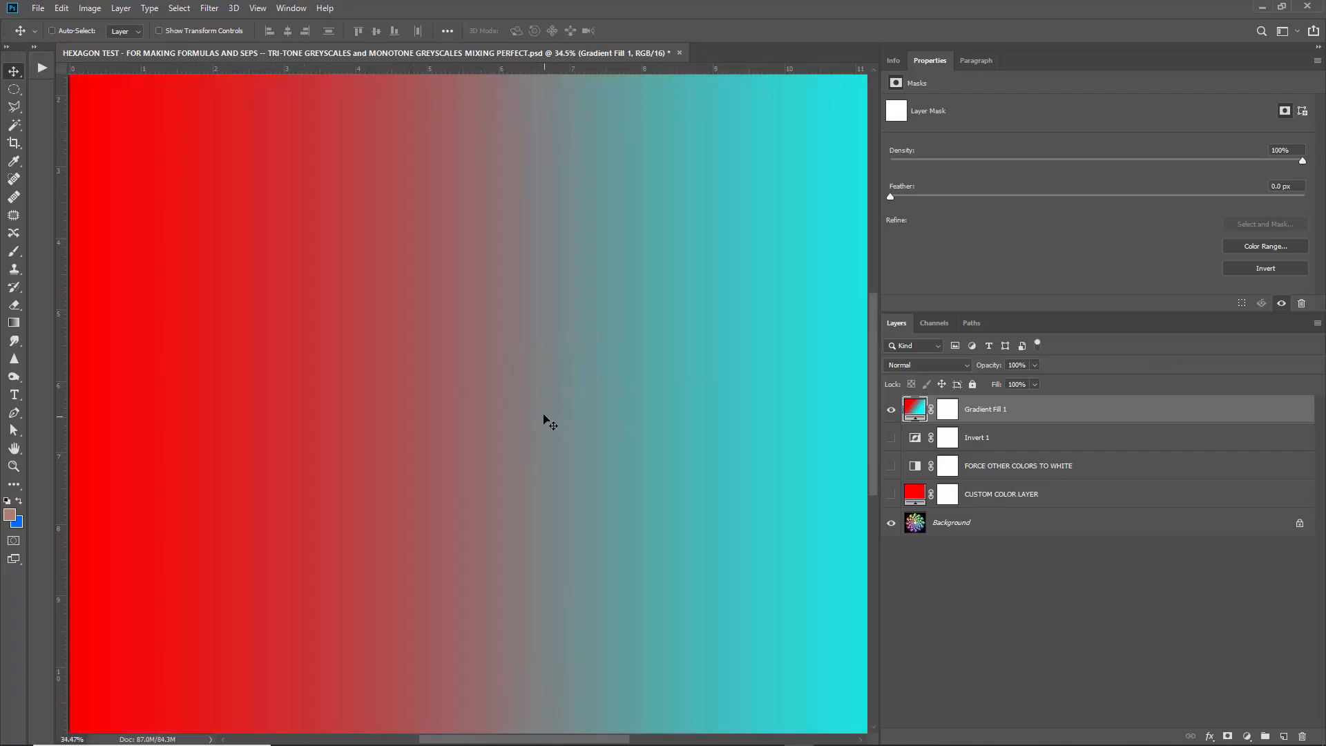
scroll(467, 439, "up", 3)
scroll(362, 416, "down", 6)
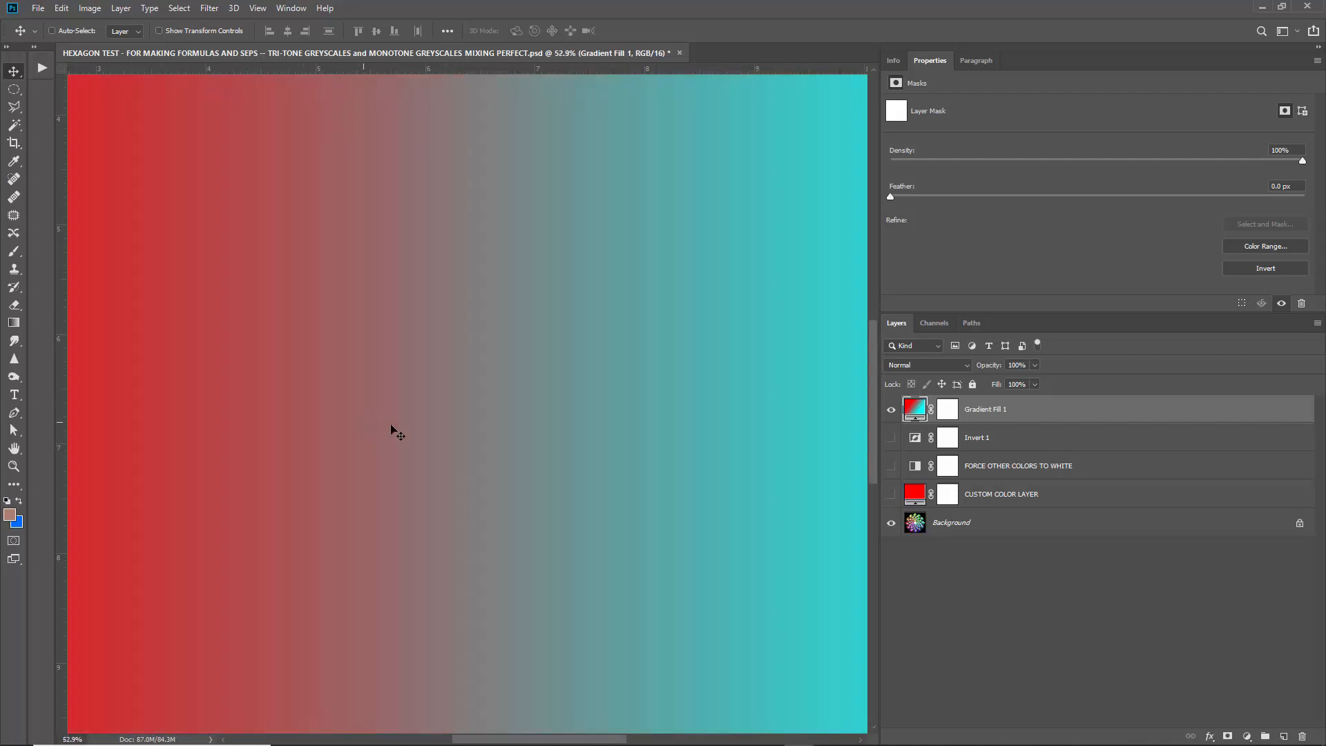
scroll(651, 423, "up", 6)
scroll(663, 414, "down", 6)
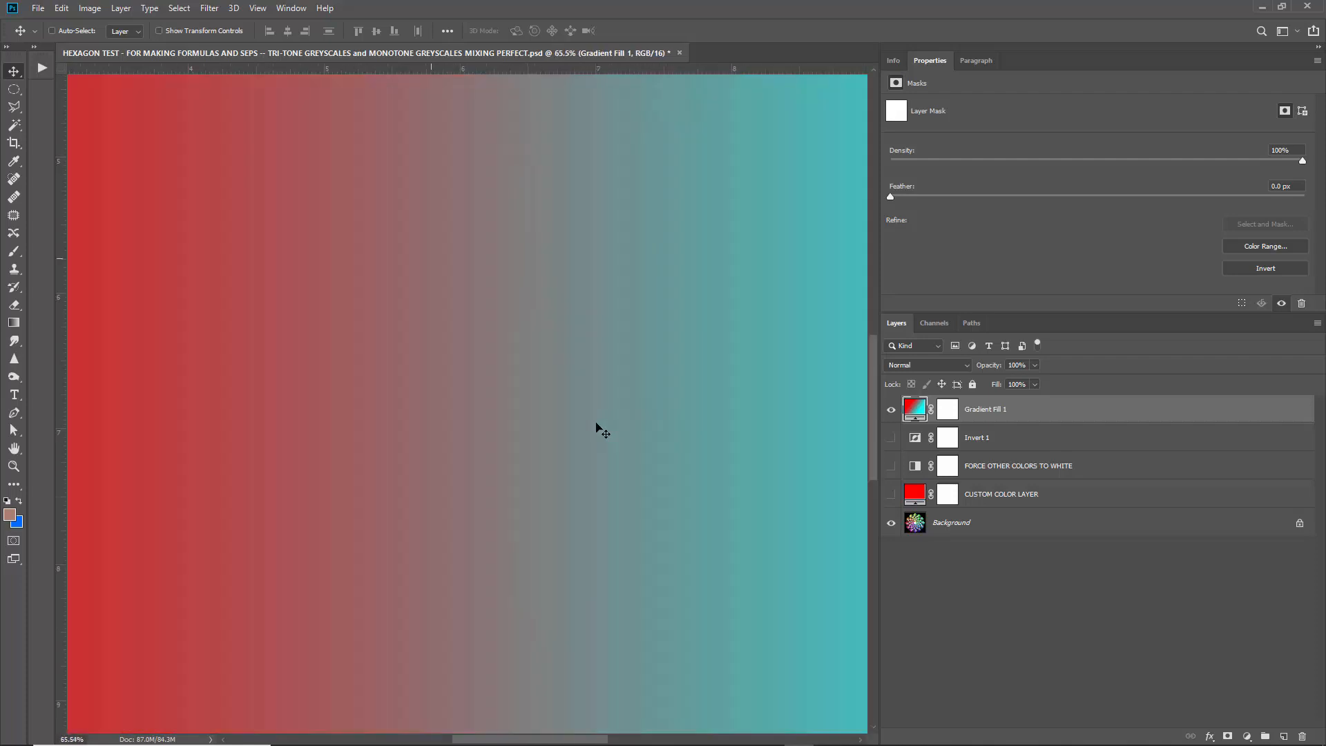
scroll(600, 429, "up", 15)
scroll(661, 452, "up", 5)
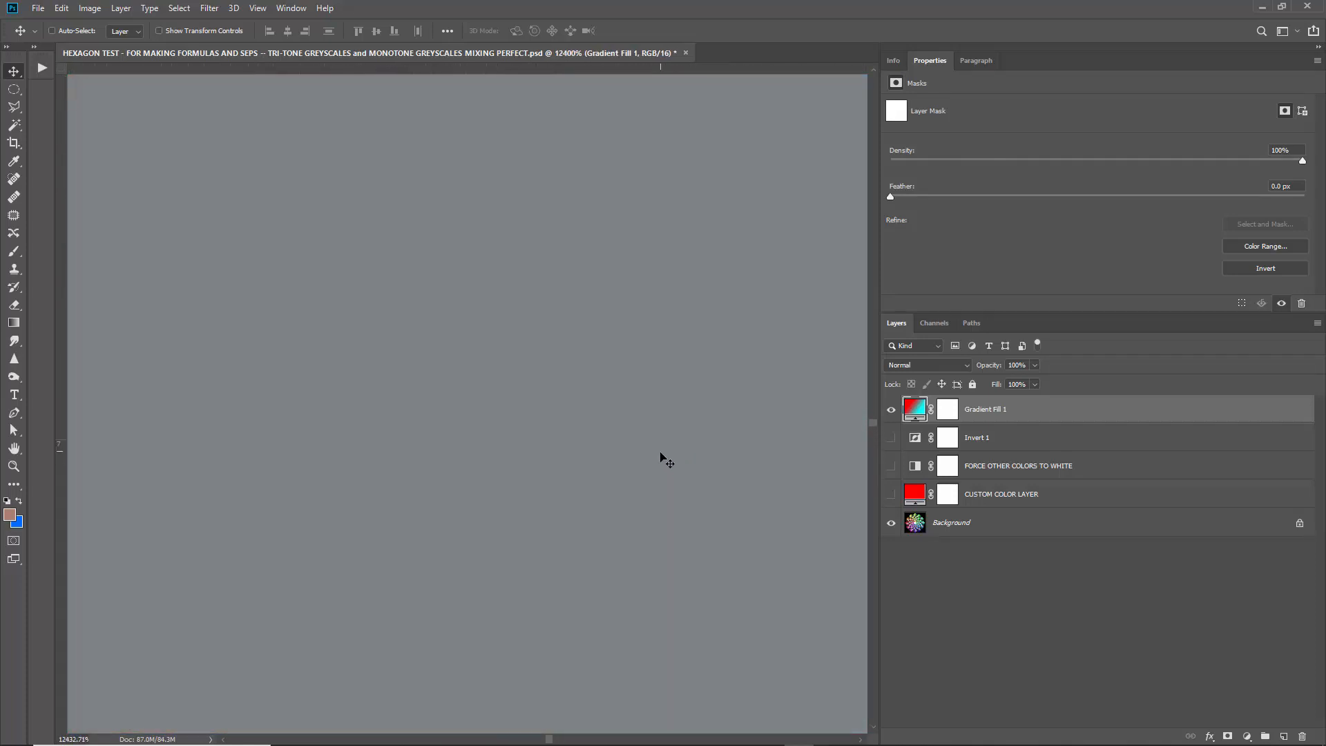
scroll(641, 452, "down", 5)
scroll(128, 418, "up", 3)
- Add an empty layer above the gradient fill and set the foreground color to 7b8484, sampled from the gradient's middle
left_click(1282, 736)
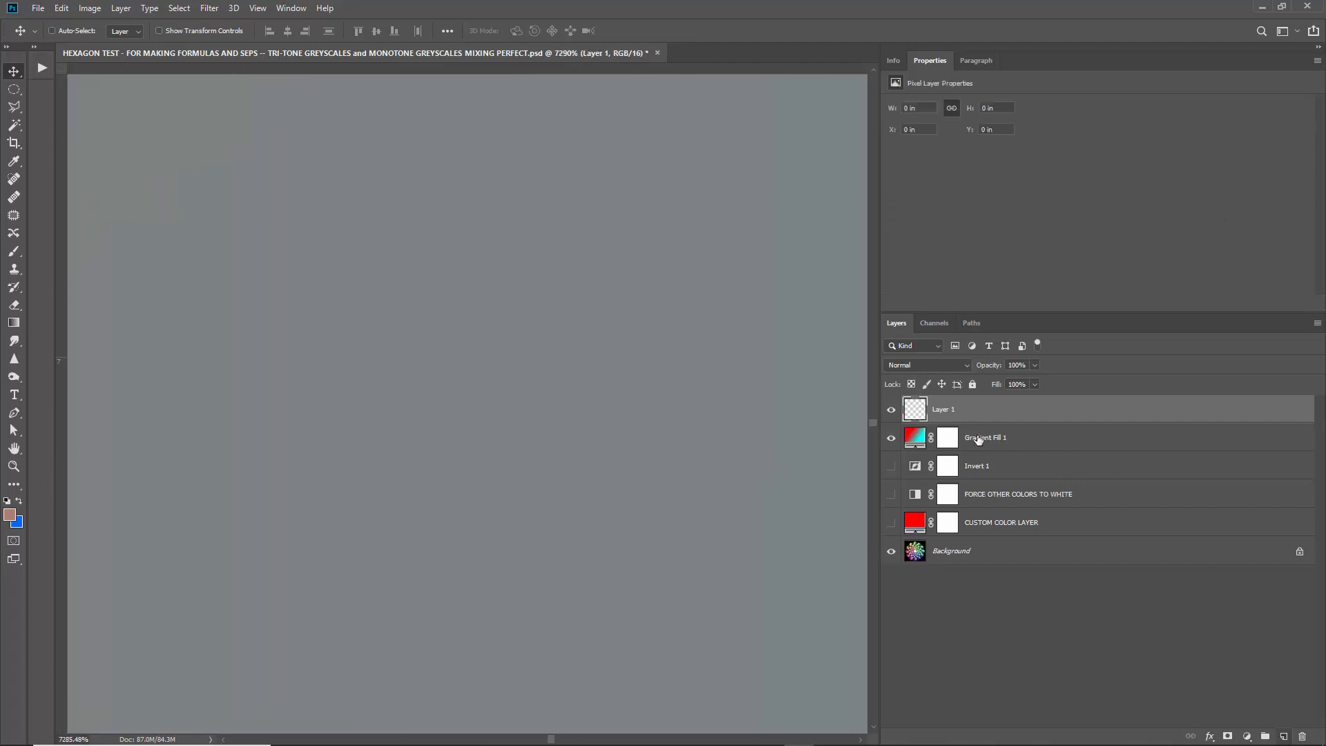
left_click(14, 519)
left_click(563, 395)
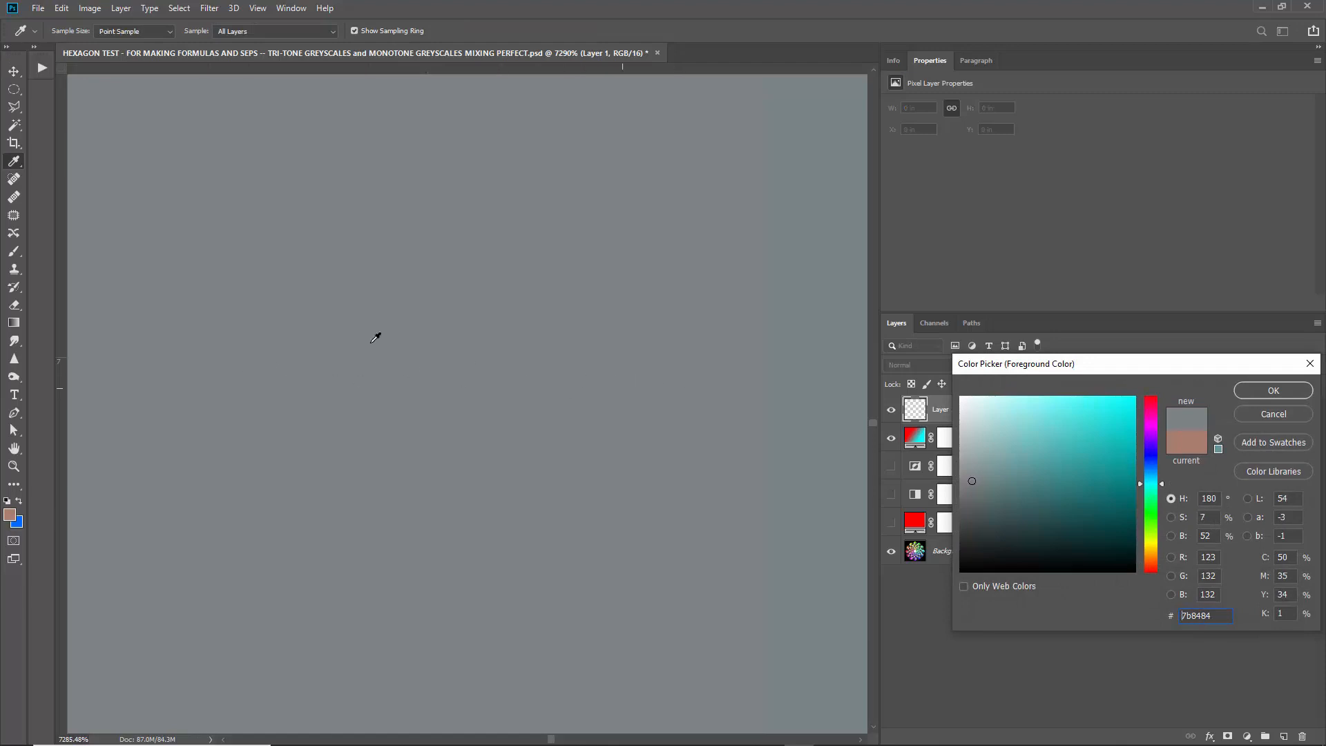
left_click(1277, 397)
- Sample across the gradient's middle in the foreground color picker to check its color values, and dismiss the picker without applying
scroll(460, 374, "down", 15)
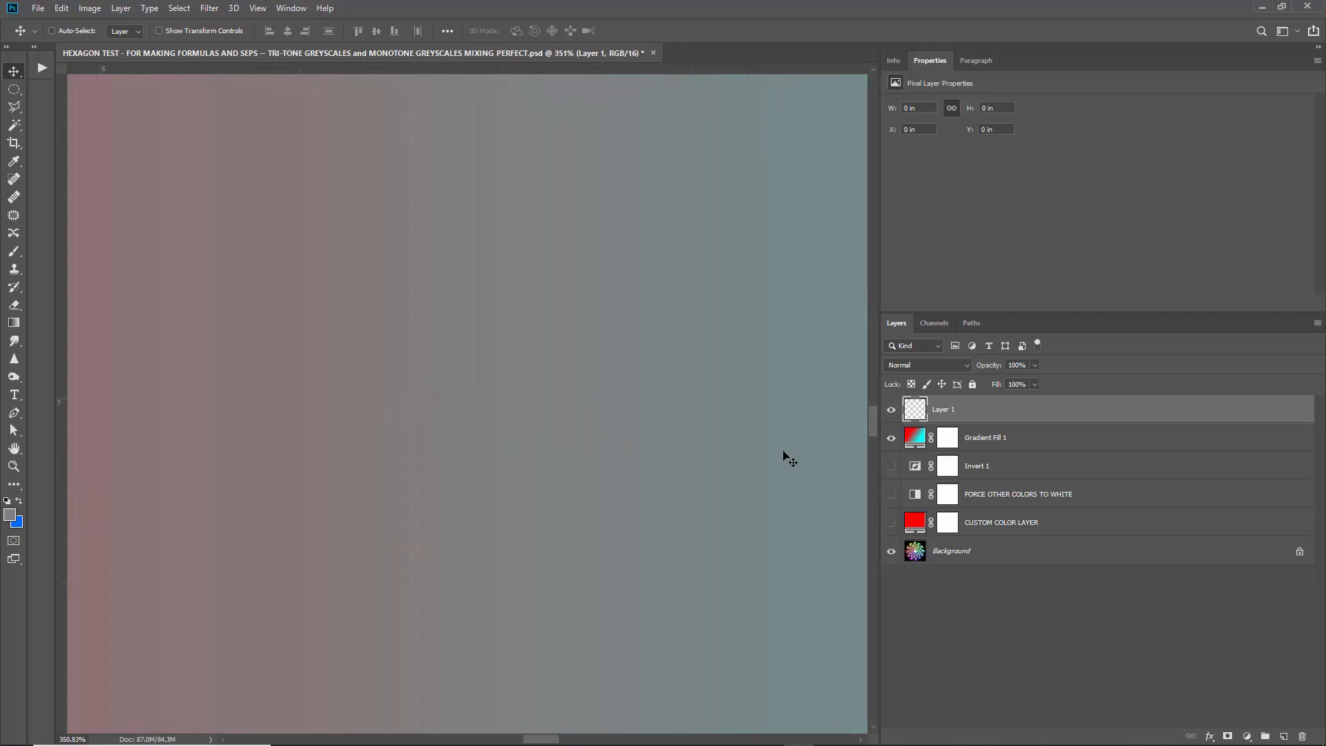
scroll(162, 441, "up", 3)
left_click(9, 519)
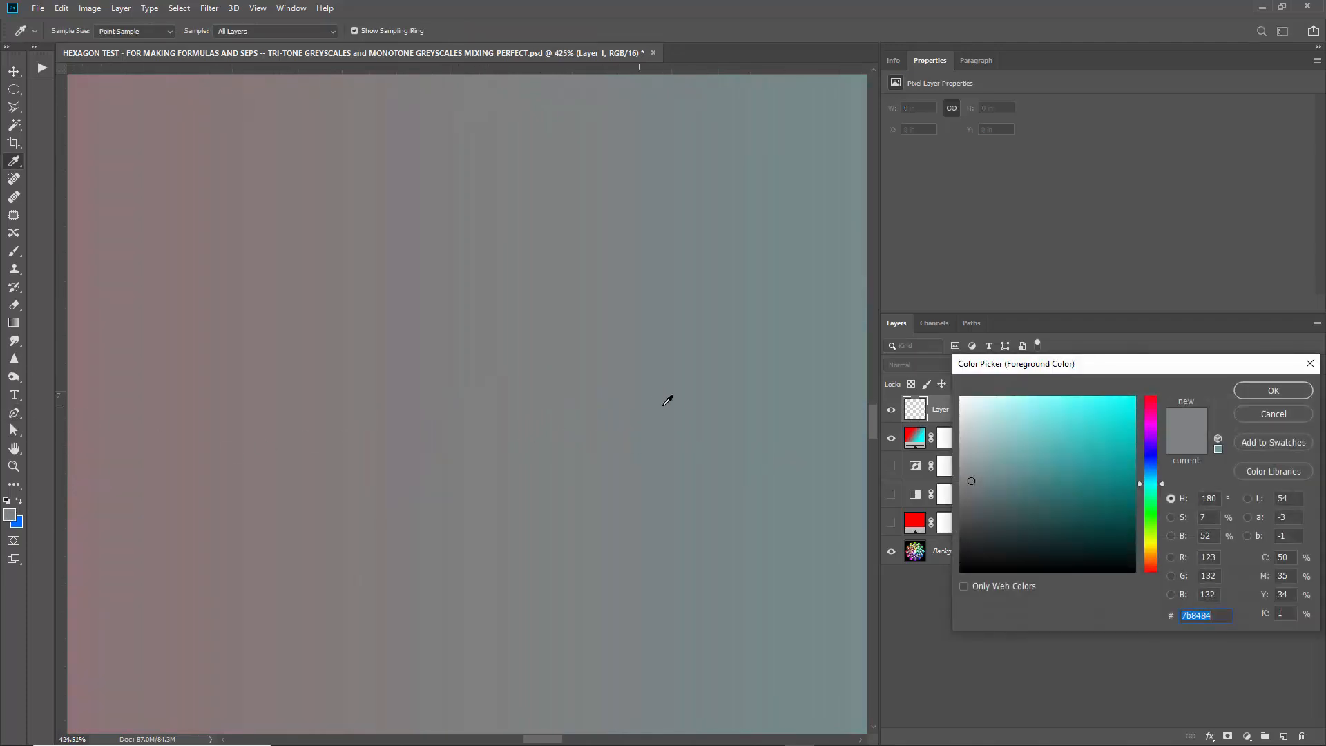
left_click_drag(669, 394, 456, 388)
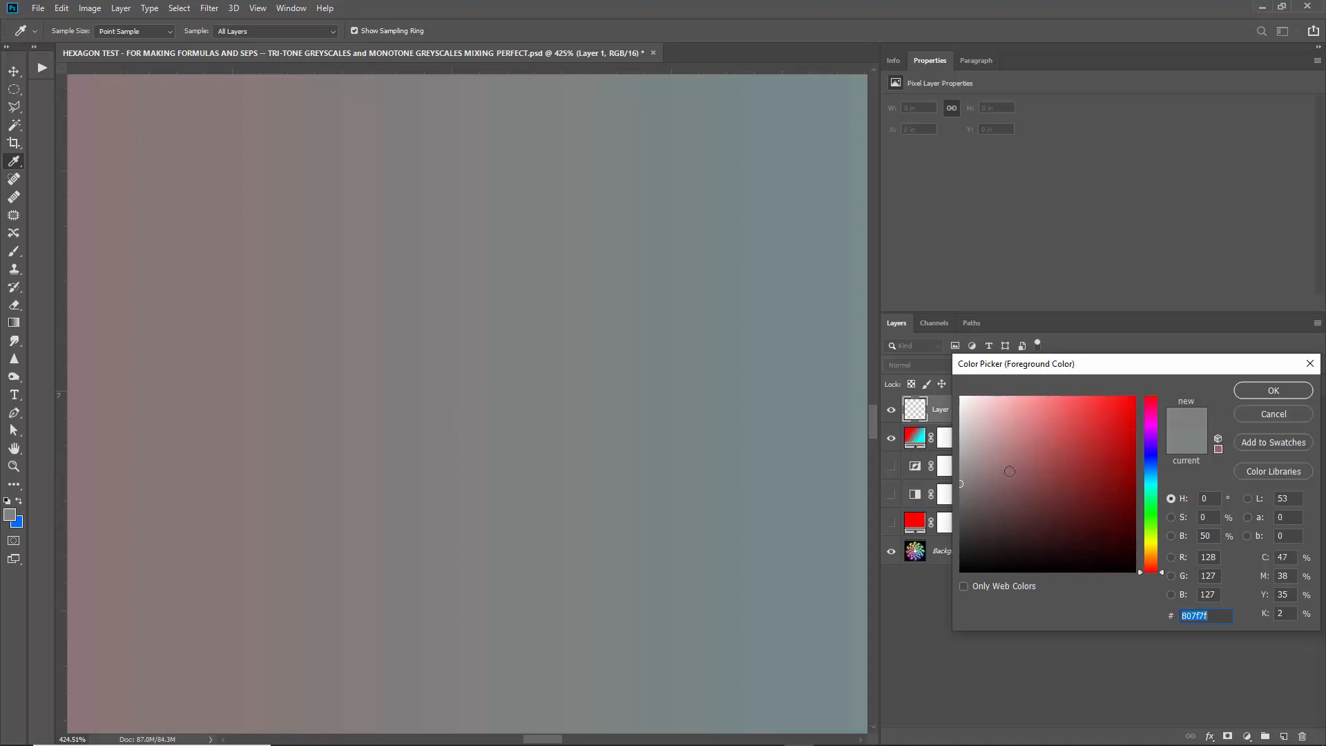
left_click(1272, 414)
- Hide and delete Layer 1 and Gradient Fill 1
left_click(891, 409)
left_click(890, 438)
left_click(1062, 446)
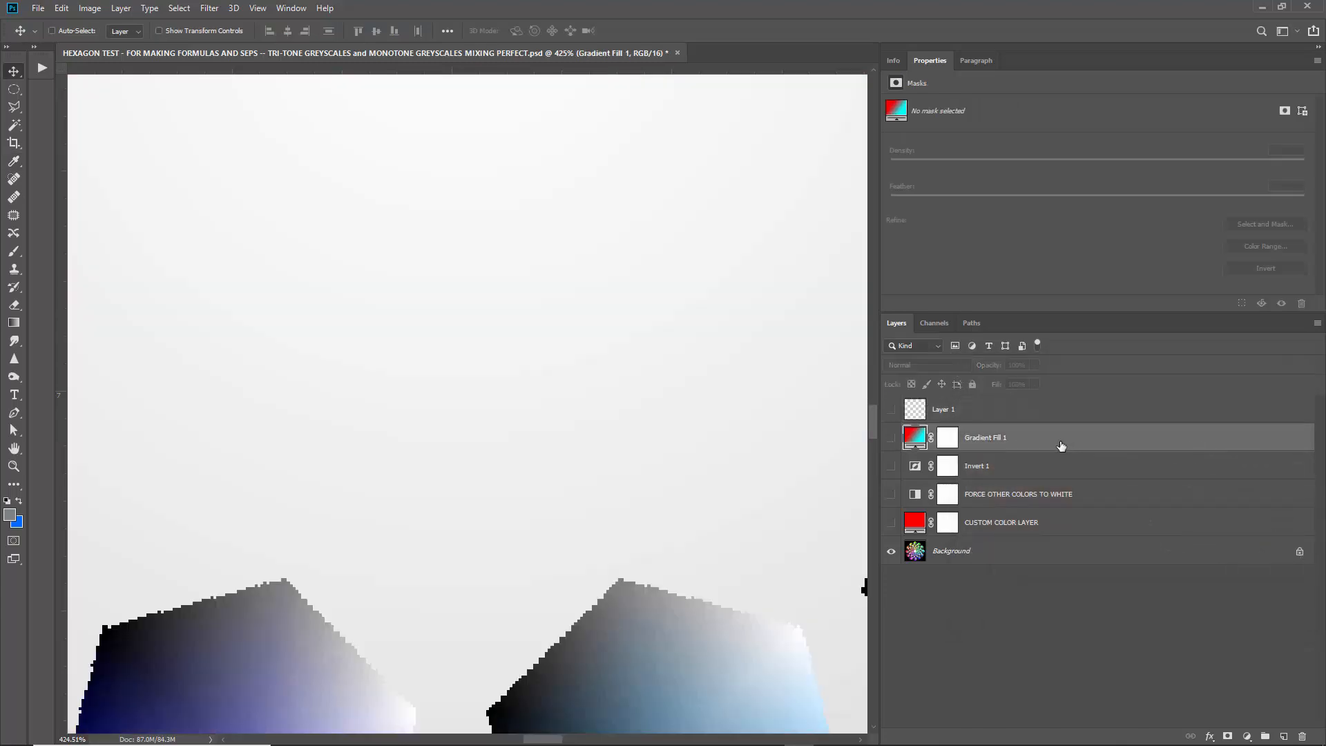
left_click(998, 415)
key("Delete")
scroll(614, 298, "down", 6)
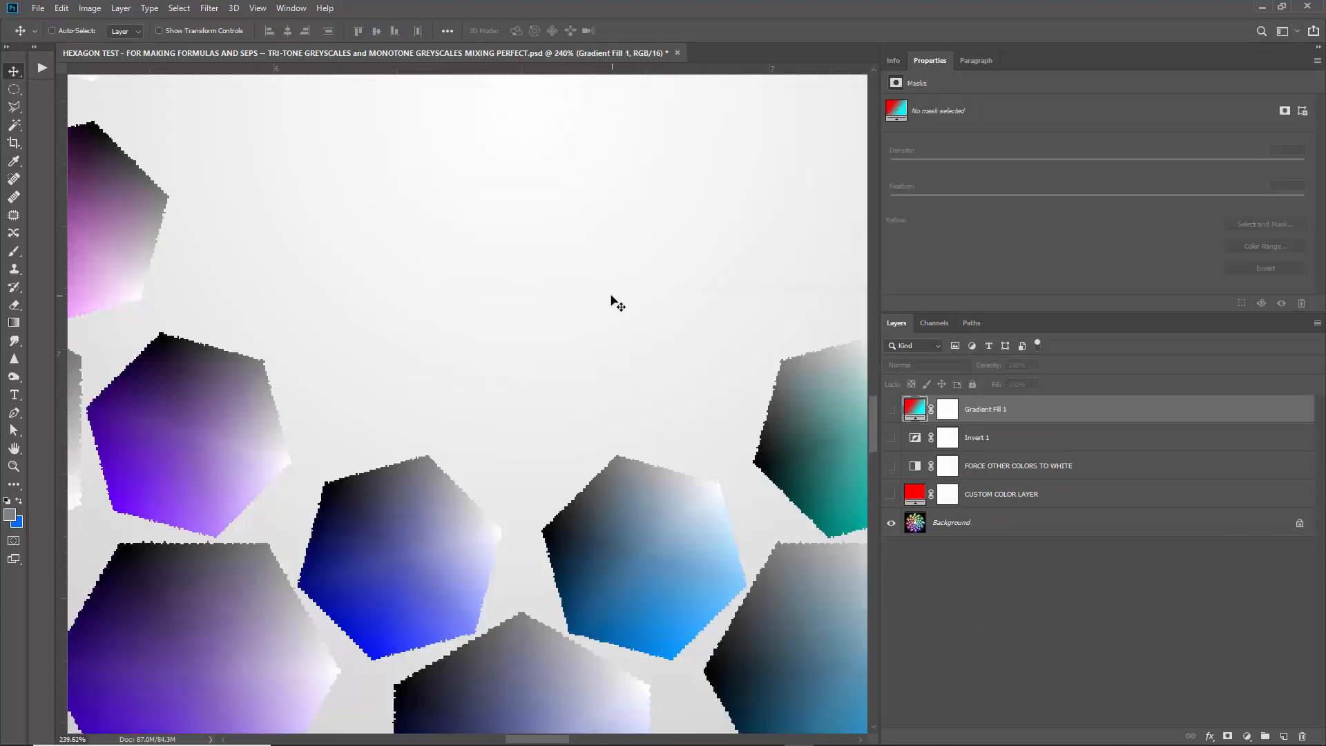
key("Delete")
- Show CUSTOM COLOR LAYER and FORCE OTHER COLORS TO WHITE to review their effect on the whole artwork, and hide both again
scroll(595, 308, "down", 7)
scroll(590, 338, "down", 6)
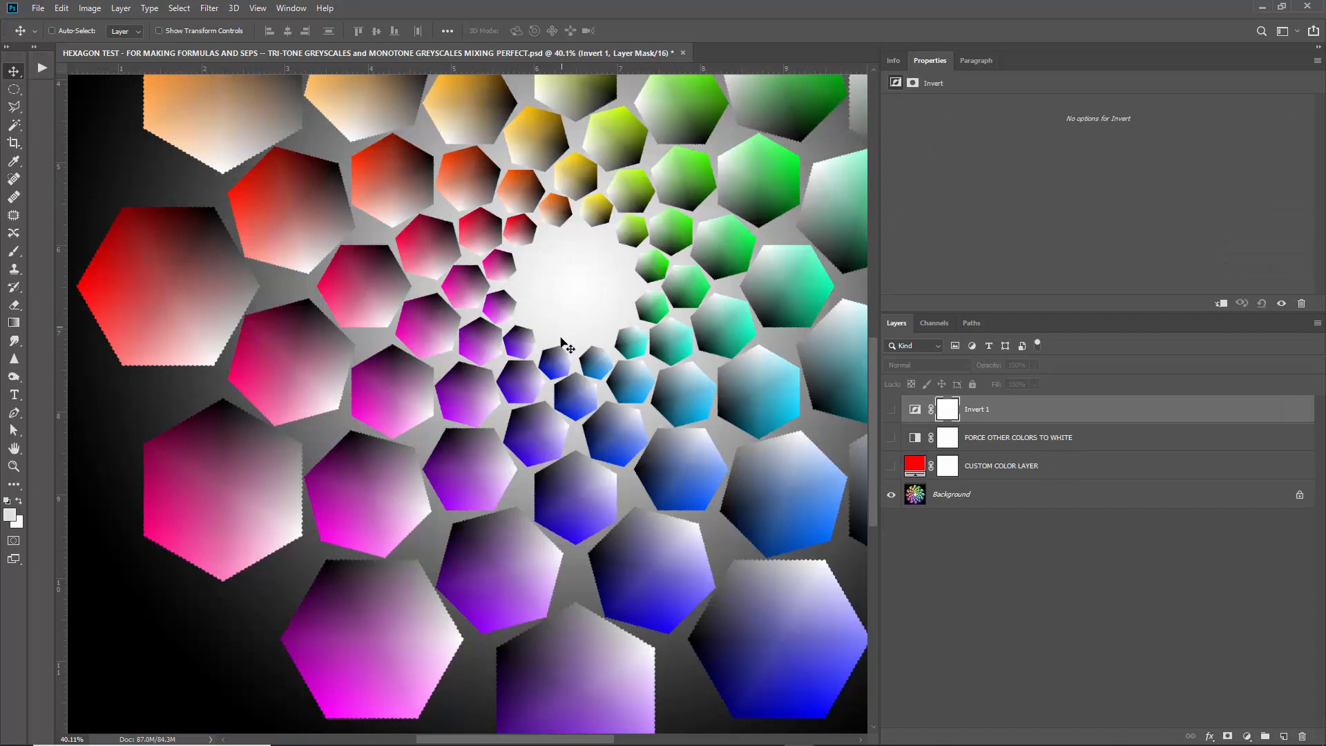
scroll(563, 342, "down", 2)
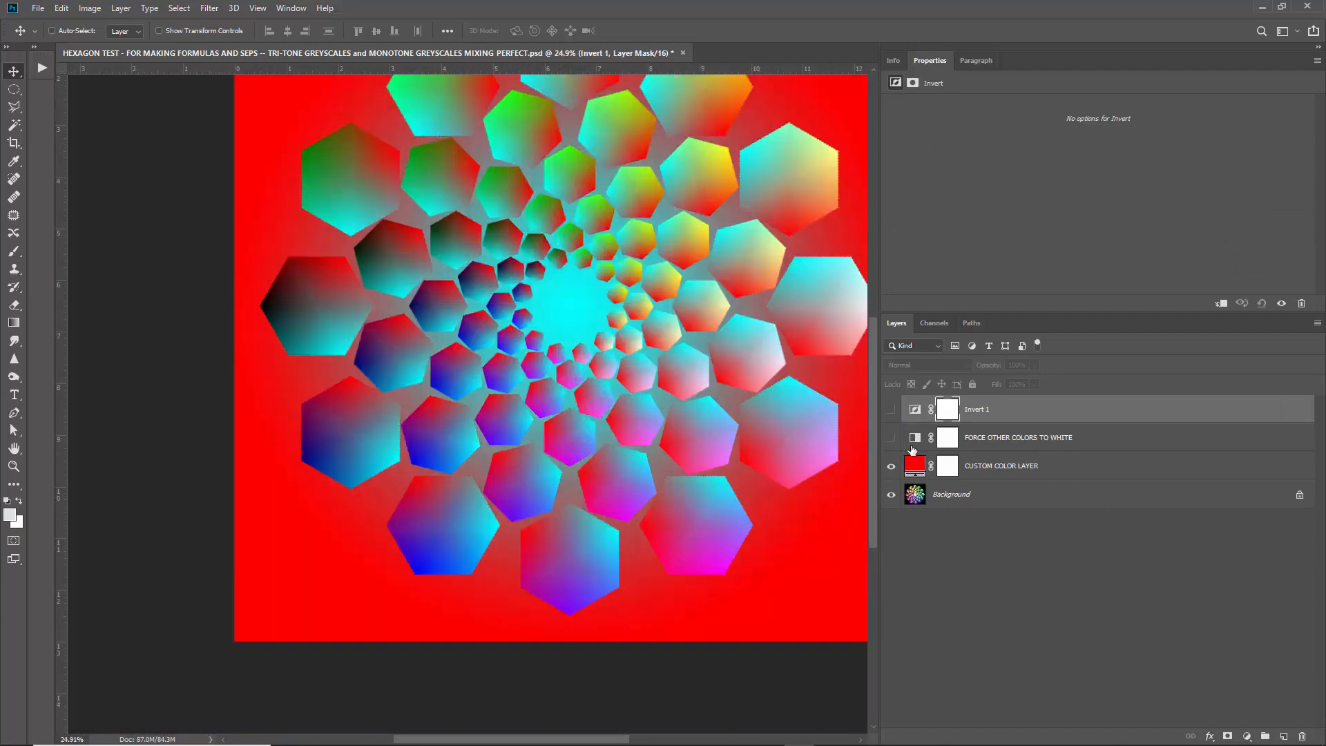
left_click(889, 437)
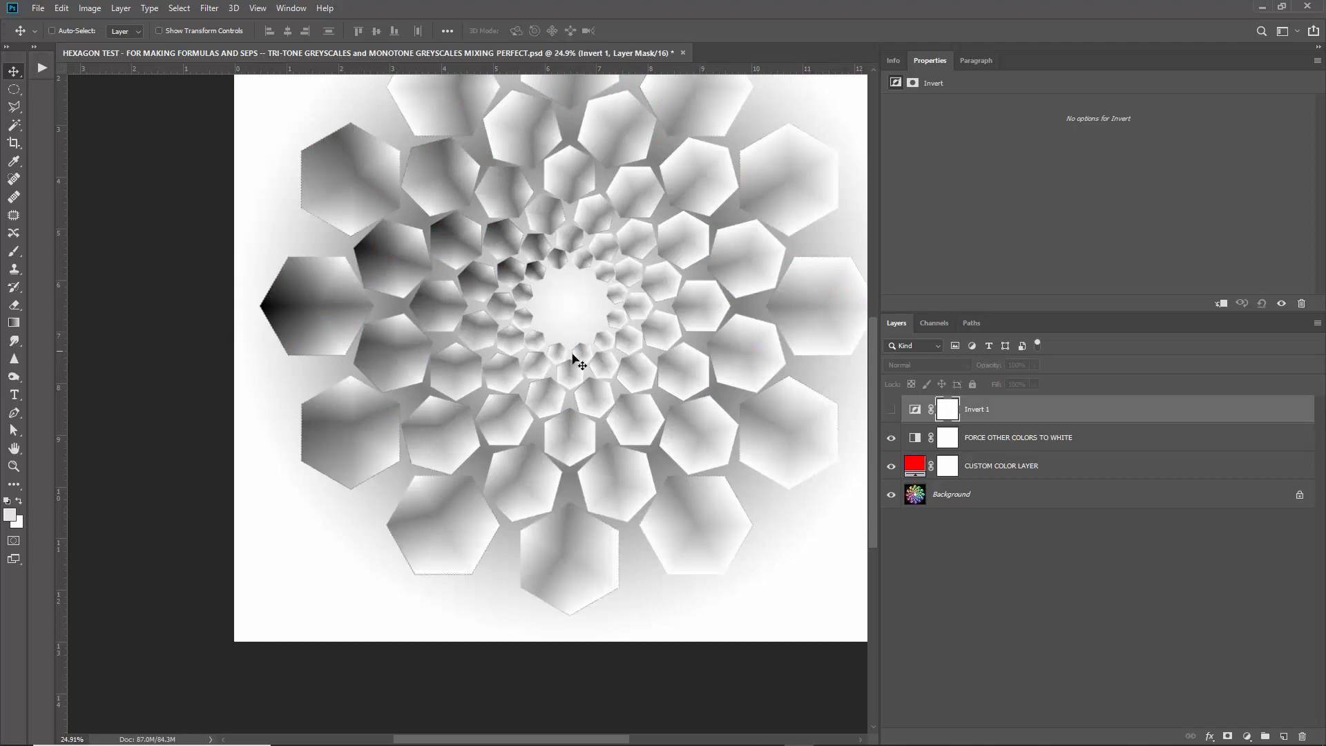
left_click(890, 437)
left_click(890, 466)
- Add a Selective Color adjustment above CUSTOM COLOR LAYER and set Black to +100% for Reds
left_click(1020, 468)
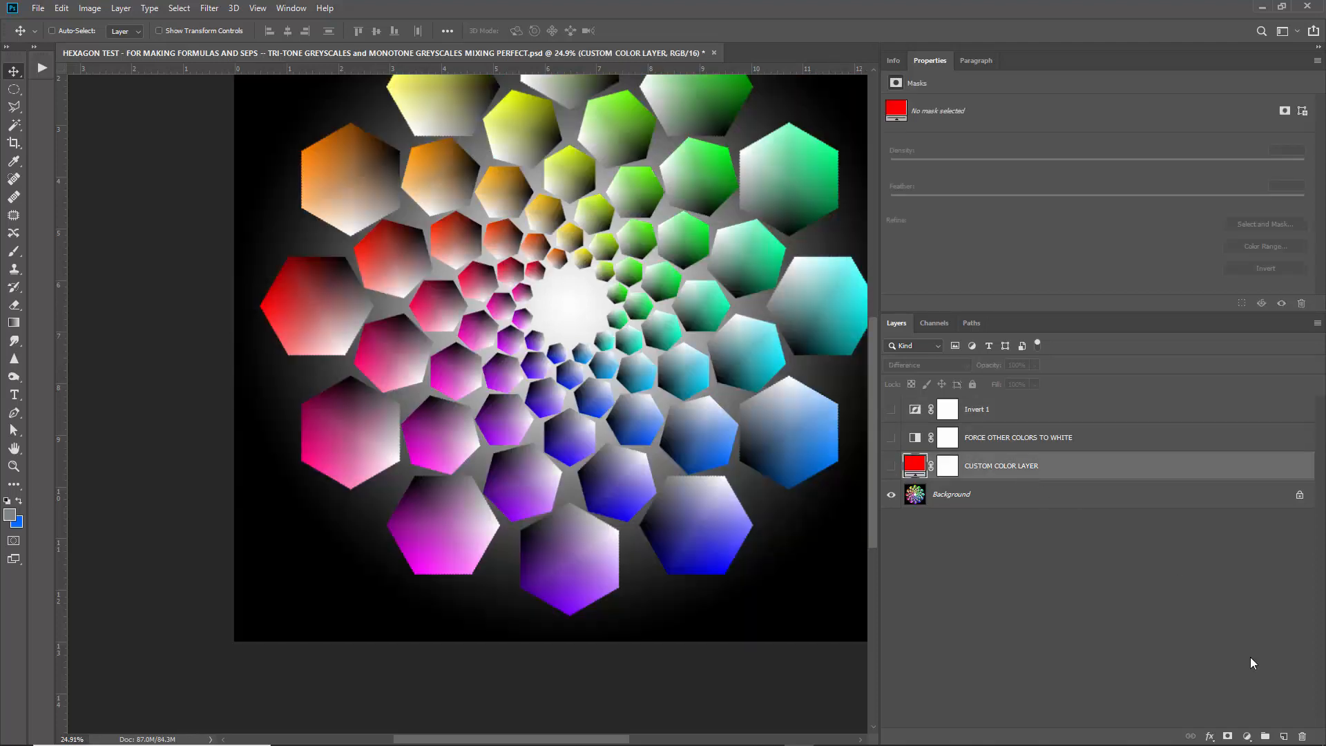
left_click(1246, 736)
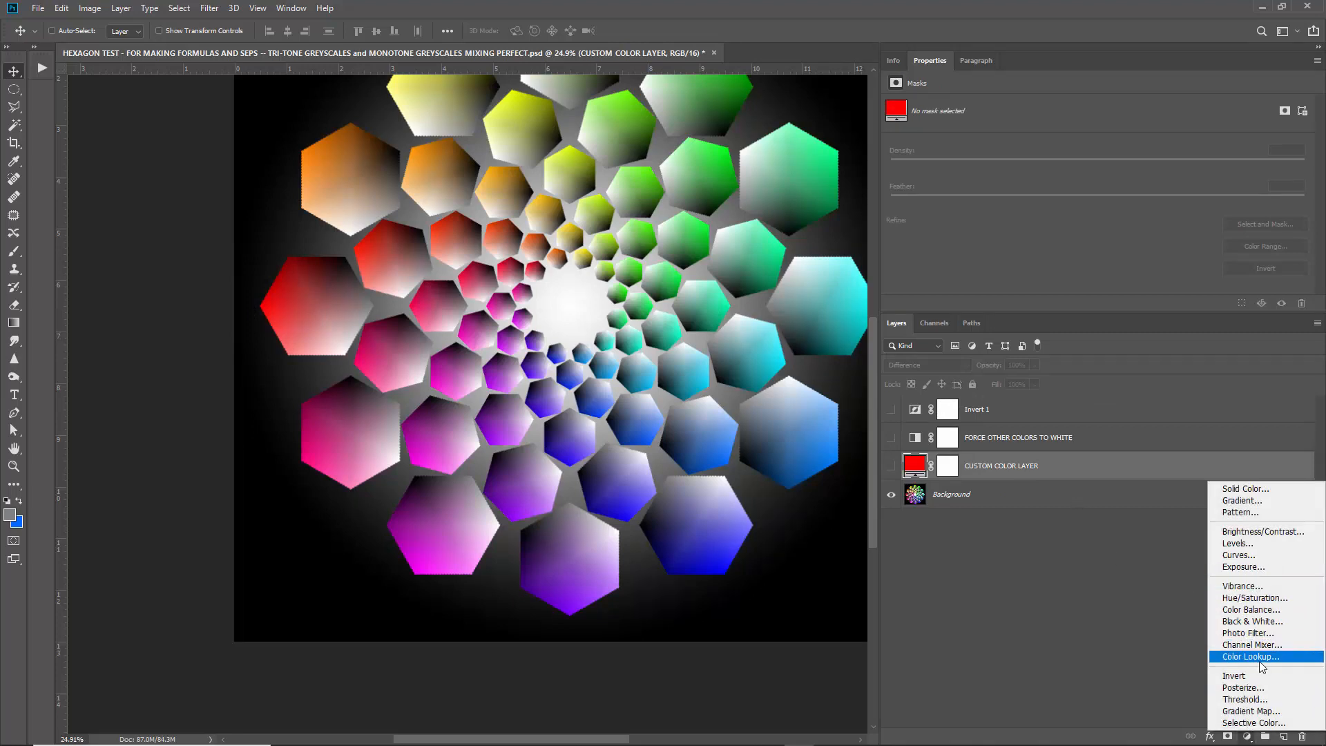
left_click(1253, 723)
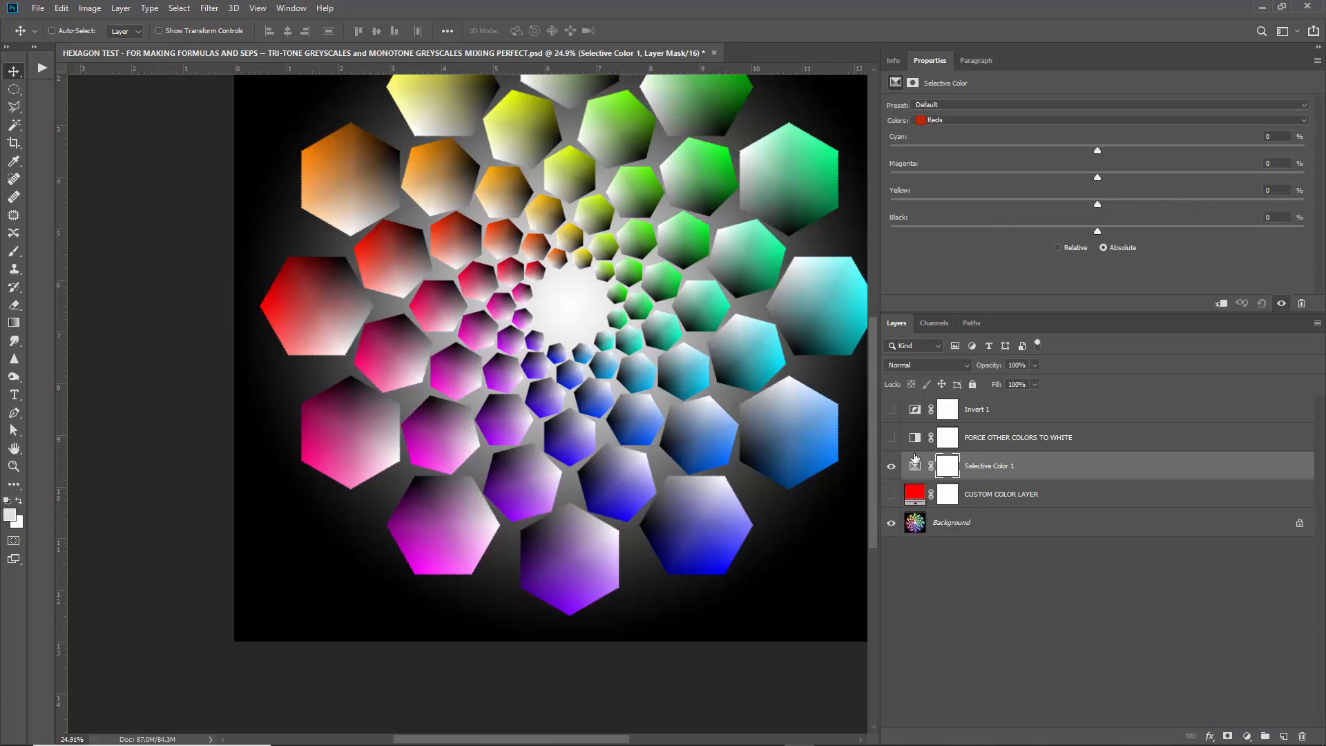
left_click(1047, 120)
left_click(1035, 130)
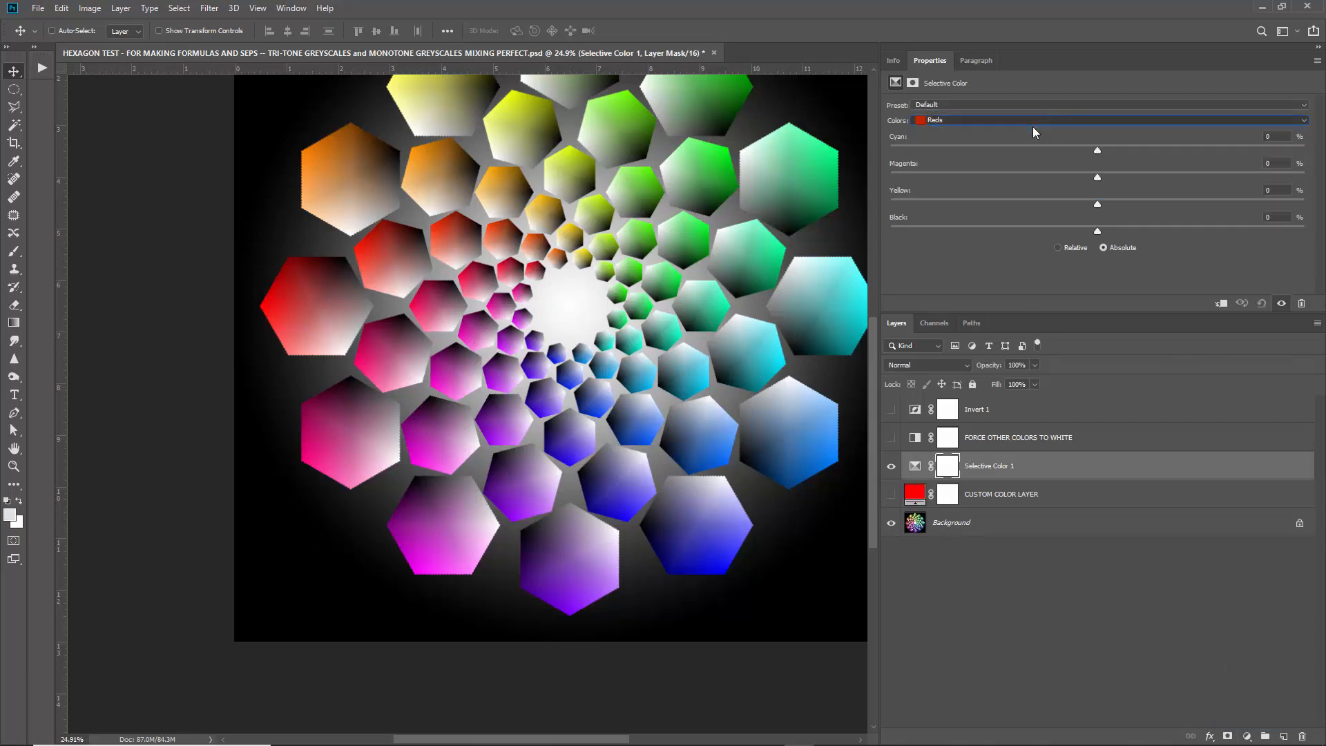
left_click_drag(1099, 230, 1304, 231)
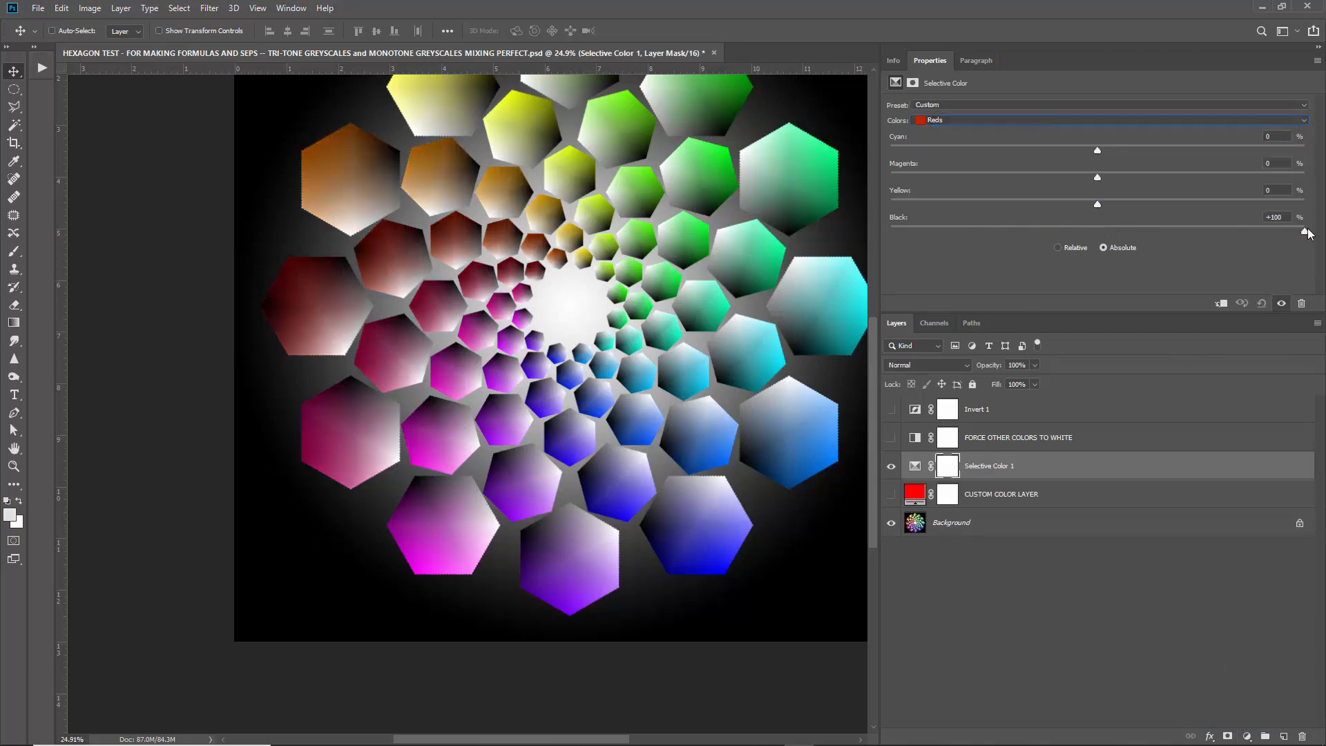
- Set Black to -100% for Yellows, Greens and Cyans in the Selective Color adjustment
left_click(1037, 121)
left_click(994, 143)
left_click_drag(1100, 231, 890, 231)
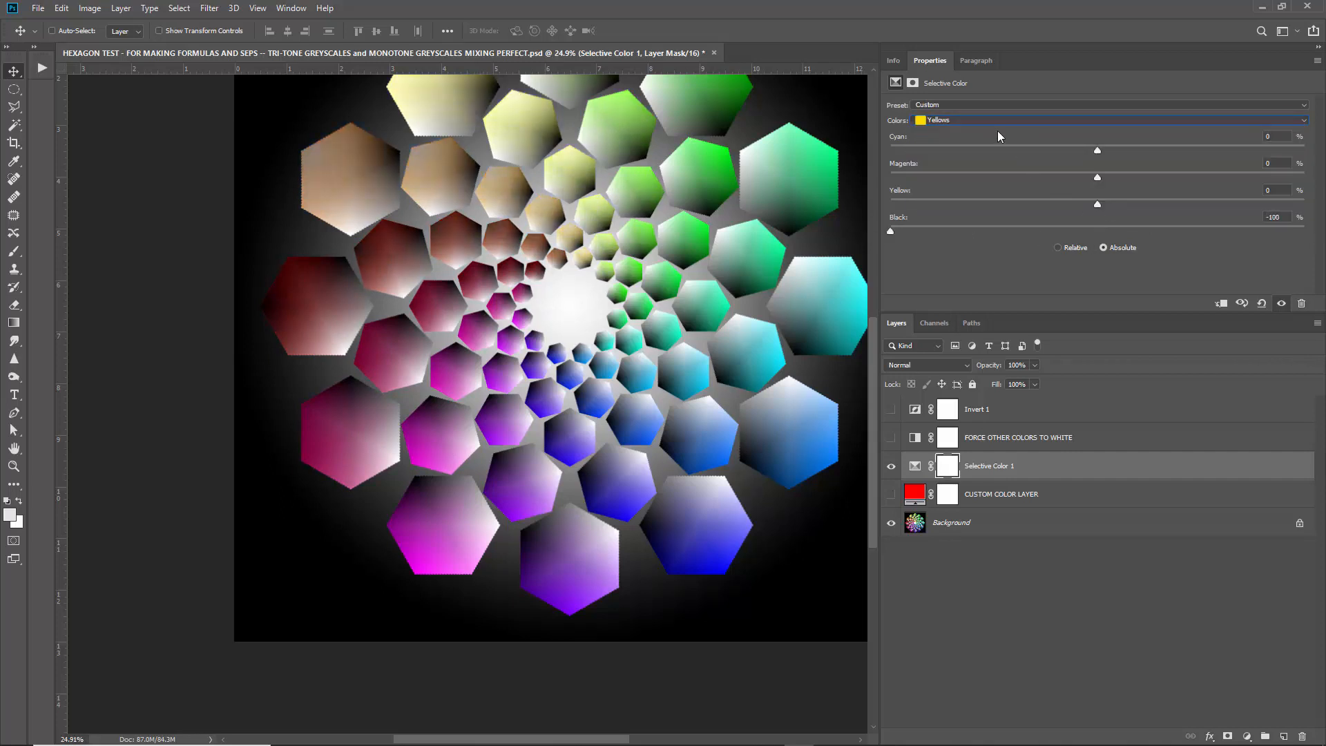
left_click(1017, 122)
left_click(1007, 155)
left_click(1017, 122)
left_click(1011, 166)
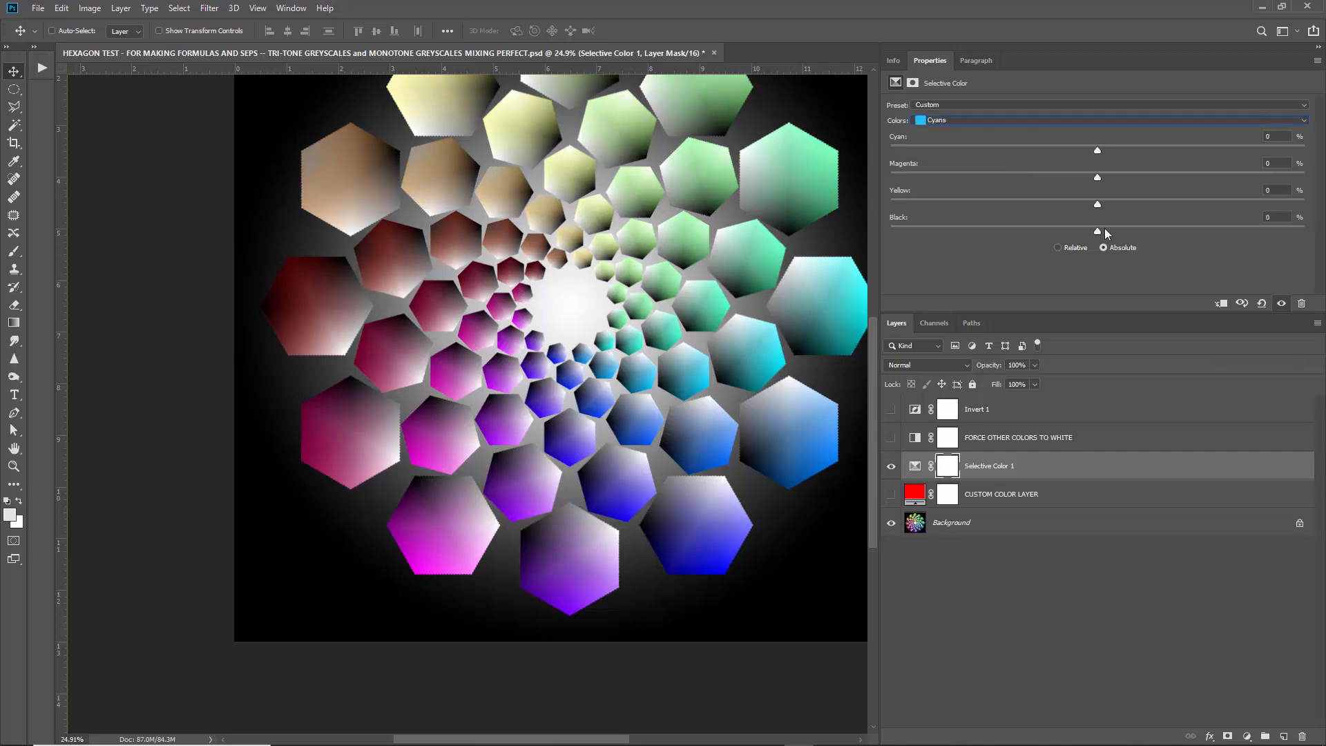
left_click_drag(1104, 231, 890, 231)
- Set Black to -100% for Blues and Magentas in the Selective Color adjustment
left_click(989, 119)
left_click(994, 179)
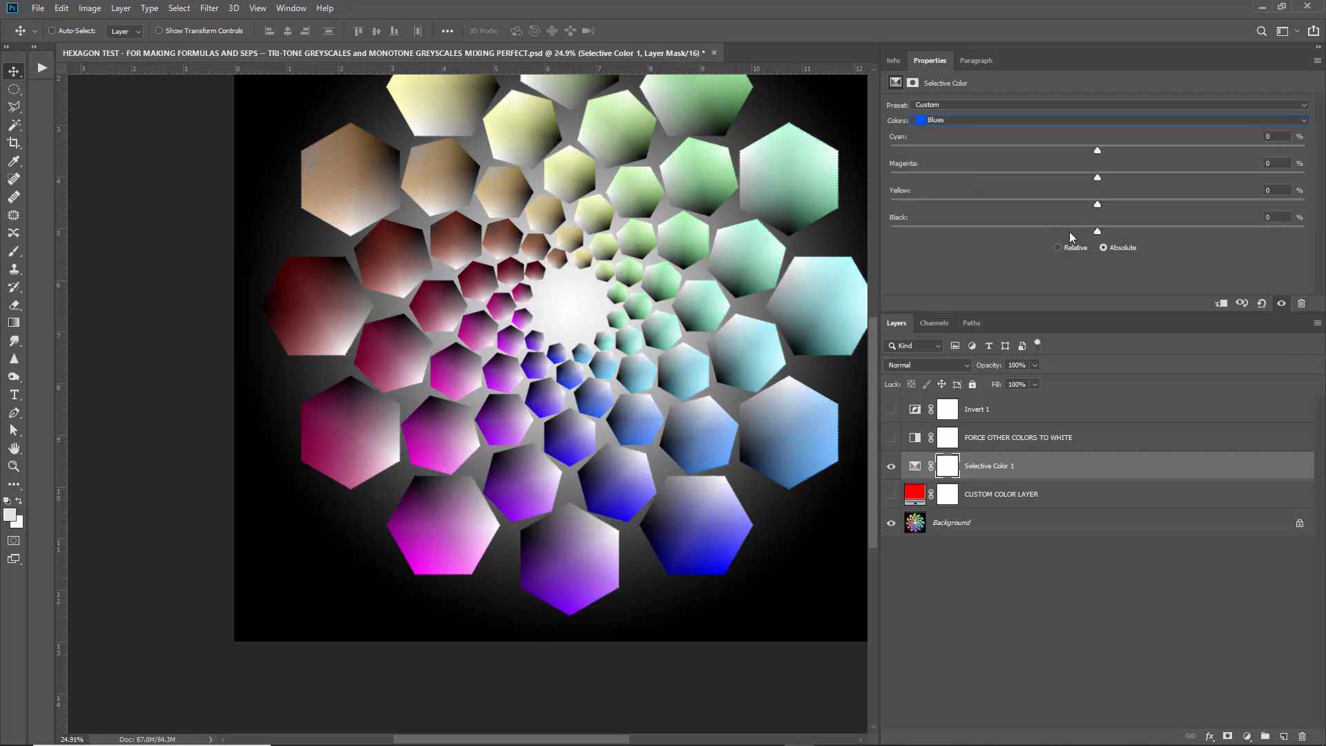
left_click_drag(1097, 231, 890, 231)
left_click(942, 122)
left_click(971, 178)
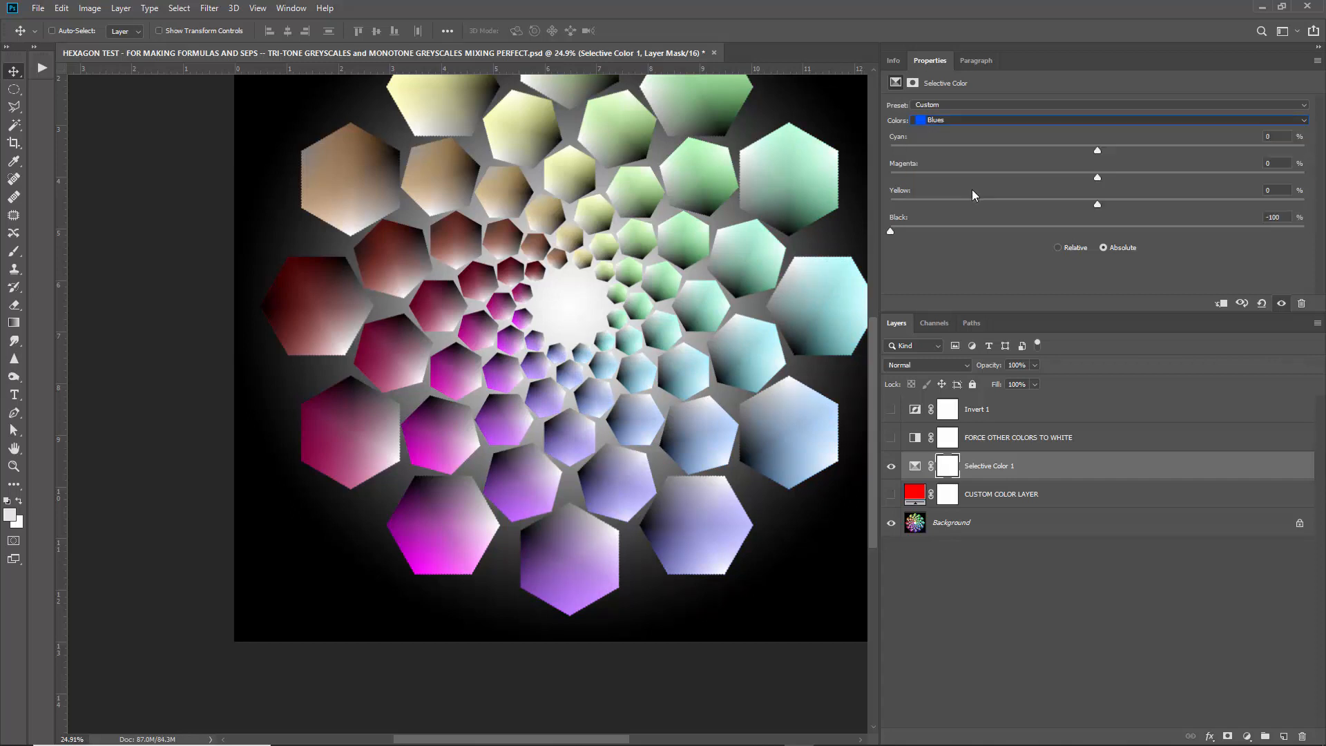
left_click_drag(1097, 230, 857, 220)
- Set Black to -100% for Whites, Neutrals and Blacks in the Selective Color adjustment
left_click(946, 122)
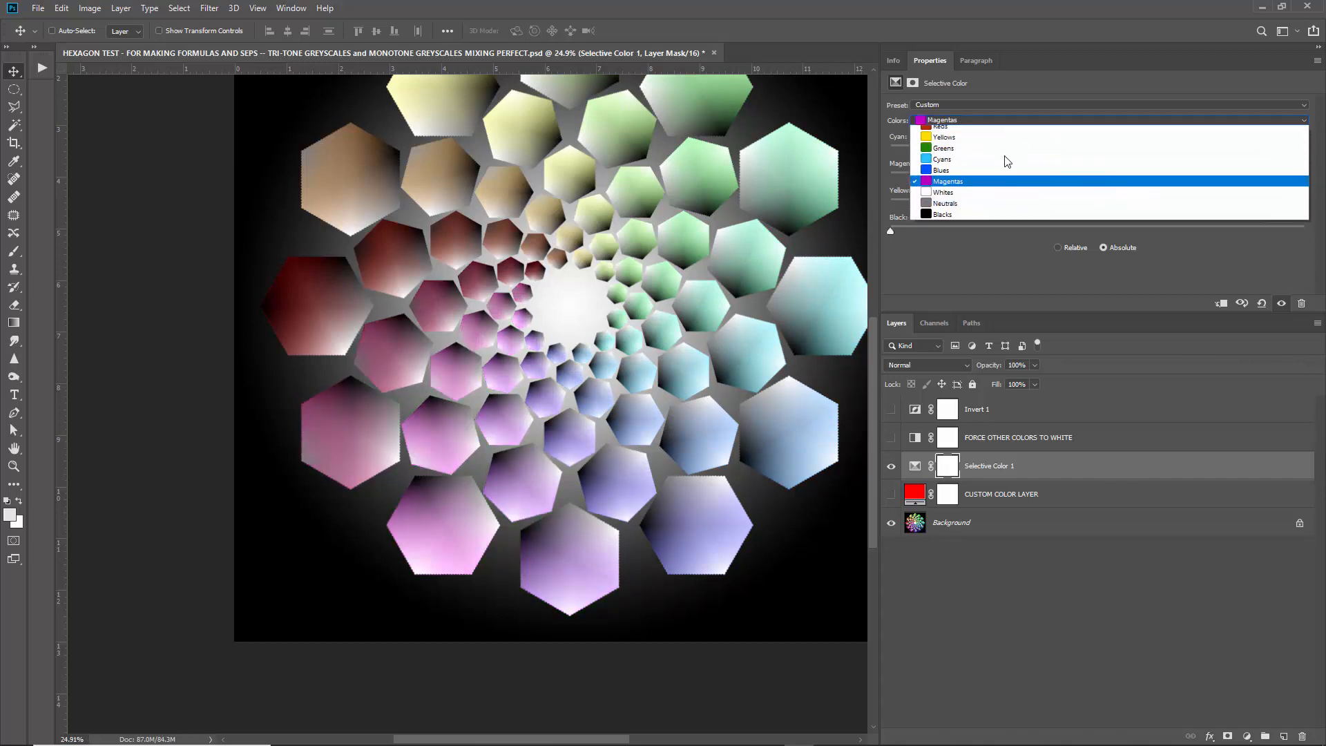
left_click(967, 192)
left_click_drag(1097, 231, 890, 231)
left_click(962, 120)
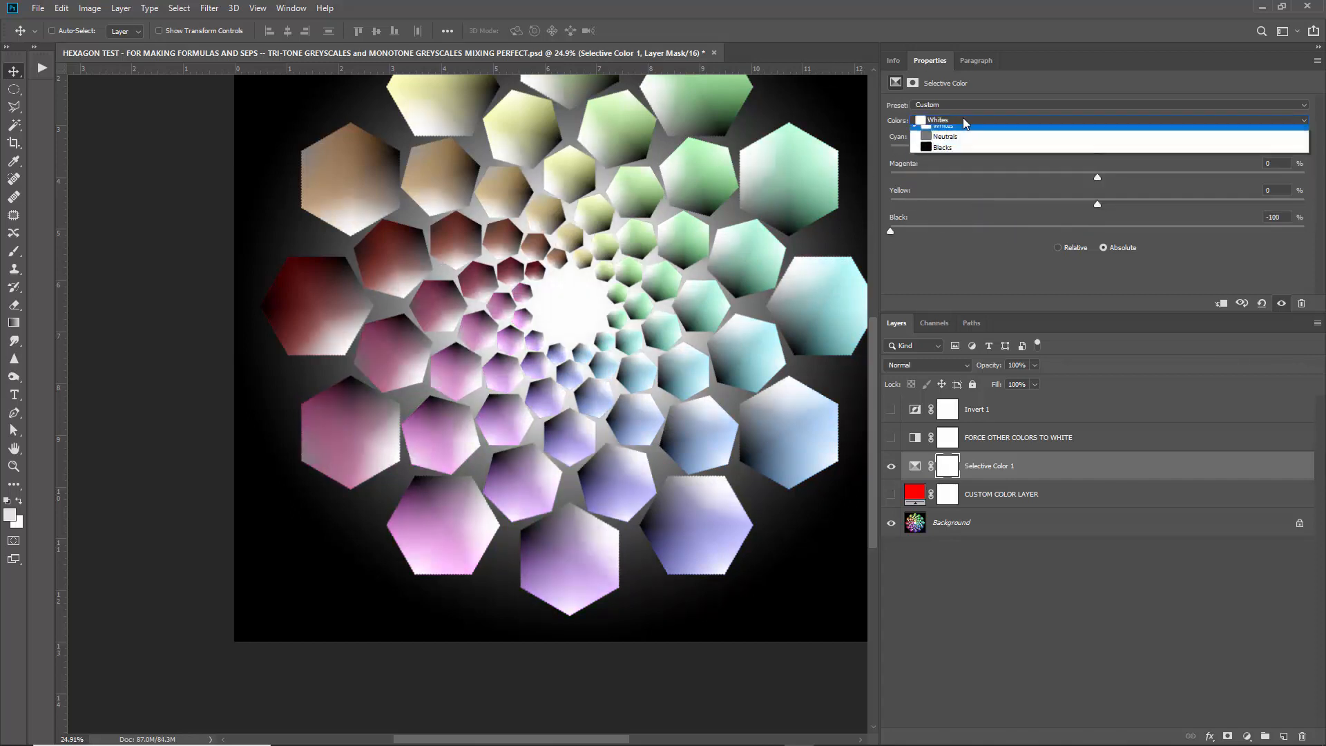
left_click(967, 200)
left_click_drag(1097, 230, 890, 231)
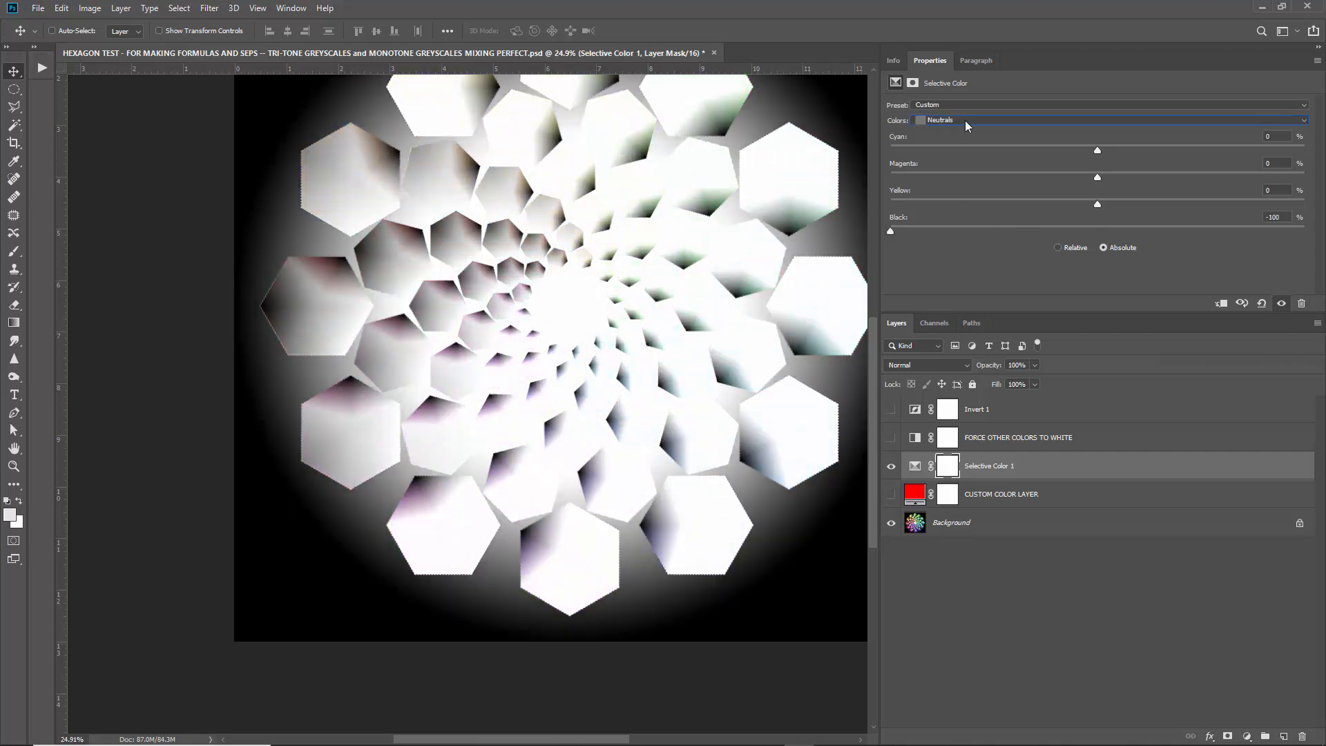
left_click(965, 122)
left_click(1013, 221)
left_click_drag(1098, 230, 889, 230)
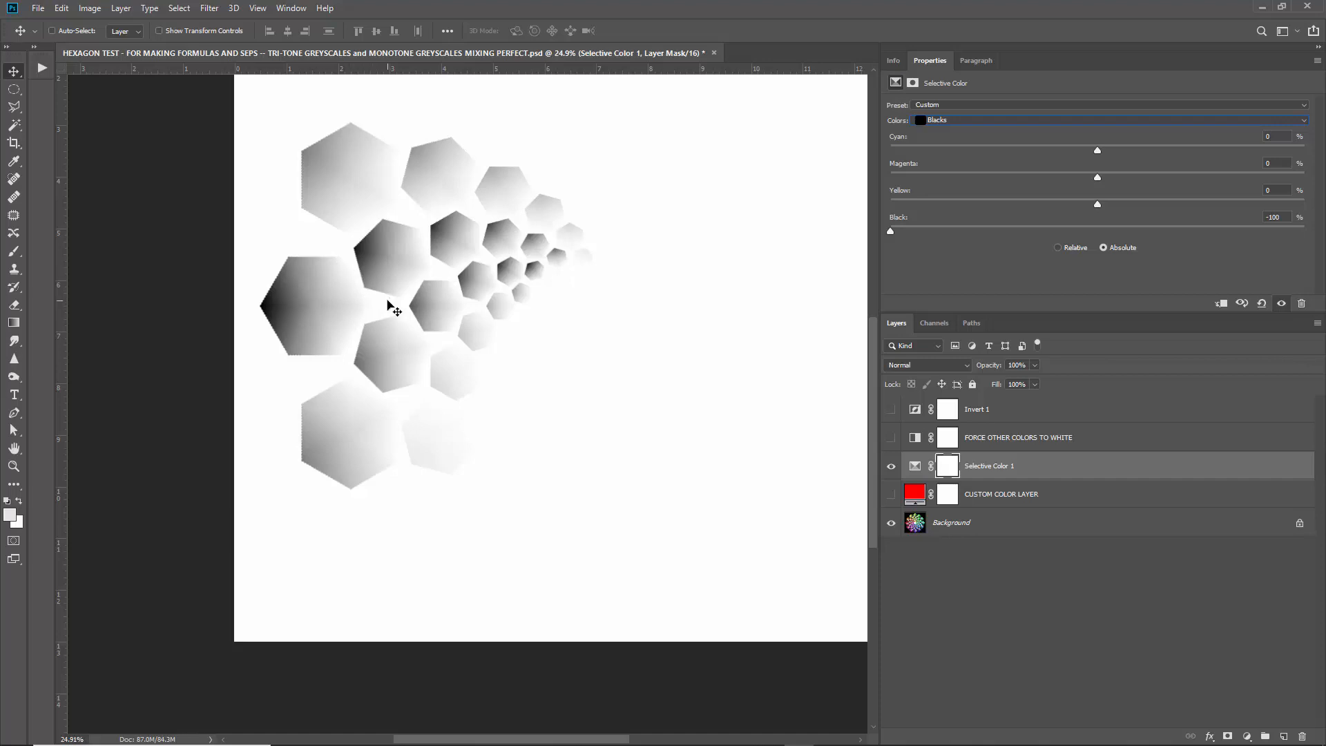
- Hide the Selective Color 1 adjustment layer and delete it
left_click(891, 467)
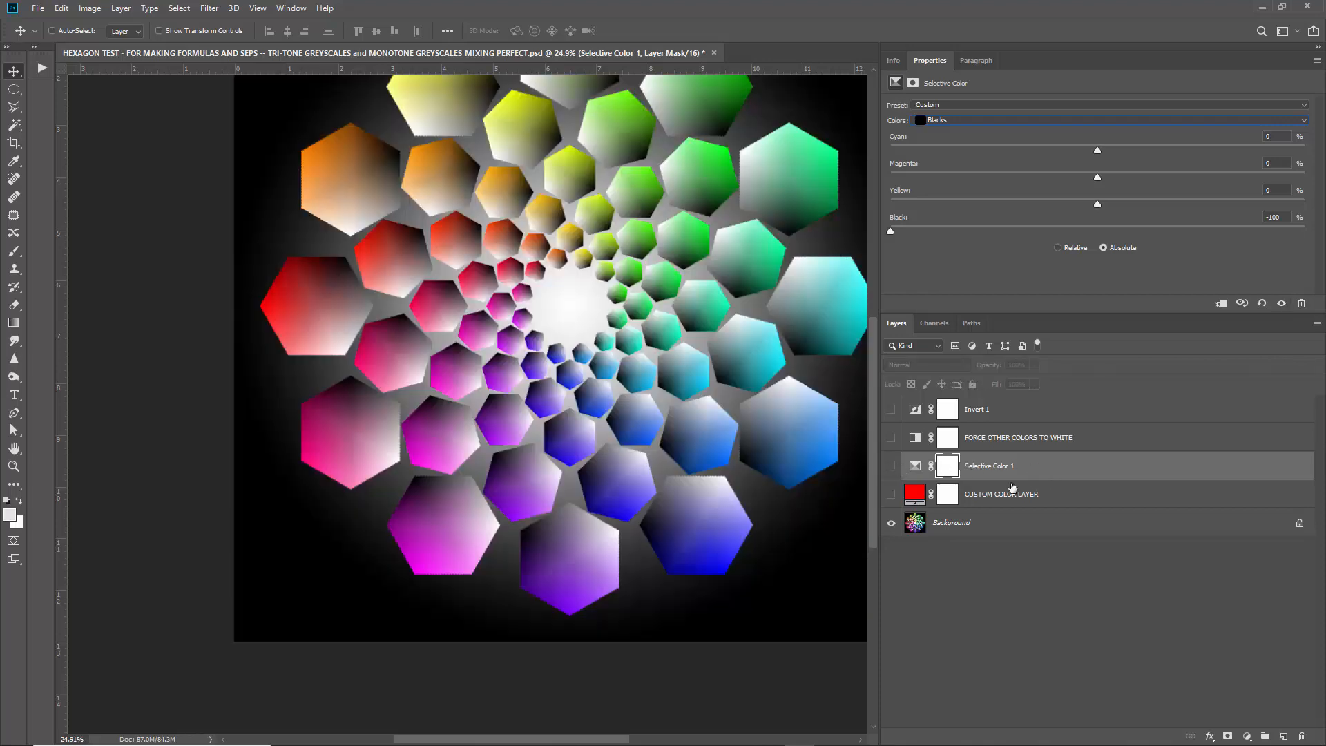
left_click(1009, 489)
left_click(1000, 475)
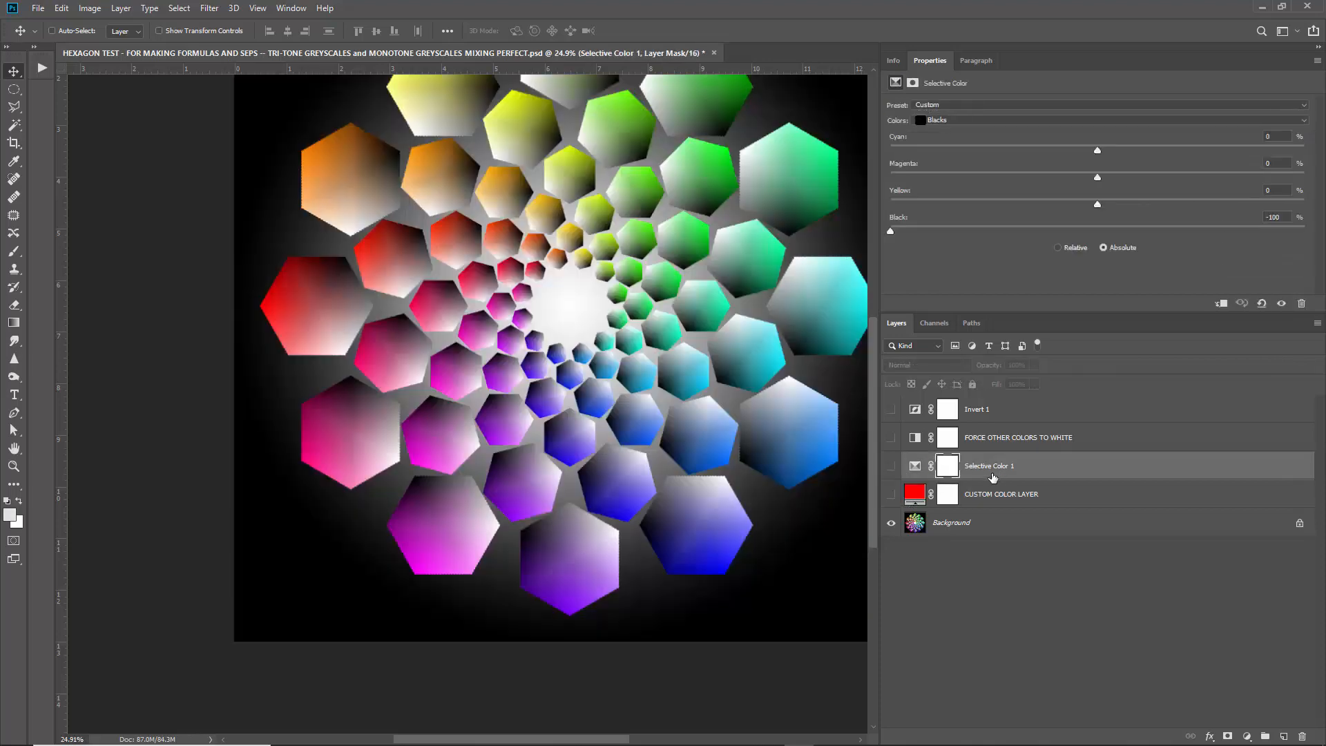
key("Delete")
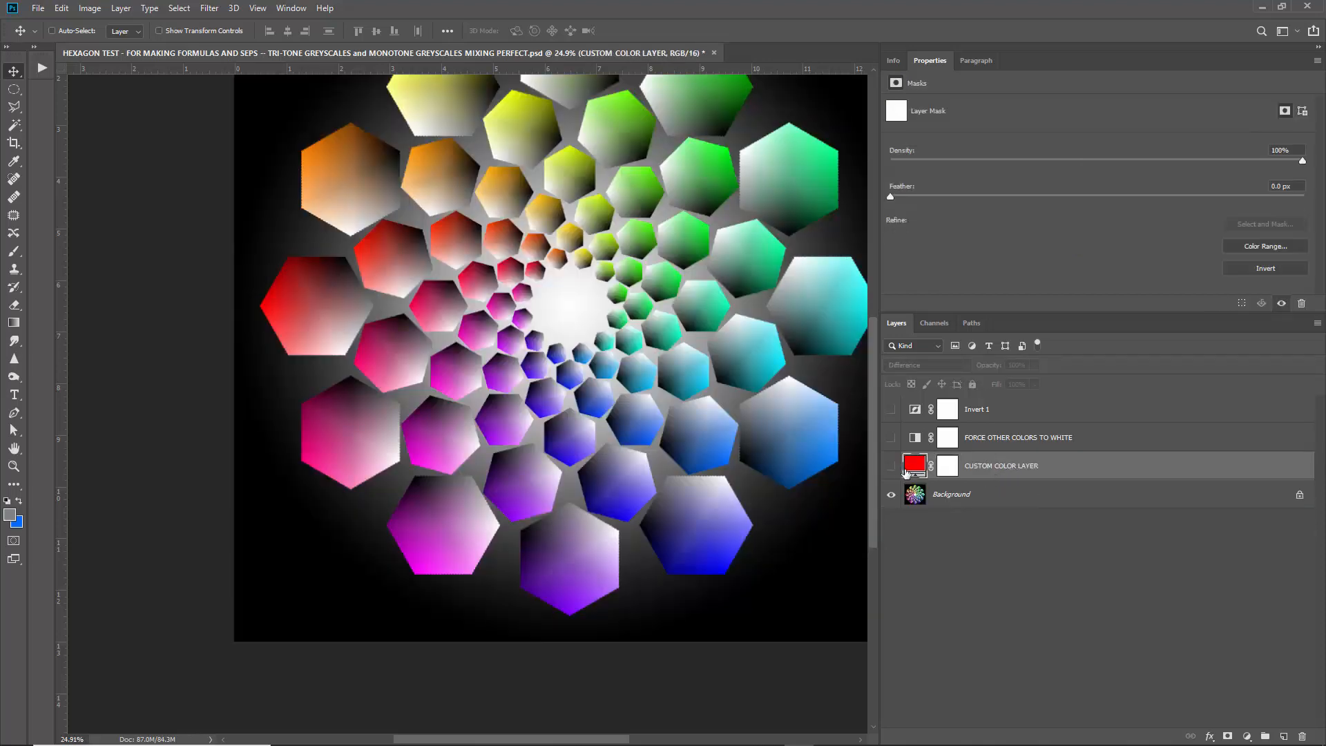
- Change CUSTOM COLOR LAYER's color to eadea2, sampled from a small yellow hexagon near the artwork's center, and show the layer
double_click(914, 468)
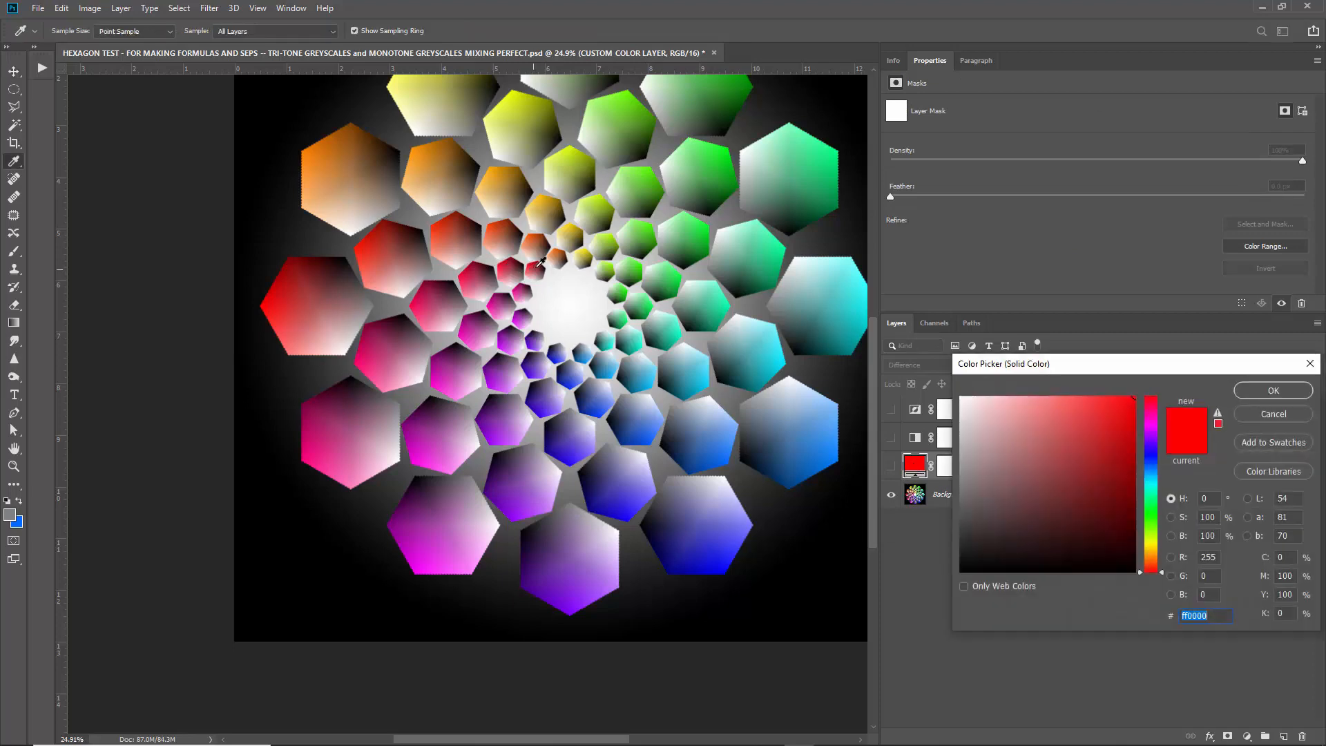
left_click(569, 239)
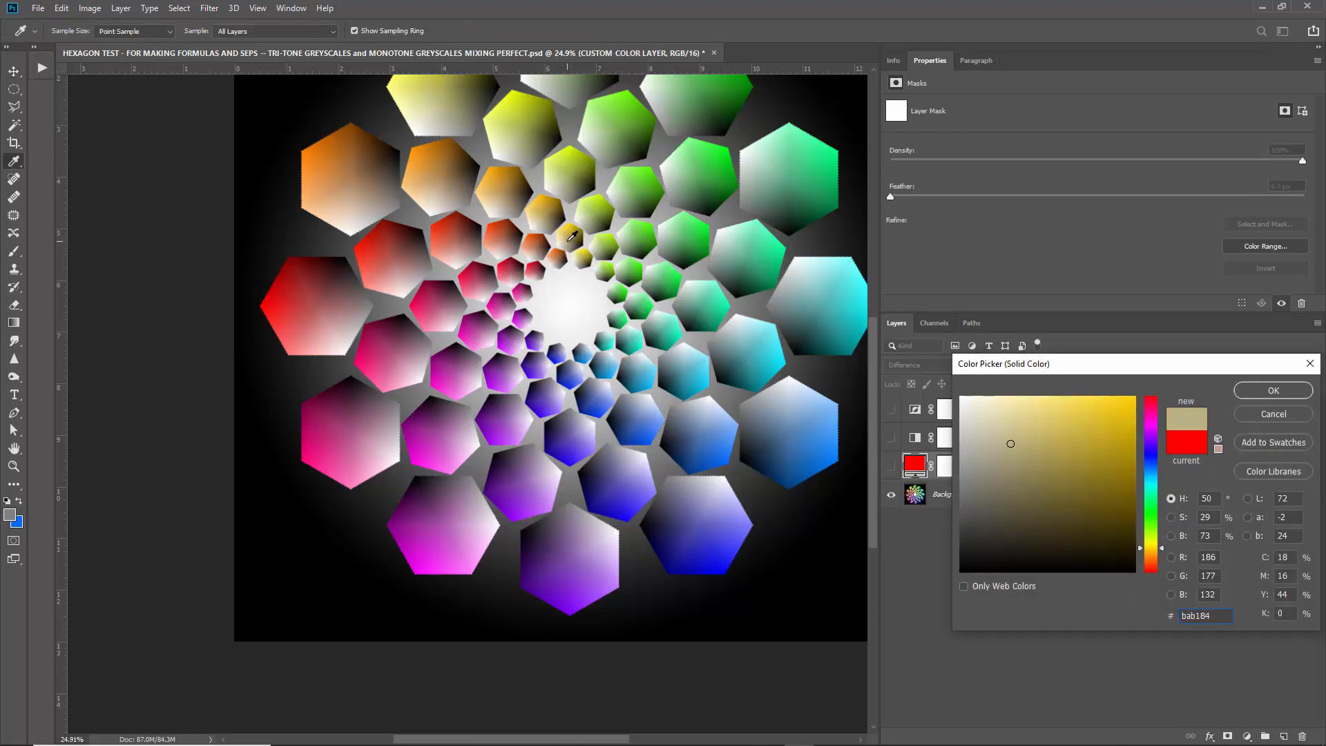
left_click(570, 239)
left_click(571, 237)
left_click(565, 239)
left_click(563, 240)
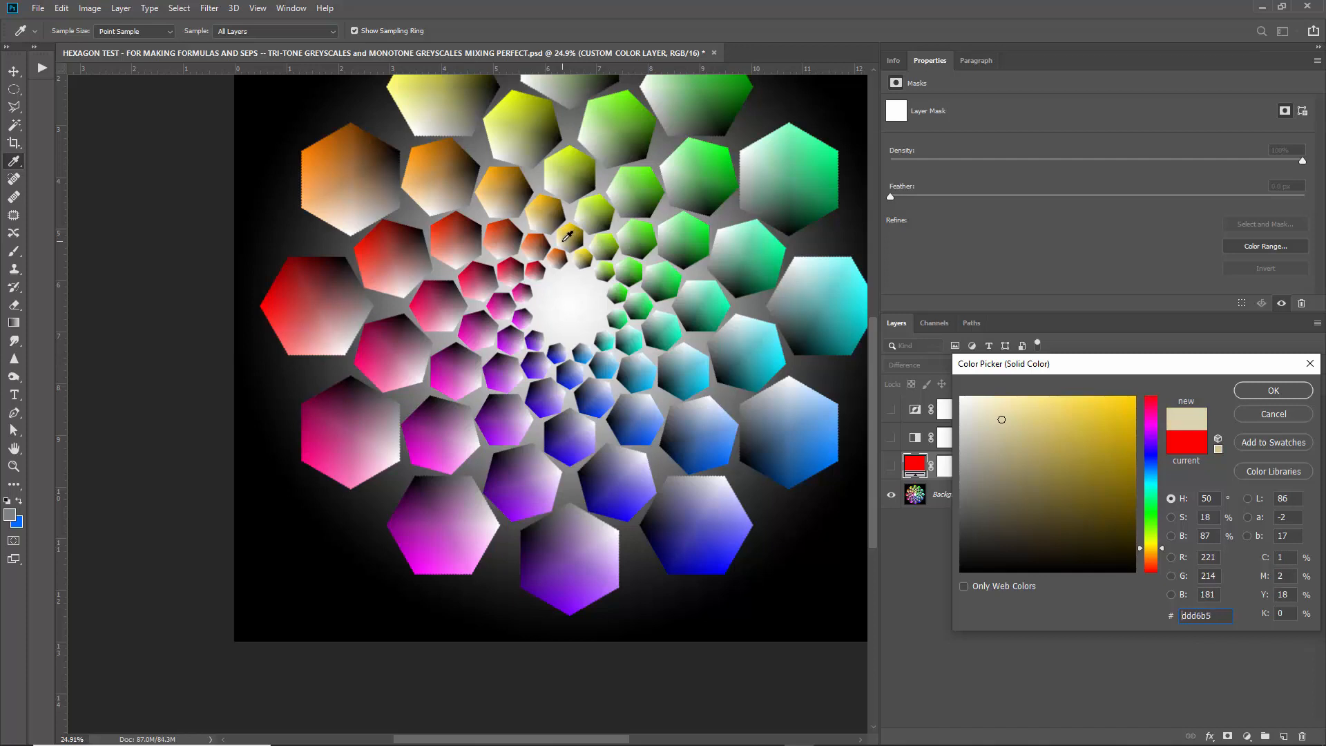
left_click(566, 236)
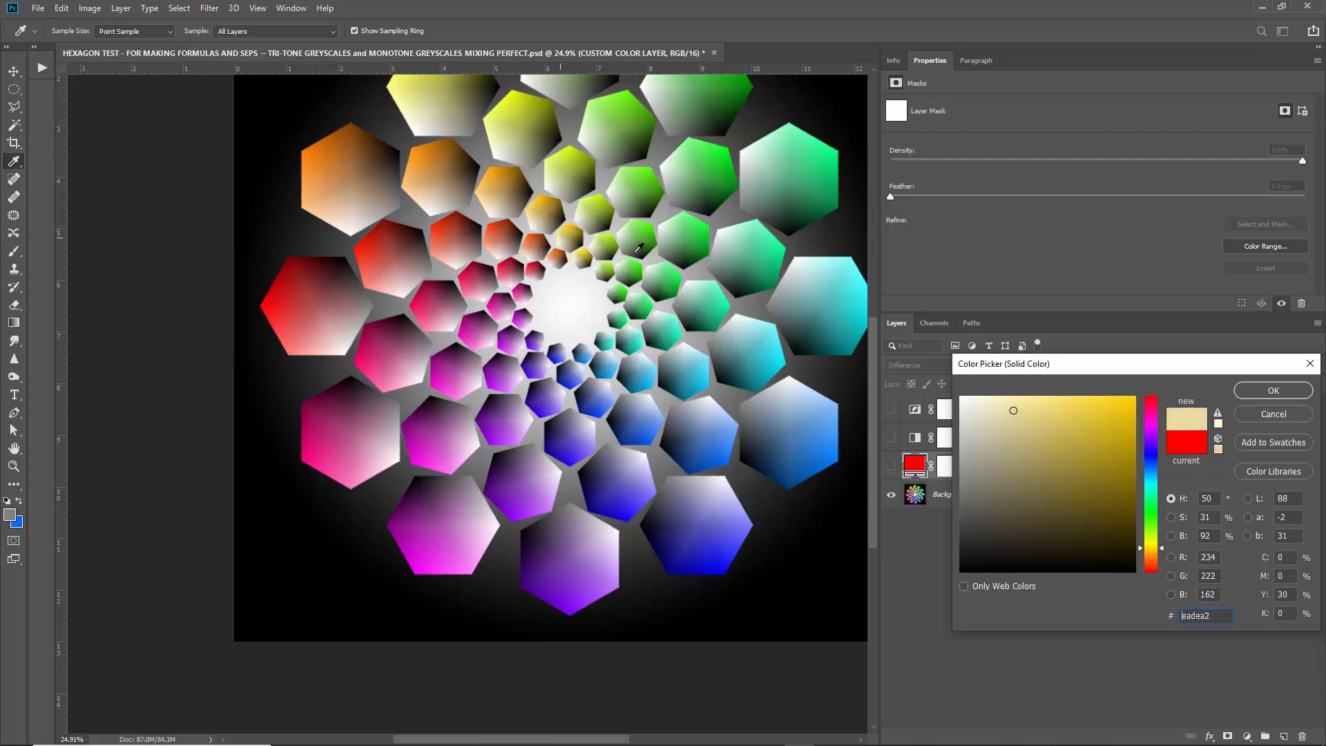
left_click(1255, 391)
left_click(892, 465)
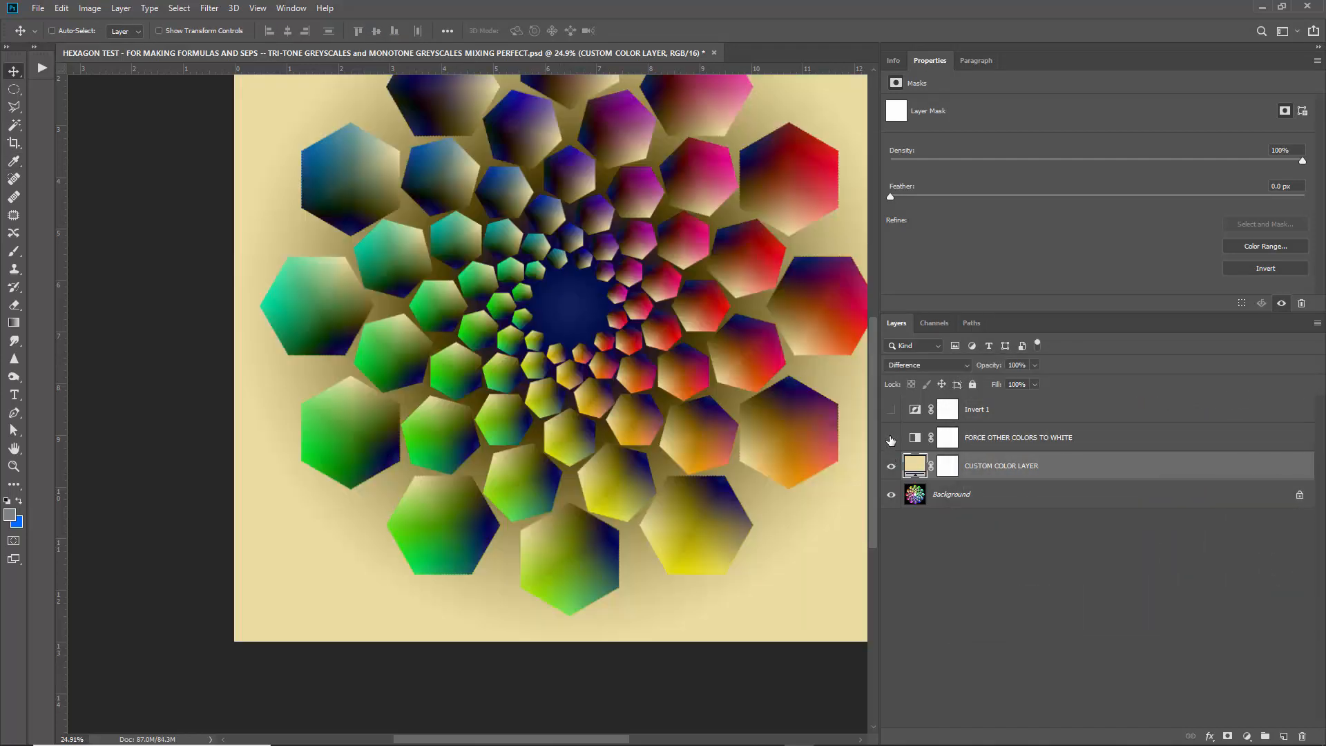
- Show the FORCE OTHER COLORS TO WHITE layer, then rename the Invert 1 layer to INVERT for MASK and show it
left_click(891, 438)
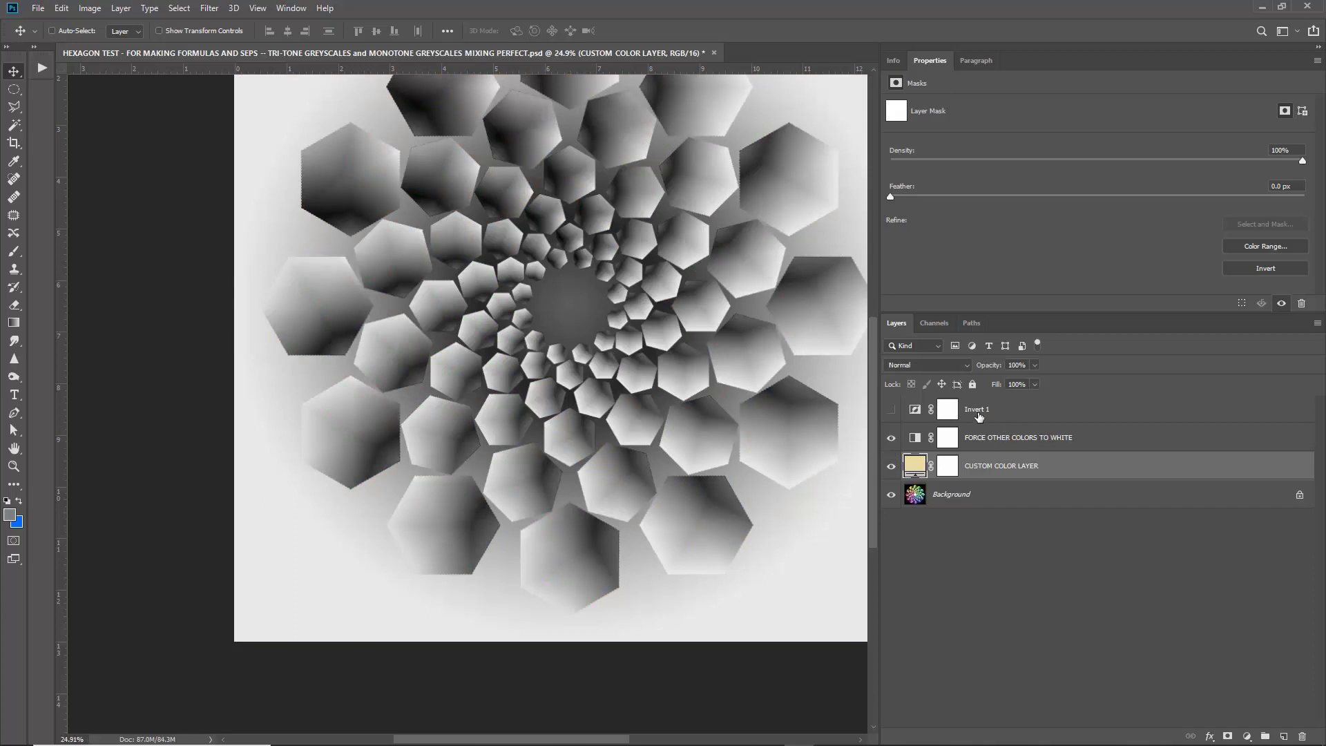
double_click(979, 411)
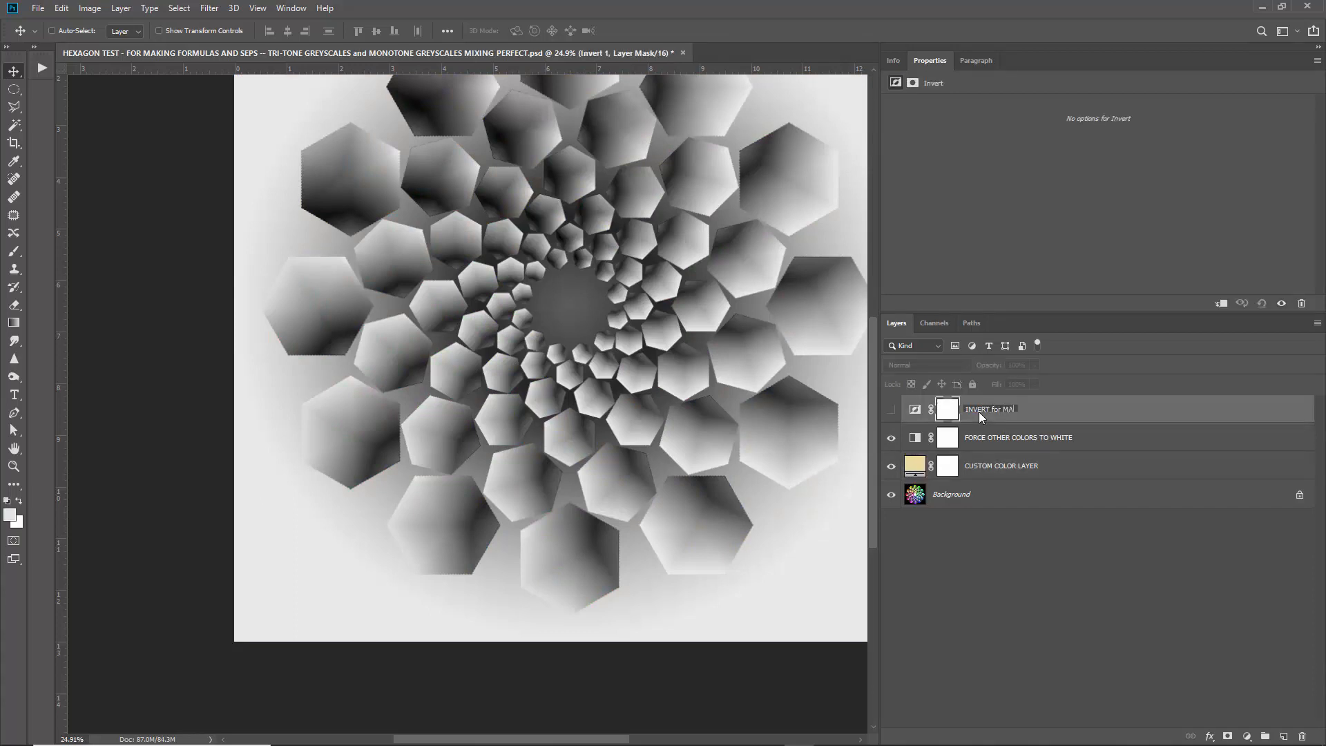
key("Return")
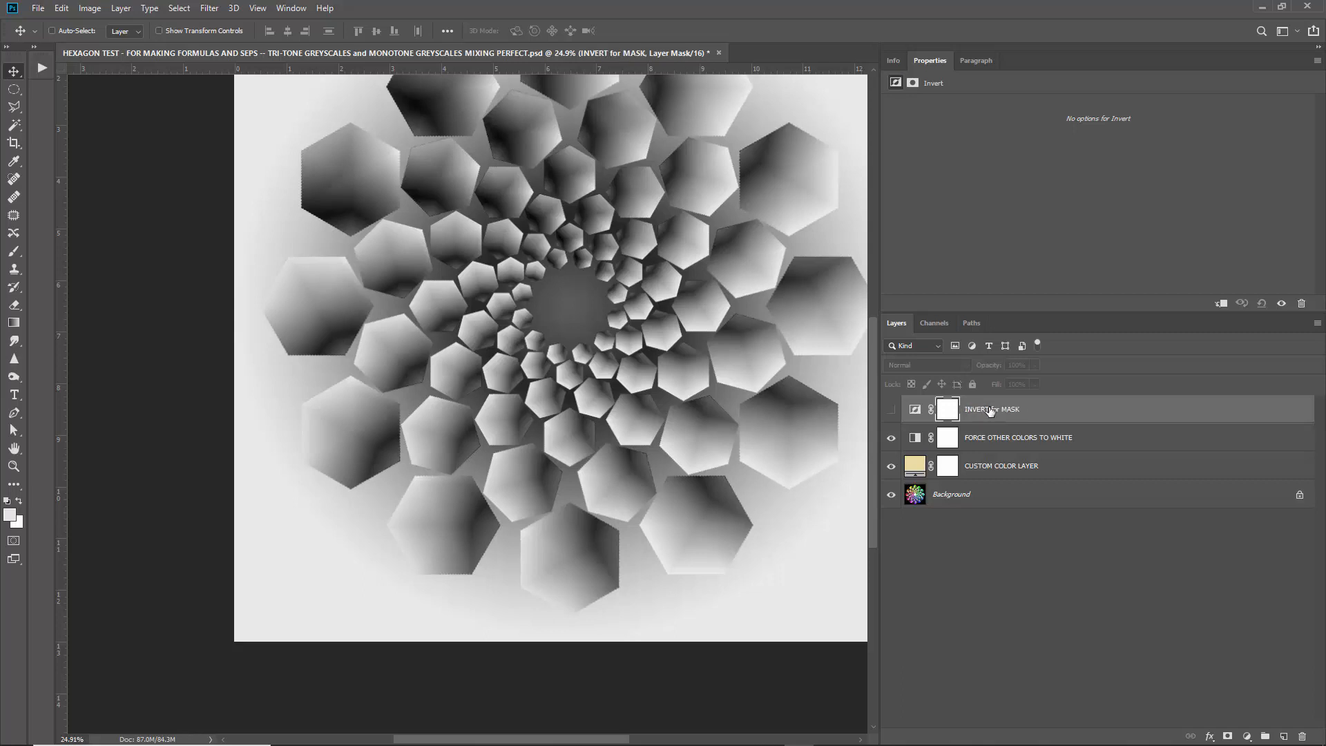
left_click(890, 411)
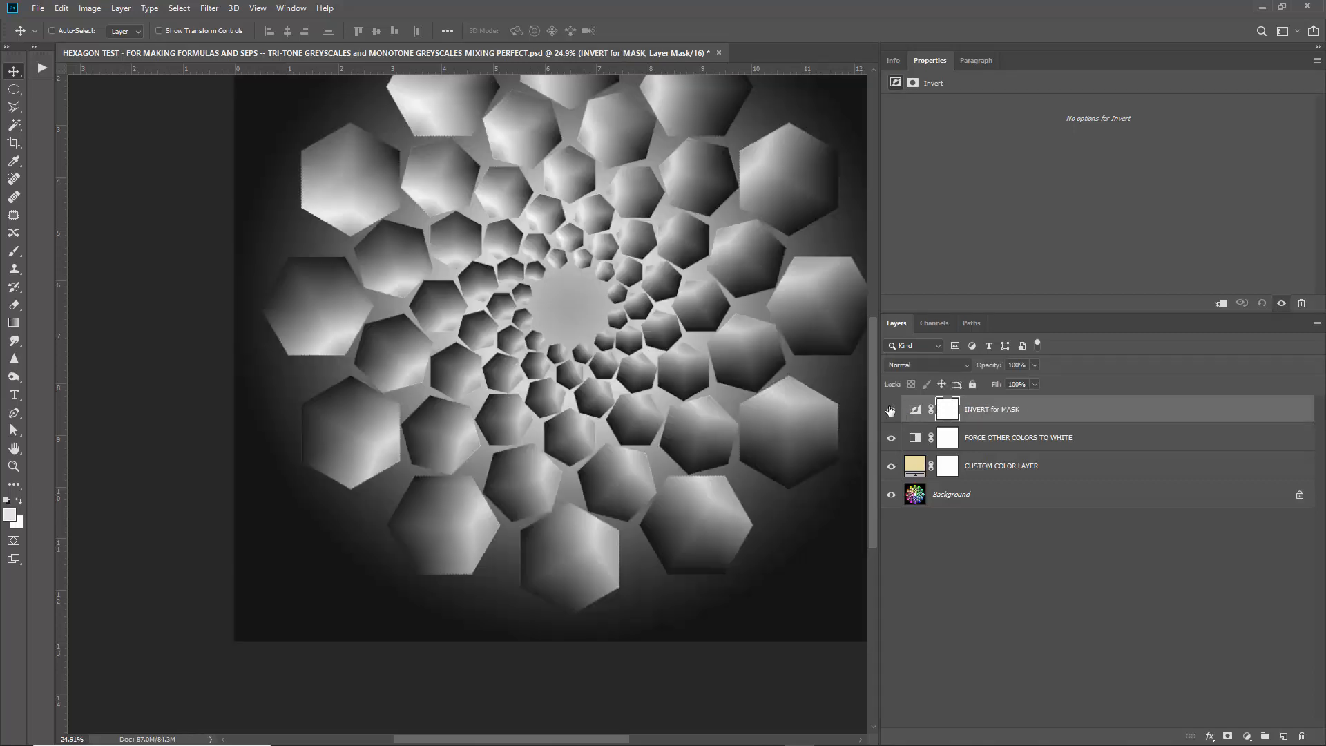
- Add a Levels adjustment layer above INVERT for MASK and set its white input level to 103
left_click(1247, 737)
left_click(1236, 552)
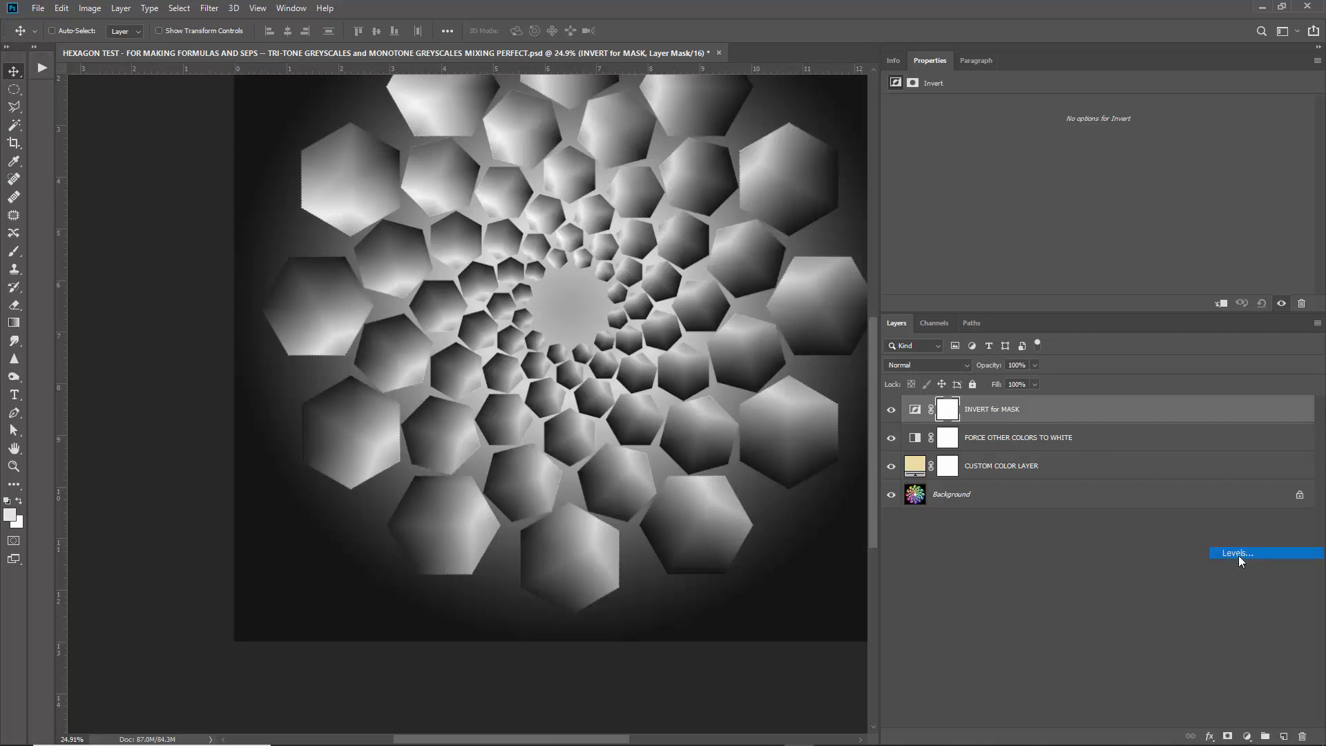
left_click_drag(1193, 206, 1092, 212)
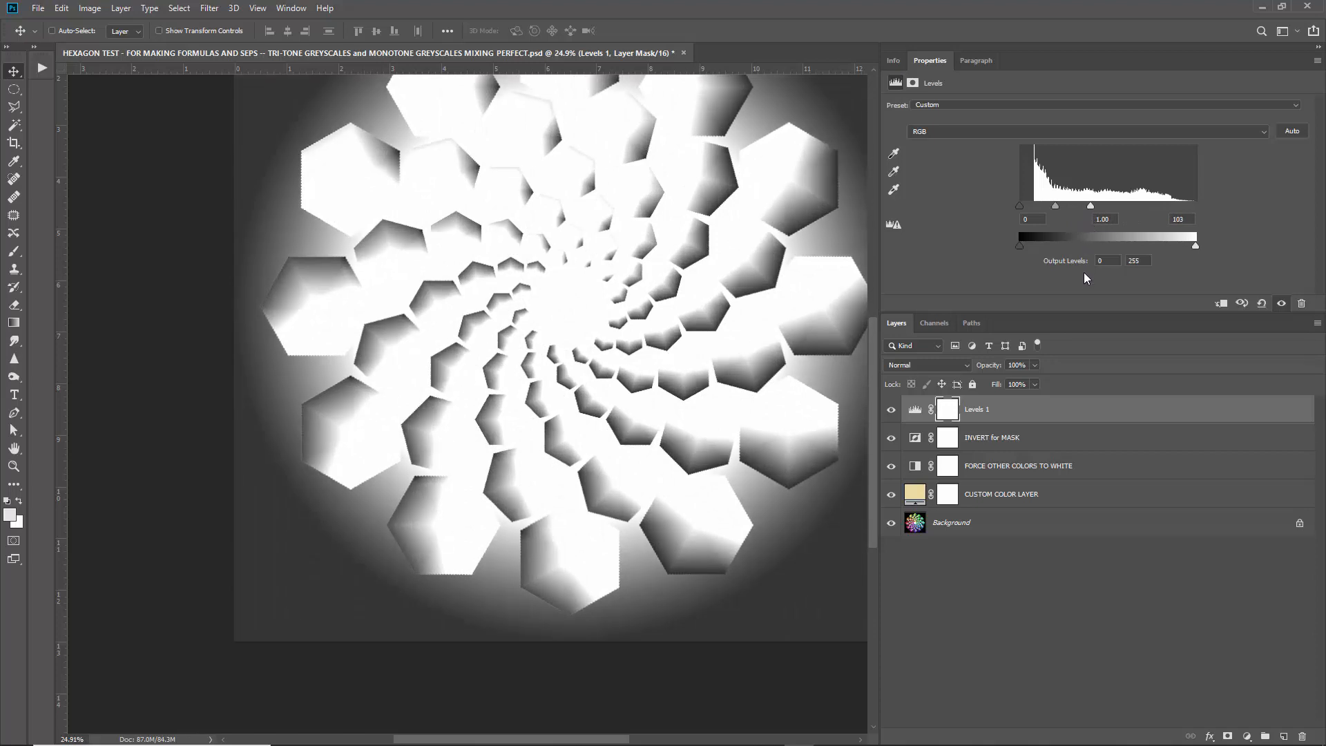
- Hide Levels 1, INVERT for MASK, FORCE OTHER COLORS TO WHITE and CUSTOM COLOR LAYER to view the original artwork
left_click(891, 409)
left_click(891, 439)
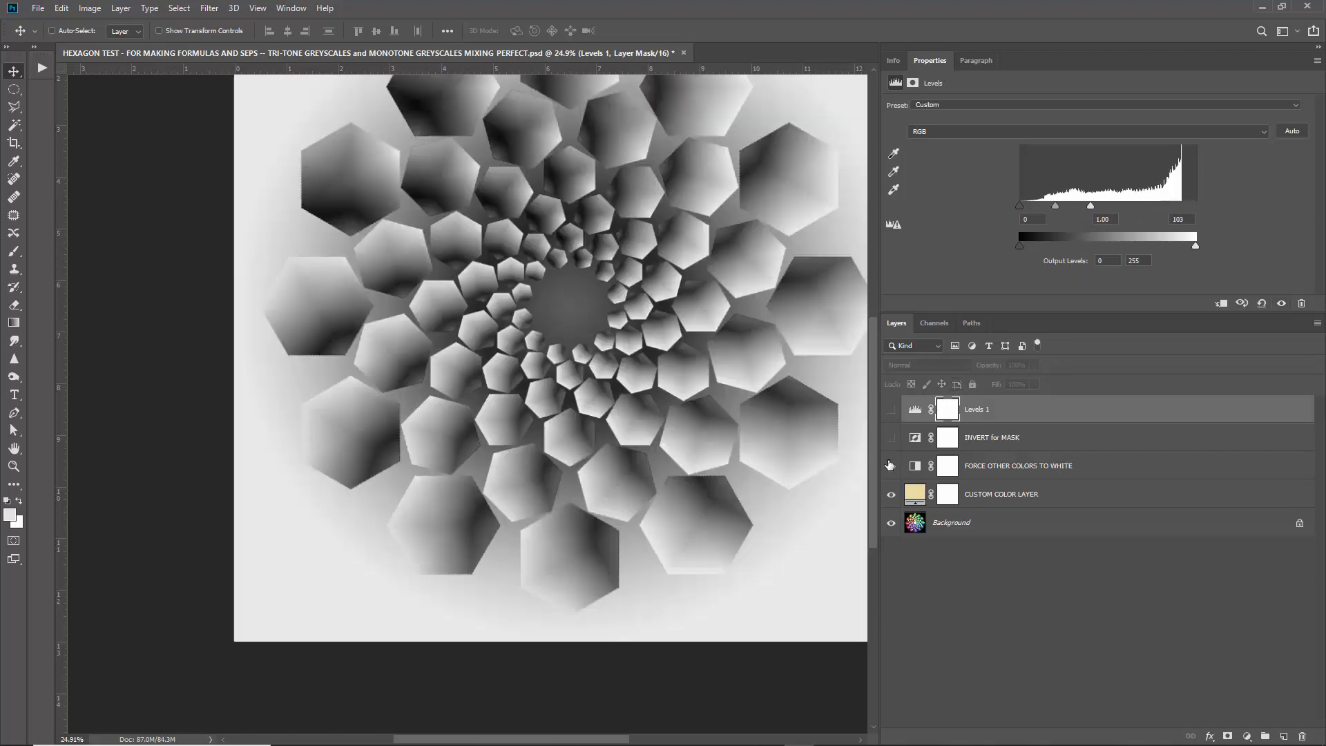
left_click(890, 466)
left_click(891, 495)
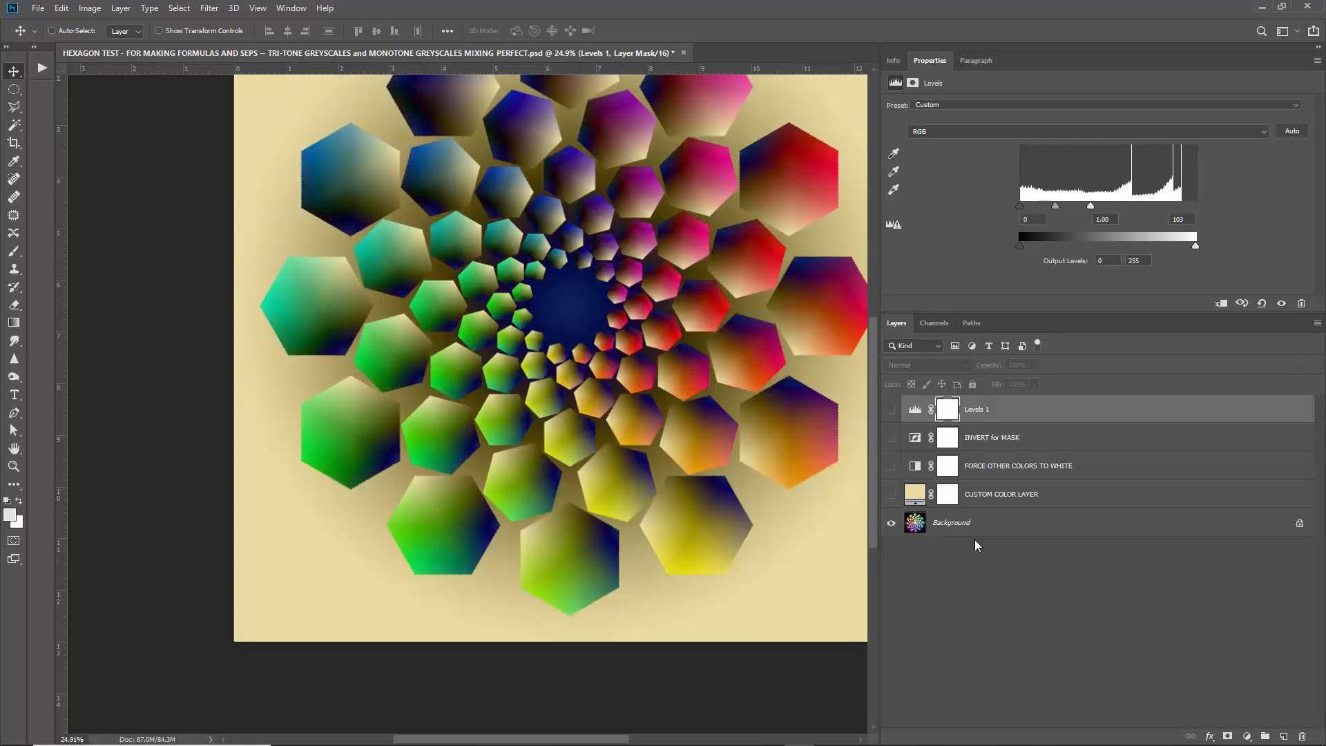
left_click(975, 540)
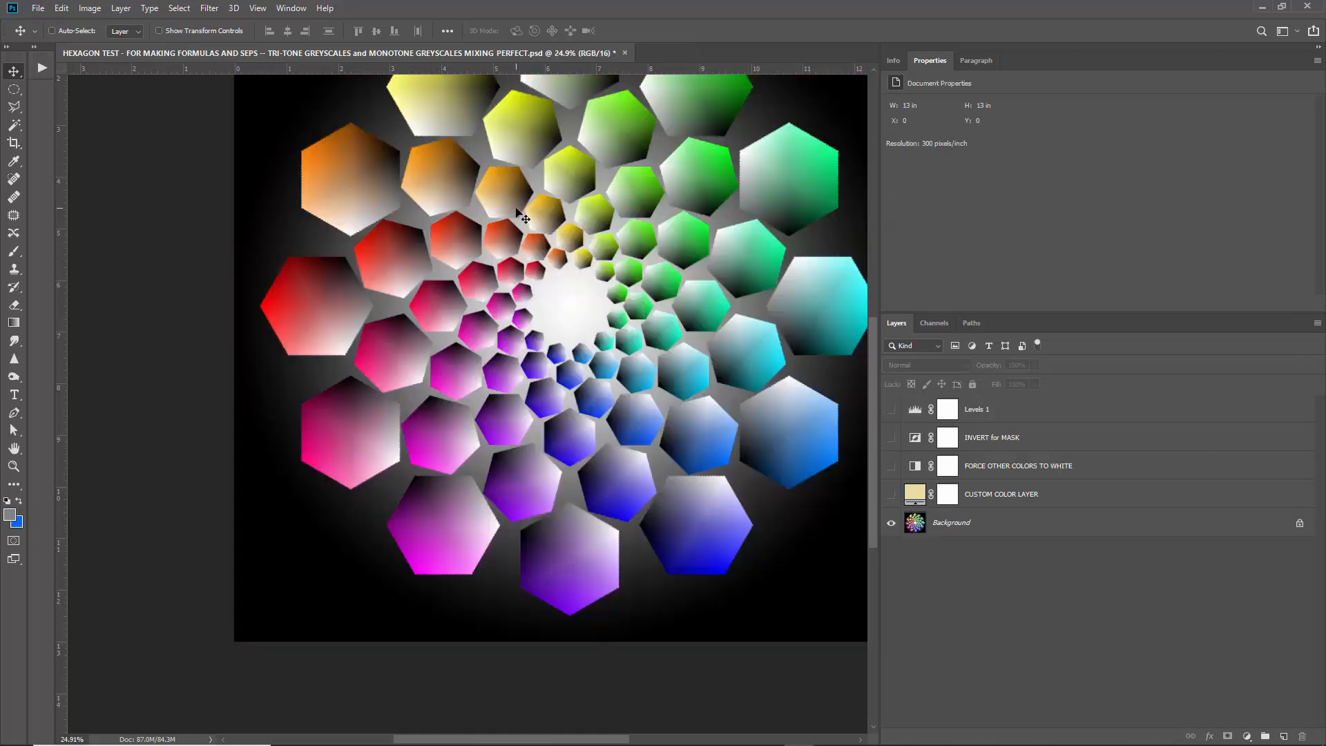
- Show the four layers above the Background again one at a time, from CUSTOM COLOR LAYER up to Levels 1
left_click(891, 494)
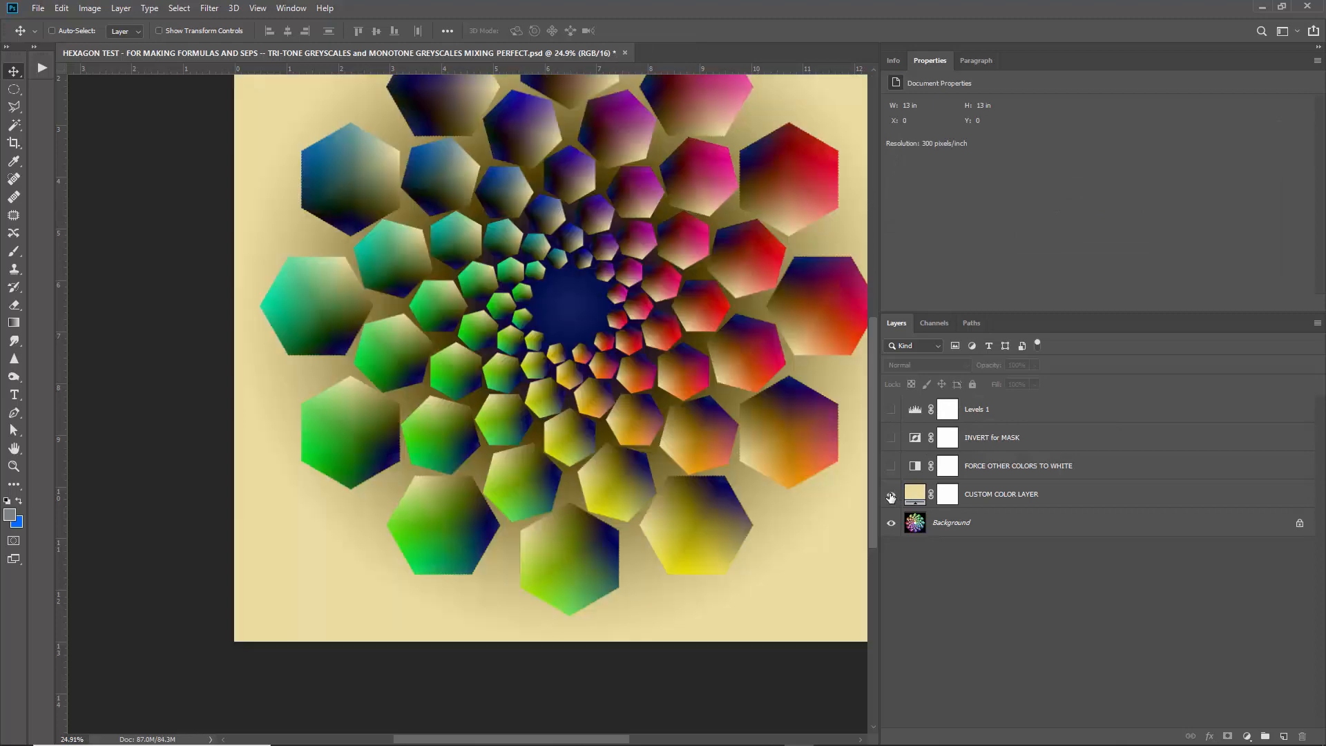
left_click(890, 466)
left_click(891, 437)
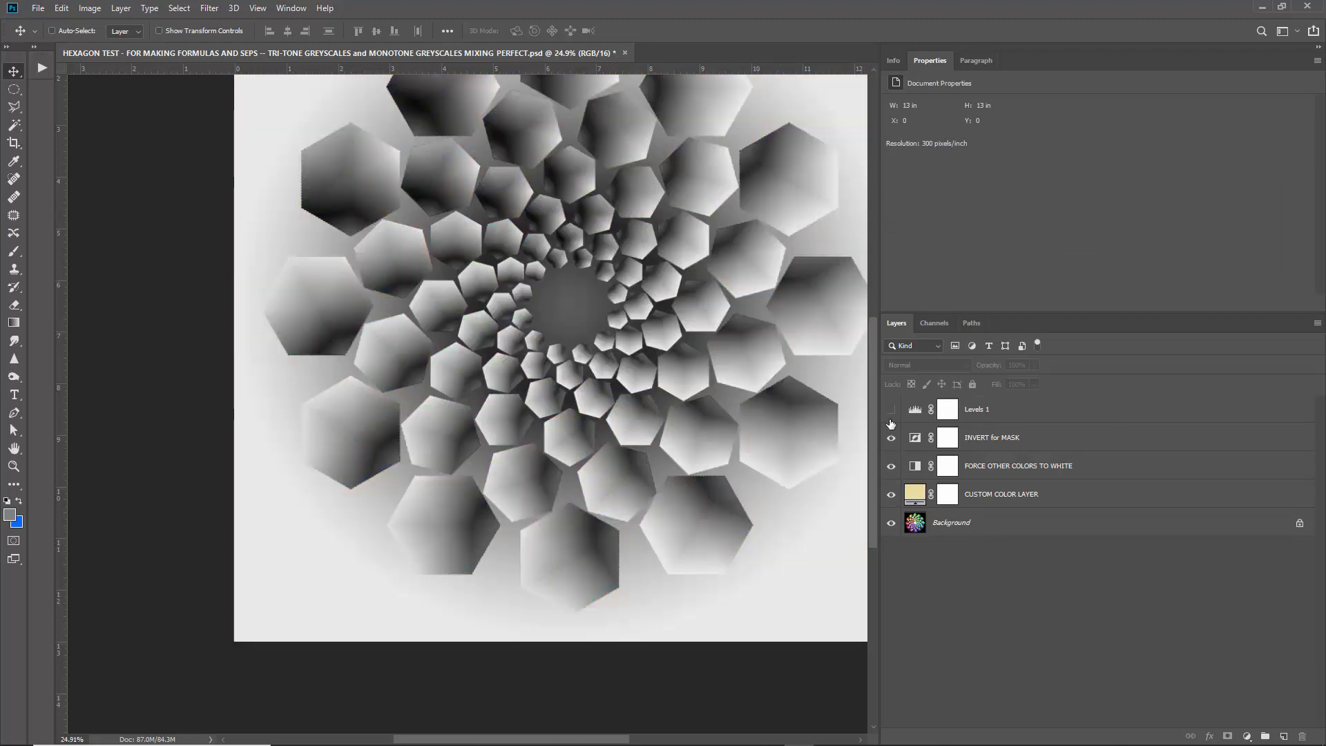
left_click(890, 409)
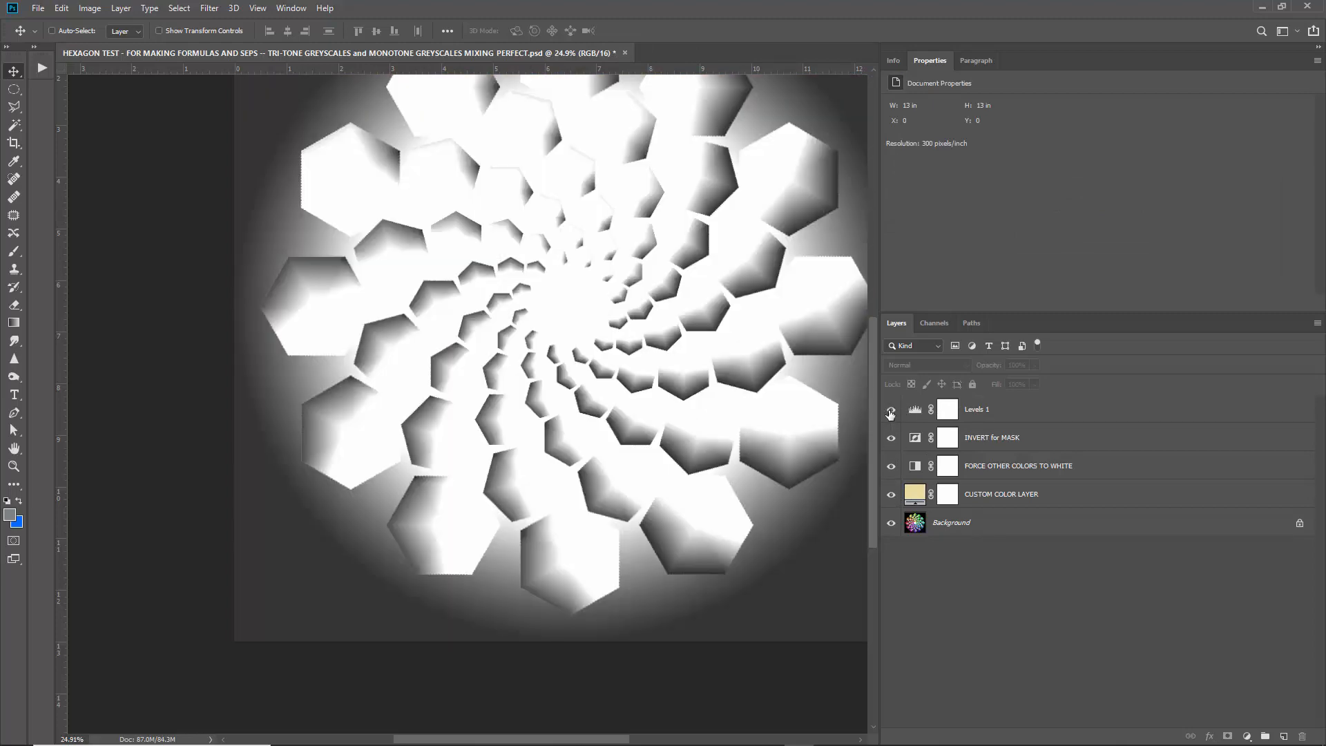
- Hide the INVERT for MASK layer and set the Levels 1 white input level to 255
left_click(891, 409)
left_click(890, 438)
left_click(891, 409)
left_click(913, 410)
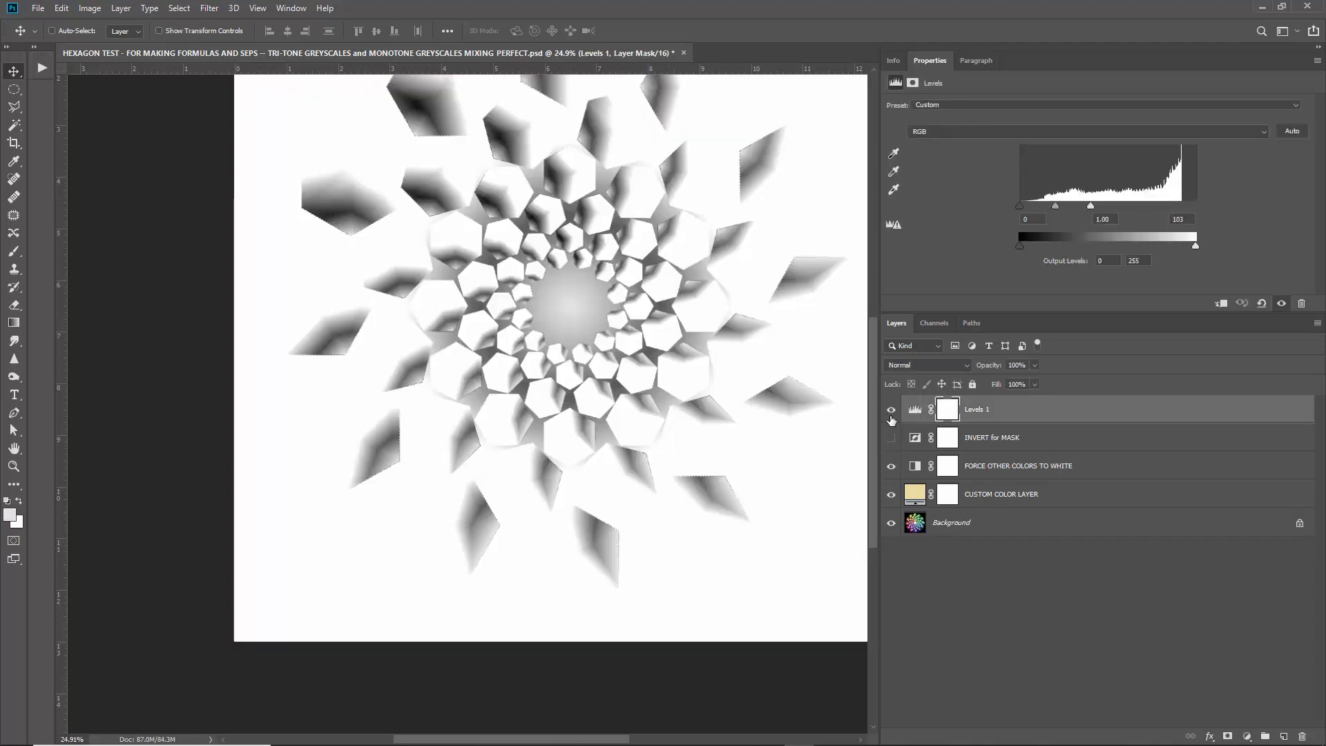
left_click_drag(1090, 205, 1276, 208)
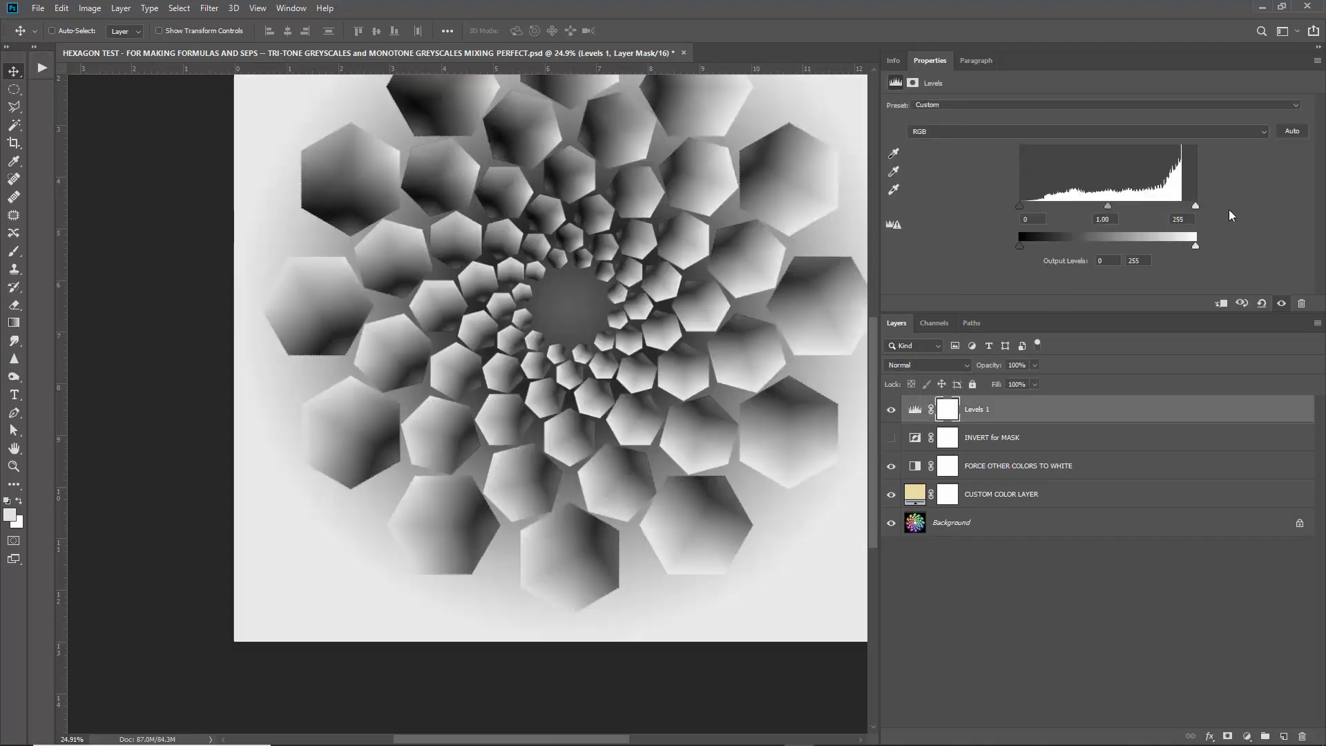
- Compare the greyscale result with the original artwork and the CUSTOM COLOR LAYER difference by toggling the layers' visibility
scroll(539, 221, "up", 8)
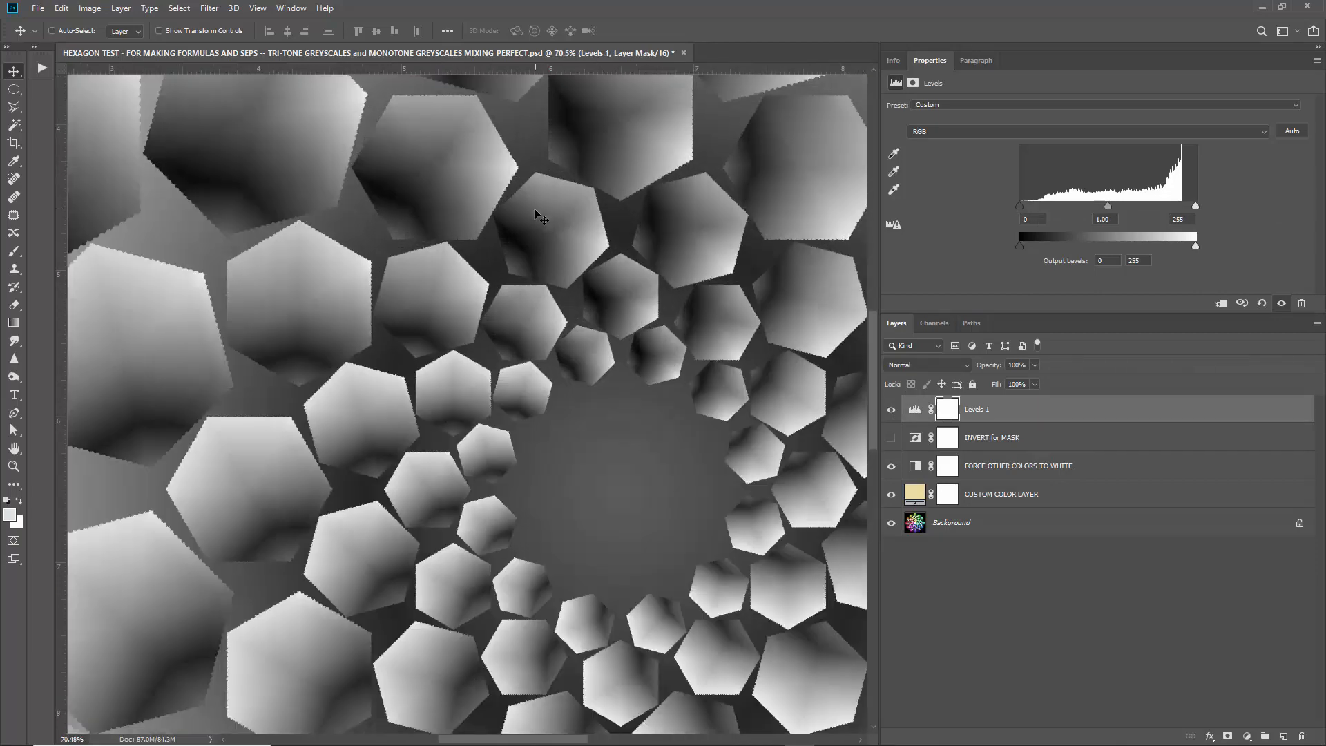
scroll(555, 261, "down", 5)
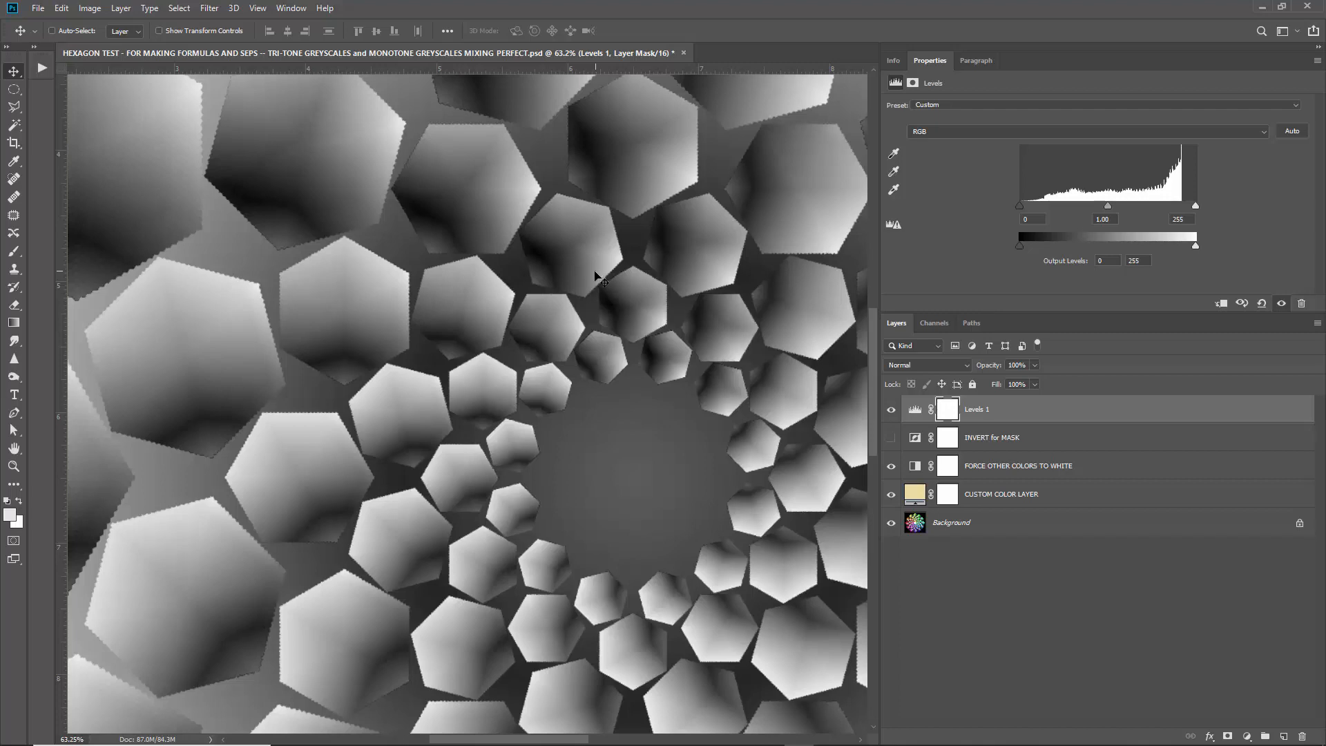
scroll(595, 276, "down", 3)
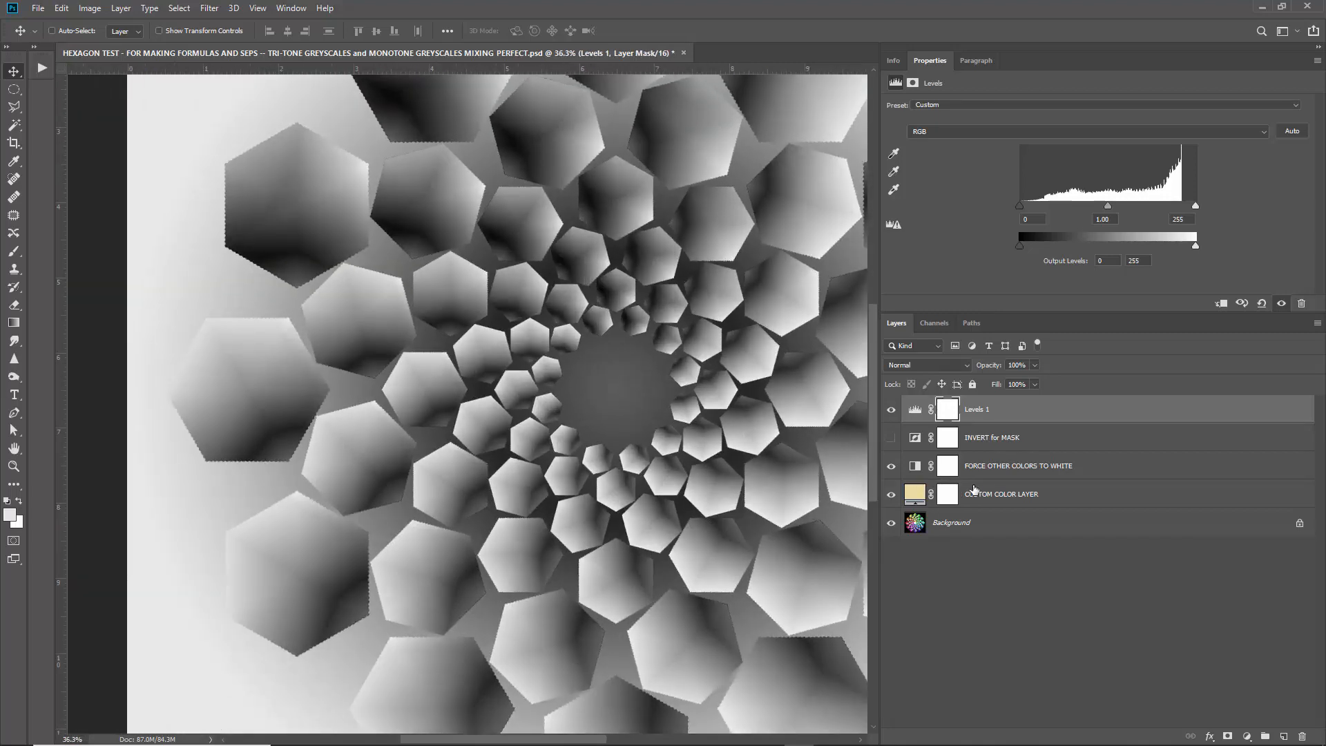
left_click_drag(890, 409, 892, 497)
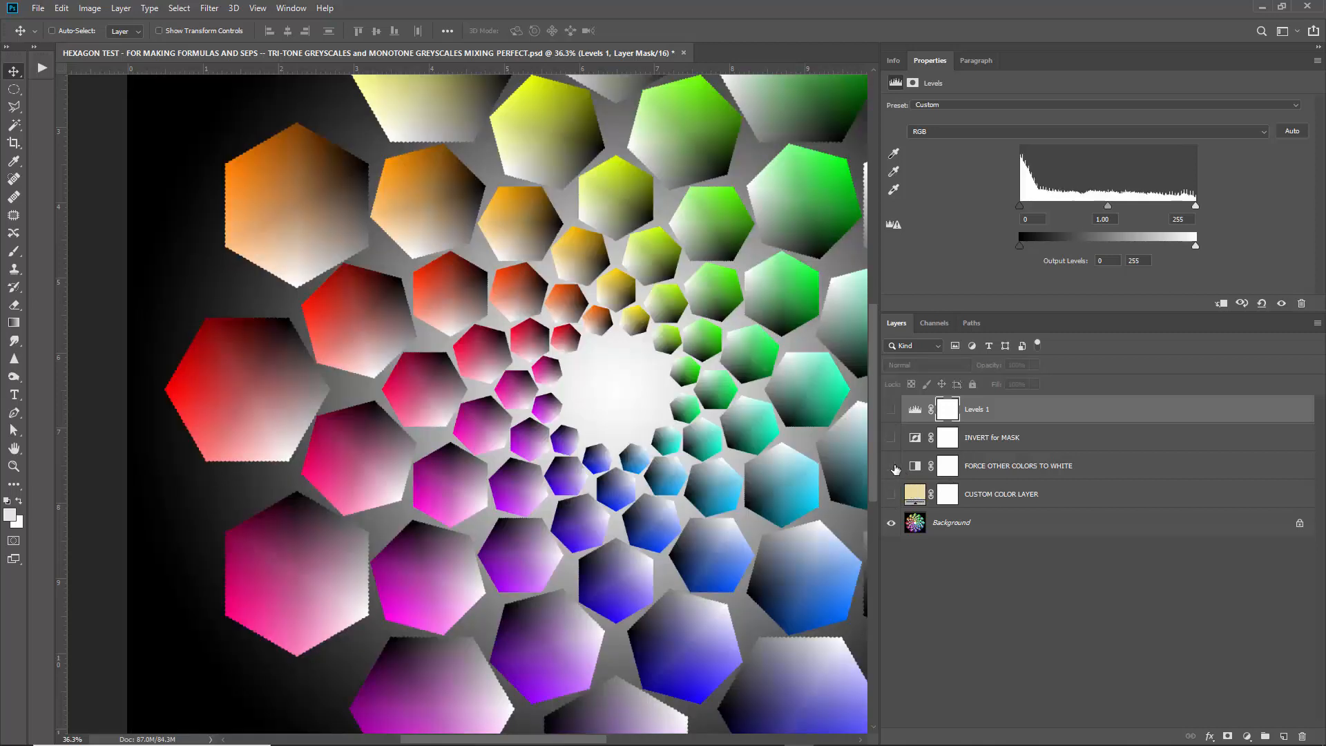
left_click(891, 494)
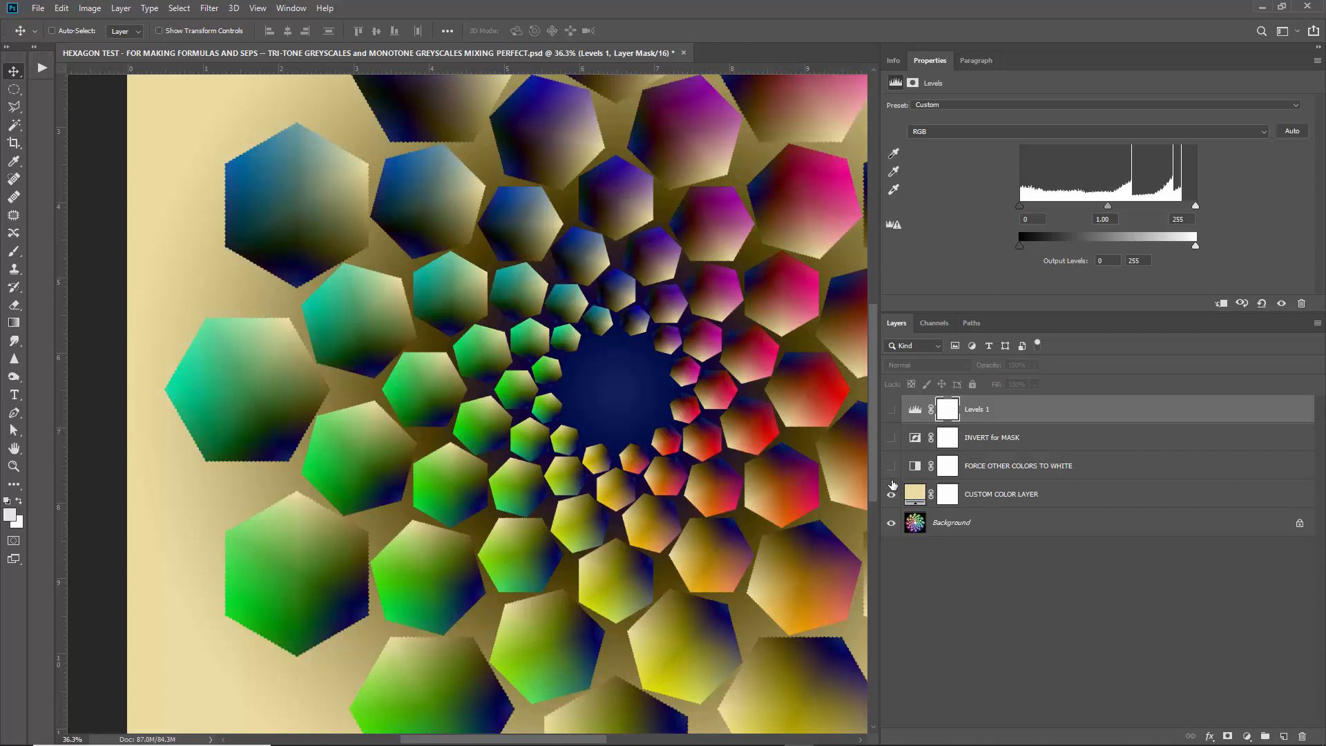
left_click(1012, 496)
left_click(892, 466)
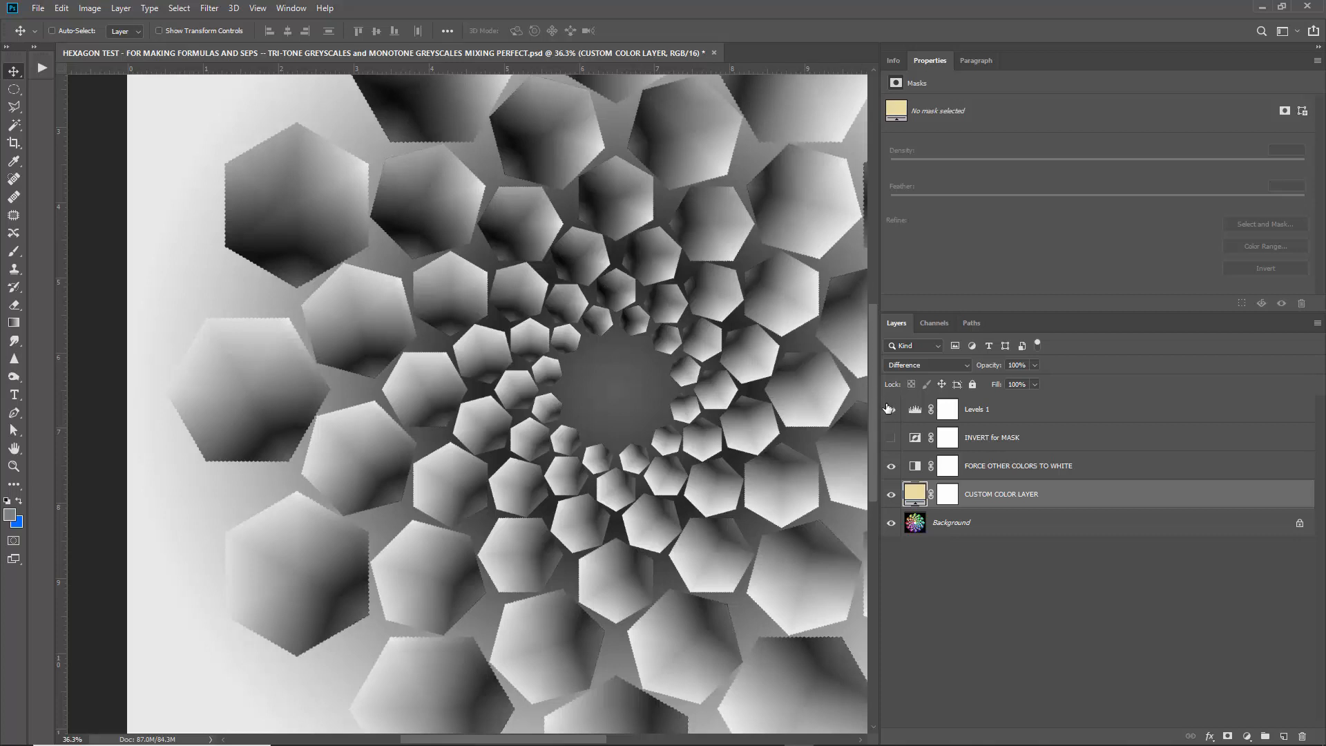
- Set the Levels 1 white input level to 38
left_click(910, 408)
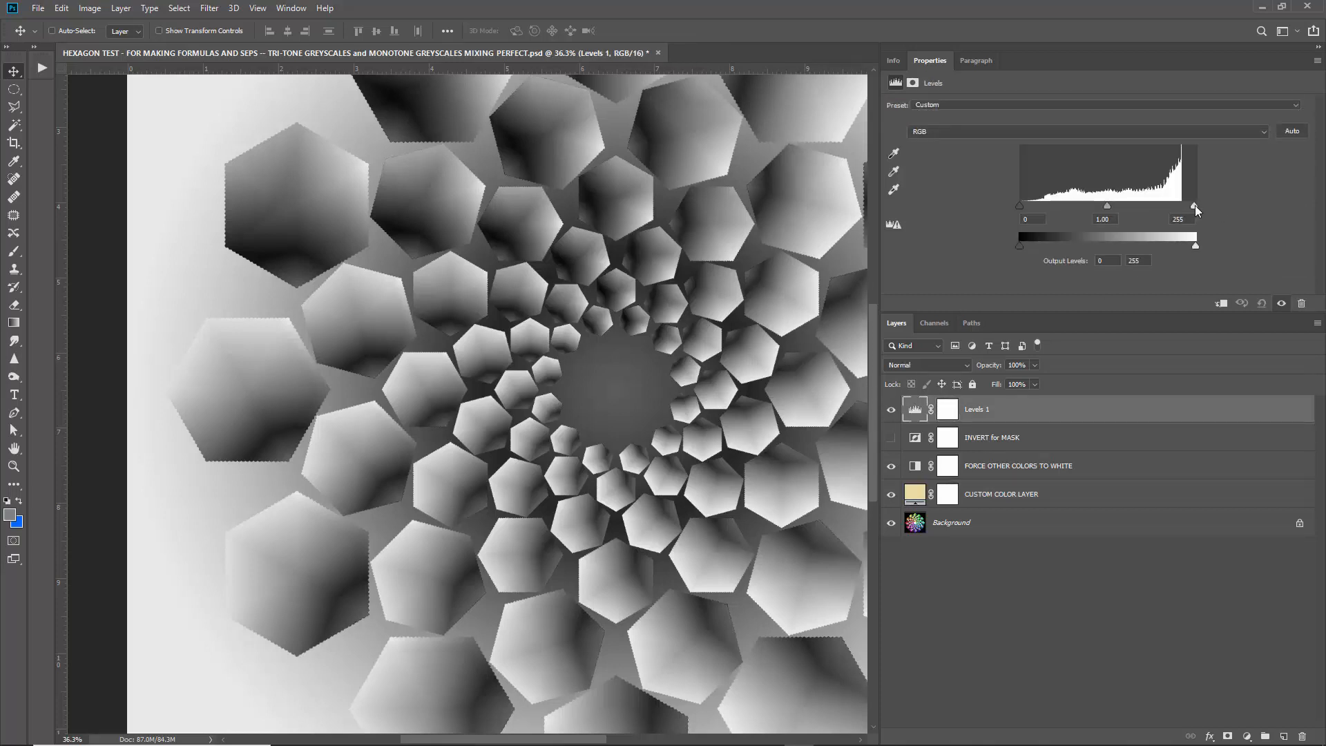
left_click_drag(1194, 205, 1046, 220)
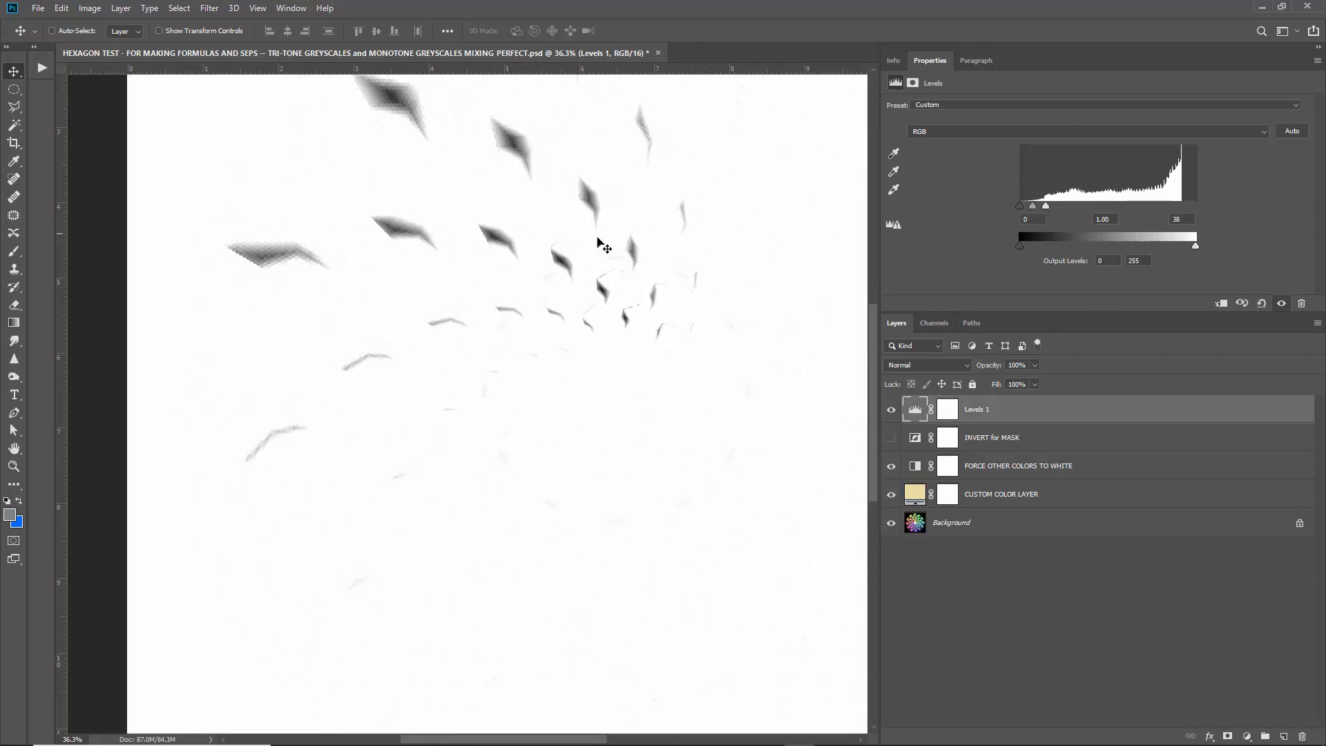
- Examine the darkest pixels inside the dark diamond-shaped patches around the artwork's center at high magnification
scroll(476, 352, "down", 2)
scroll(449, 346, "up", 8)
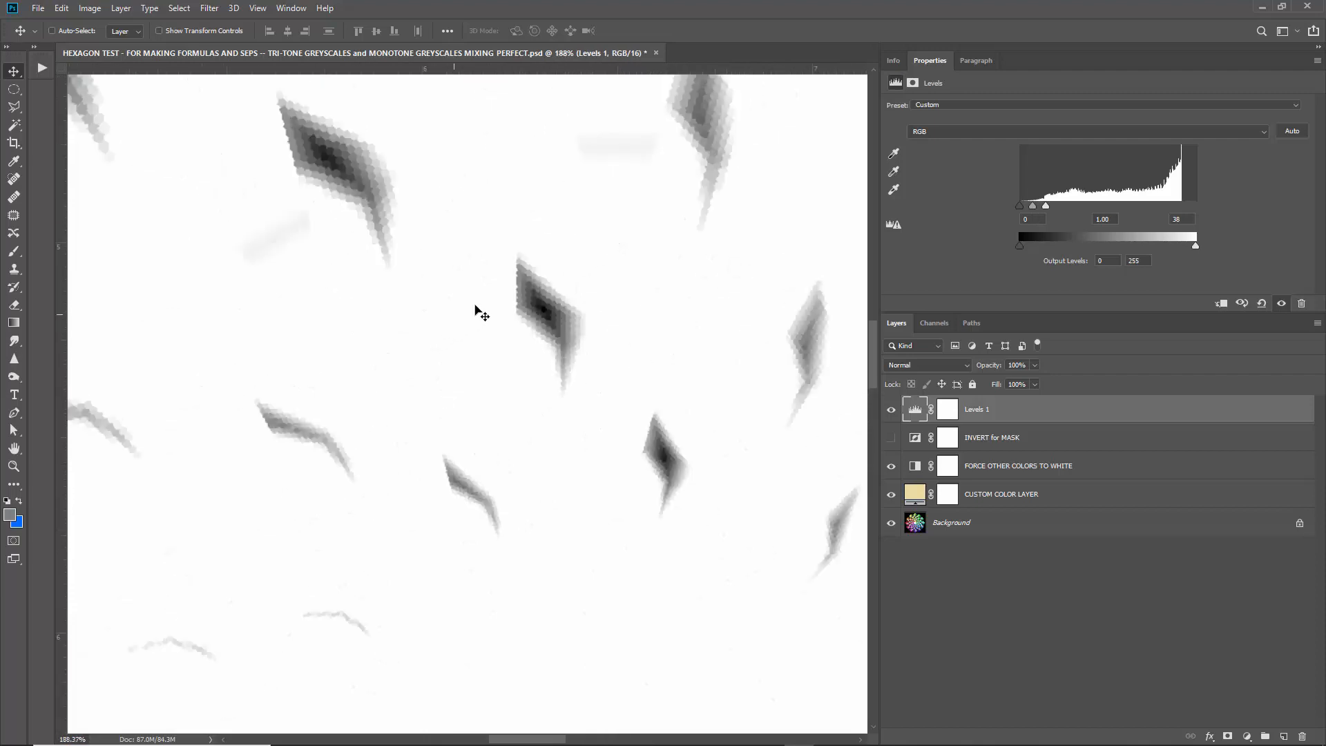
scroll(573, 393, "up", 1)
scroll(608, 424, "up", 2)
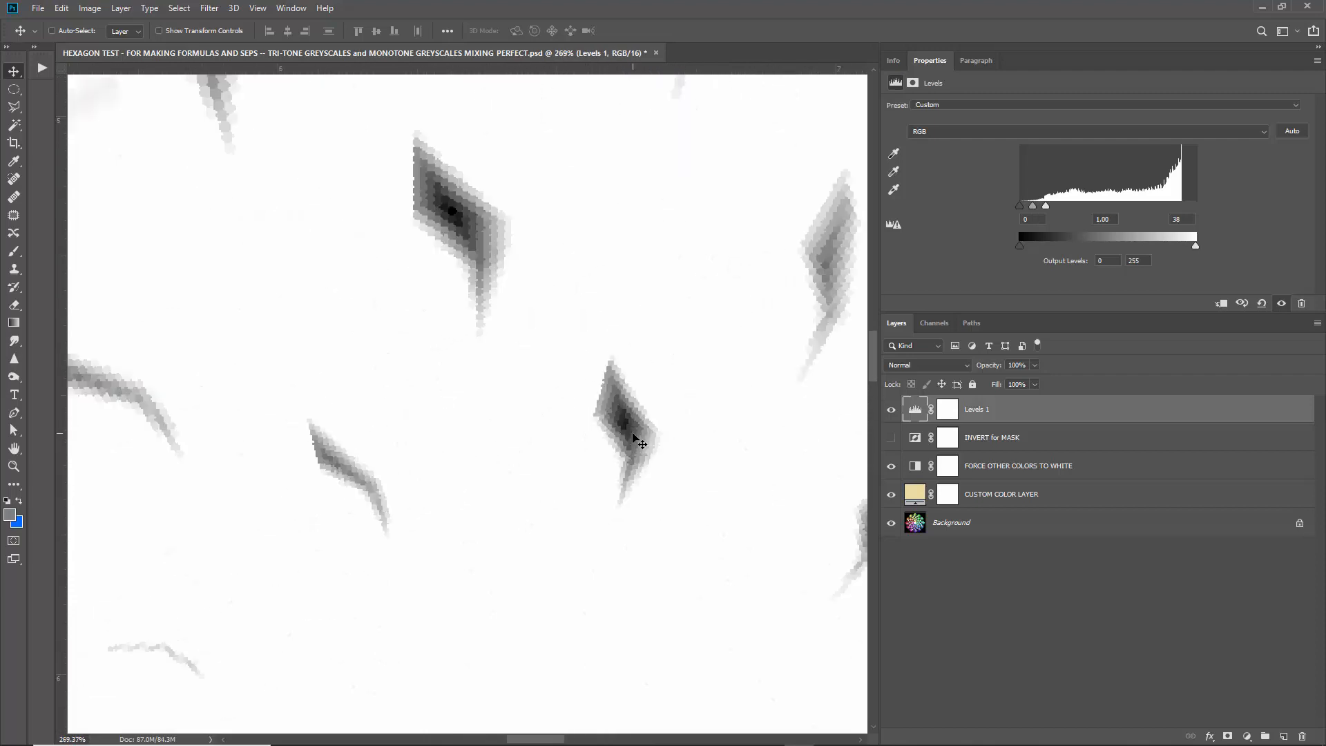
scroll(621, 424, "up", 1)
scroll(611, 414, "down", 1)
scroll(608, 411, "up", 3)
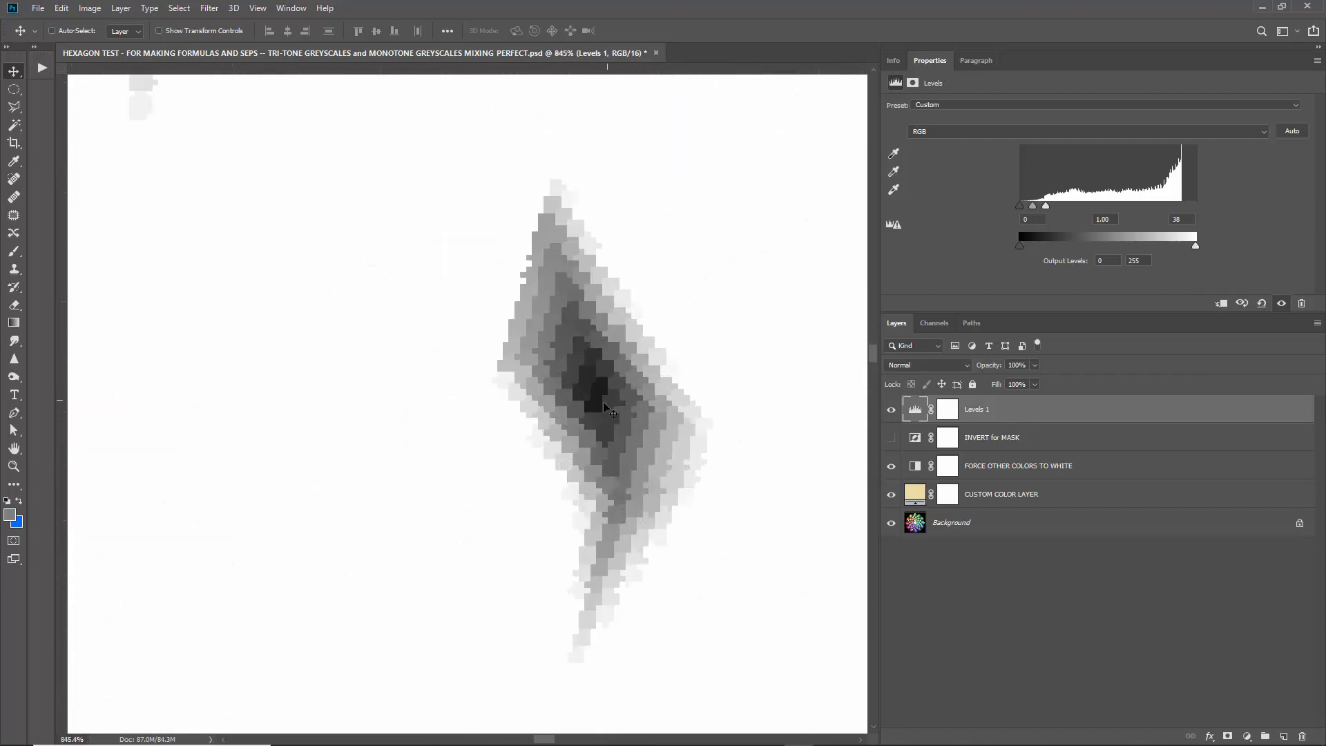
scroll(608, 407, "up", 3)
scroll(597, 386, "down", 3)
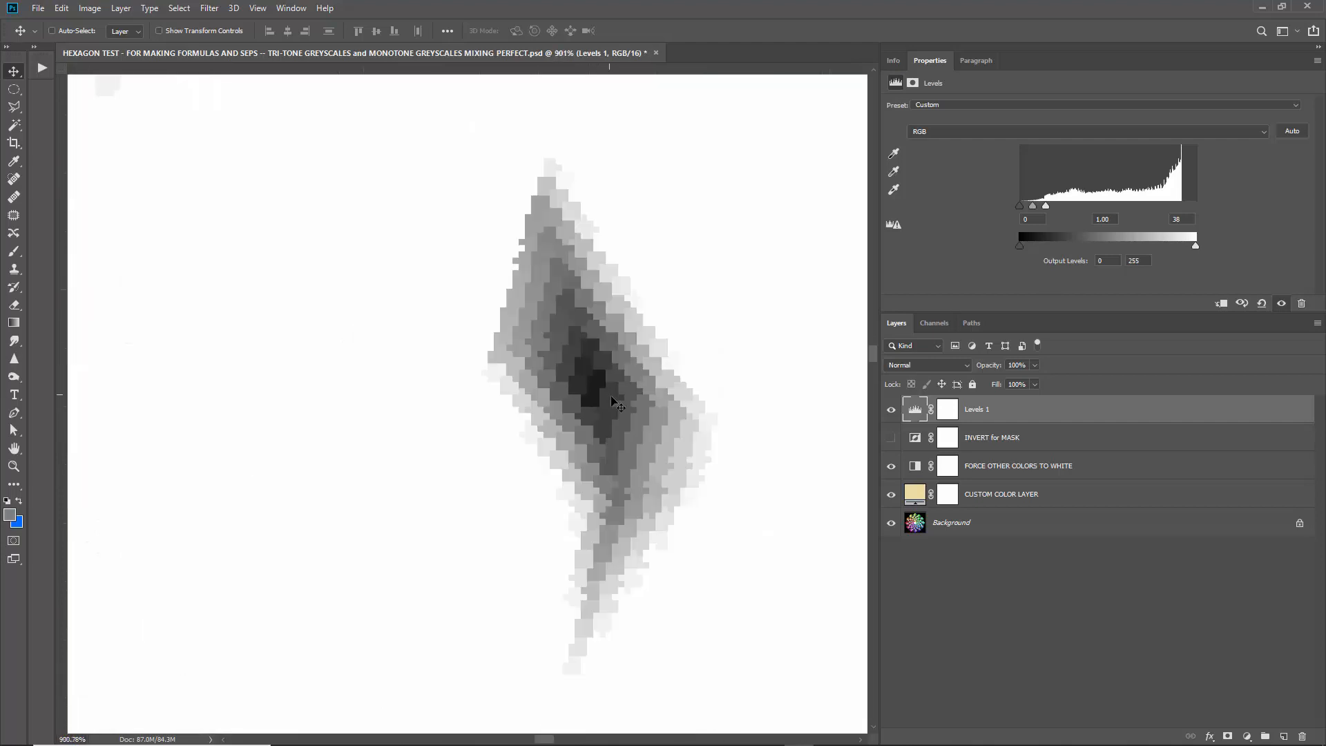
scroll(607, 415, "down", 3)
scroll(438, 228, "up", 2)
scroll(545, 256, "up", 4)
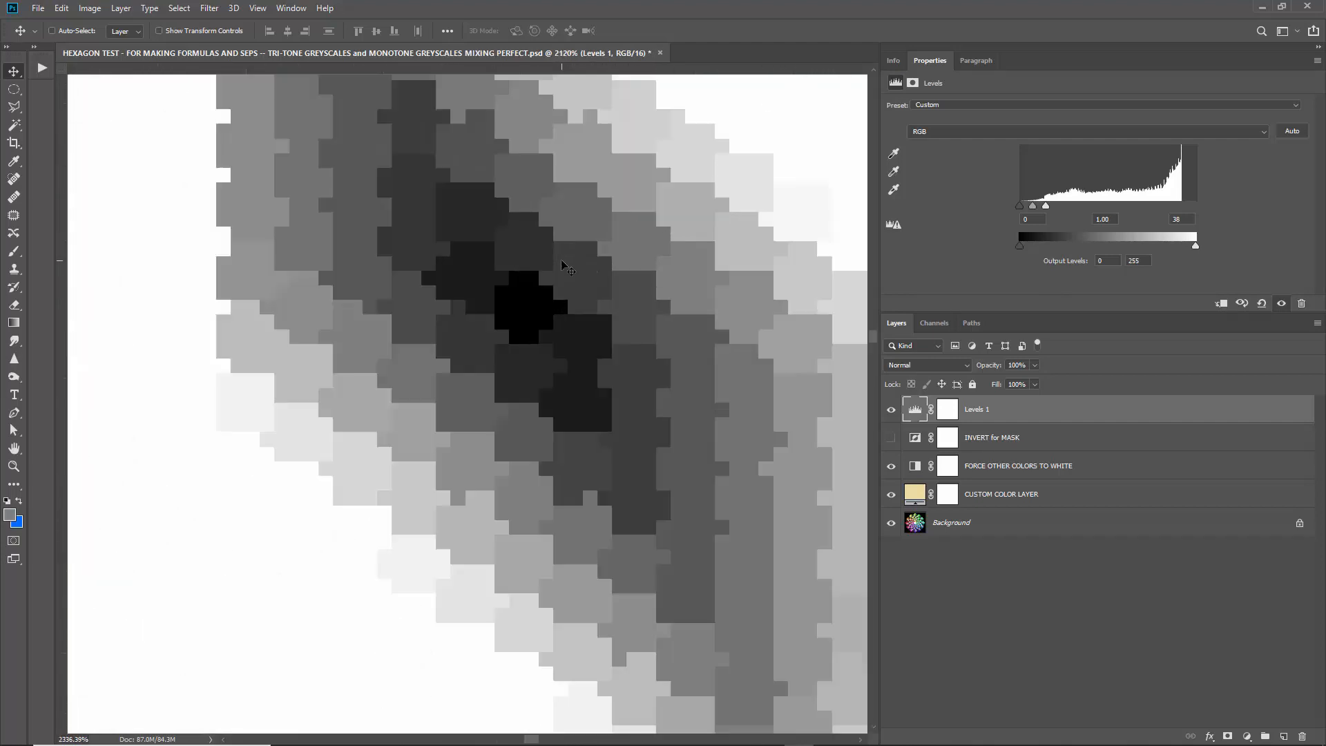
scroll(525, 324, "up", 4)
- Compare the darkest pixels with the plain Difference result by hiding and reshowing Levels 1 and FORCE OTHER COLORS TO WHITE
left_click_drag(890, 410, 892, 467)
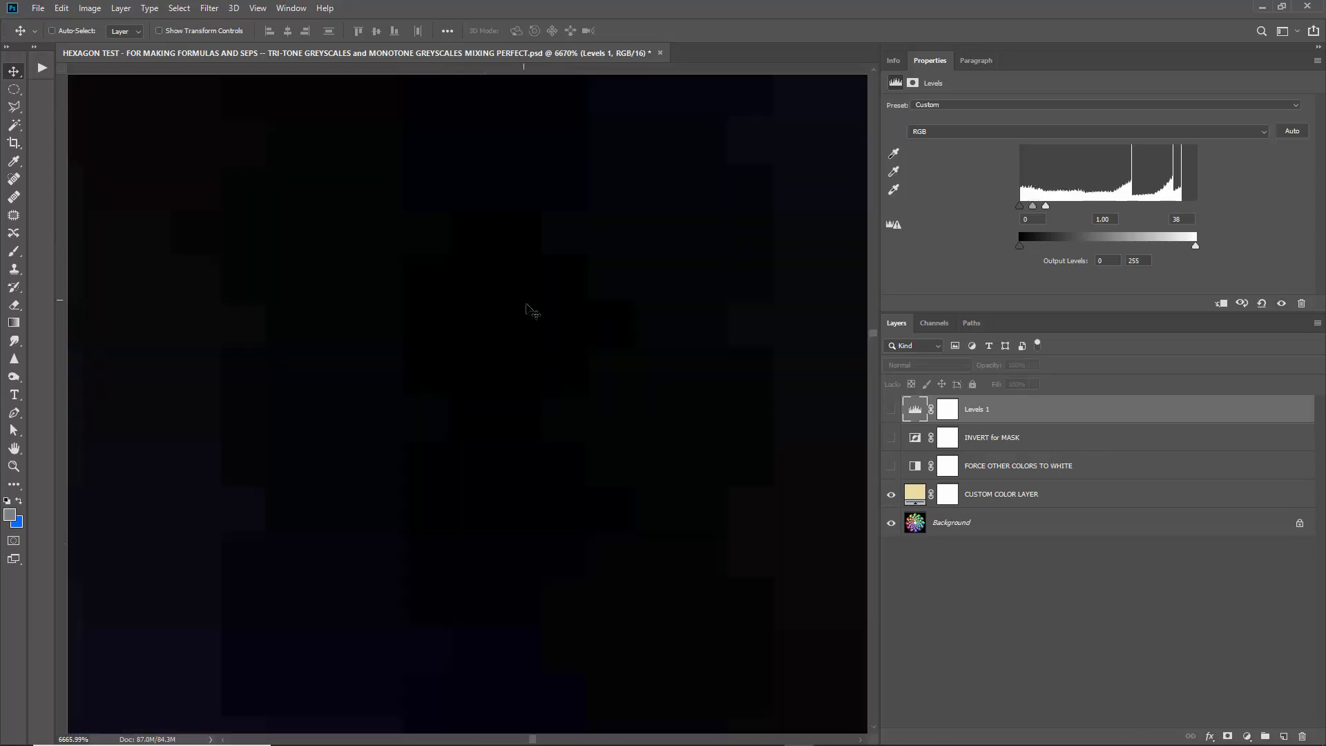
left_click(891, 466)
left_click(891, 411)
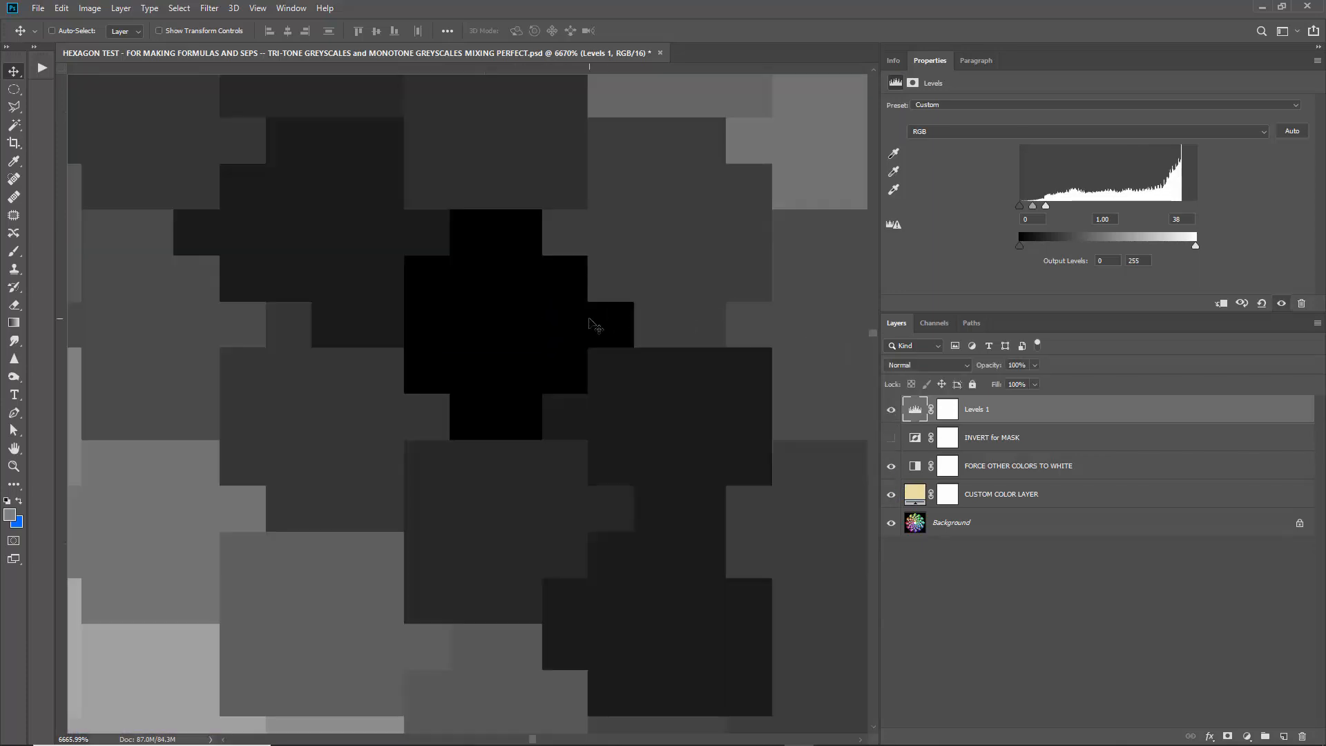
- Show INVERT for MASK and set the Levels 1 input levels to 232 for black and 255 for white
scroll(592, 321, "down", 6)
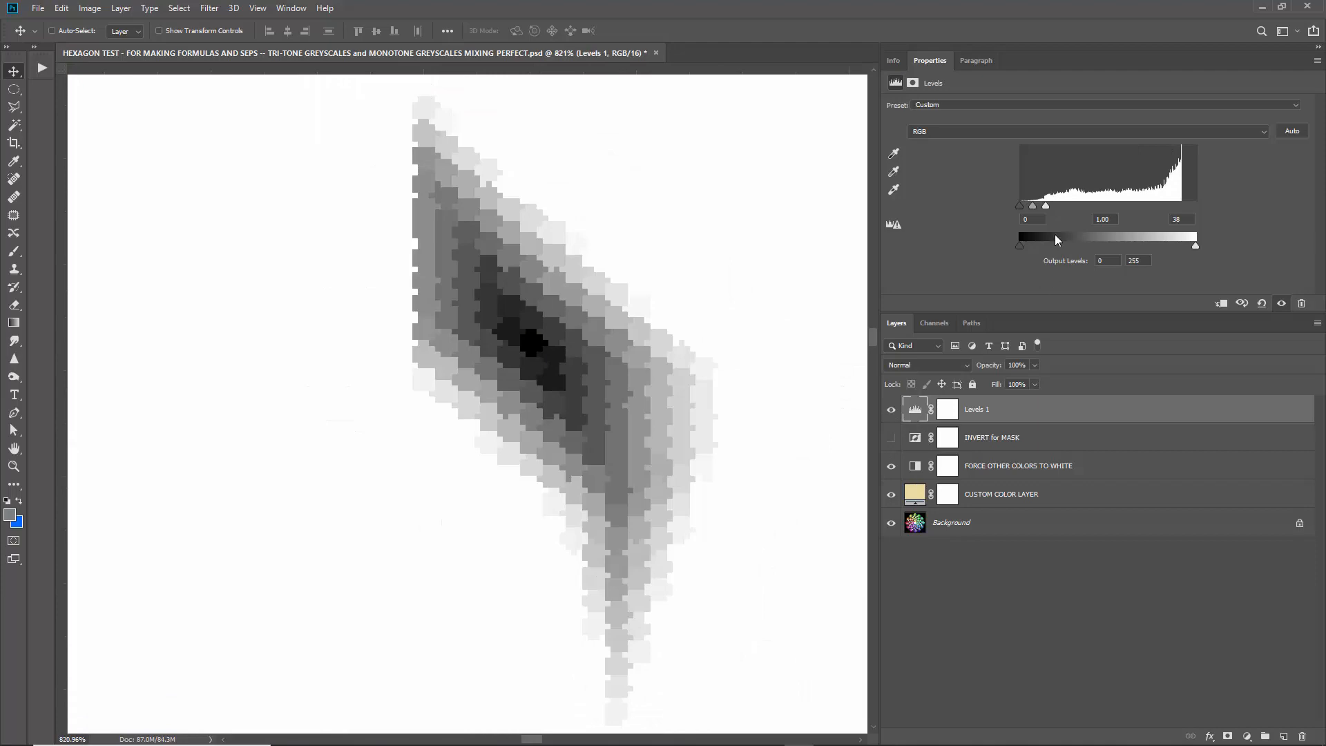
left_click_drag(1045, 206, 1200, 205)
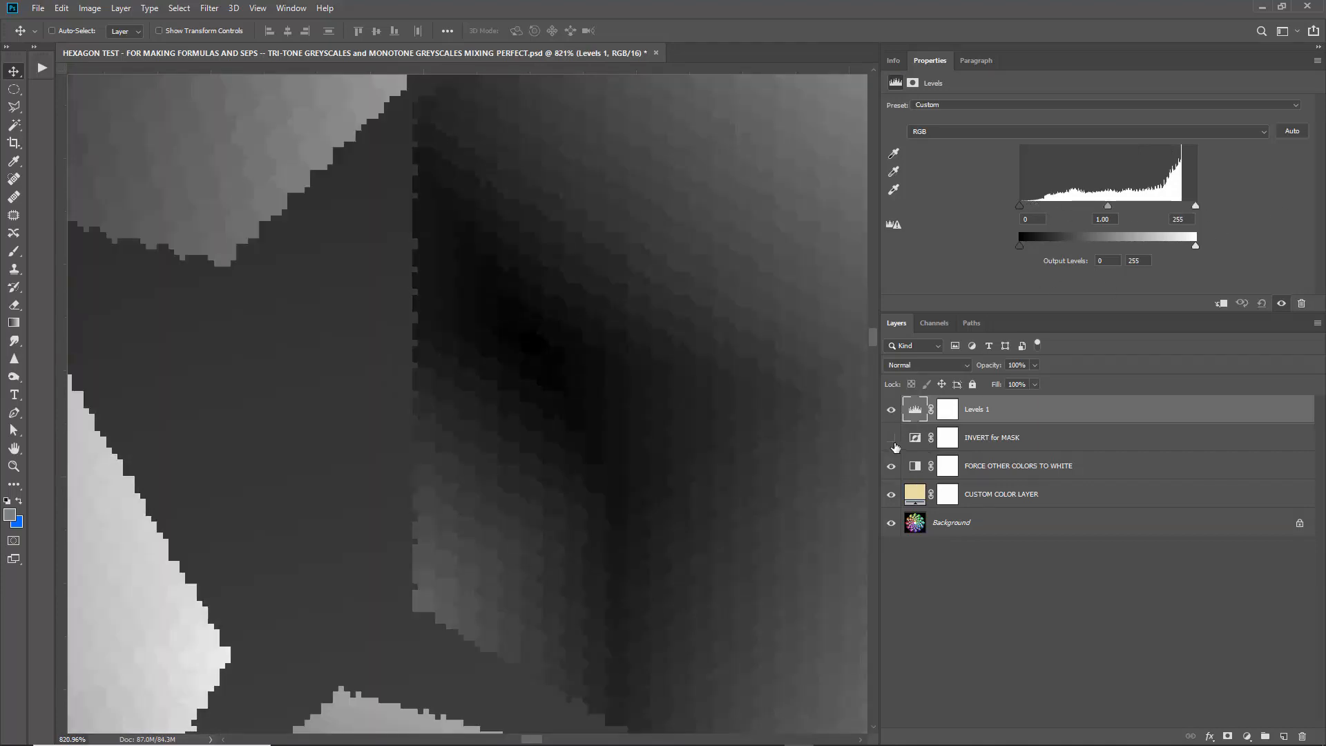
left_click(892, 439)
left_click_drag(1029, 206, 1180, 211)
scroll(532, 346, "down", 10)
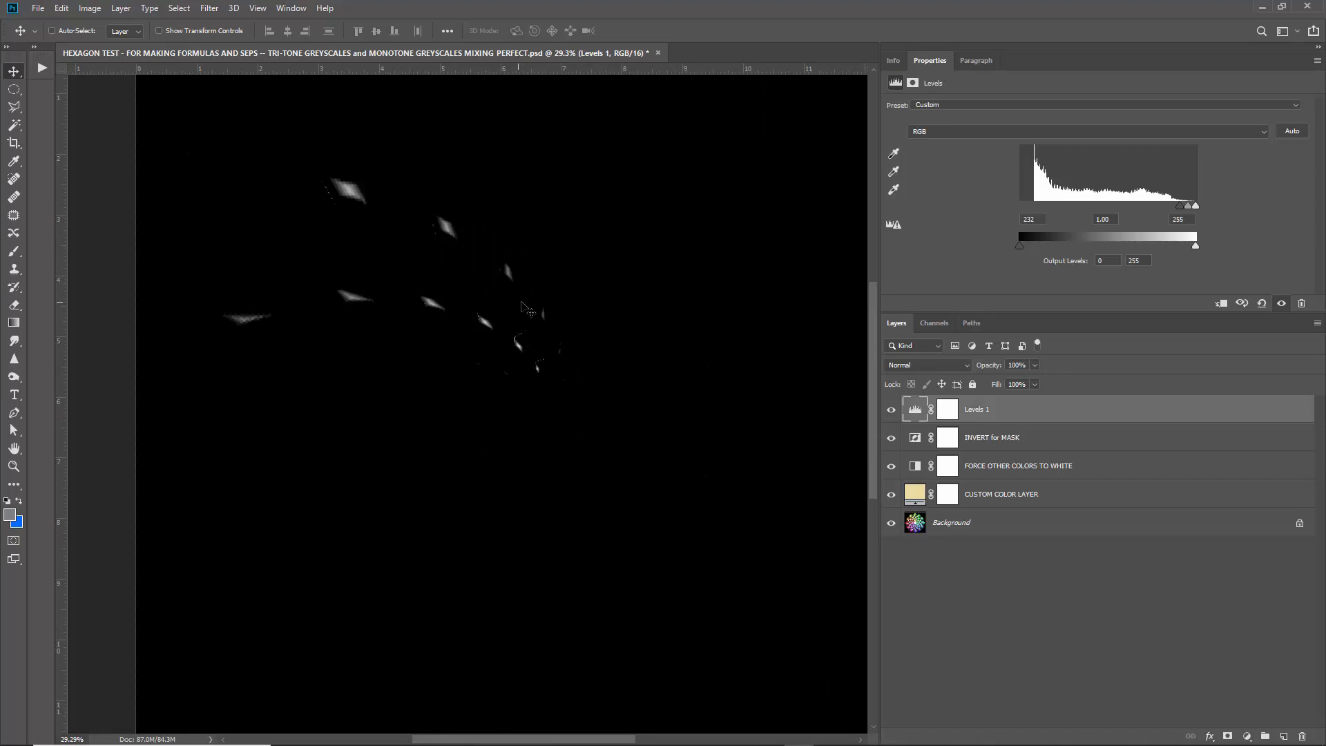
scroll(431, 266, "up", 3)
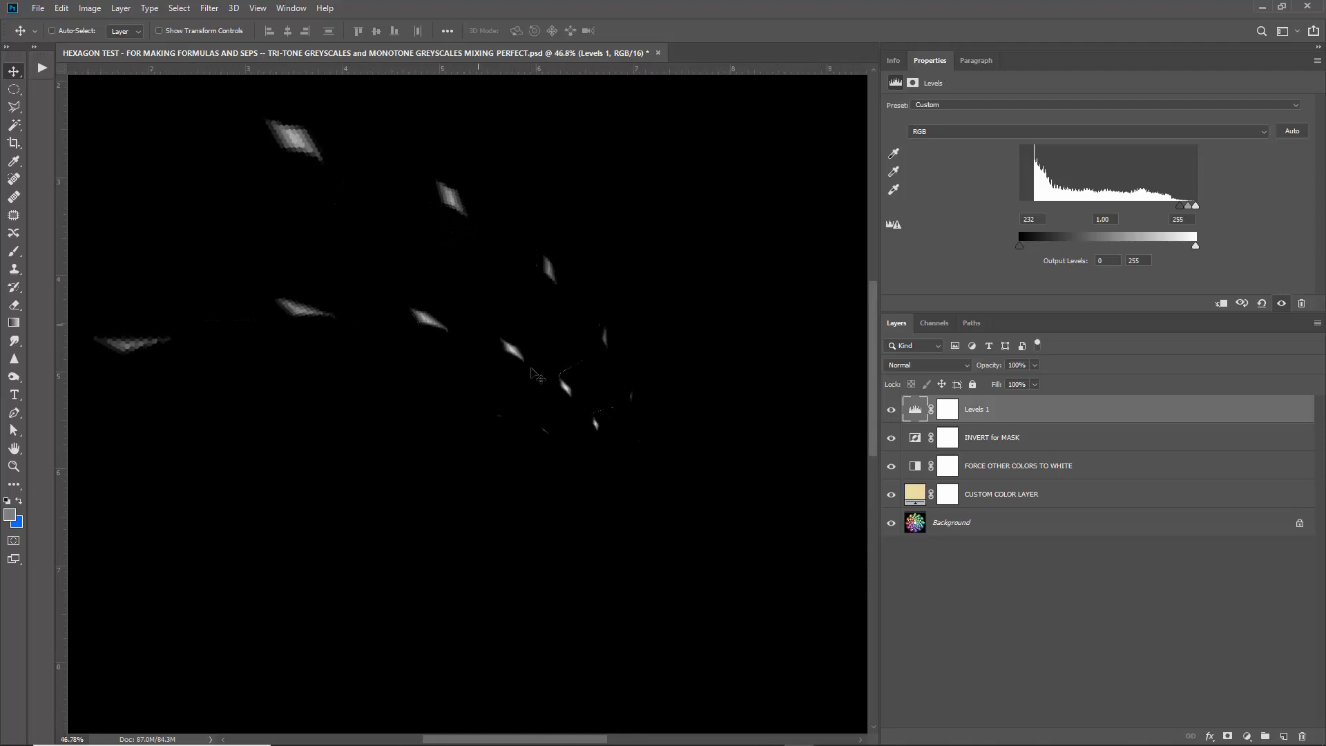
- Hide Levels 1, INVERT for MASK, FORCE OTHER COLORS TO WHITE and CUSTOM COLOR LAYER, and select the Background layer
left_click_drag(892, 412, 892, 497)
left_click(1039, 520)
left_click(178, 8)
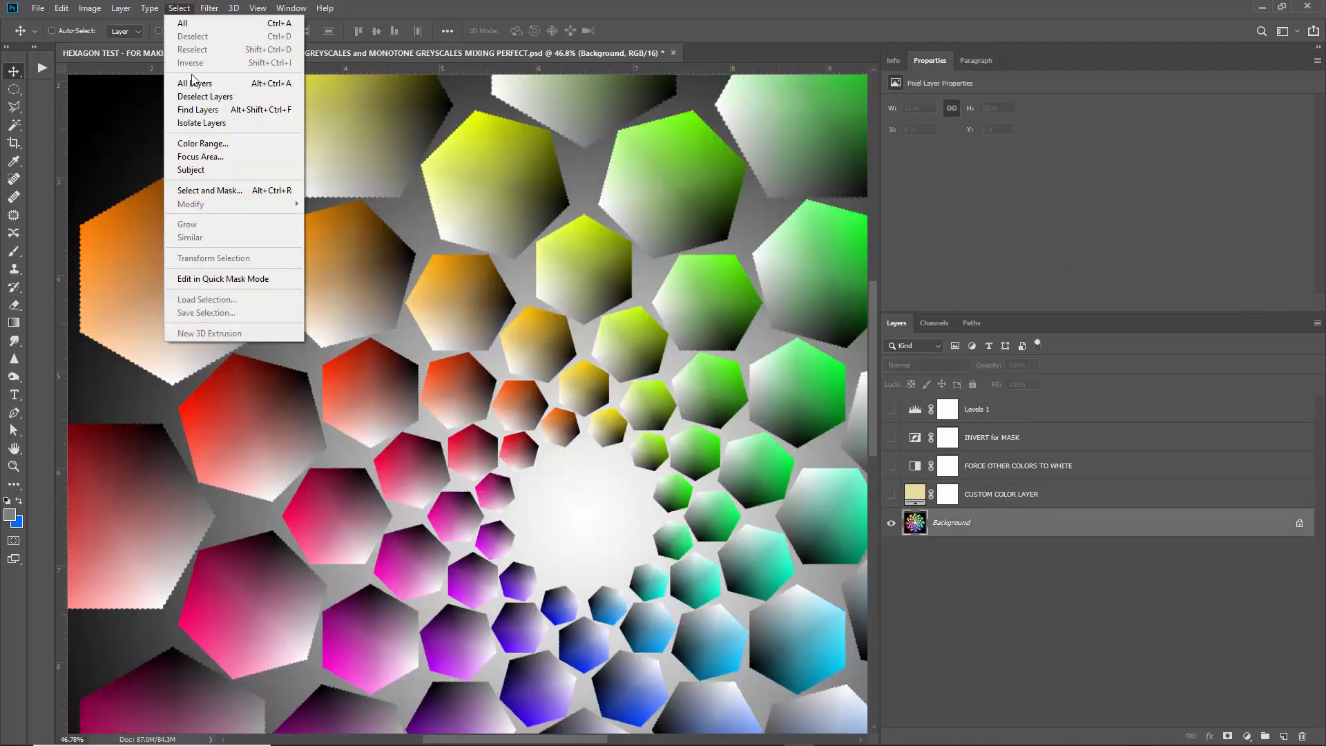
left_click(206, 147)
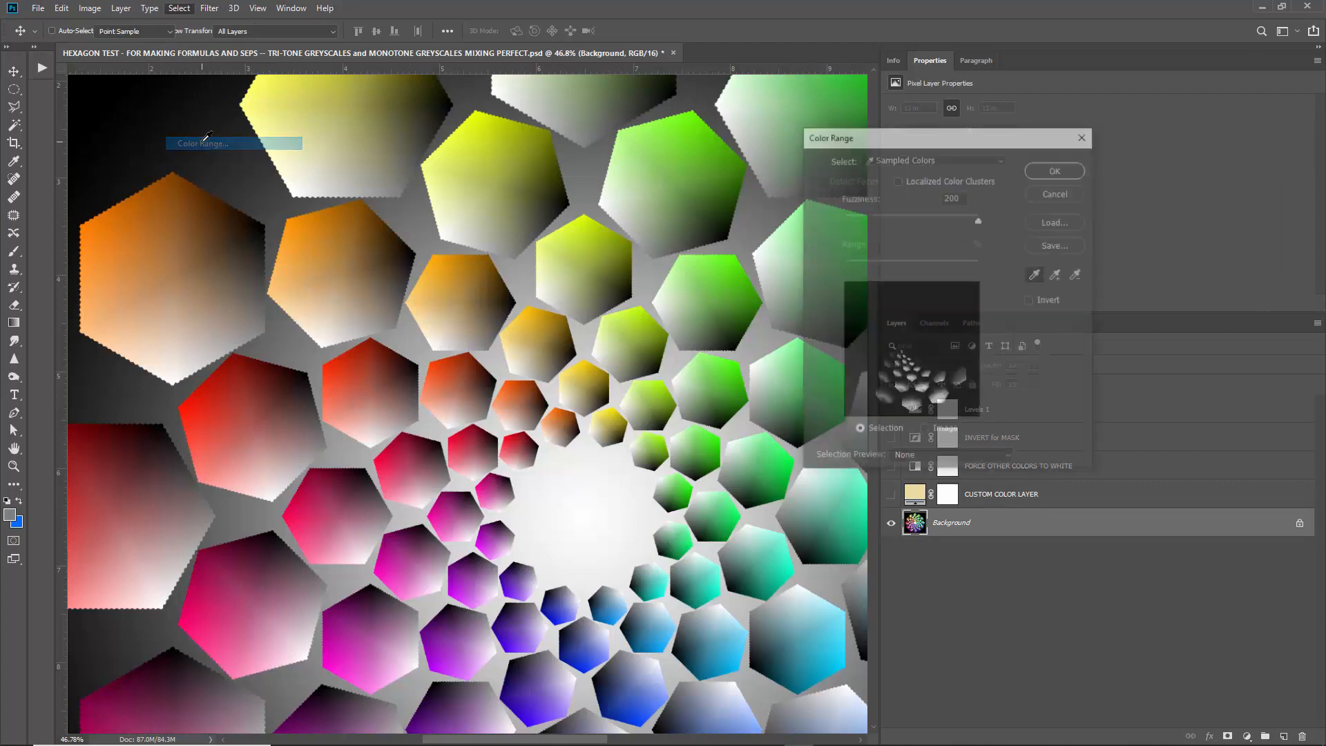
left_click(1055, 192)
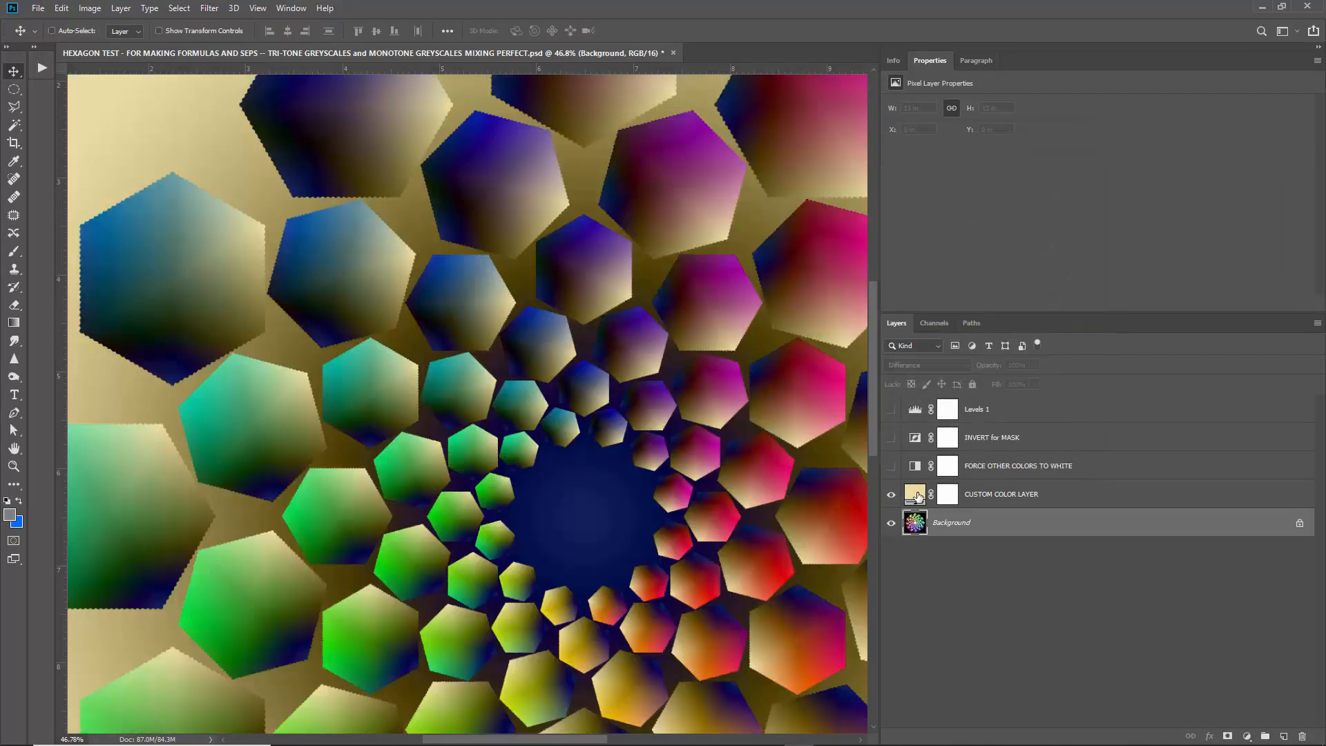
double_click(912, 496)
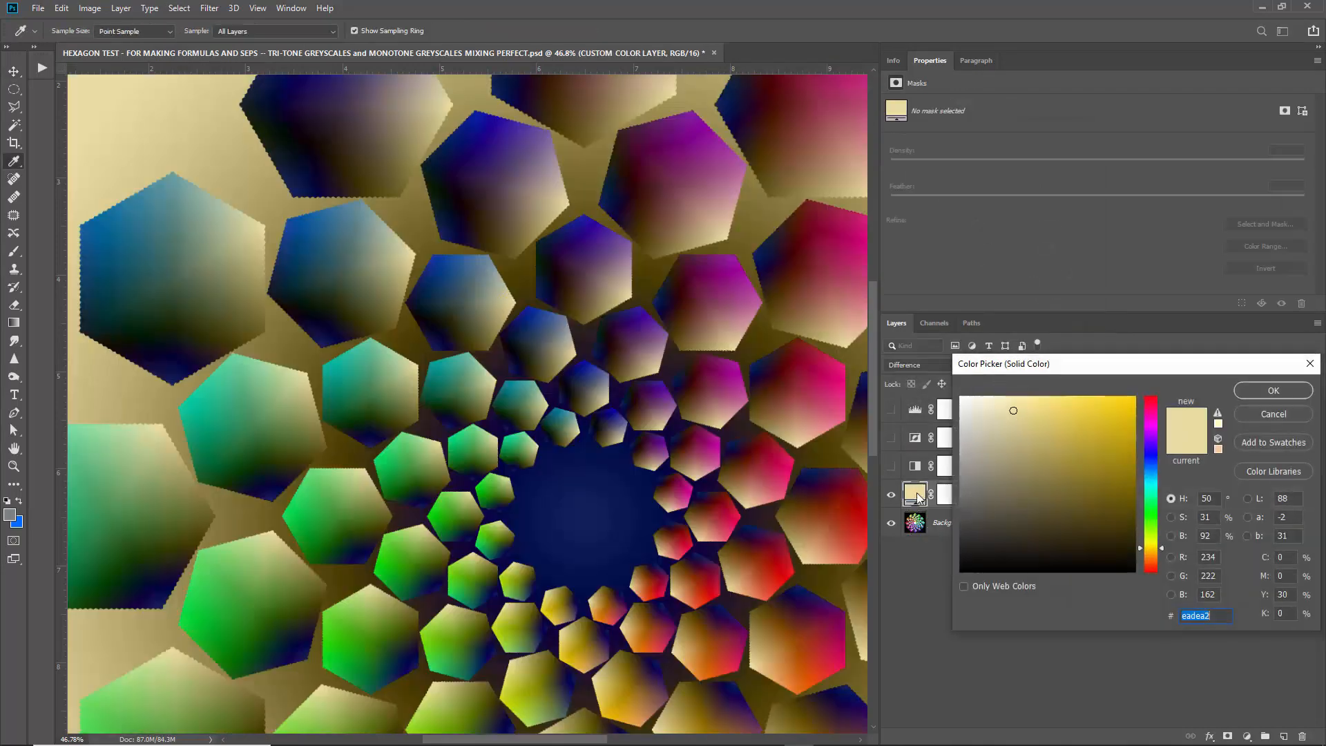
left_click(1266, 417)
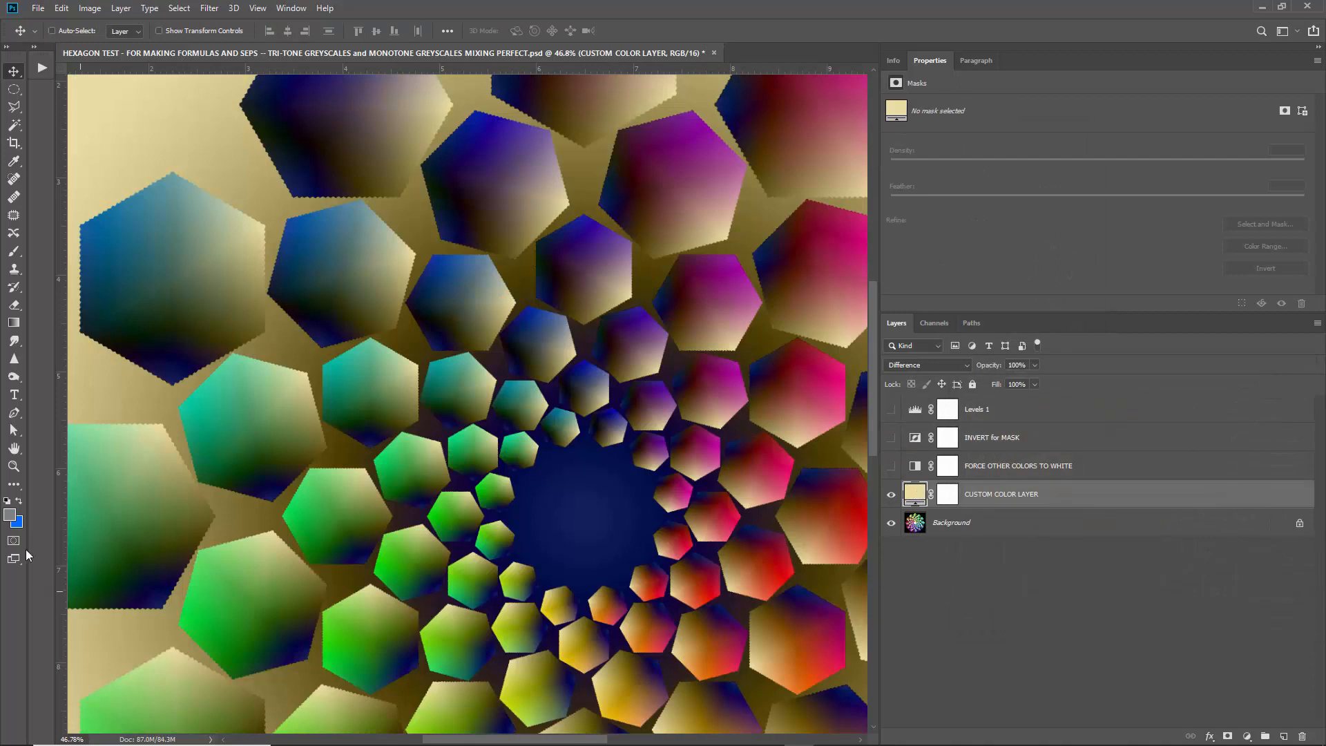
- Set the foreground color to the beige of CUSTOM COLOR LAYER, eadea2, sampled with Background hidden
left_click(890, 522)
left_click(11, 517)
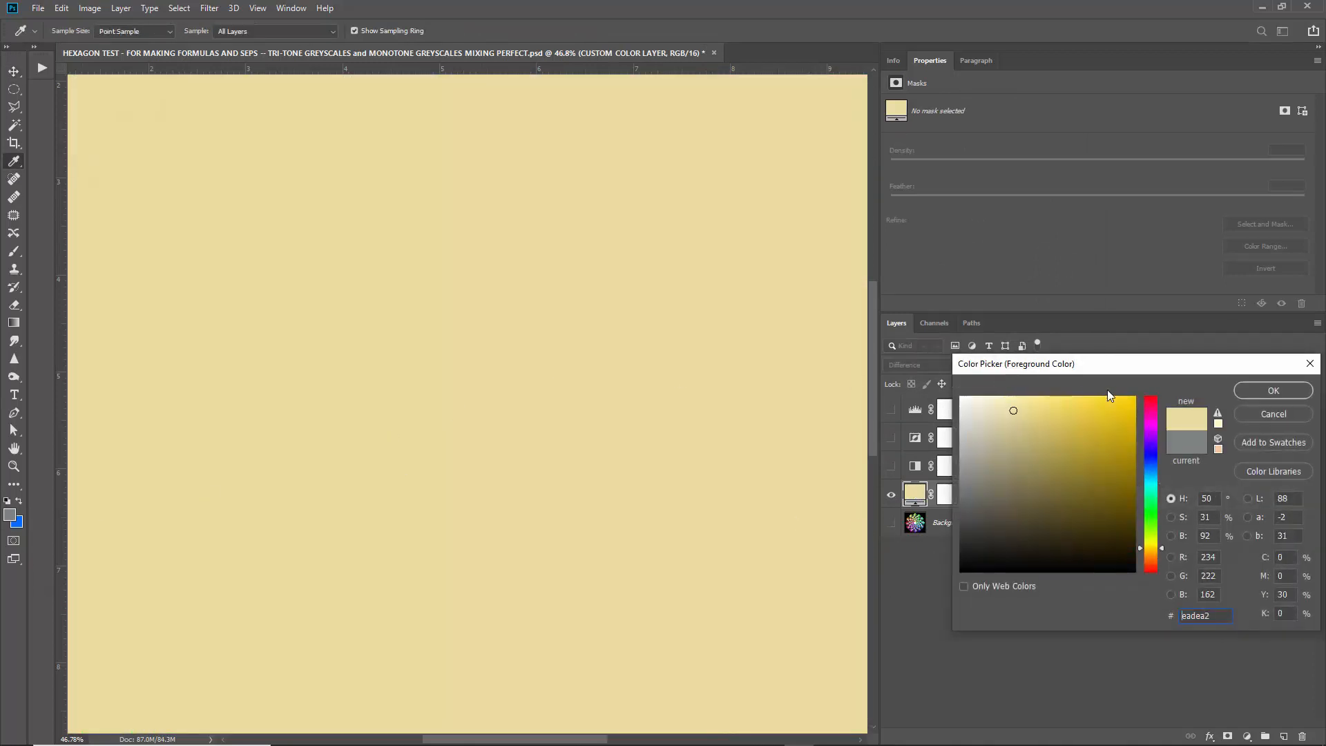
left_click(1256, 390)
- Hide CUSTOM COLOR LAYER and select the beige foreground color on the visible Background with Color Range at fuzziness 63
left_click(891, 495)
left_click(890, 523)
left_click(999, 522)
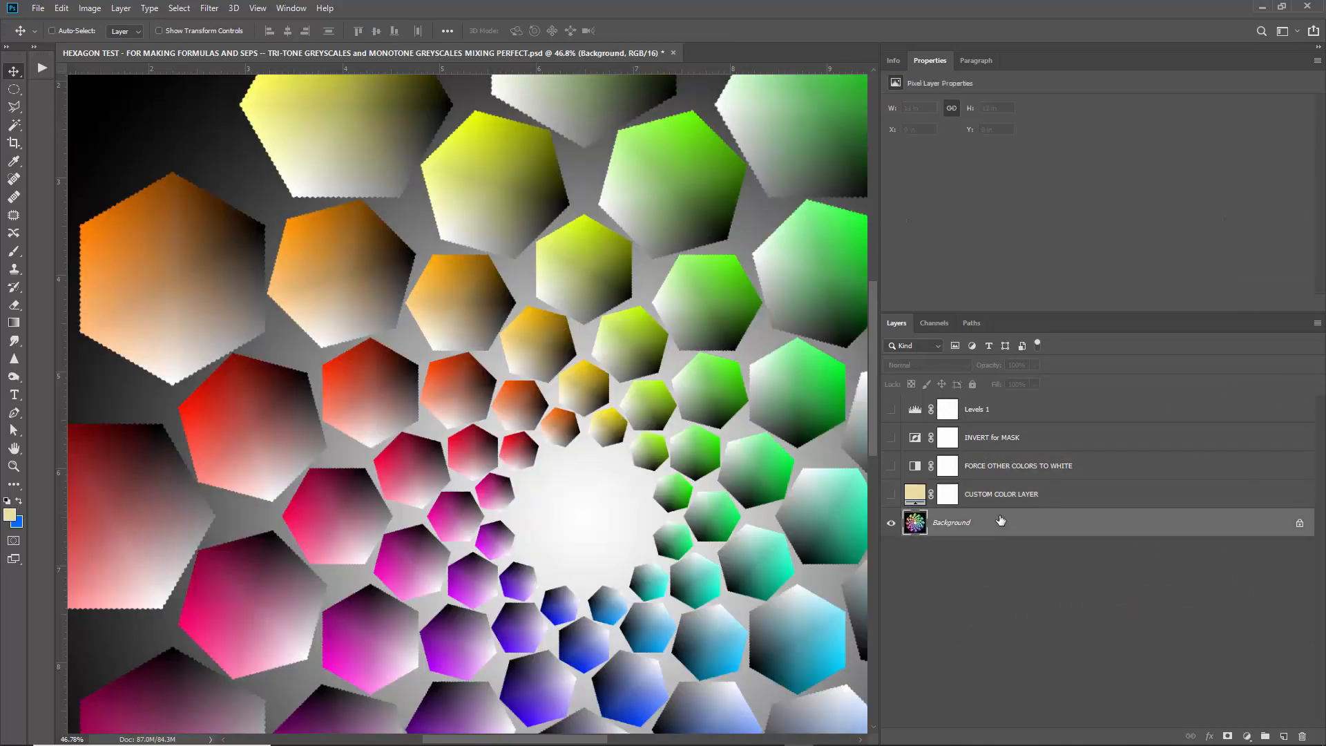
left_click(179, 9)
left_click(207, 144)
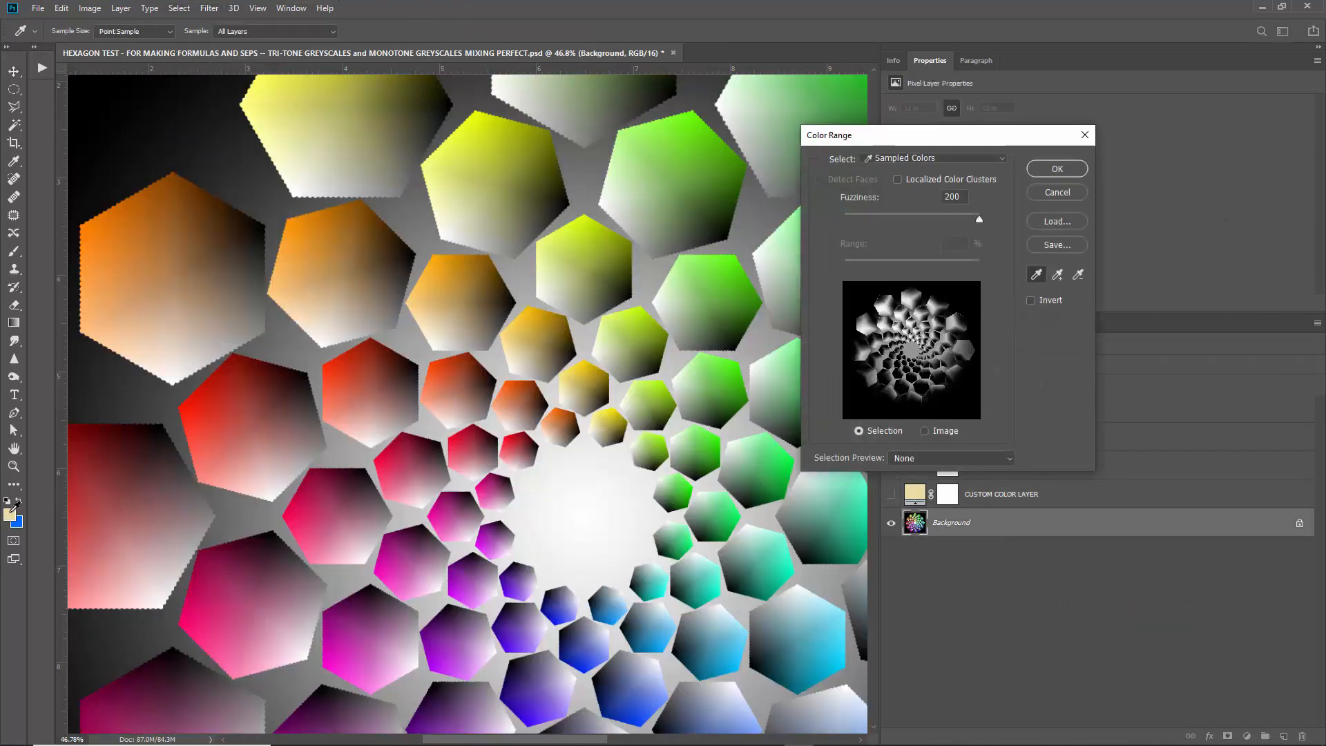
left_click_drag(976, 218, 873, 231)
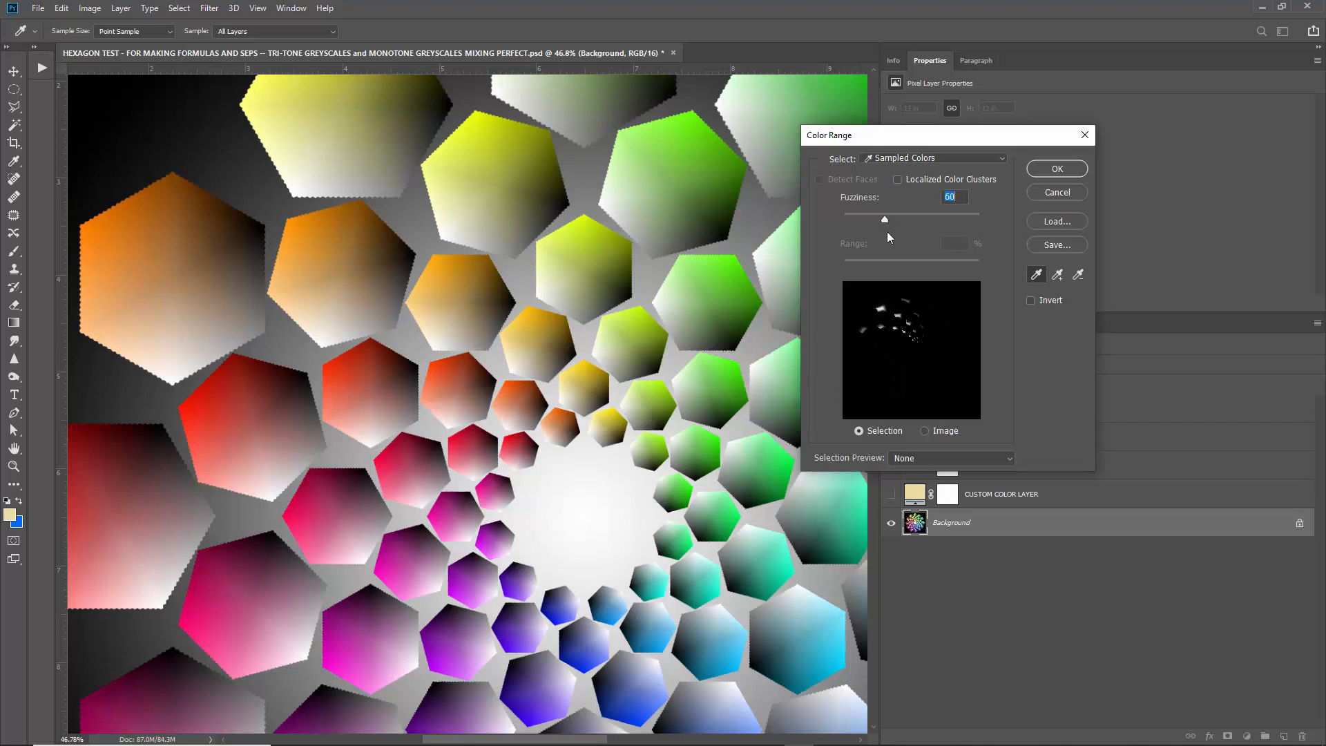
left_click(1056, 170)
- Add a white (ffffff) Solid Color fill layer masked by the Color Range selection
left_click(1245, 737)
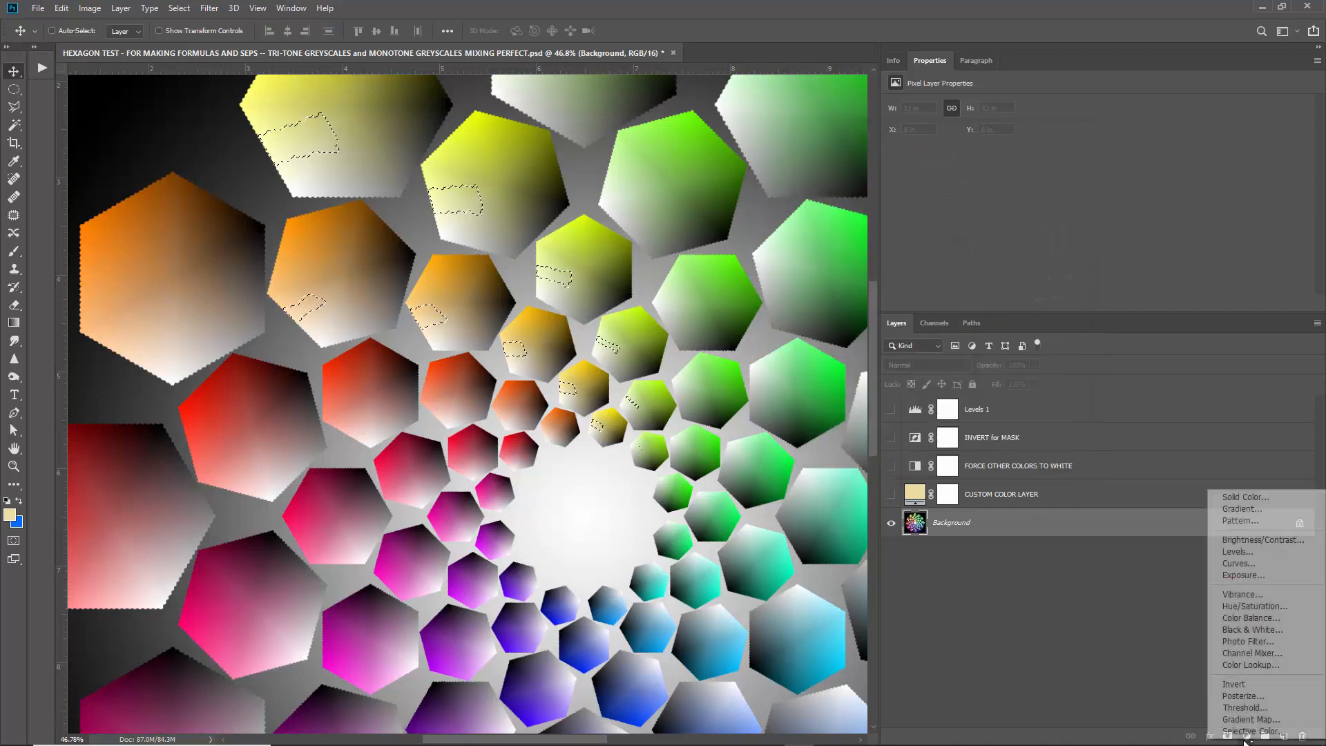
left_click(1244, 497)
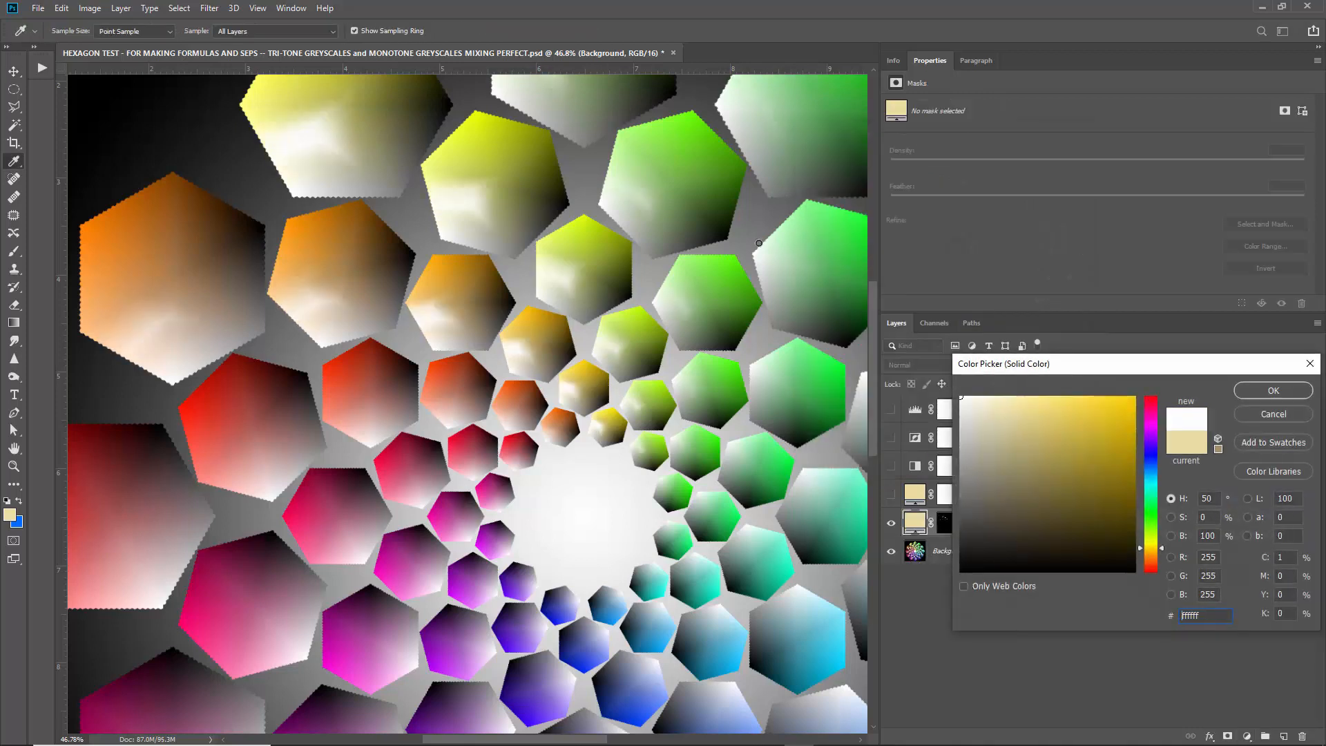
left_click(1270, 391)
key("v")
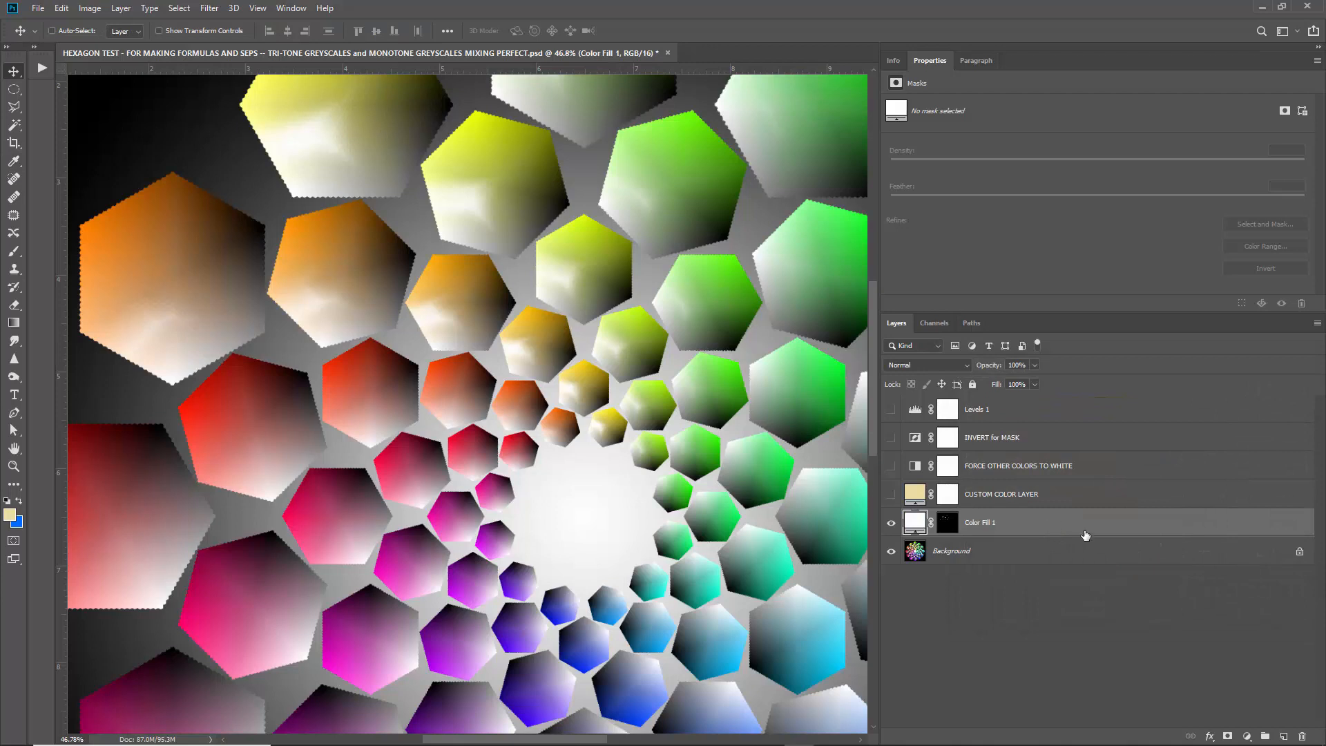
- Add a black Solid Color fill layer and place it directly below the masked white fill layer
left_click(1246, 734)
left_click(1244, 494)
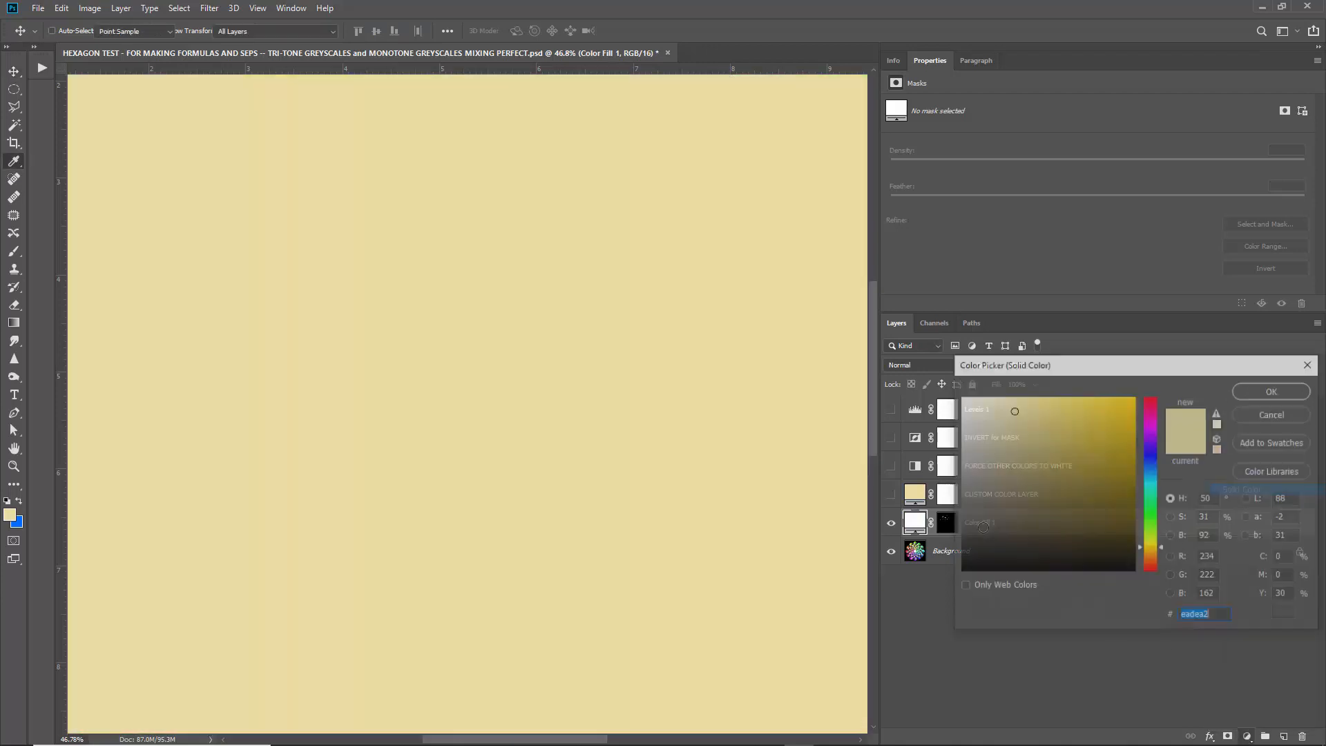
left_click(863, 633)
left_click(1273, 390)
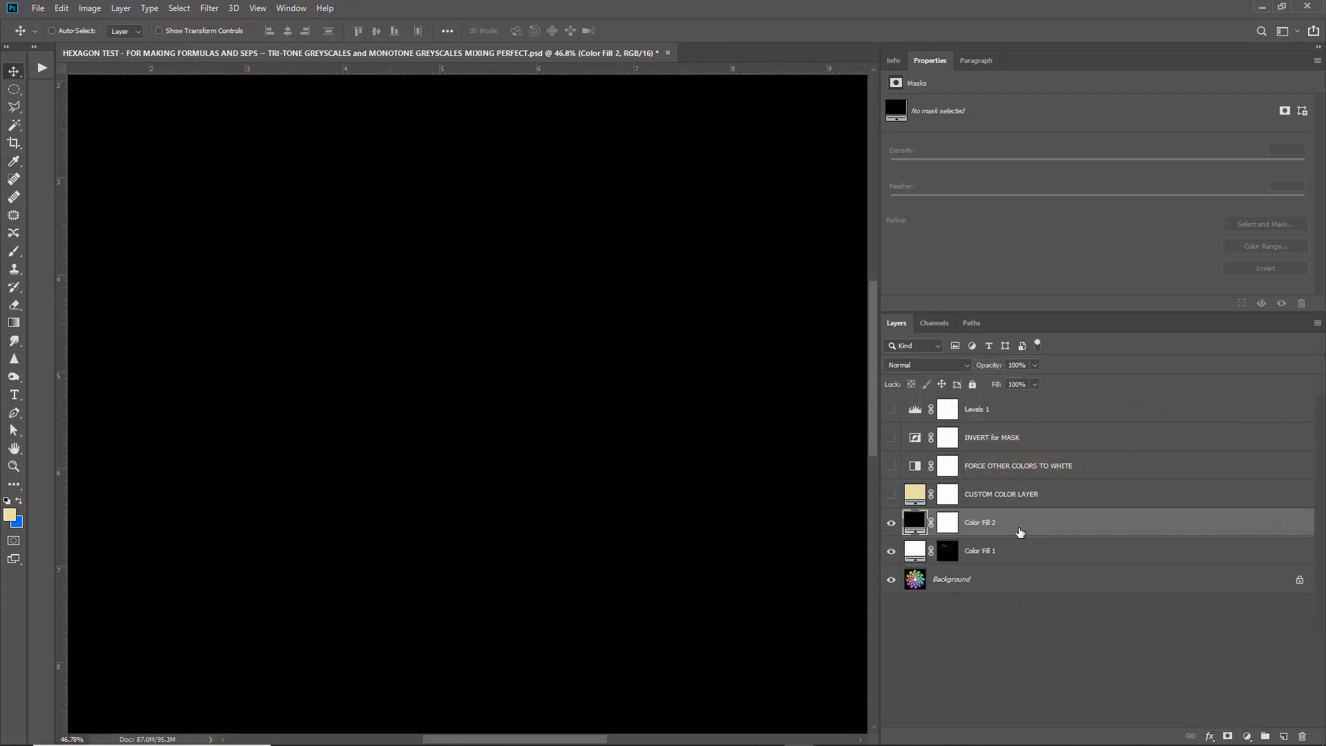
left_click_drag(1022, 530, 1036, 556)
- Merge the white and black fill layers into one layer and move it above Levels 1
left_click(1010, 530, "shift")
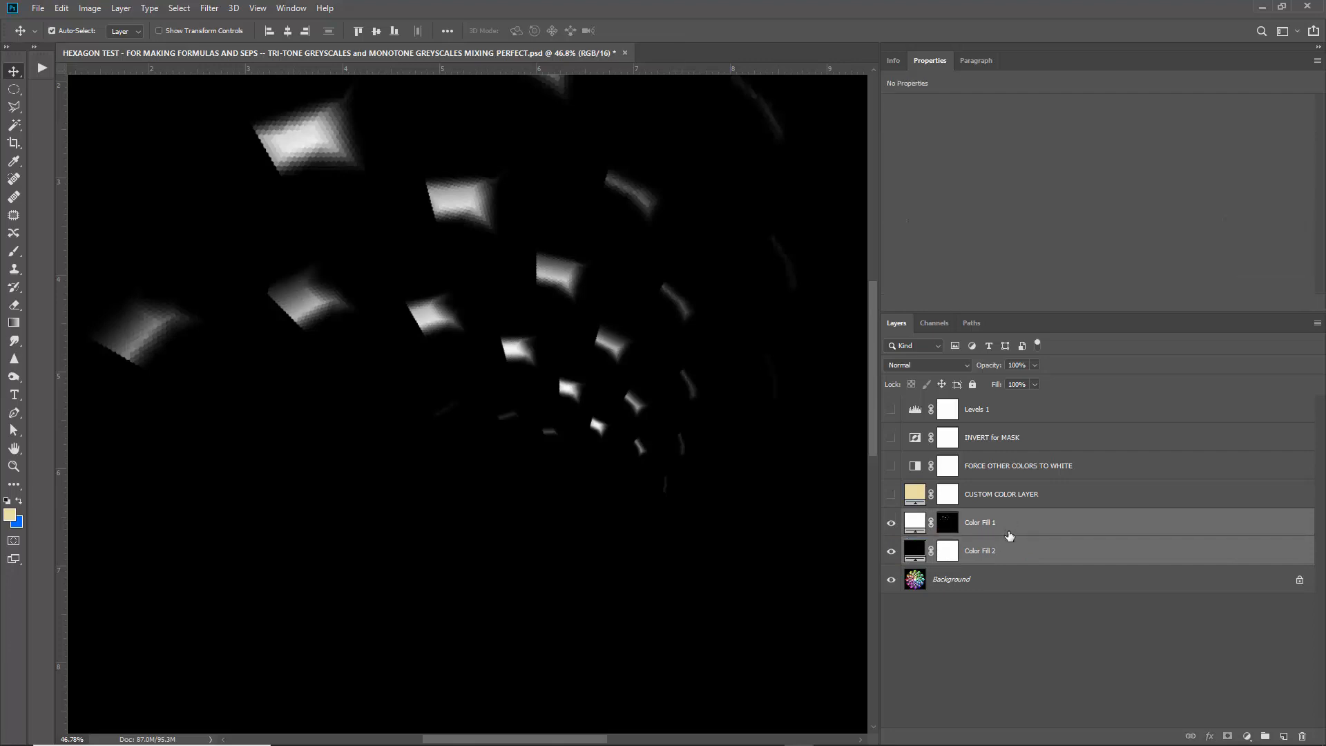
key("ctrl+e")
scroll(419, 257, "down", 3)
scroll(420, 257, "up", 3)
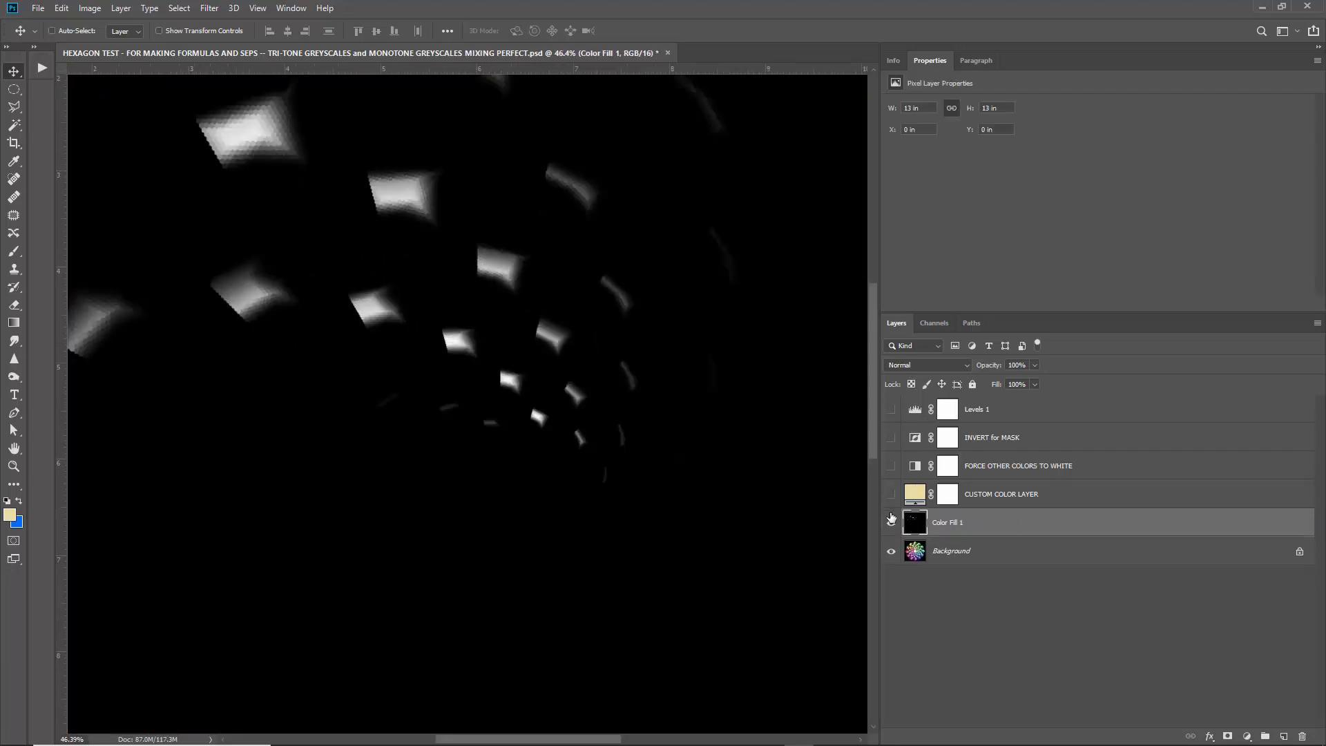
left_click_drag(937, 528, 925, 411)
- Hide Color Fill 1 and show CUSTOM COLOR LAYER, FORCE OTHER COLORS TO WHITE, INVERT for MASK and Levels 1
left_click(890, 408)
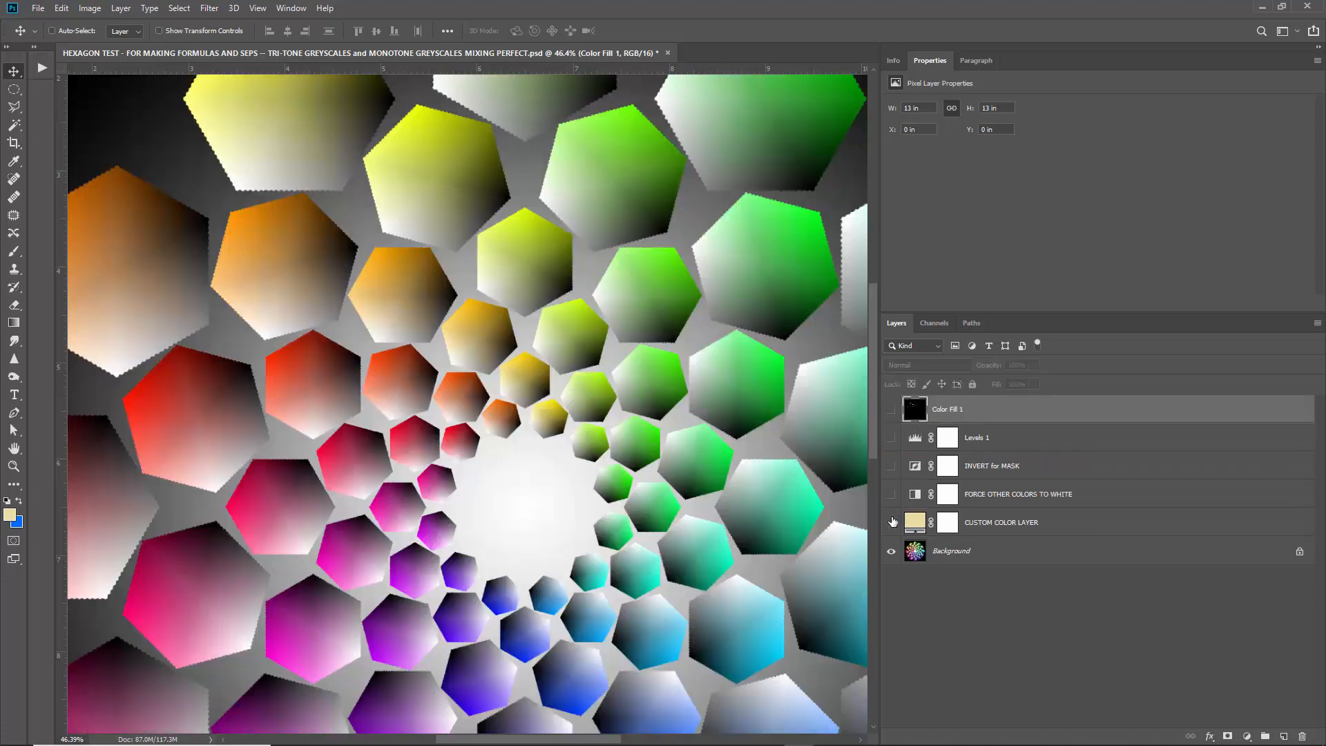
left_click(891, 523)
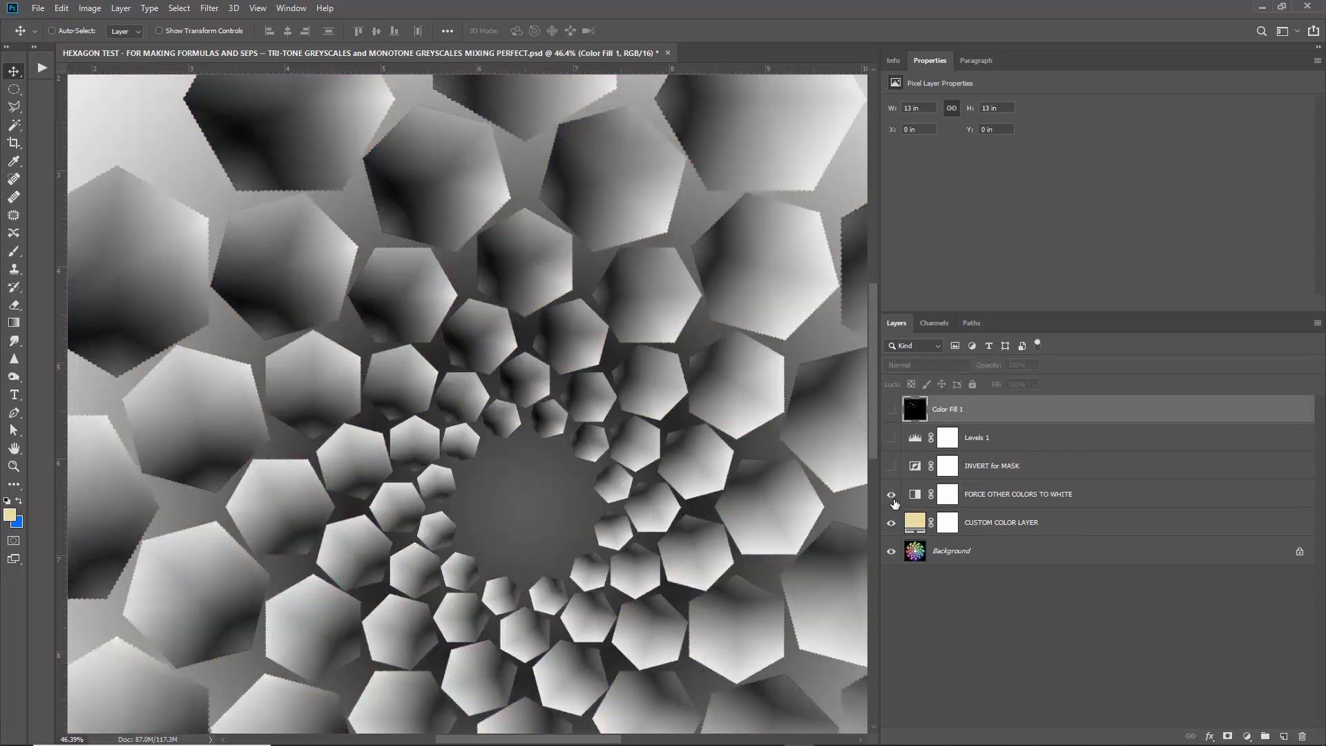
left_click(891, 466)
left_click(891, 467)
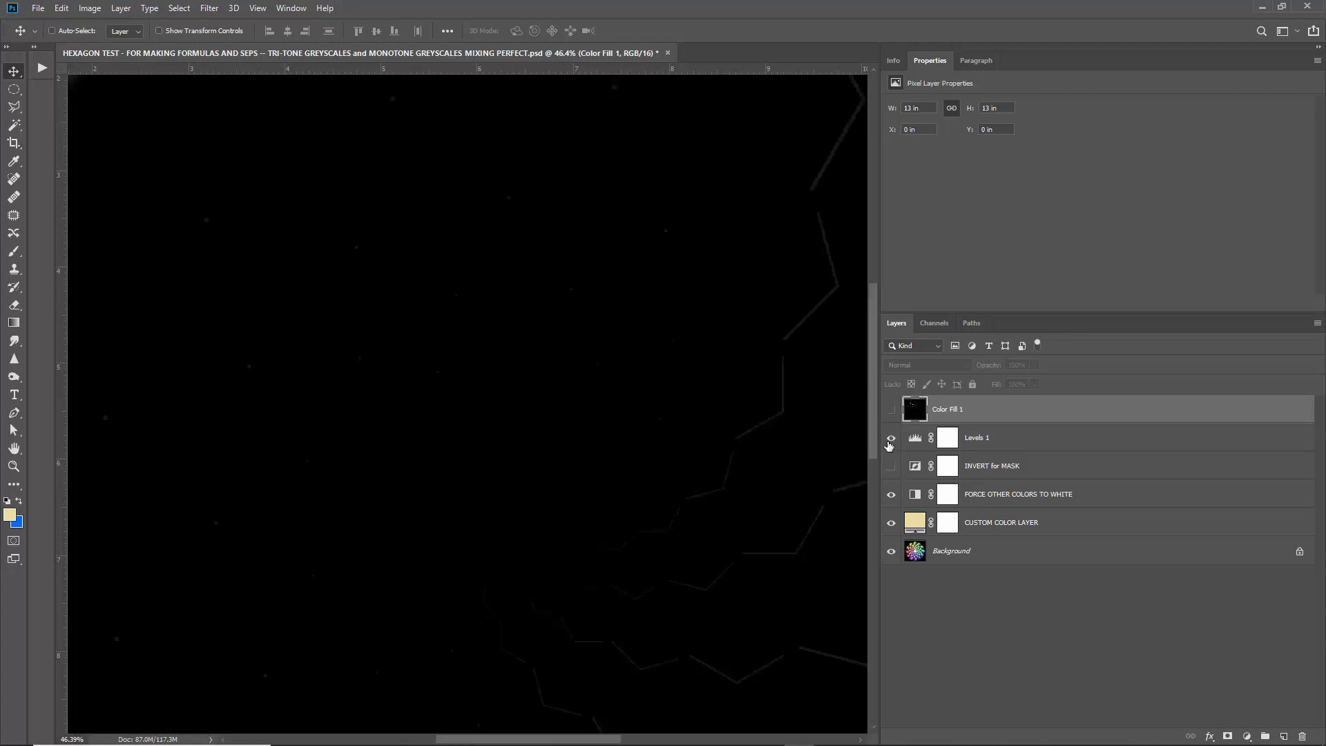
left_click(891, 466)
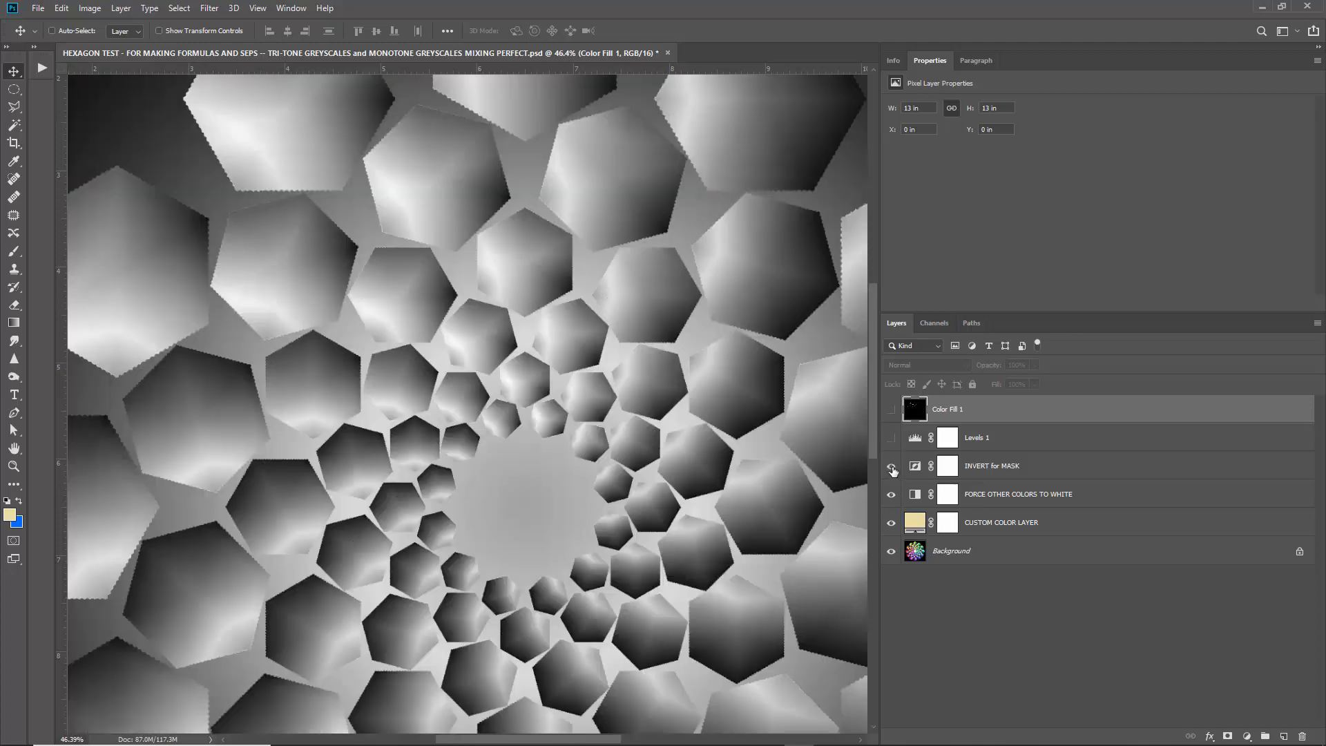
left_click(891, 440)
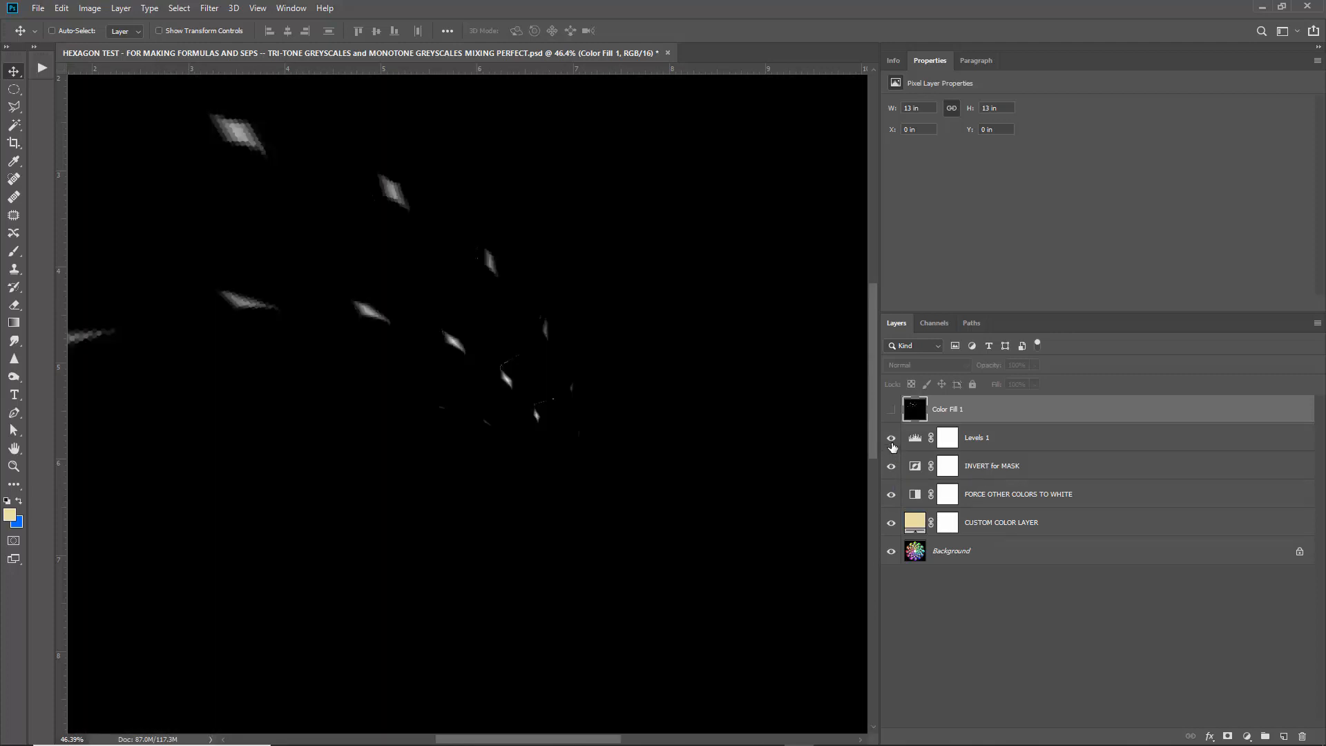
- Compare the Color Range result with the Difference-based mask by repeatedly showing and hiding Color Fill 1
left_click(891, 410)
scroll(506, 235, "down", 3)
scroll(539, 218, "up", 2)
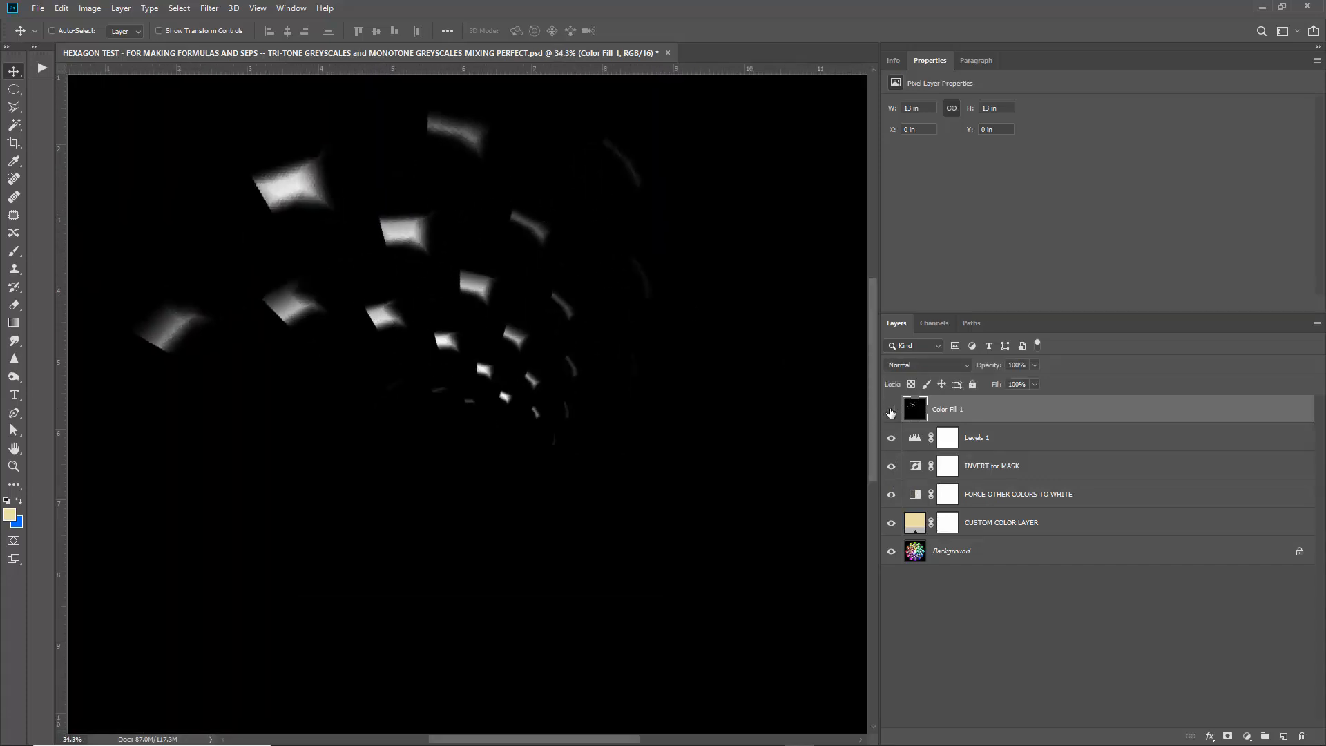
left_click(891, 412)
left_click(890, 412)
left_click(891, 412)
left_click(891, 412)
left_click(890, 412)
left_click(891, 413)
- Compare the original artwork, the Color Range result and the Difference-based mask on the large yellow hexagon at high magnification
scroll(268, 189, "up", 9)
left_click_drag(890, 522, 891, 410)
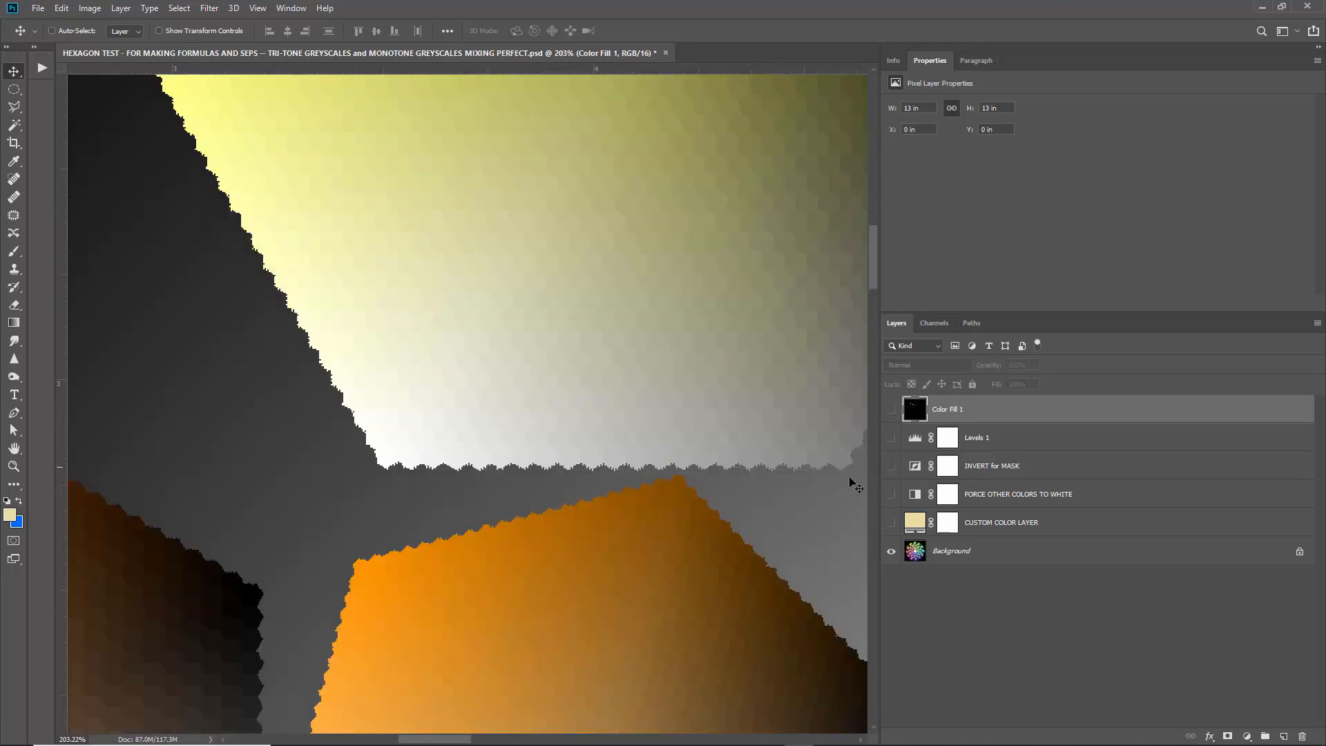
left_click(890, 411)
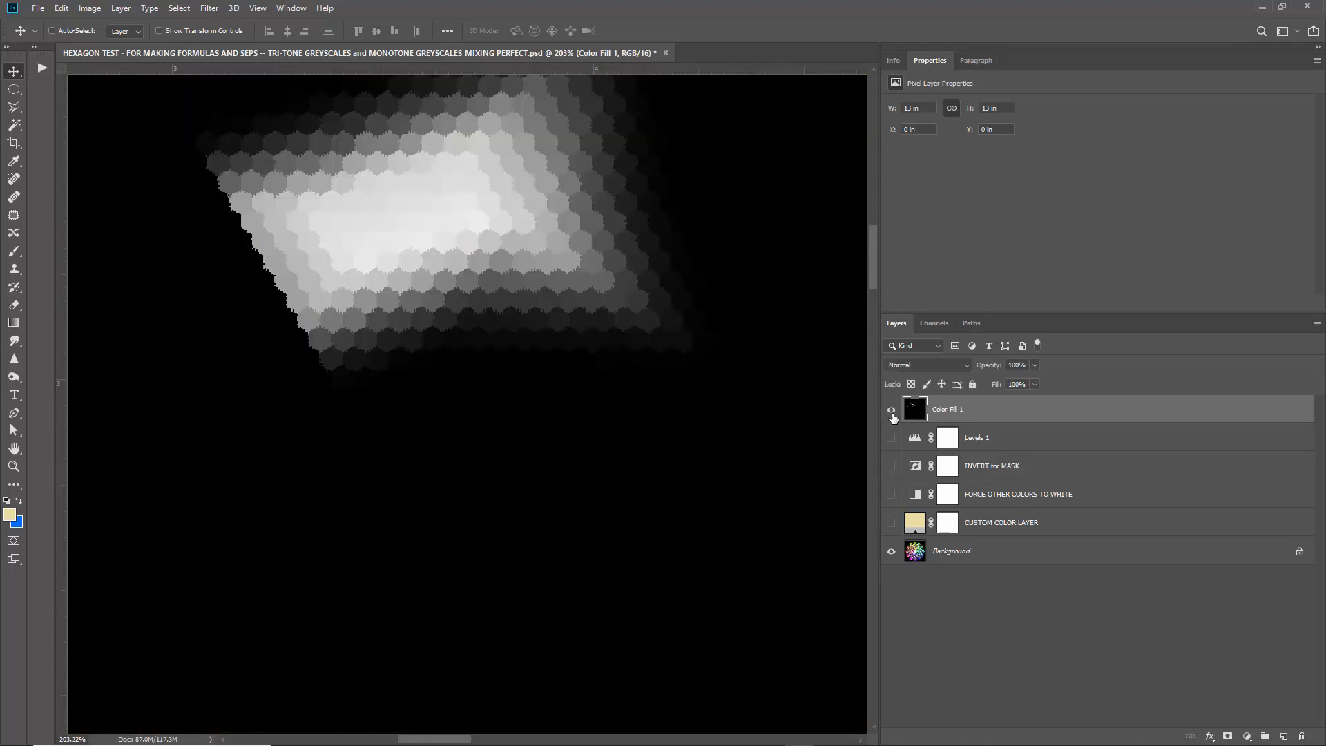
left_click_drag(891, 437, 894, 518)
left_click(889, 412)
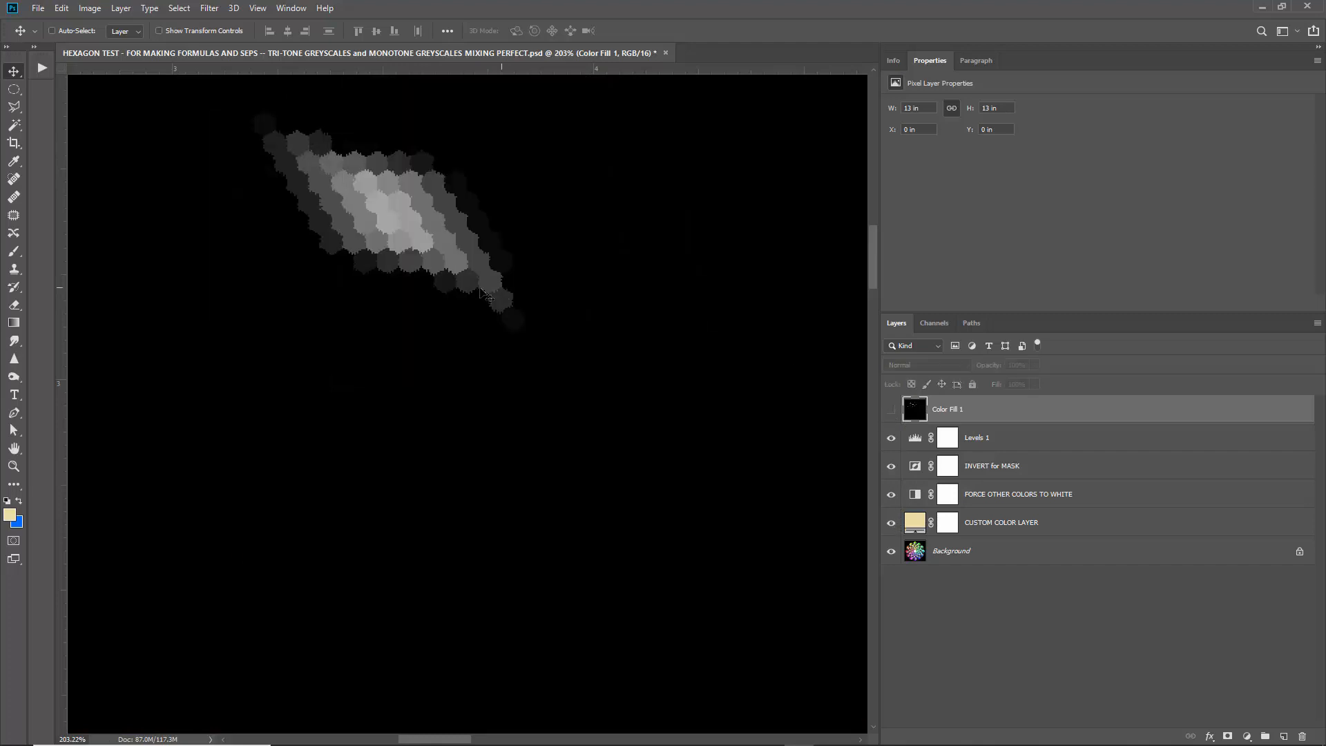
scroll(357, 289, "down", 10)
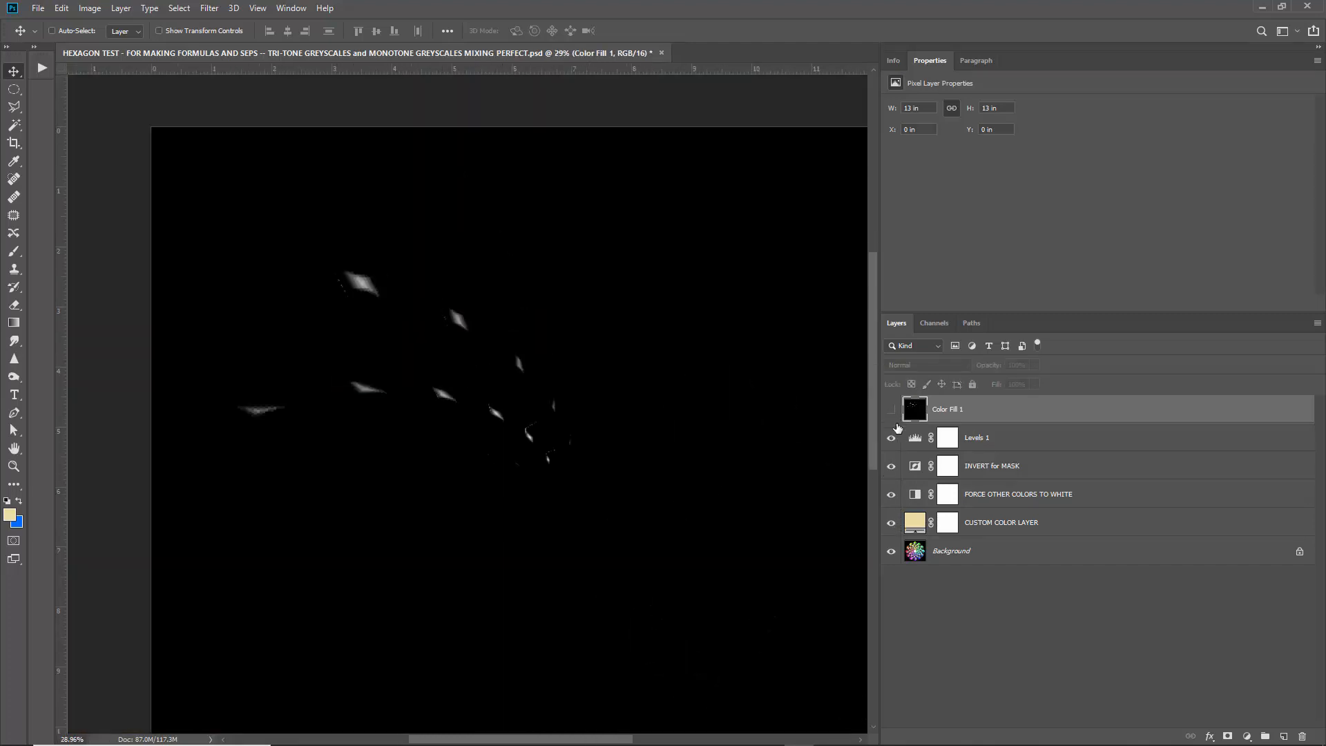
- Hide the Difference-based mask layers and select the foreground color on Background with Color Range at maximum fuzziness
left_click_drag(893, 437, 892, 519)
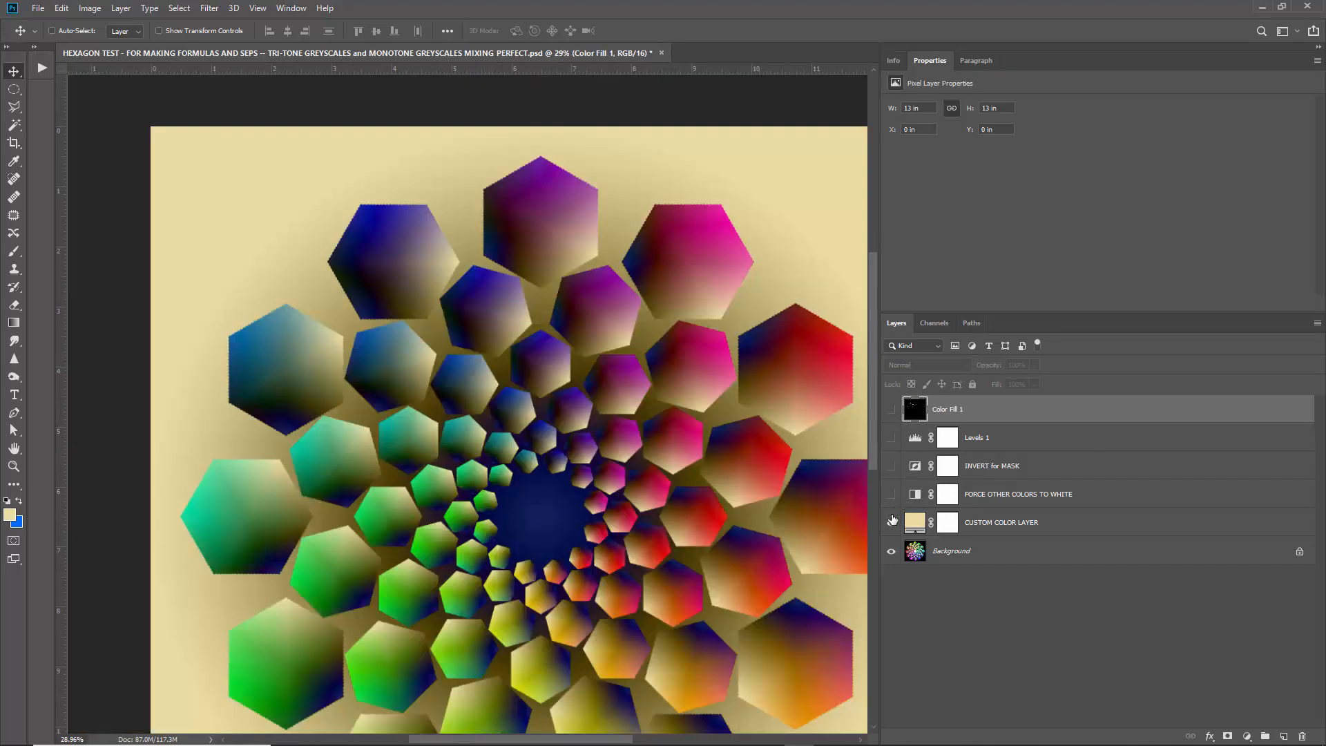
left_click(891, 522)
left_click(947, 551)
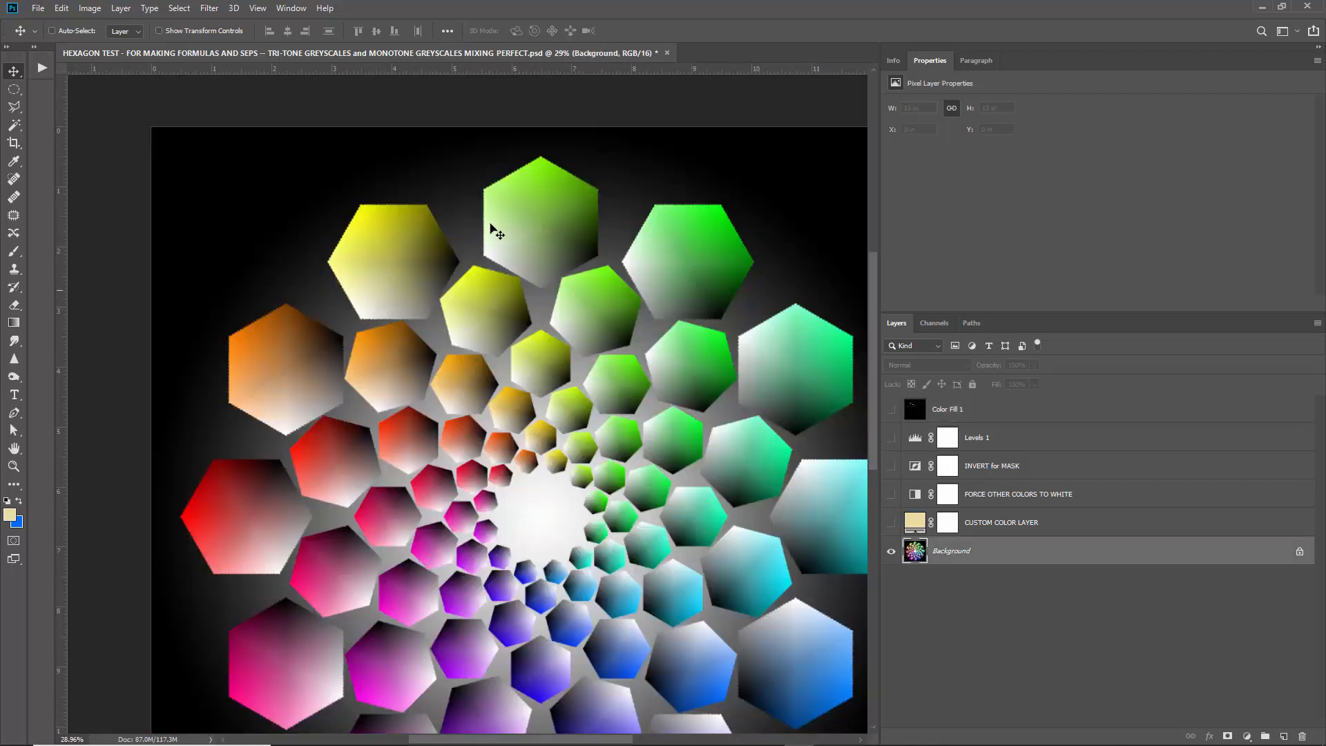
left_click(182, 8)
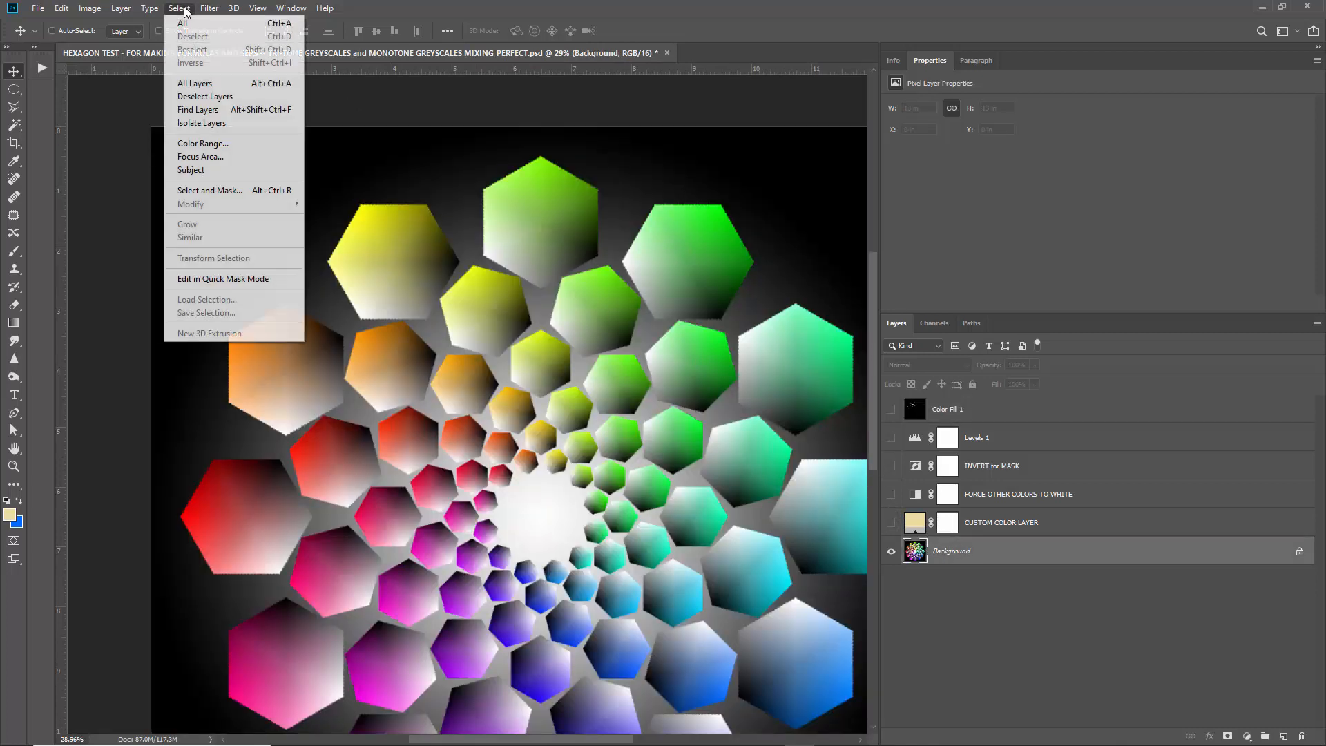
left_click(200, 145)
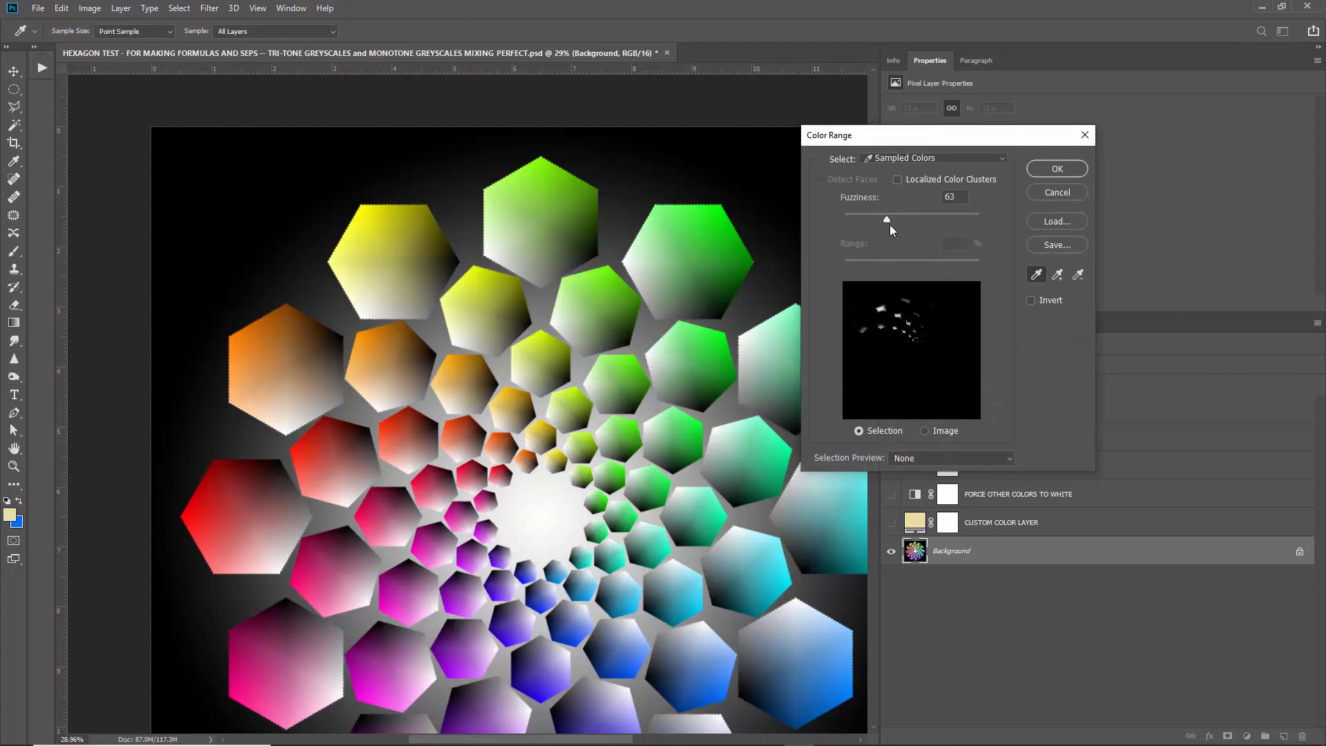
left_click_drag(952, 223, 1118, 228)
left_click(1057, 169)
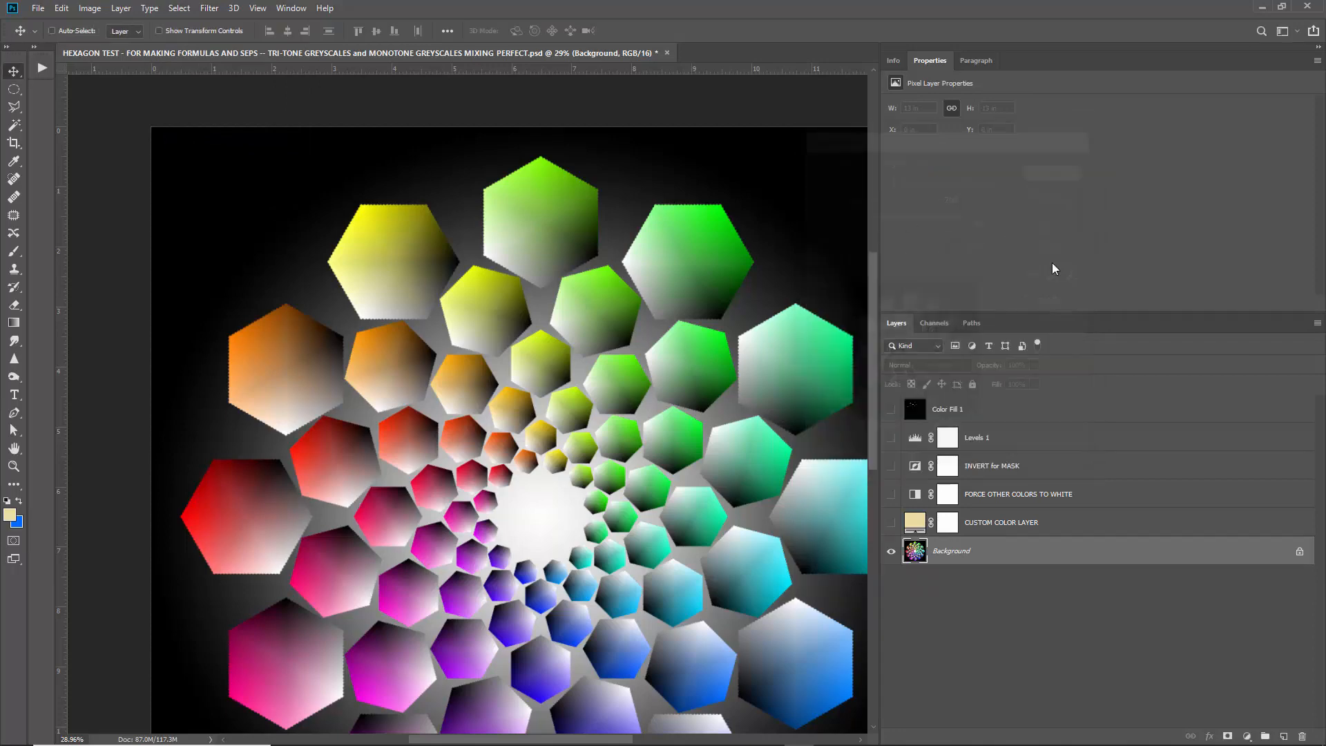
- Add a new layer above Color Fill 1 and fill the Color Range selection on it with white in Normal mode
left_click(1042, 412)
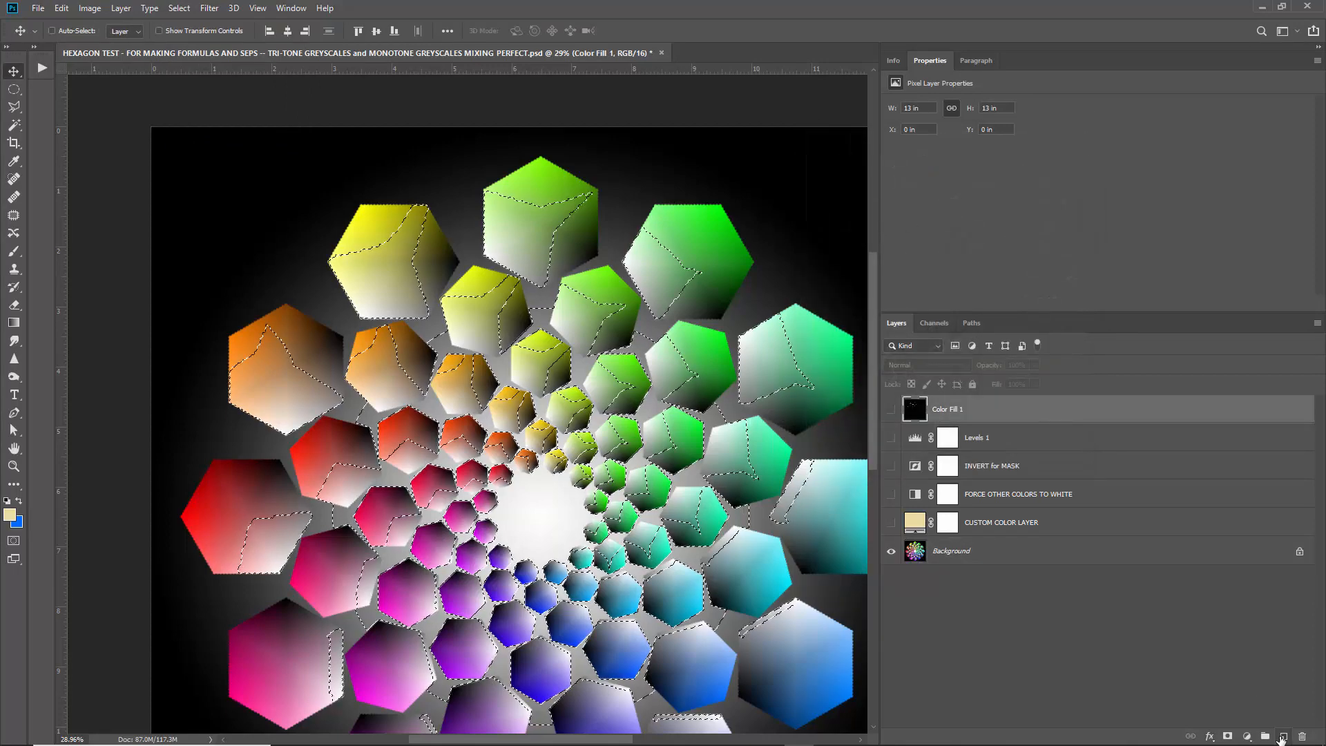
left_click(1283, 736)
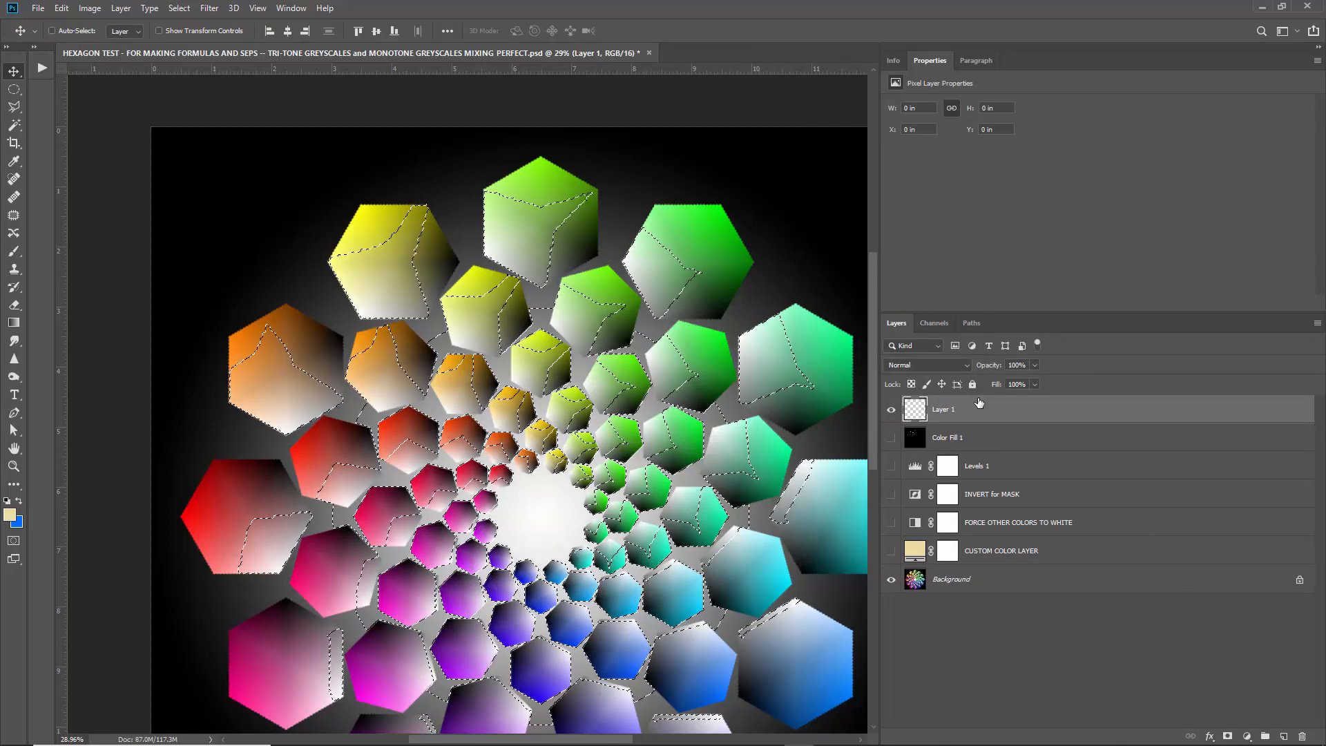
key("shift+F5")
left_click(897, 296)
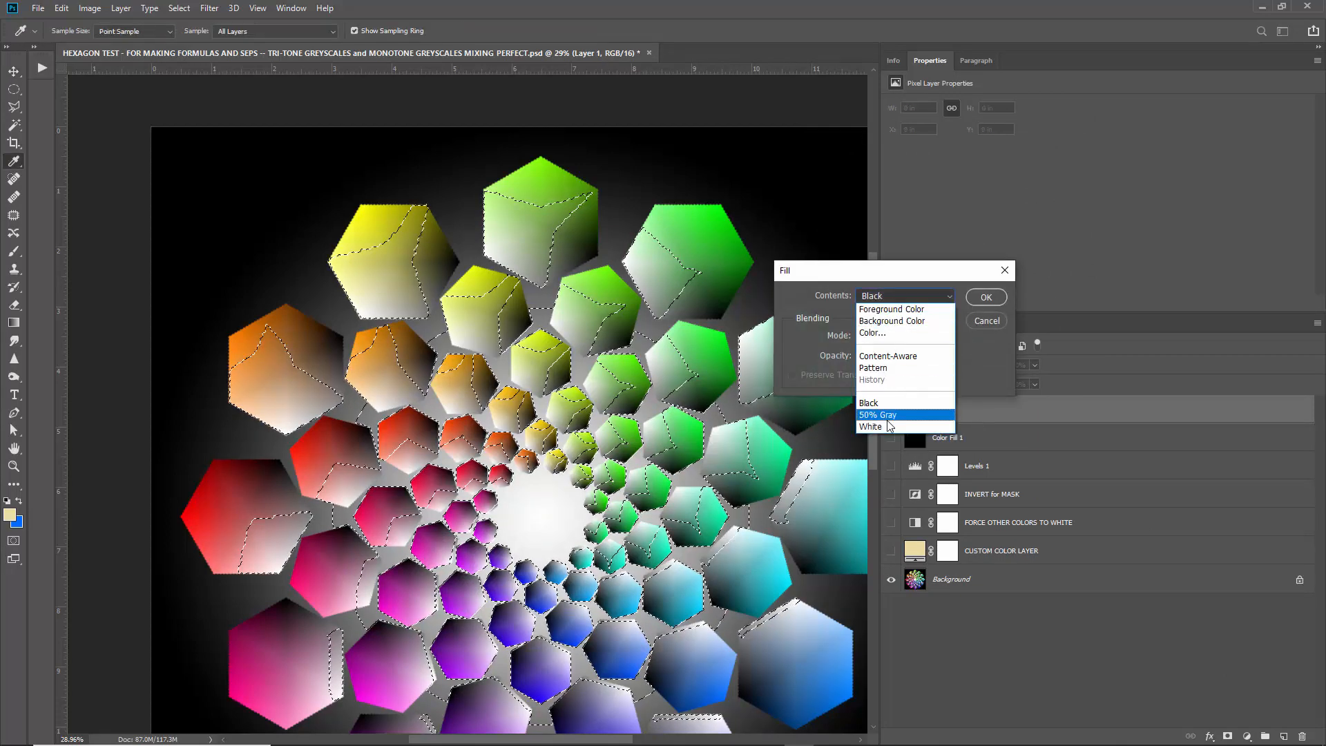
left_click(893, 426)
left_click(903, 335)
left_click(903, 348)
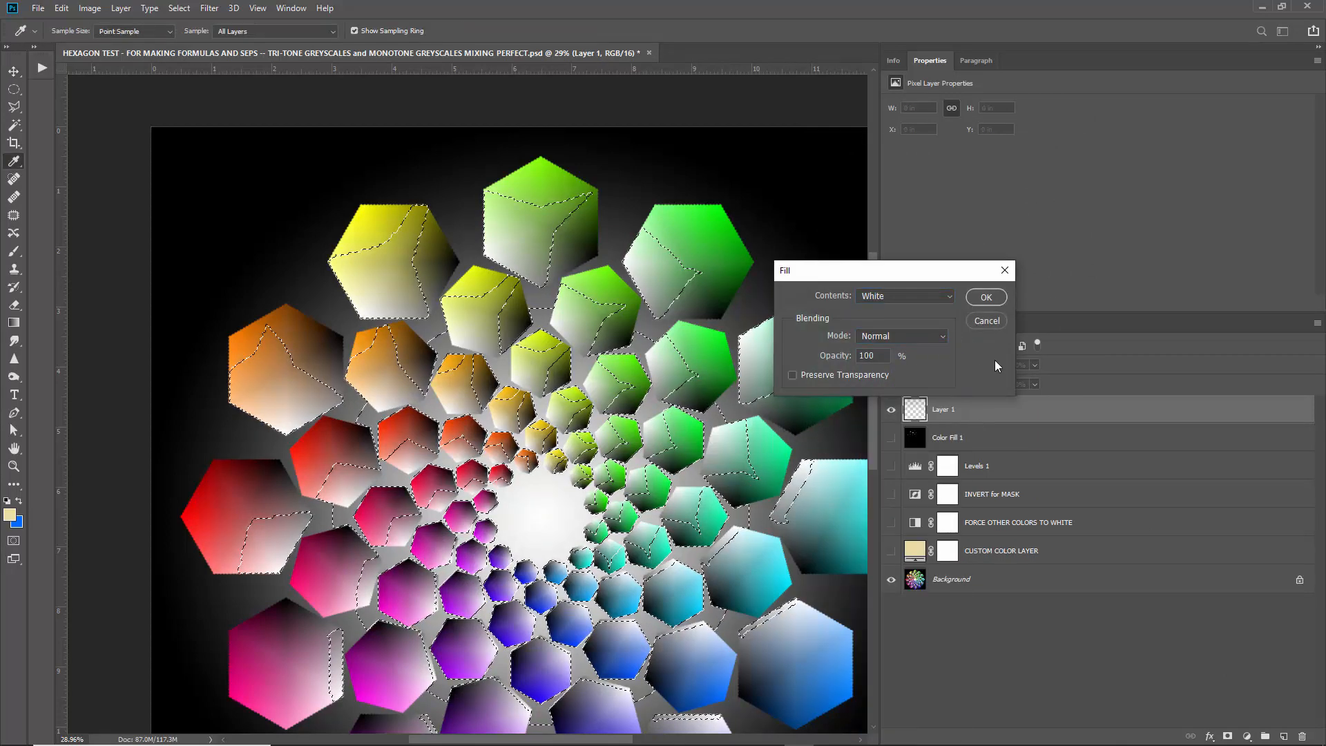
key("Return")
- Fill the new layer with black in Behind mode so the black sits beneath the white Color Range fill
key("shift+F5")
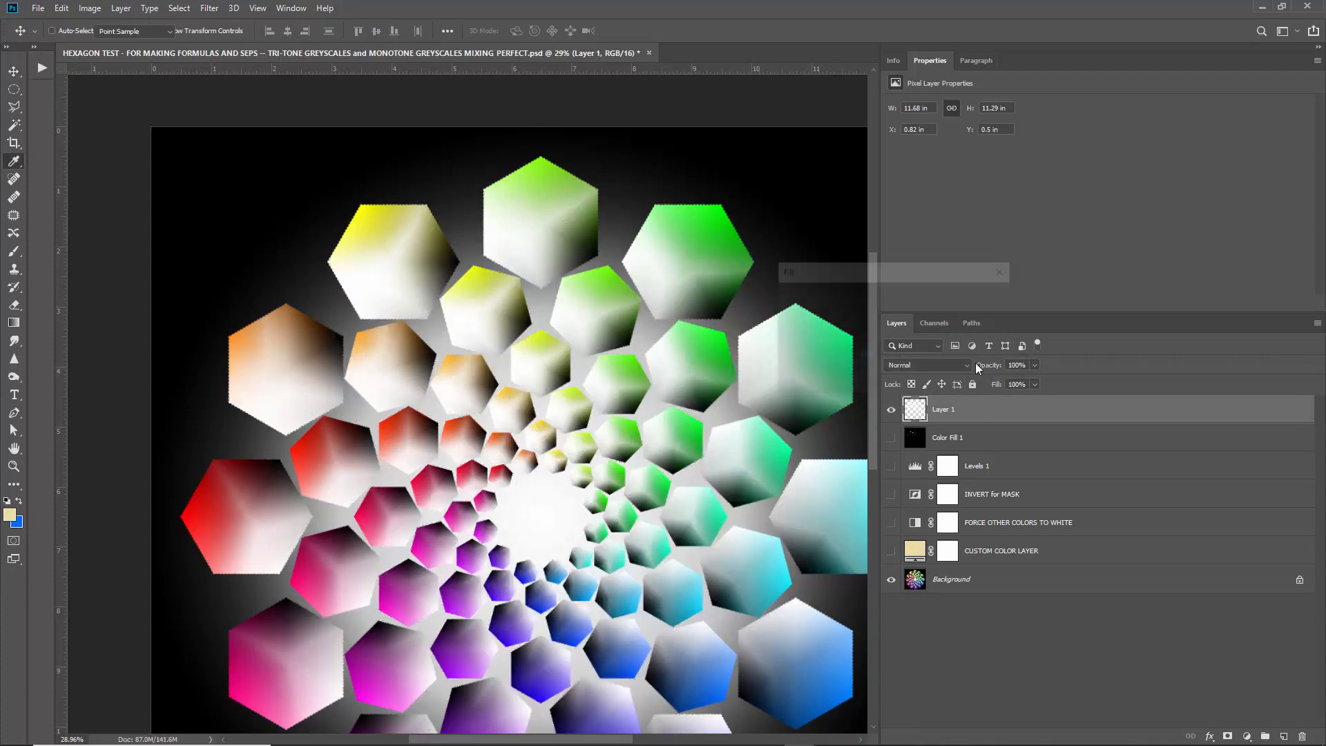
left_click(897, 297)
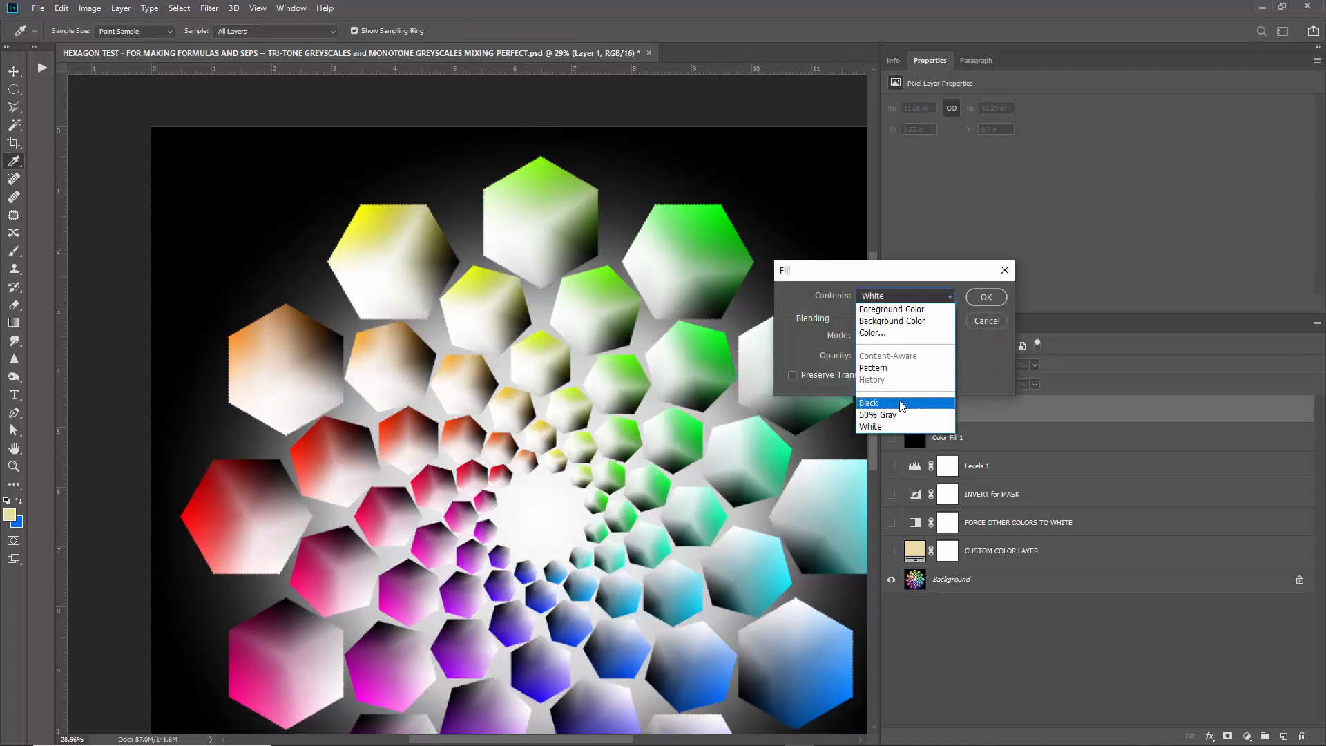
left_click(897, 402)
left_click(911, 338)
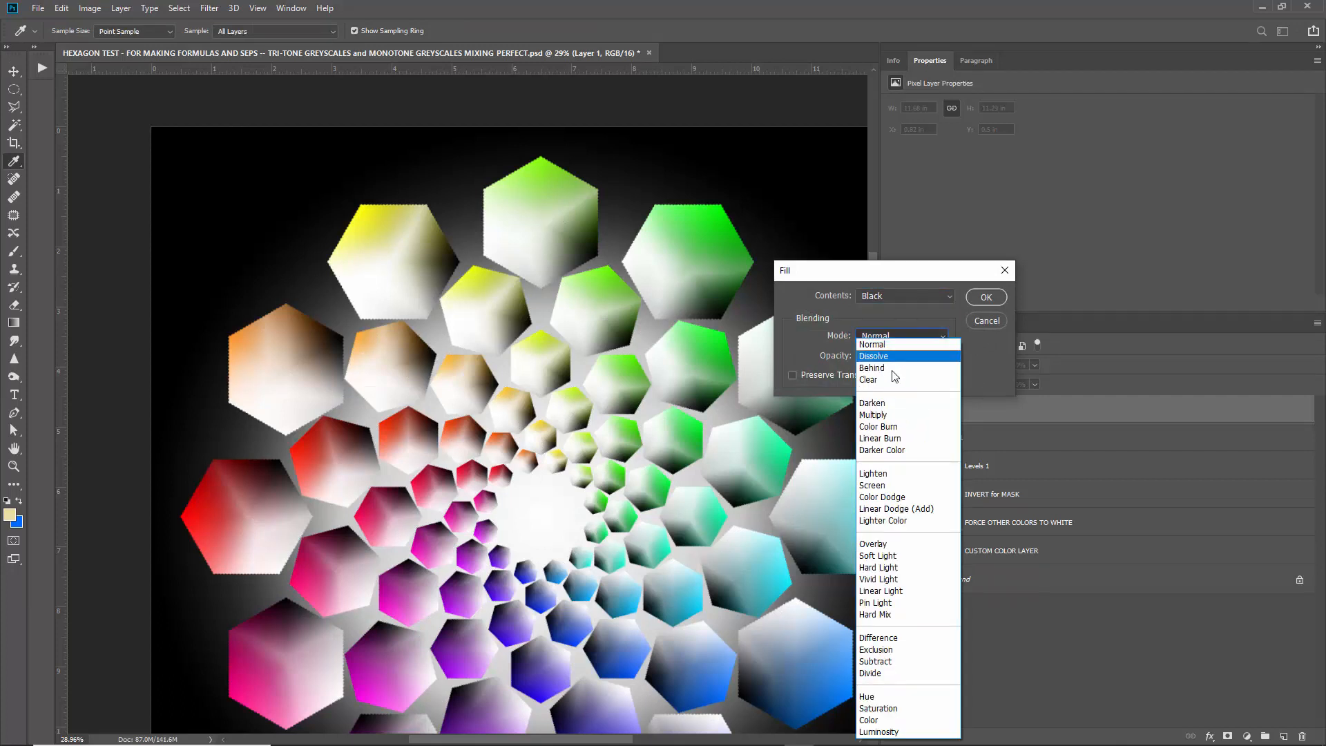
left_click(914, 366)
key("Return")
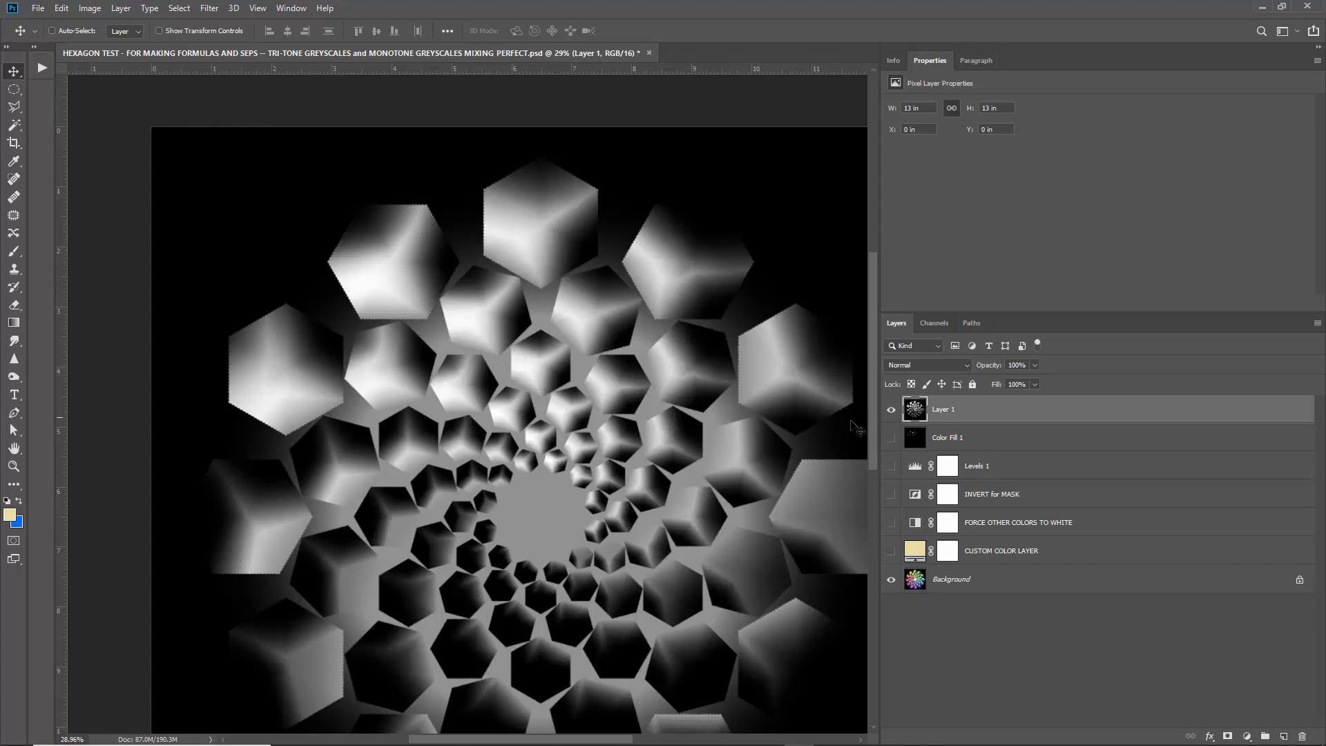
- Hide Layer 1 and delete the Color Fill 1 and Levels 1 layers
left_click(890, 412)
left_click(953, 439)
key("Delete")
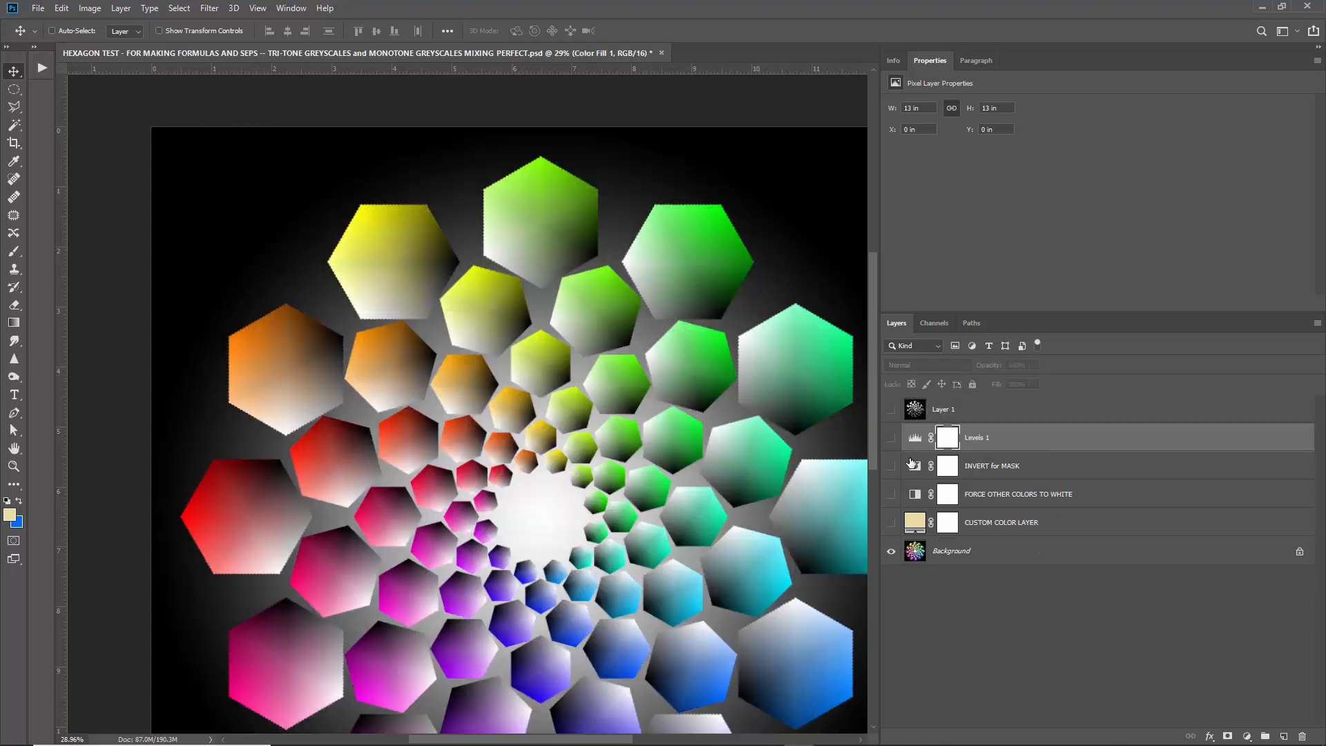
left_click(955, 441)
key("Delete")
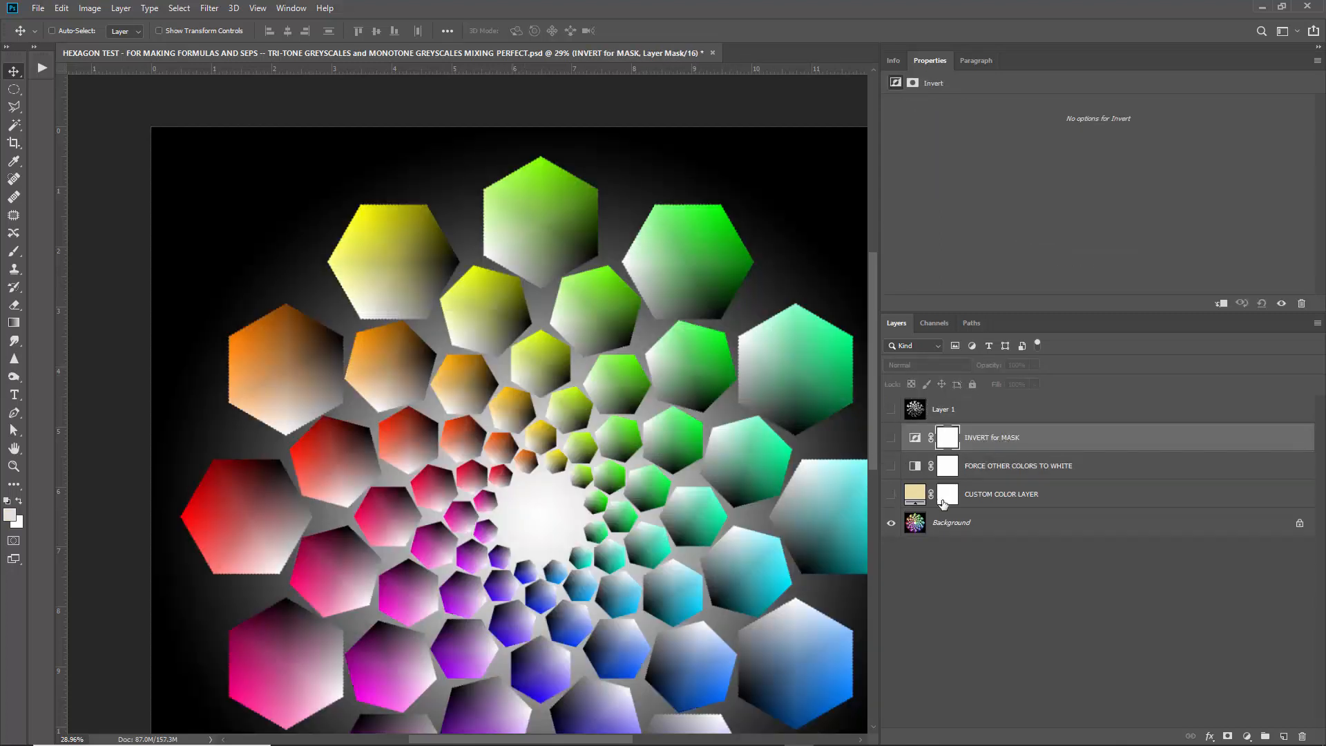
- Show the CUSTOM COLOR LAYER, FORCE OTHER COLORS TO WHITE and INVERT for MASK layers
left_click(943, 500)
left_click(891, 494)
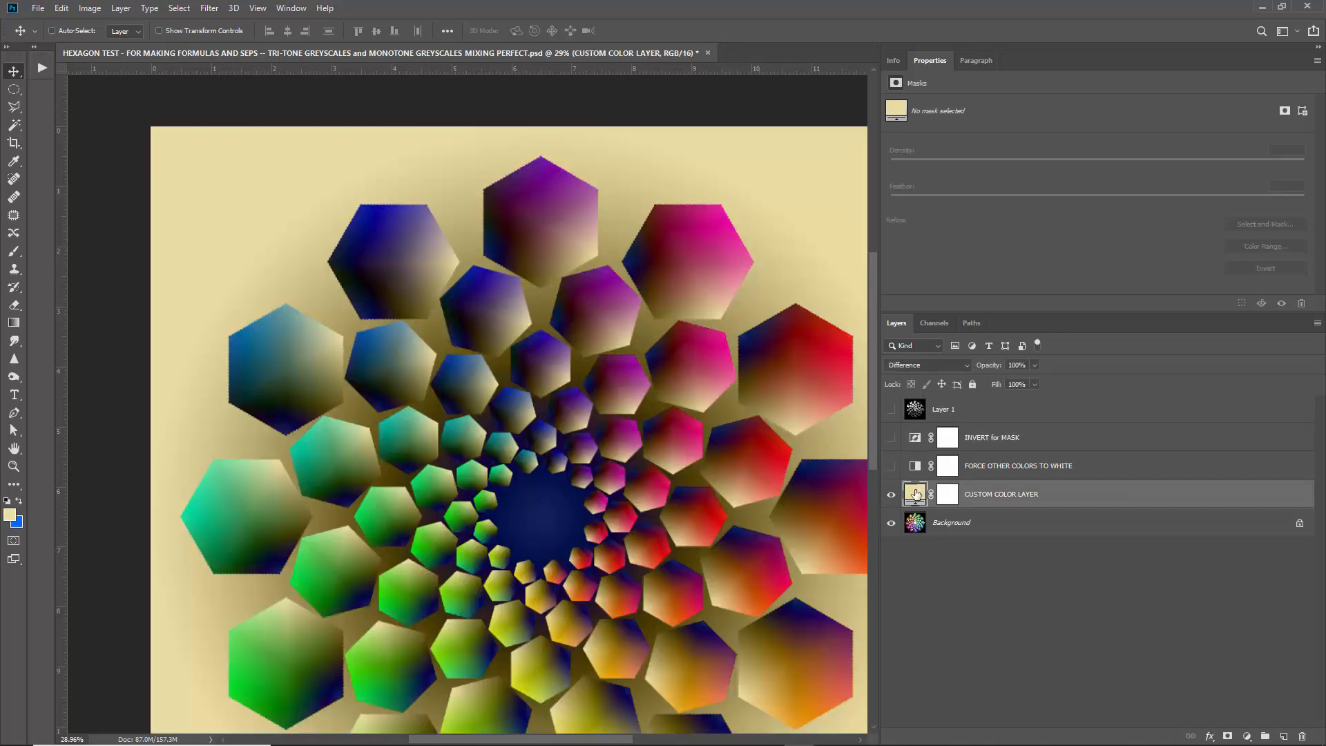
left_click(892, 466)
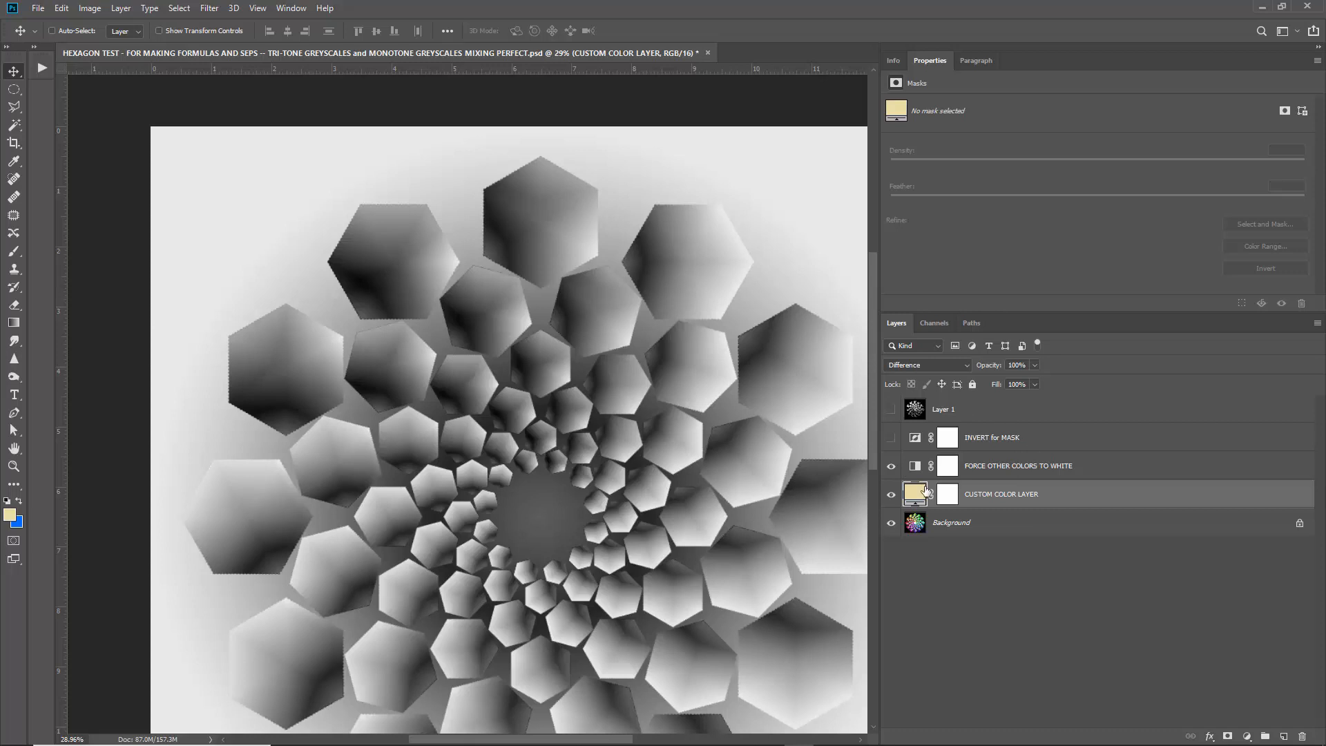
left_click(891, 438)
left_click(974, 443)
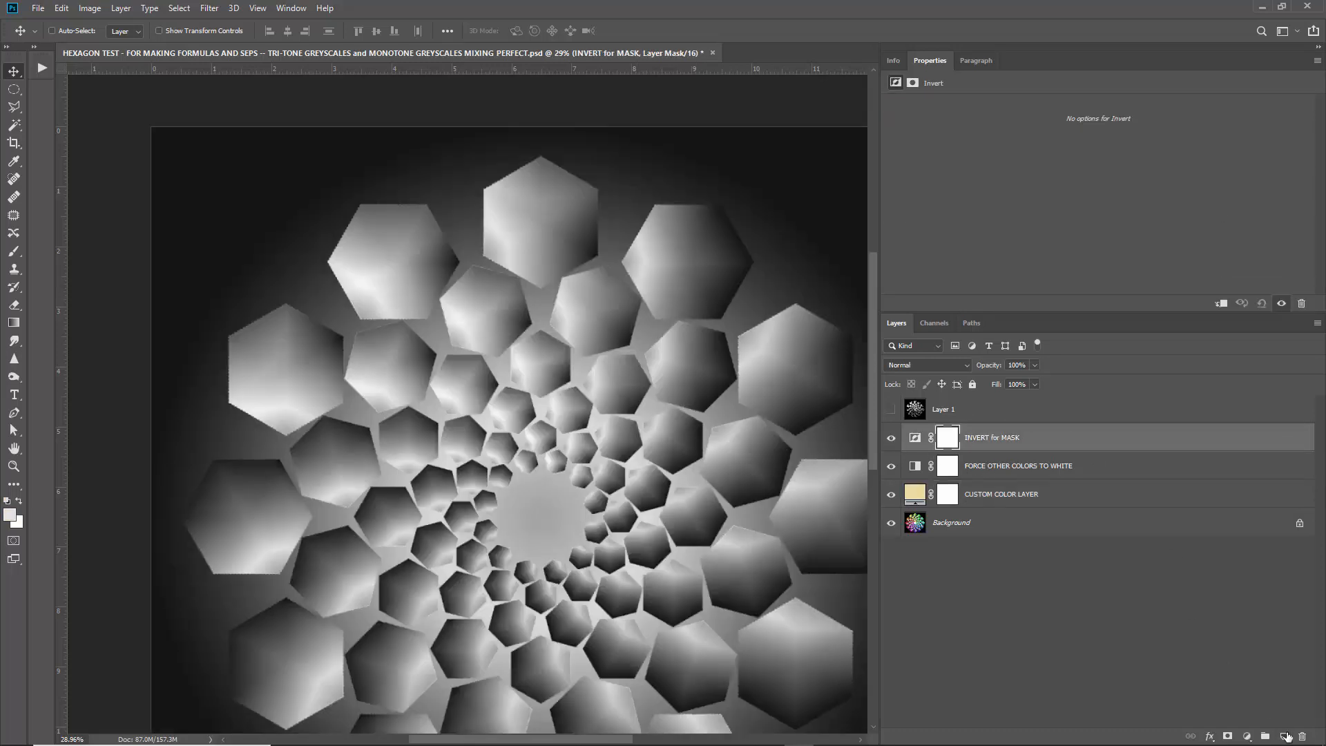
- Stamp the visible Difference-based mask onto a new layer above INVERT for MASK and hide all layers beneath it
left_click(1285, 736)
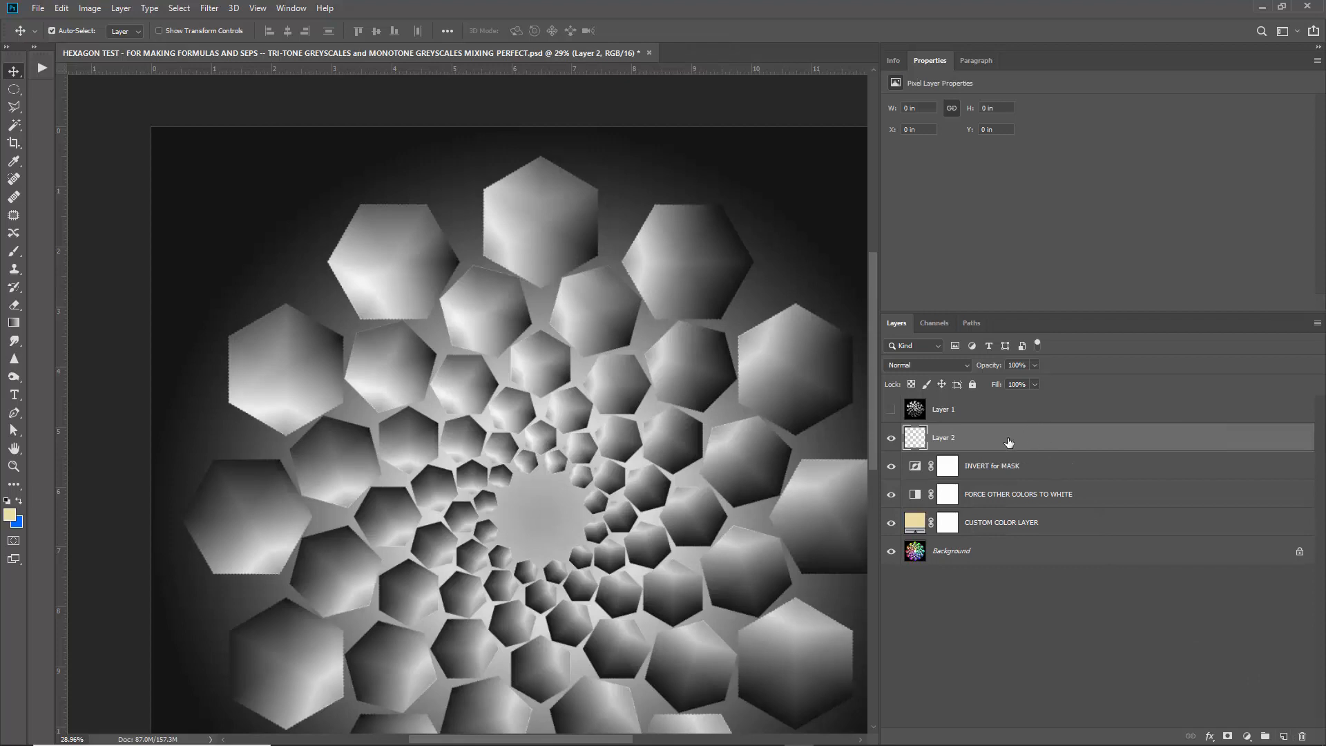
key("ctrl+shift+alt+e")
left_click_drag(891, 466, 884, 542)
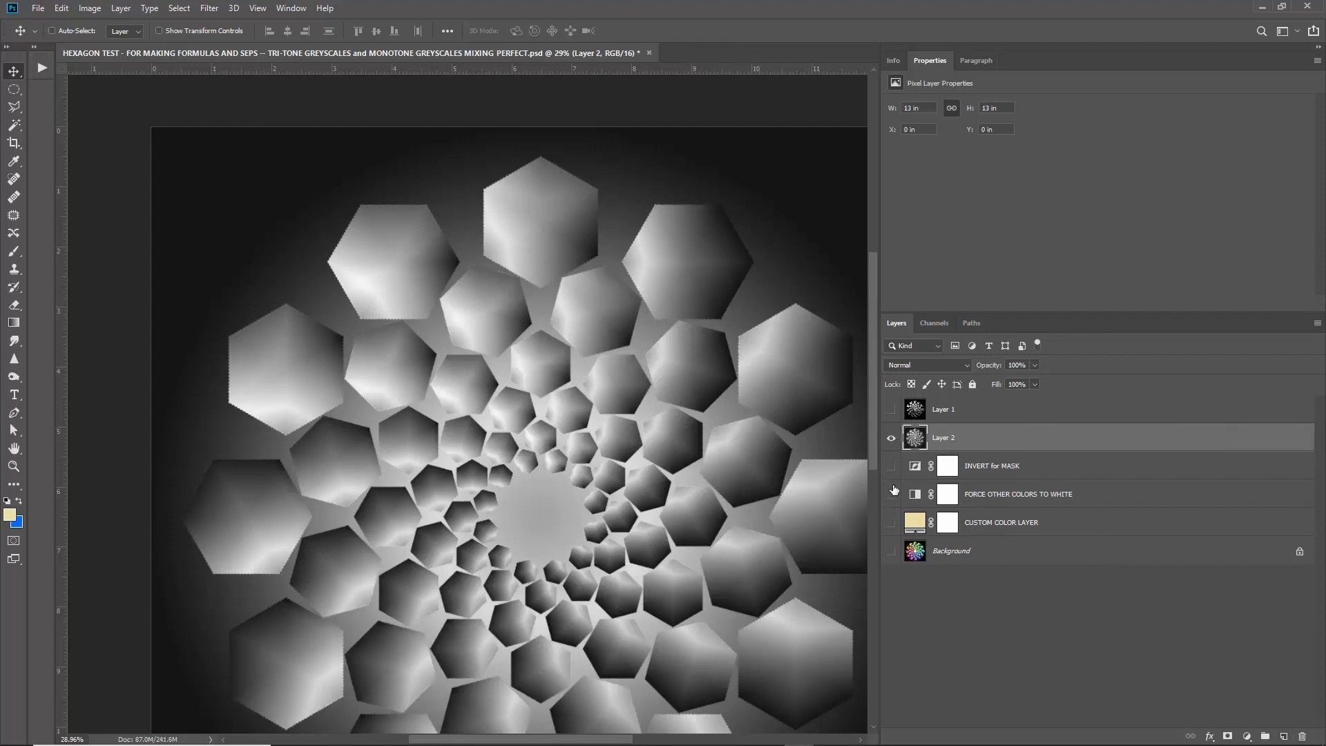
- Rename the stamped layer DIFFERENCE COLOR EXTRACTION and Layer 1 COLOR RANGE COLOR EXTRACTION, with Layer 1 made visible
double_click(945, 438)
type("DIFFERENCE COLOR EXTRACTION")
key("Return")
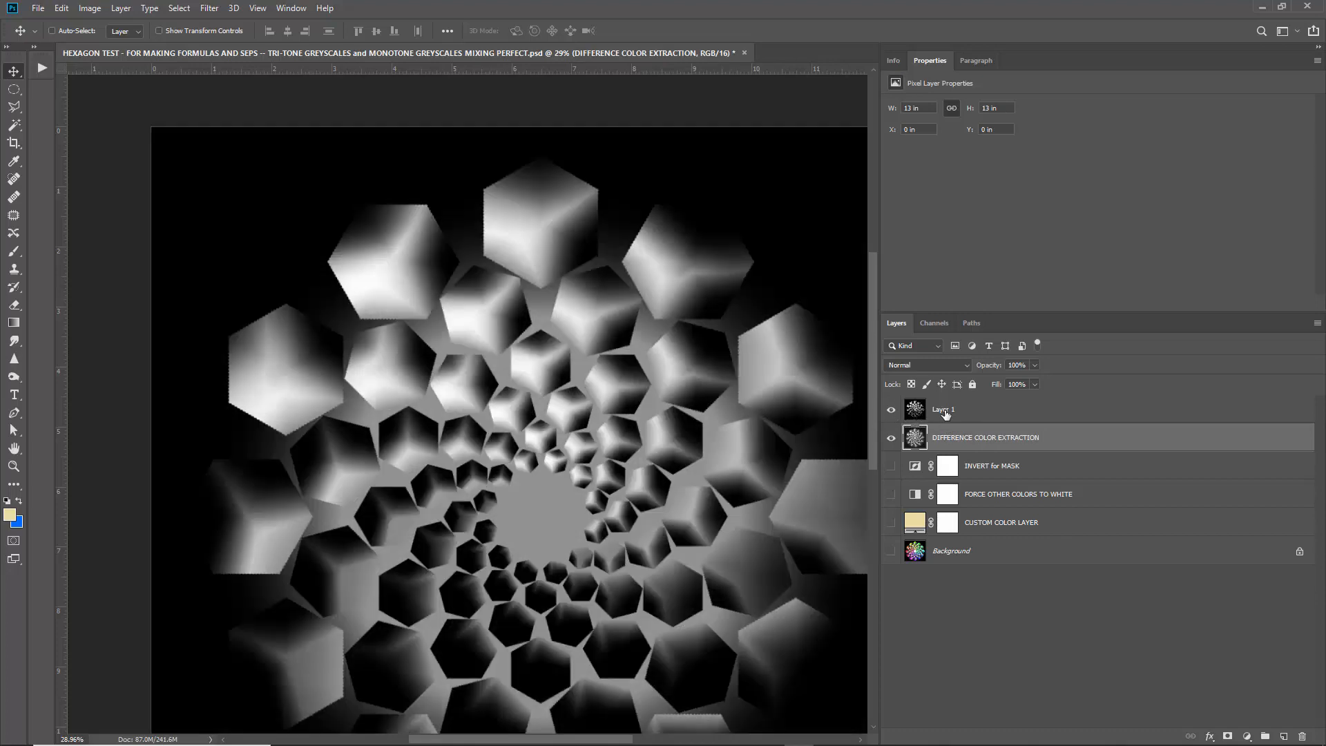
double_click(944, 409)
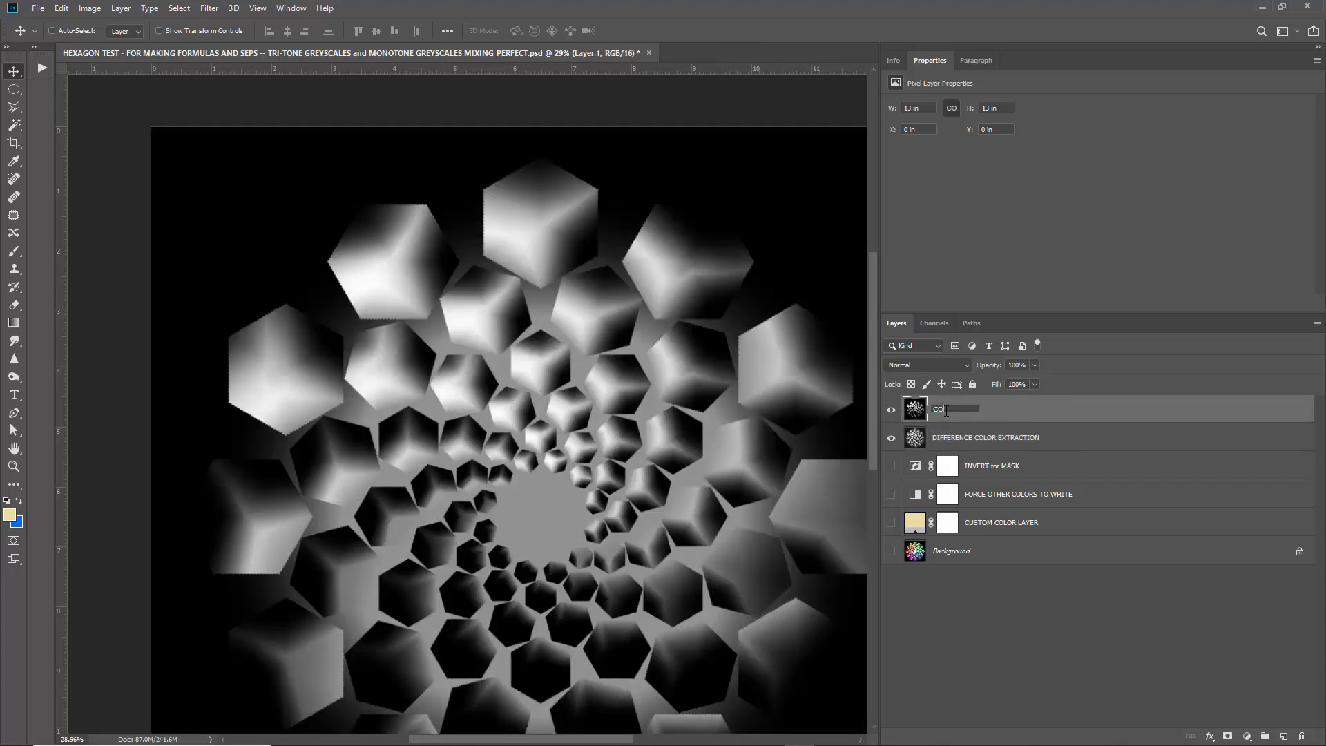
type("COLOR RANGE COLOR EXTRACTION")
key("Return")
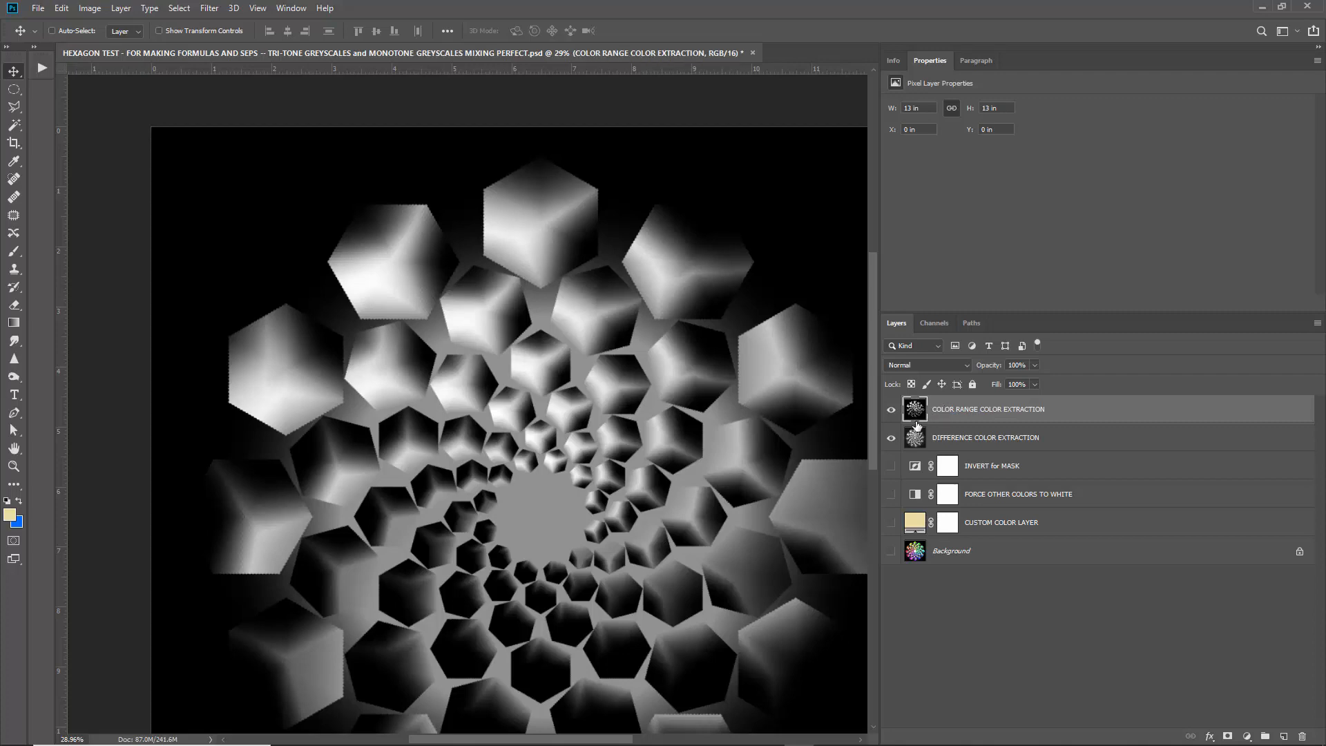
- Compare the two extractions across the whole artwork by repeatedly hiding and showing COLOR RANGE COLOR EXTRACTION
left_click(891, 409)
left_click(891, 409)
scroll(330, 342, "up", 1)
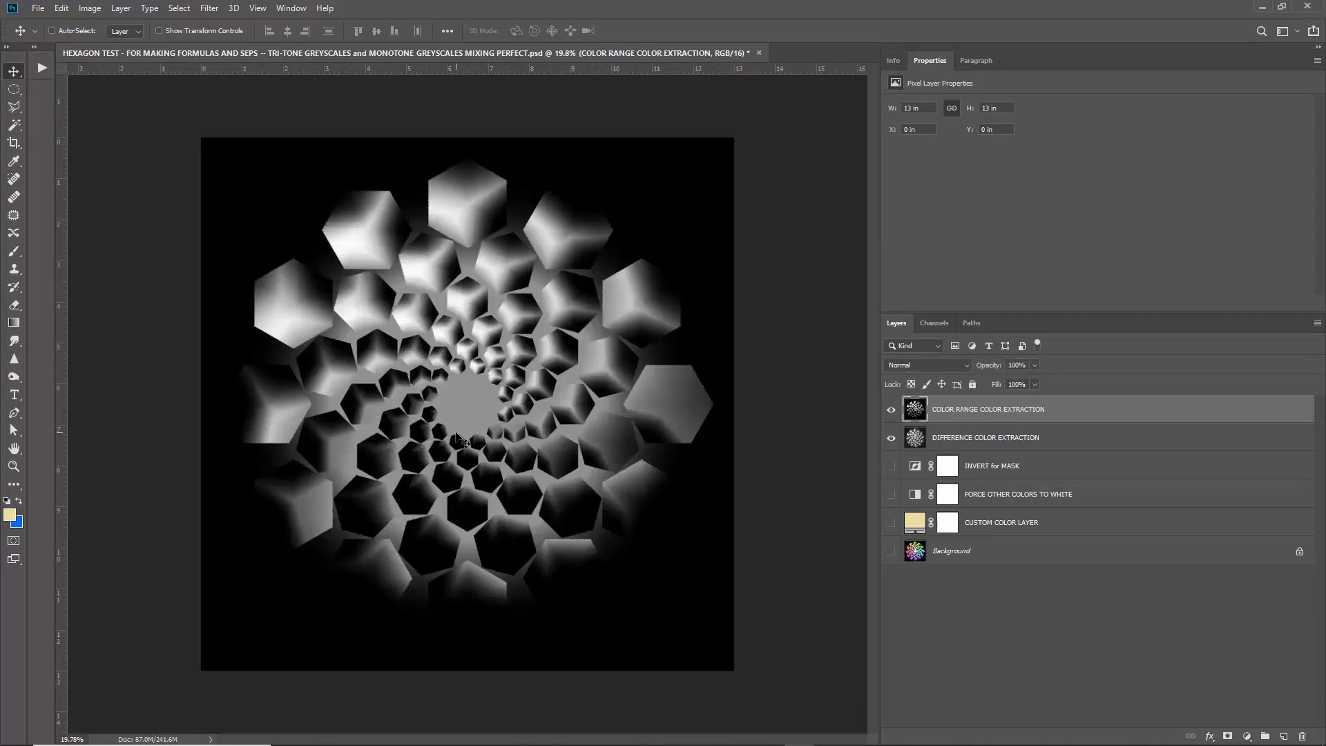
scroll(330, 342, "down", 1)
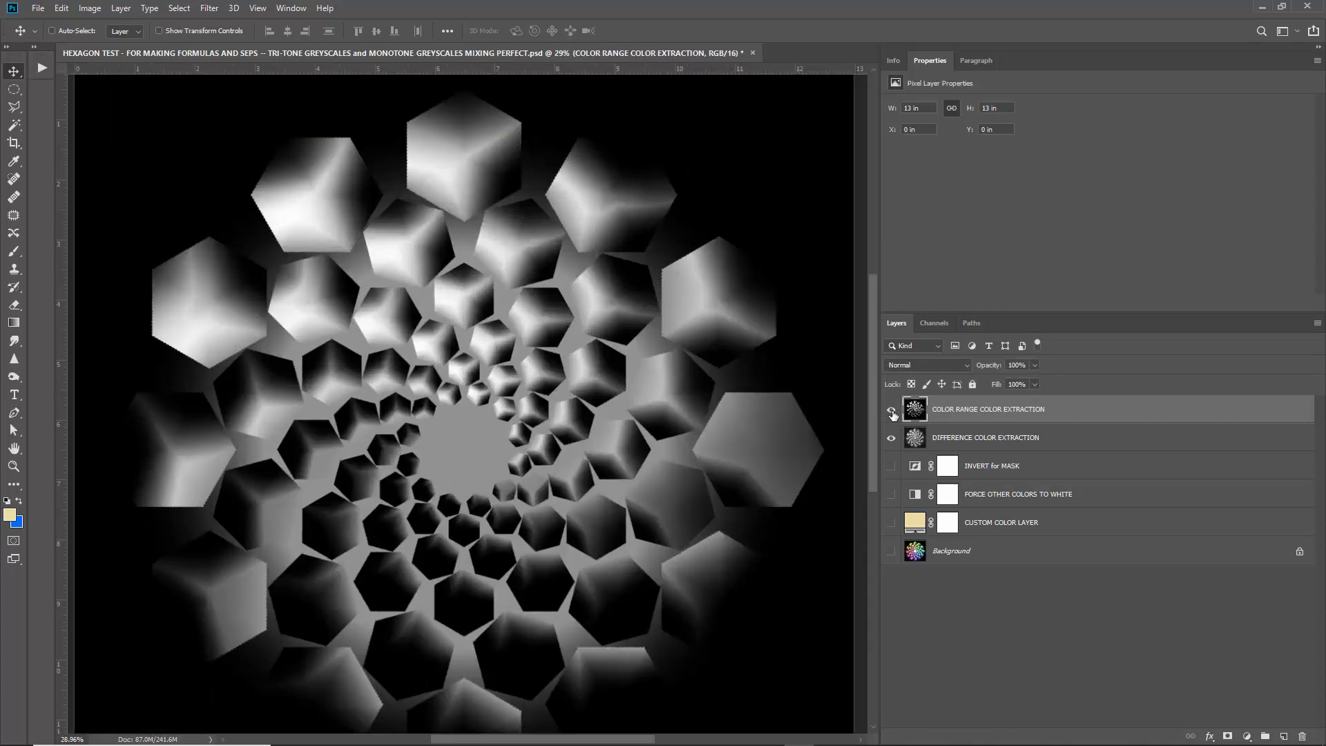
scroll(382, 435, "down", 3)
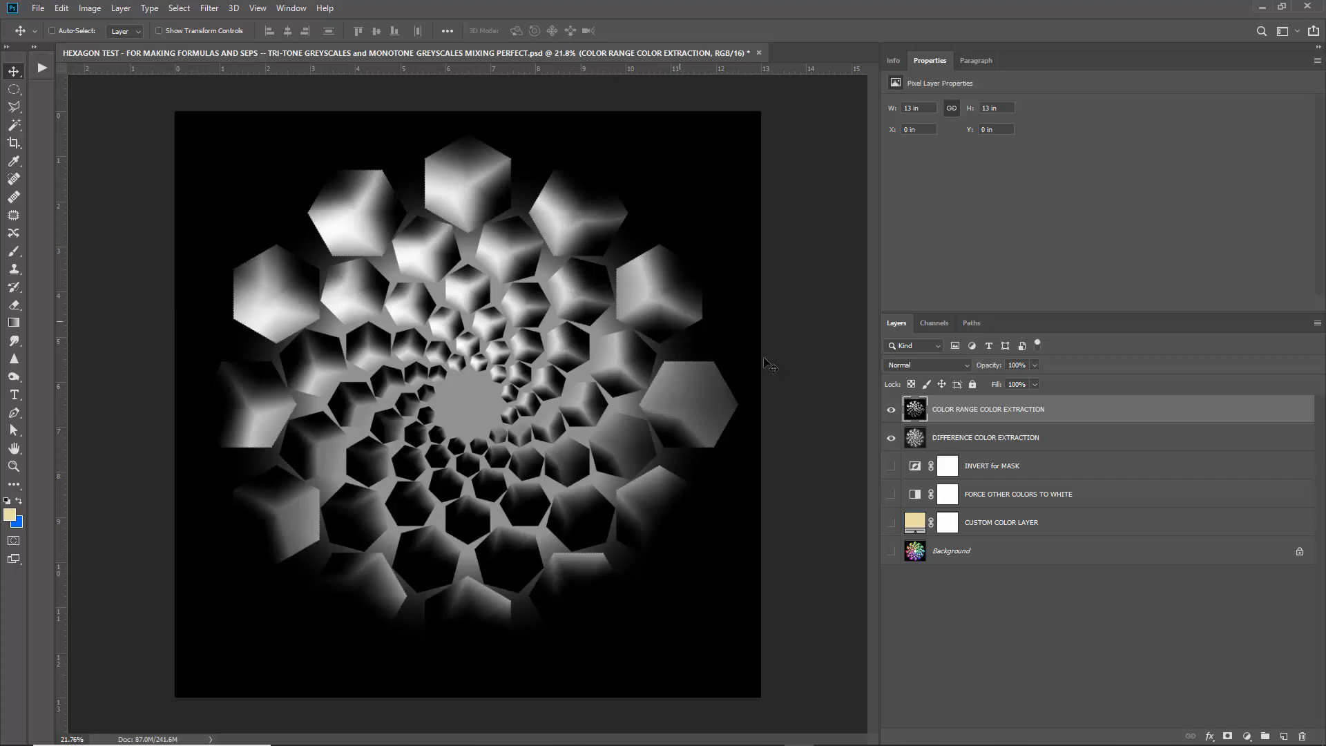
left_click(891, 410)
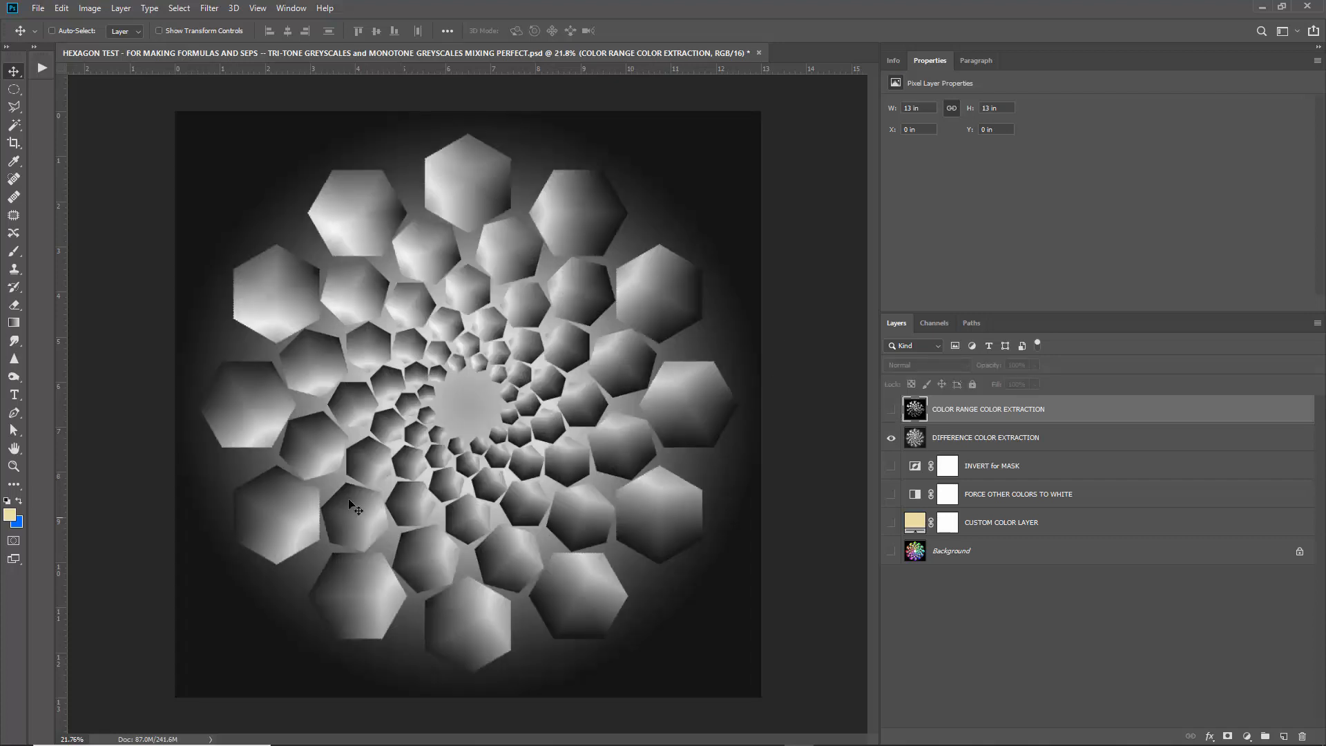
left_click(891, 413)
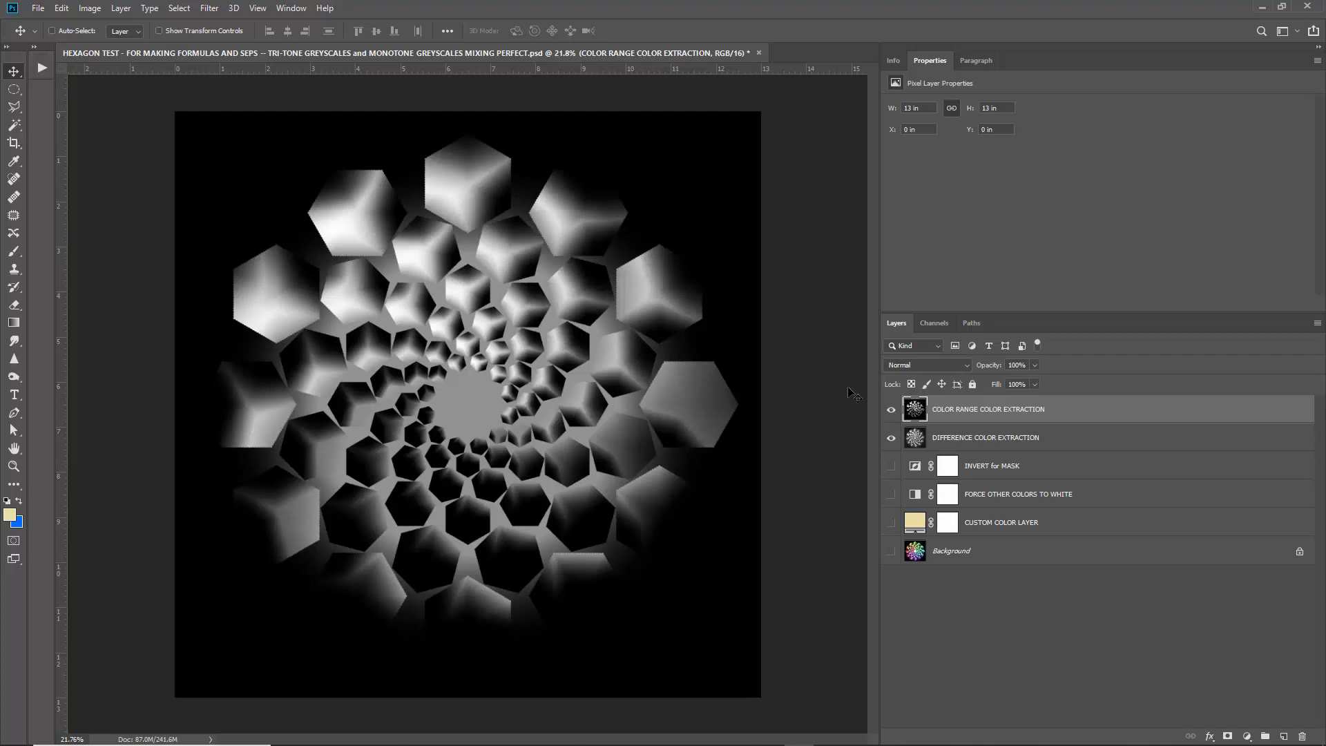
- Hide COLOR RANGE COLOR EXTRACTION and add a Levels adjustment above DIFFERENCE COLOR EXTRACTION with the black input level at 131
left_click(891, 409)
left_click(947, 437)
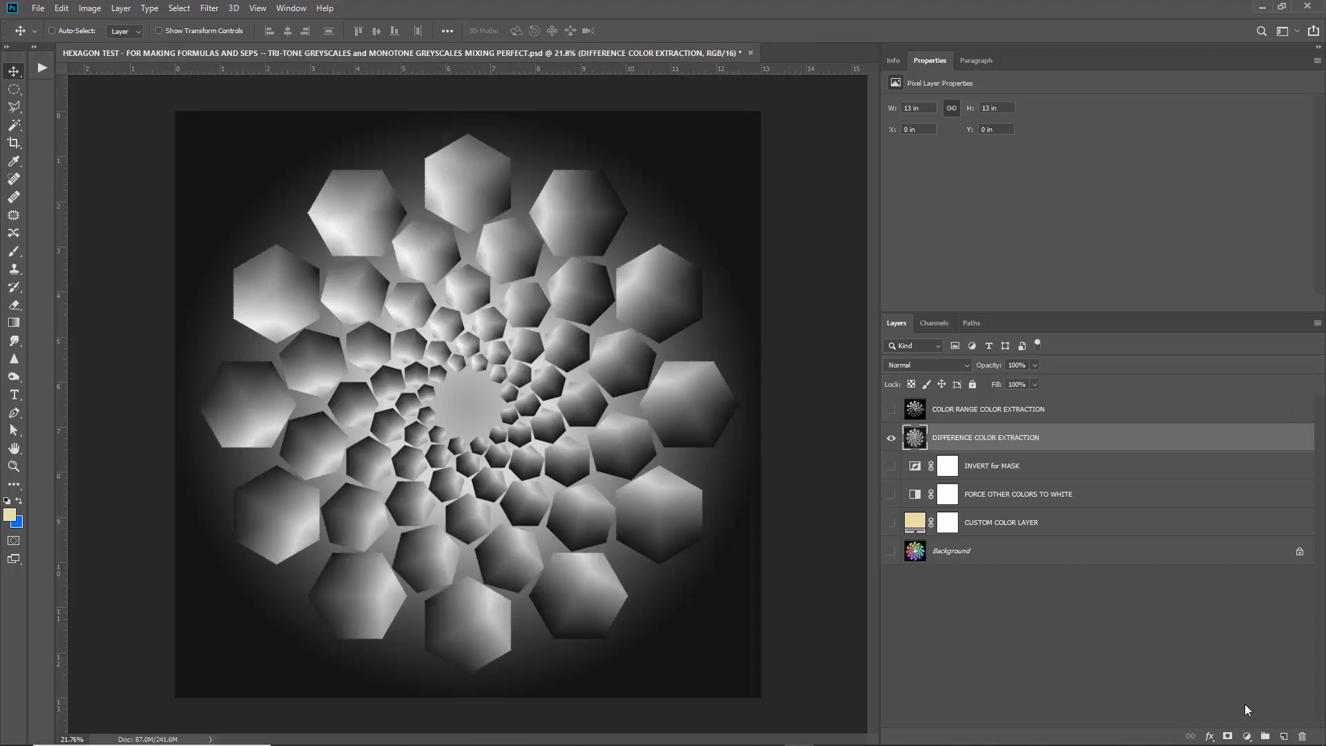
left_click(1246, 736)
left_click(1240, 550)
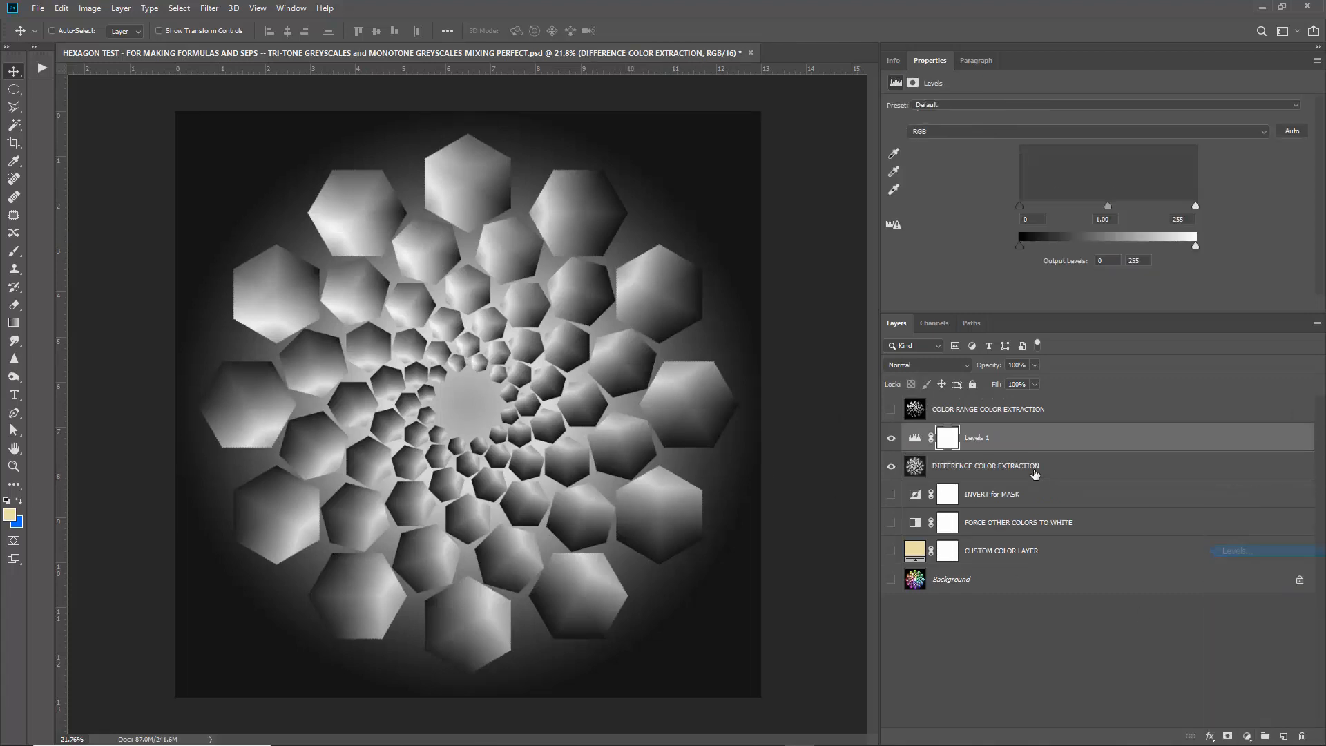
mouse_move(1195, 206)
left_mouse_down()
mouse_move(1142, 210)
mouse_move(1195, 206)
left_mouse_up()
left_click_drag(1019, 206, 1111, 200)
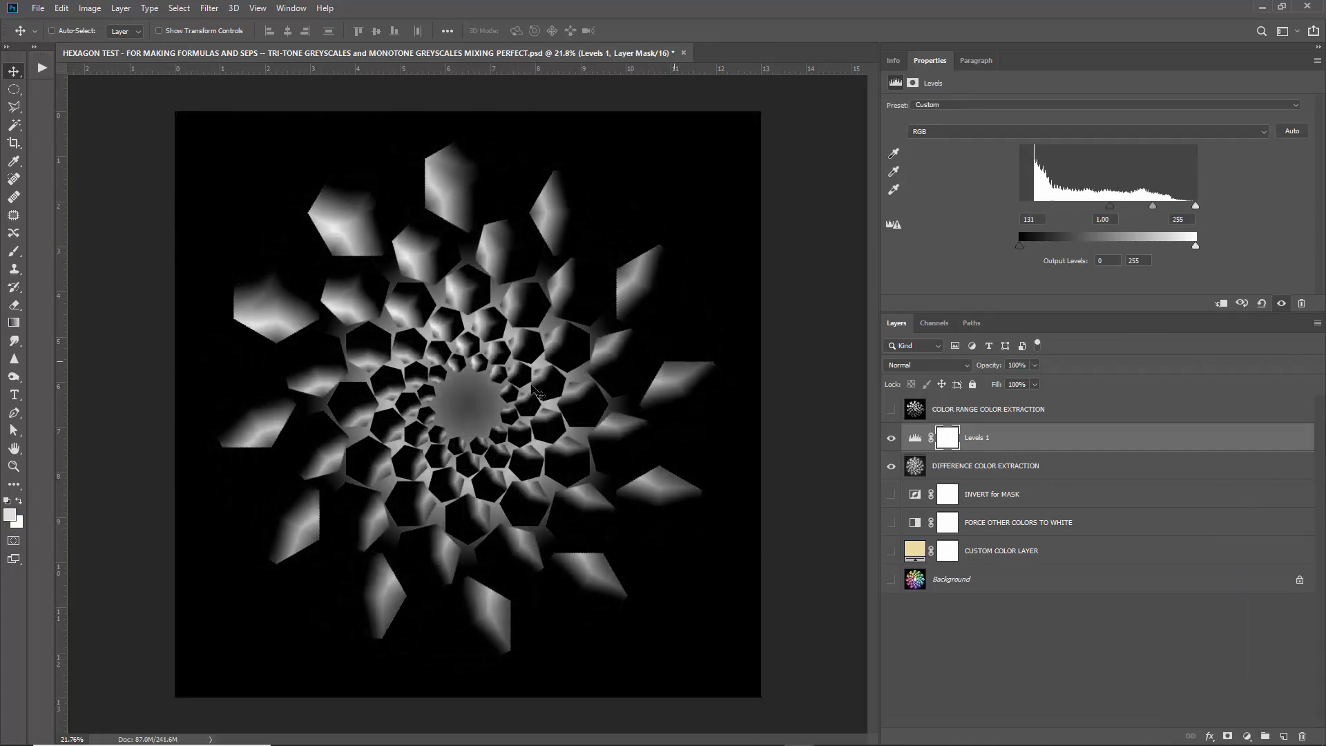
- Duplicate the Levels 1 adjustment above COLOR RANGE COLOR EXTRACTION and show that extraction layer
left_click_drag(998, 437, 988, 403)
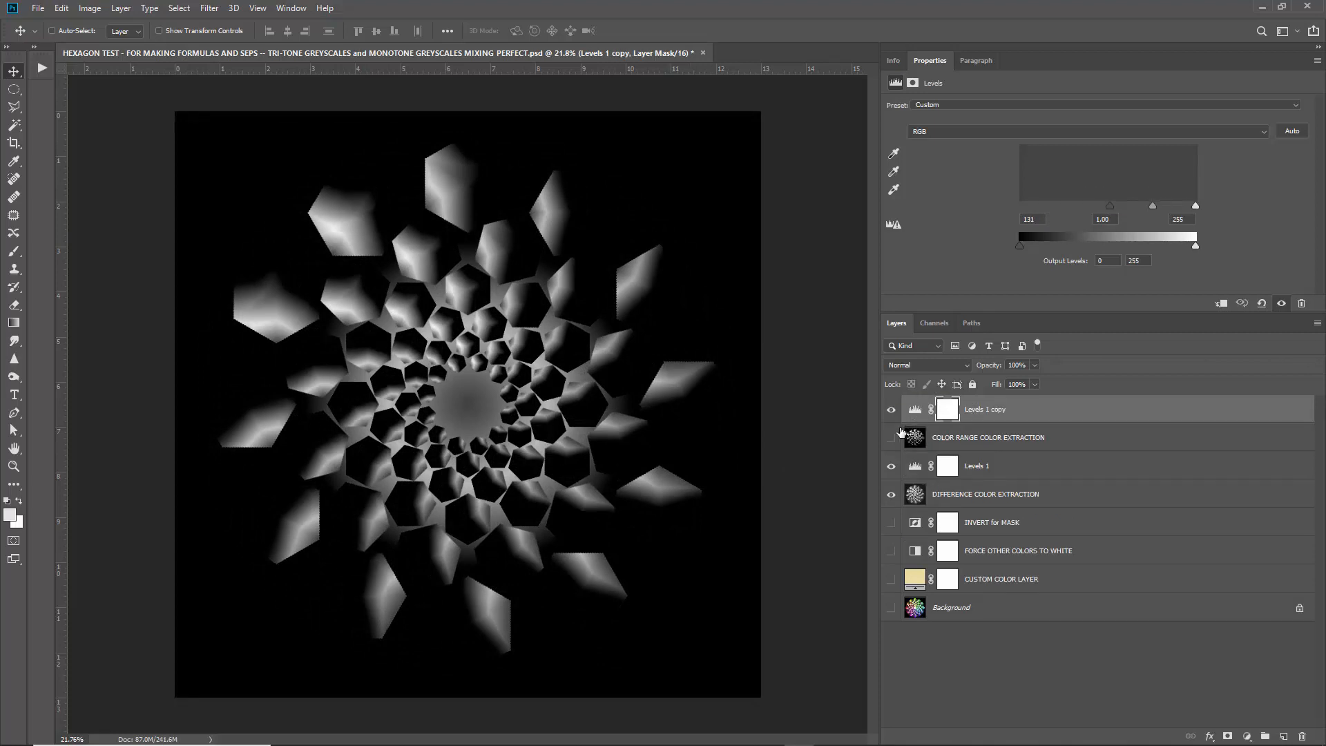
left_click(890, 438)
left_click(947, 441)
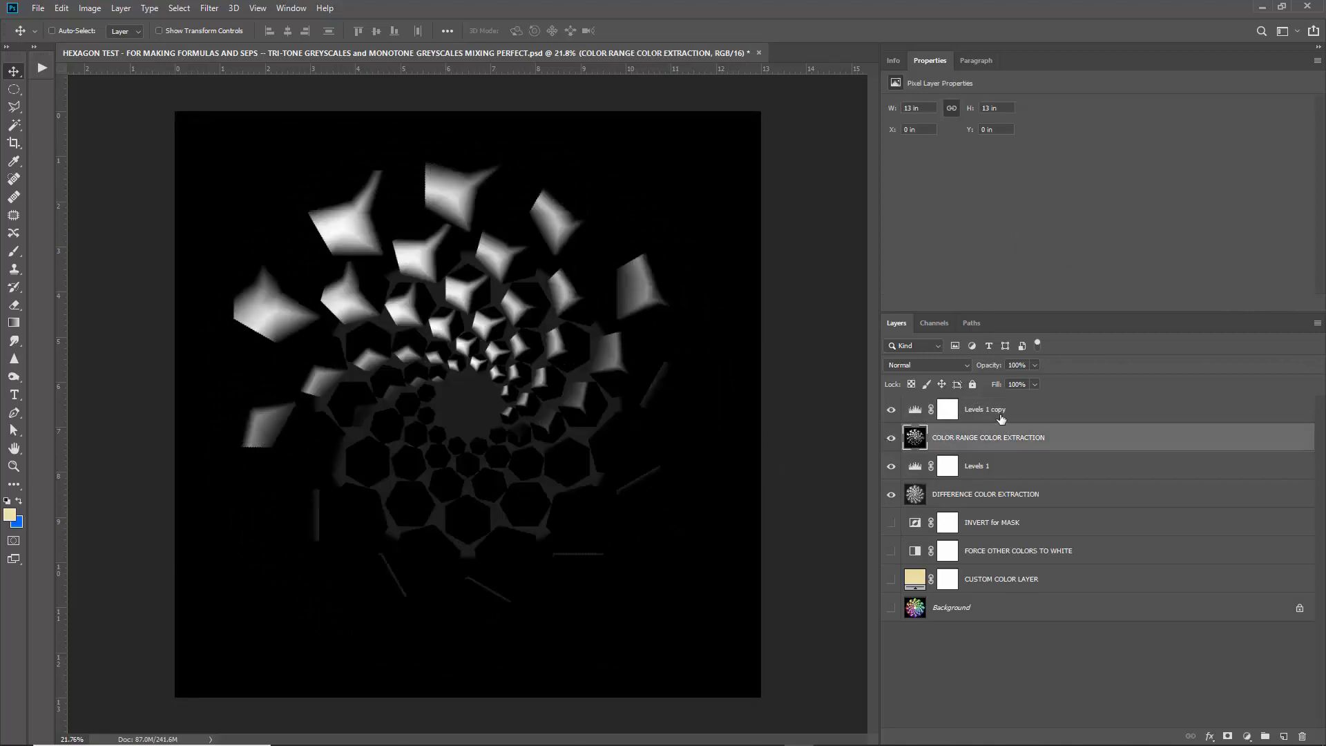
- Hide both extraction layers and their Levels adjustments, checking the Levels-adjusted Difference extraction on its own along the way
left_click(889, 418)
left_click(890, 437)
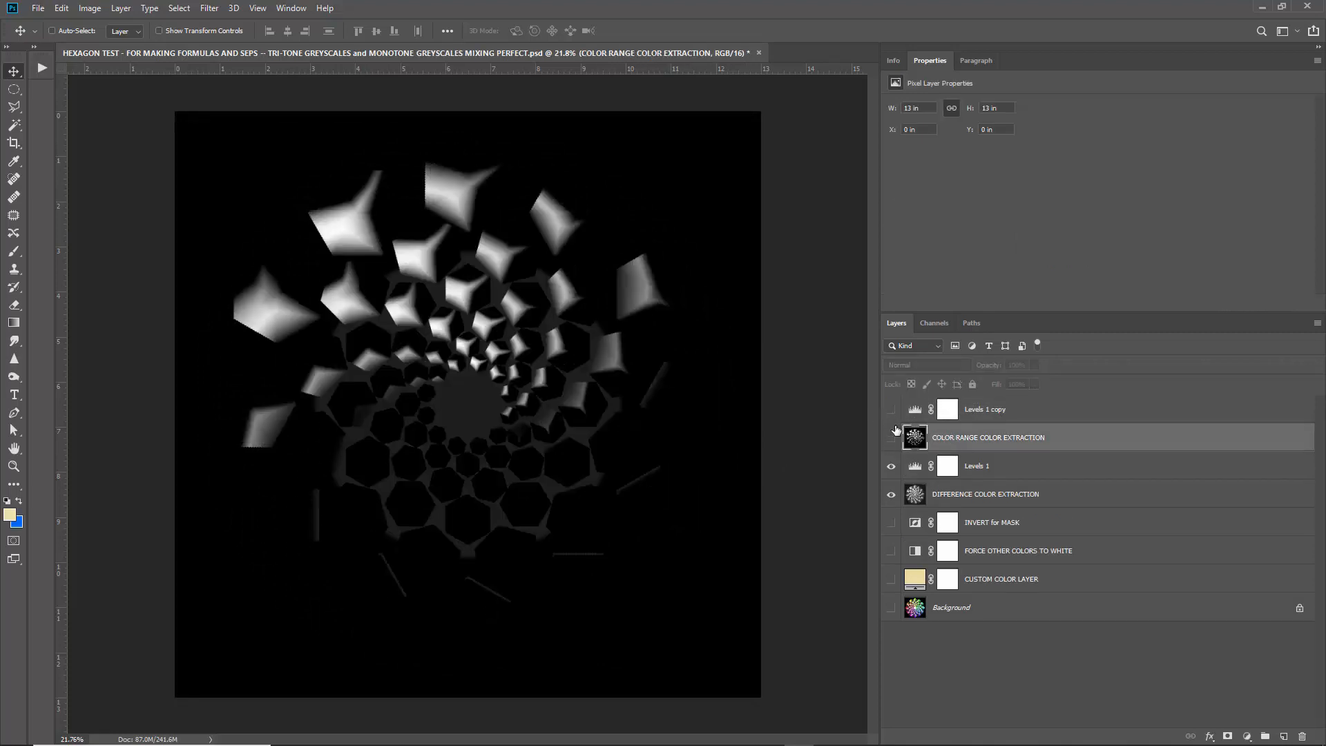
left_click(998, 464)
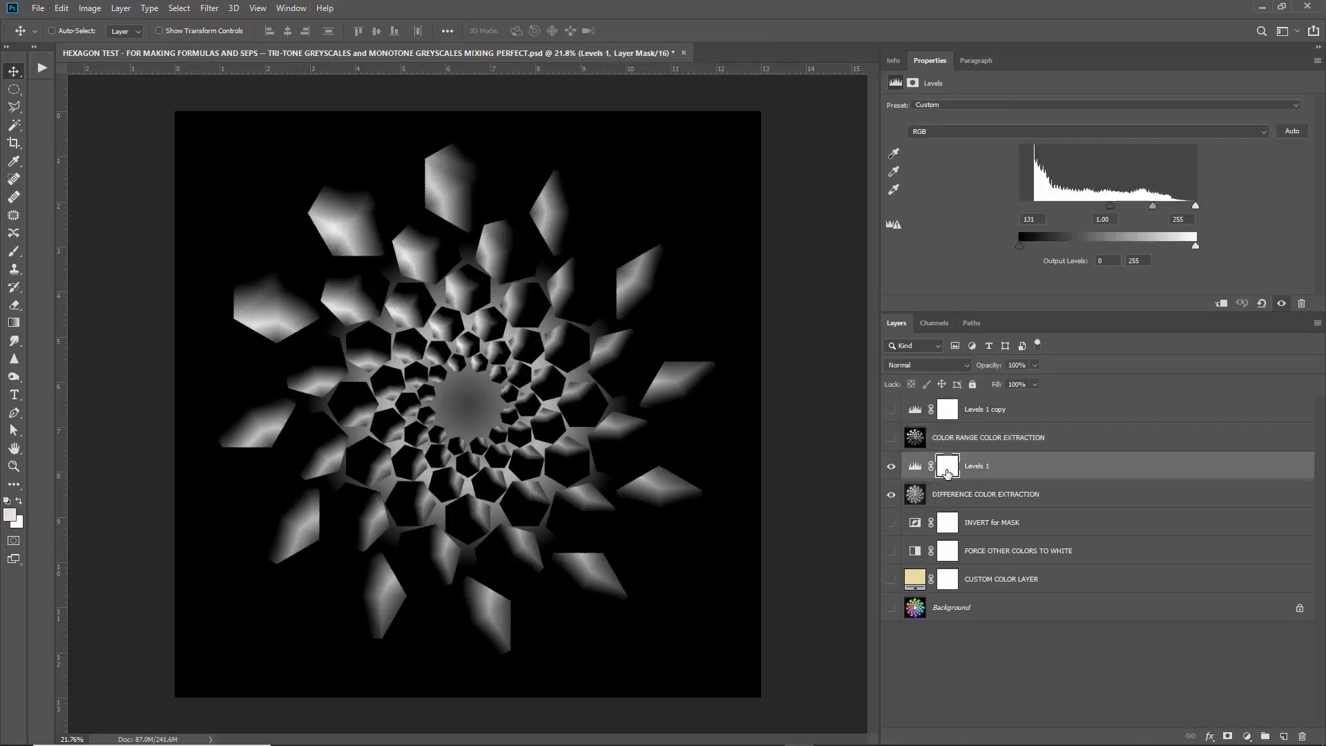
left_click(891, 467)
left_click(890, 494)
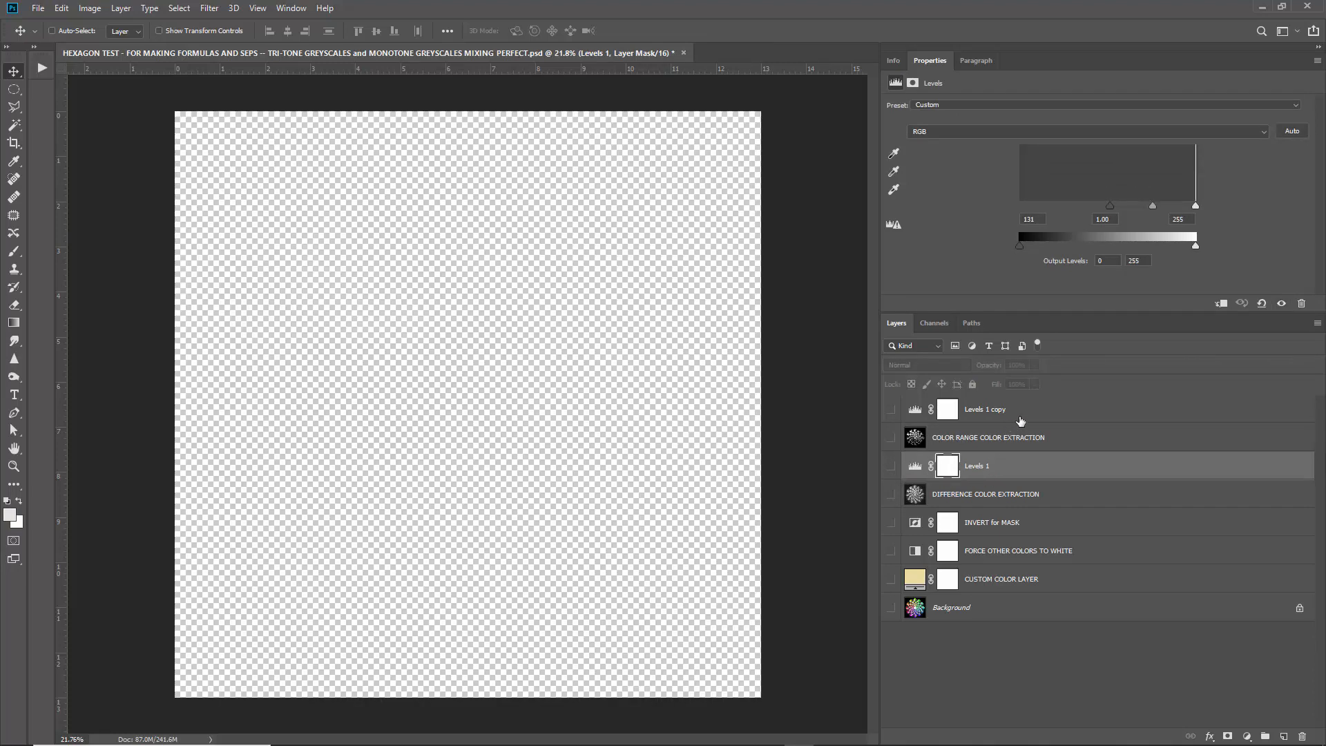
- Delete both extraction layers with their Levels adjustments, and show Background and the three Difference-based mask layers
left_click(1020, 417)
key("Delete")
key("Delete")
key("Delete")
key("Delete")
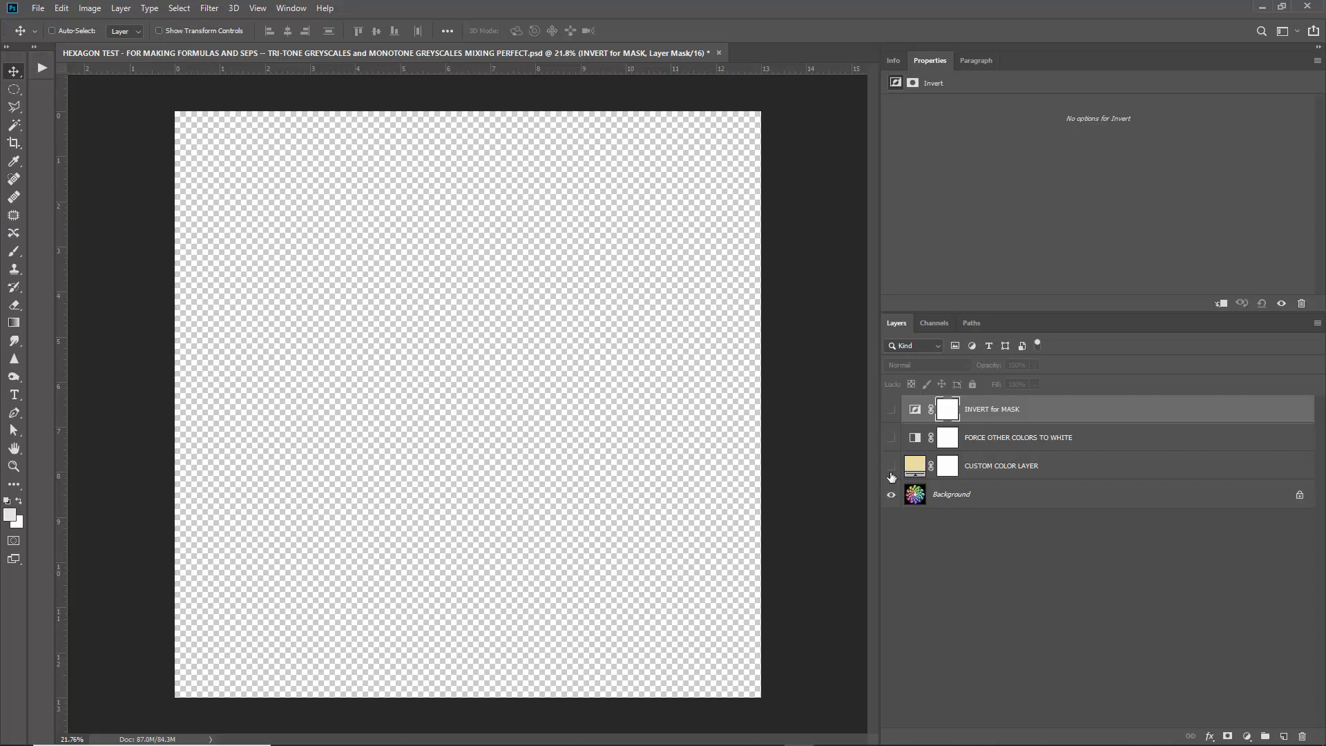
left_click_drag(891, 476, 891, 409)
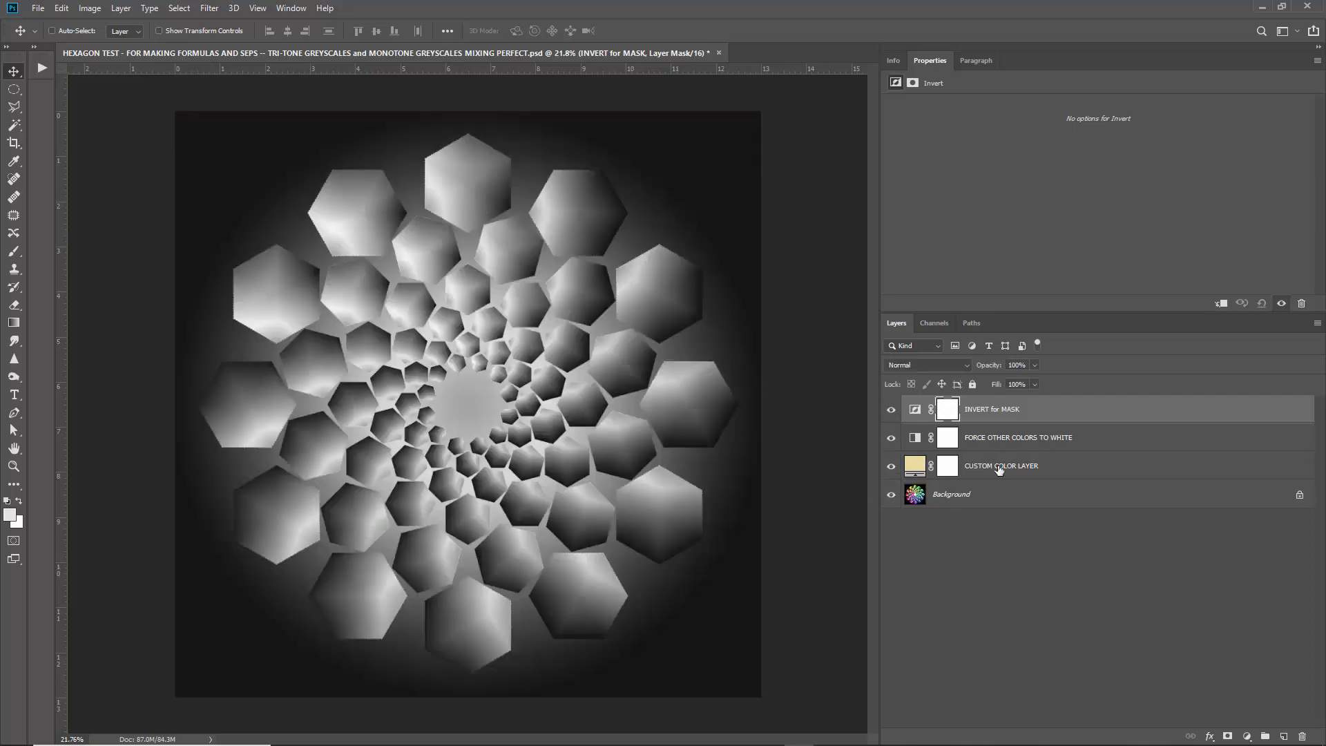
- Preview darker yellows such as 796c2d as the fill color of CUSTOM COLOR LAYER without keeping them
double_click(915, 465)
left_click(1092, 467)
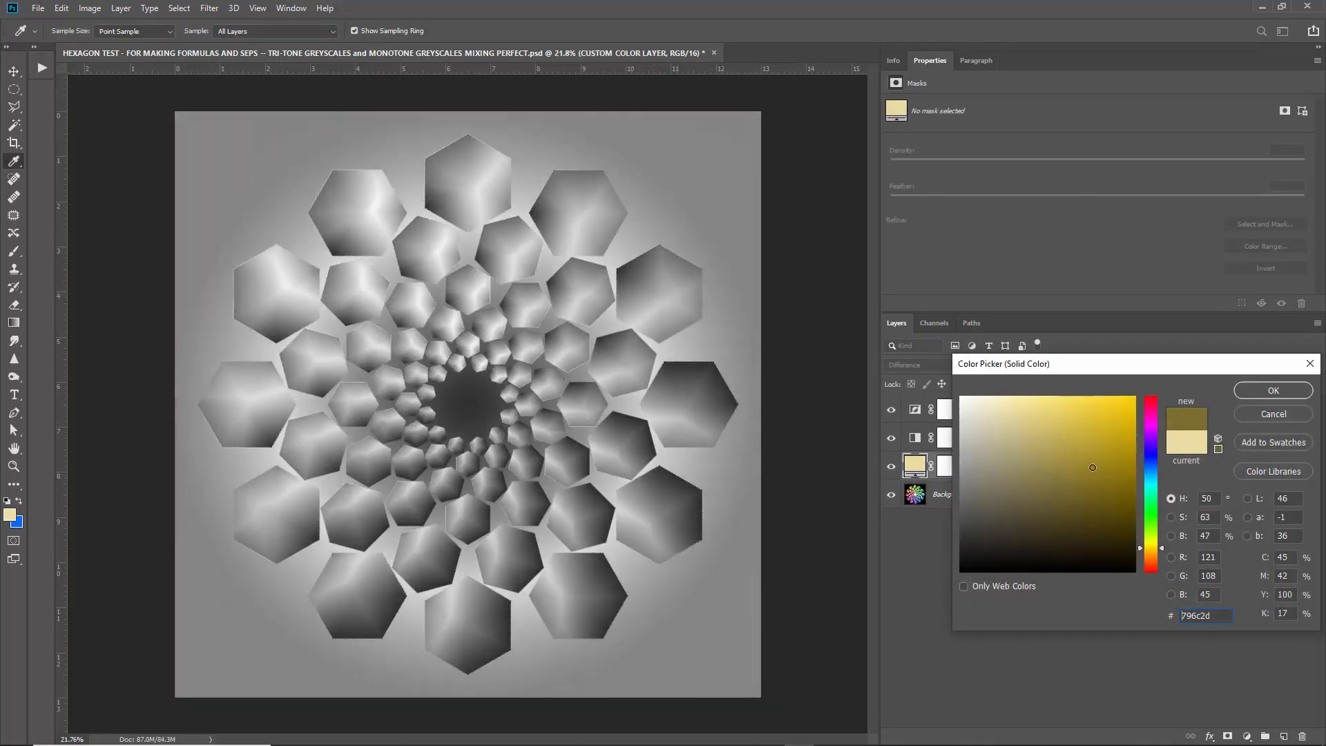
mouse_move(1091, 467)
left_mouse_down()
mouse_move(1008, 488)
mouse_move(1079, 441)
left_mouse_up()
left_click(1267, 416)
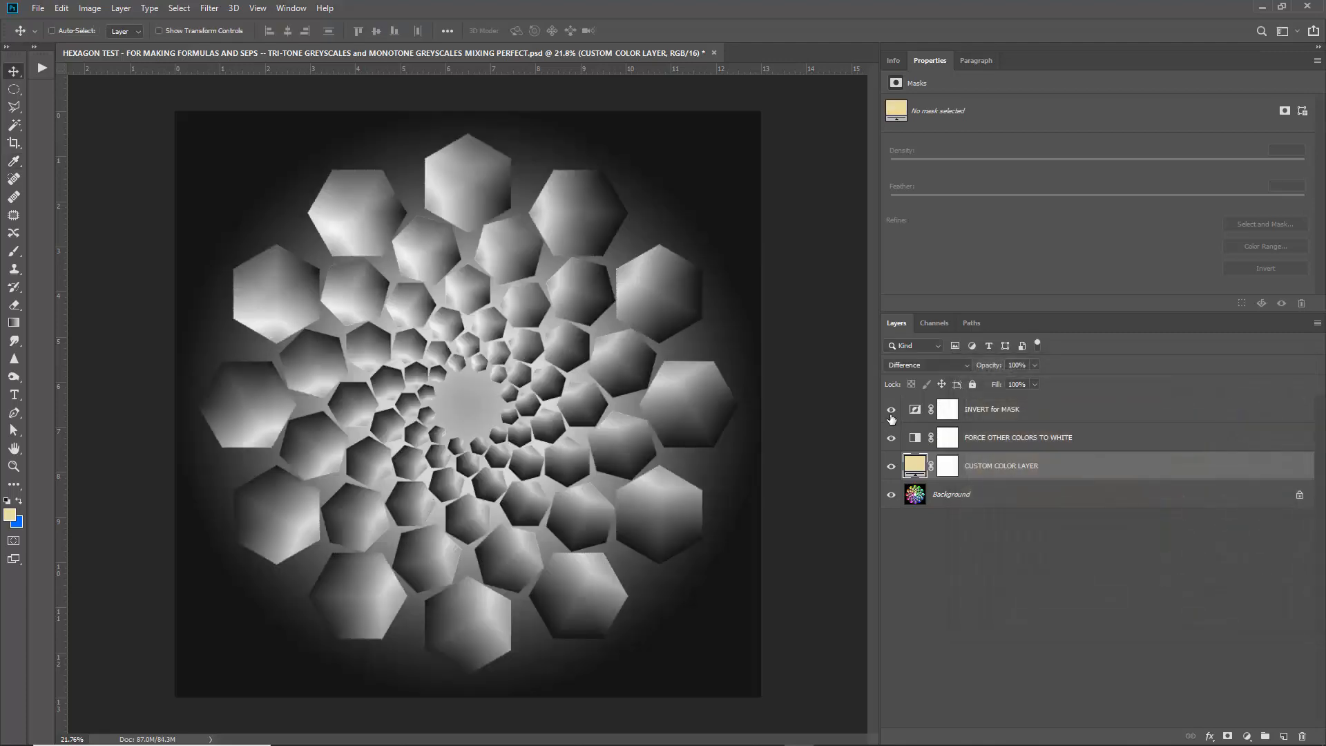
- Hide INVERT for MASK and preview dark yellows such as 655b28 and grays as CUSTOM COLOR LAYER's fill without keeping them
left_click(890, 411)
double_click(914, 466)
left_click(1091, 498)
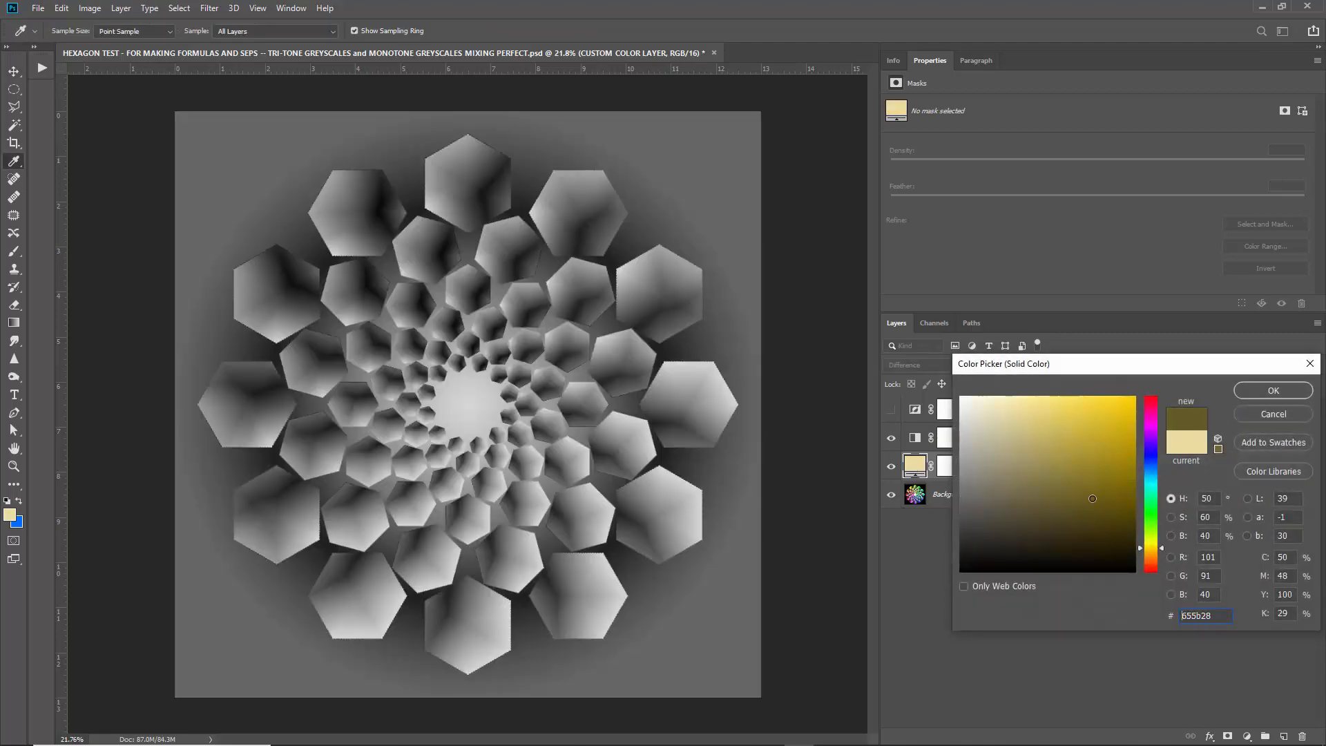
mouse_move(1091, 498)
left_mouse_down()
mouse_move(1029, 464)
mouse_move(1094, 488)
left_mouse_up()
mouse_move(1150, 509)
left_mouse_down()
mouse_move(1151, 555)
mouse_move(1151, 511)
left_mouse_up()
left_click_drag(1091, 486, 961, 495)
left_click(1272, 415)
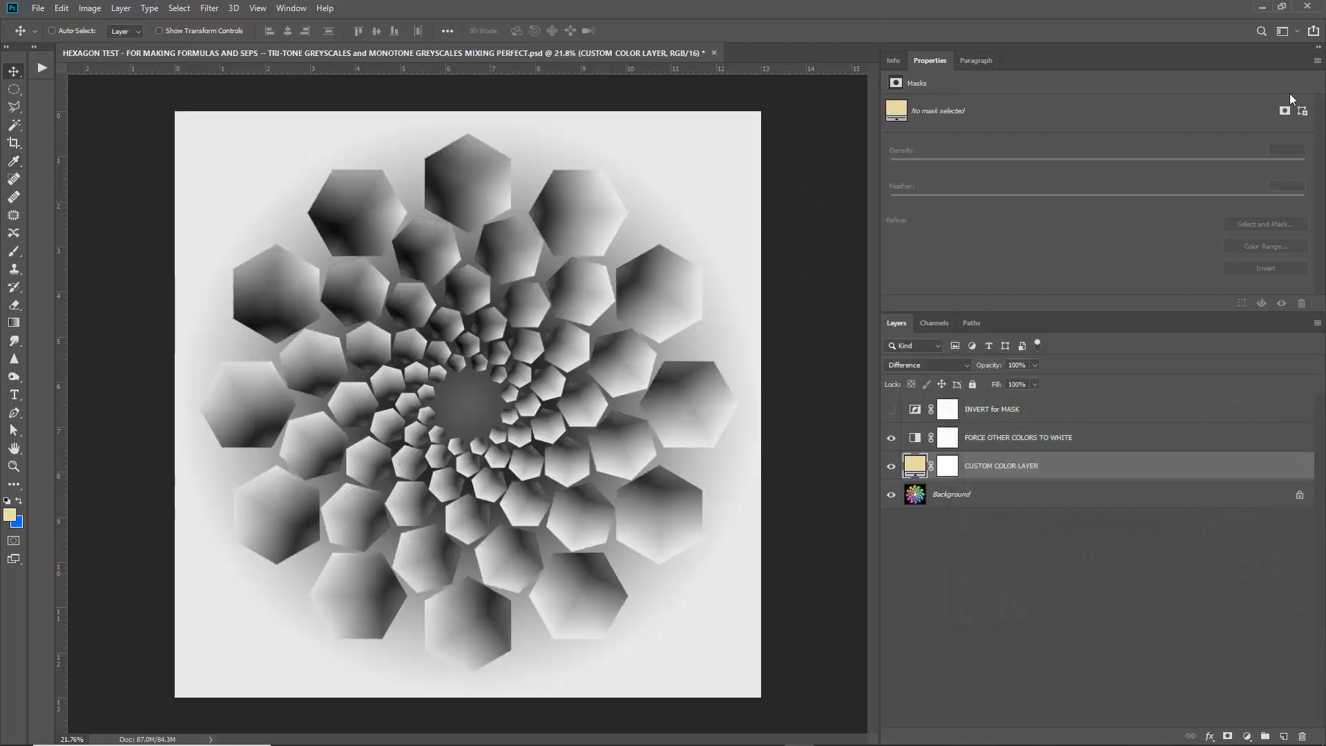
- Add a Levels adjustment above INVERT for MASK and name it TOTAL LEVELS CONTROL
left_click(1052, 409)
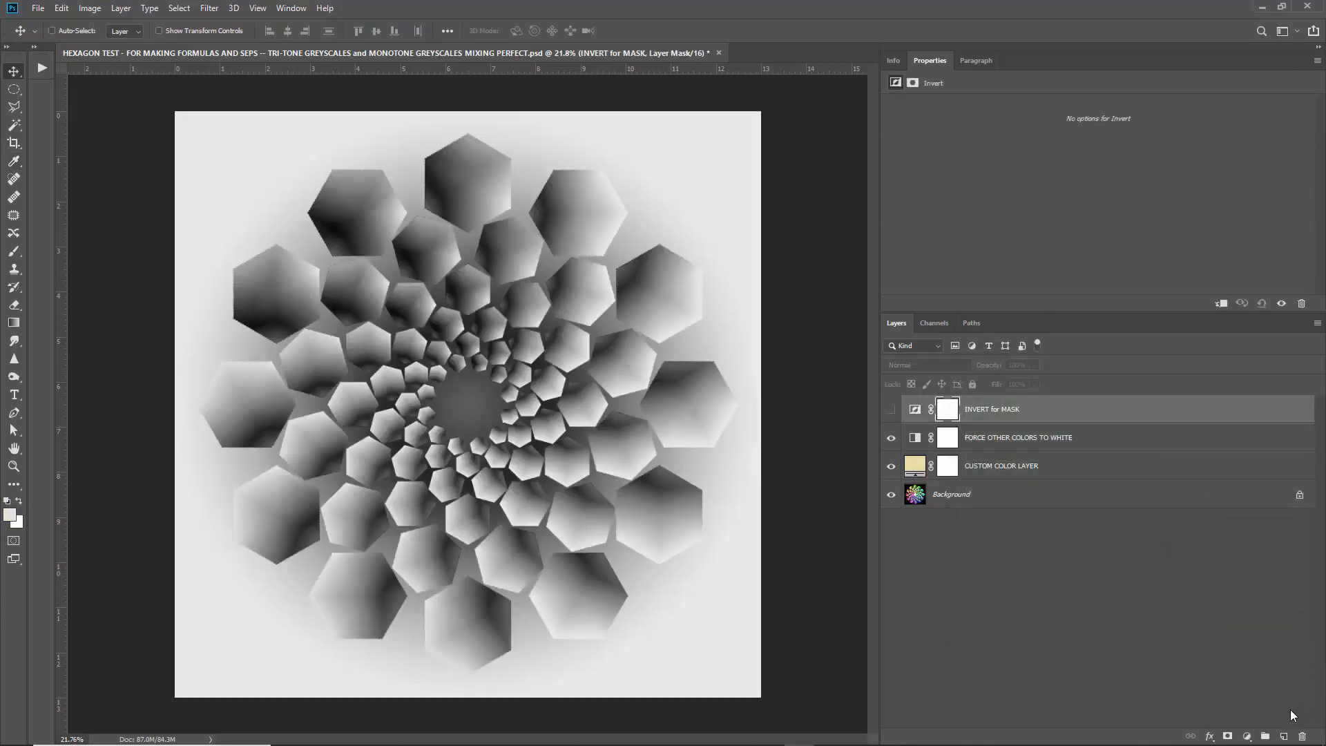
left_click(1246, 736)
left_click(1240, 548)
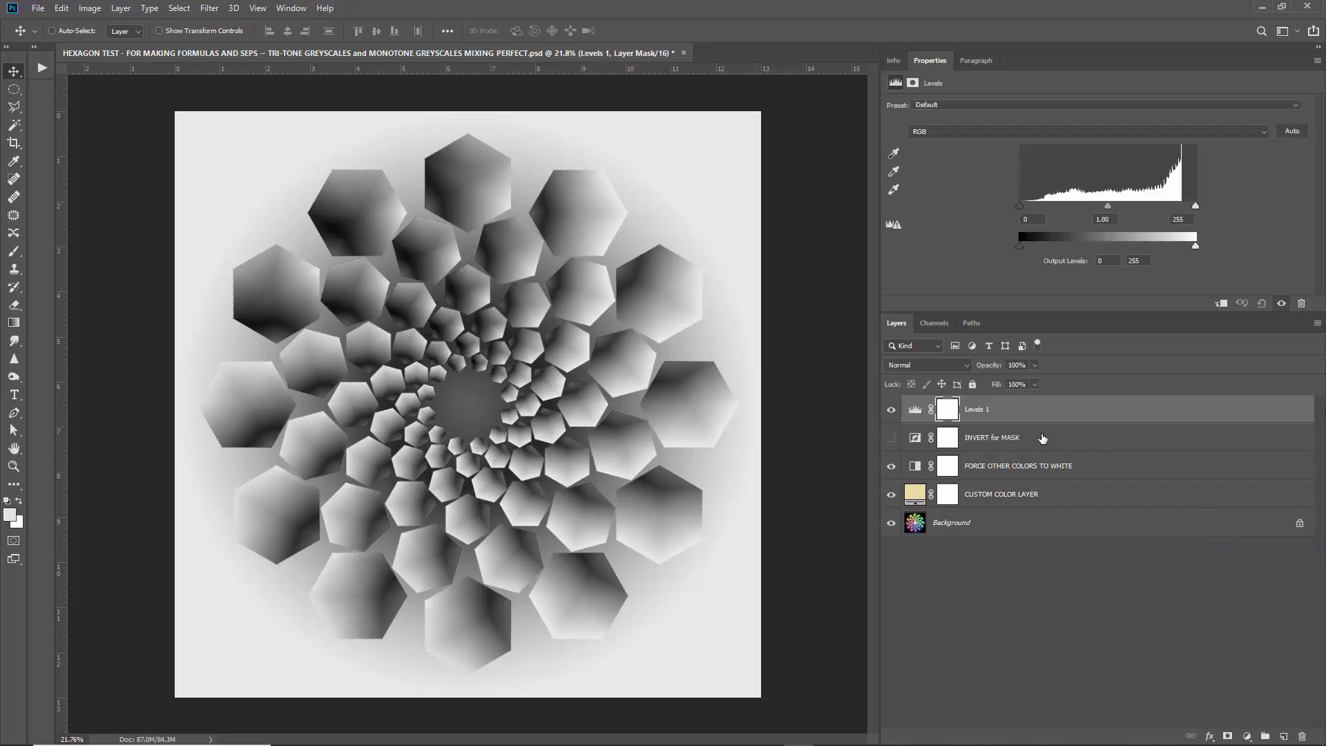
double_click(978, 410)
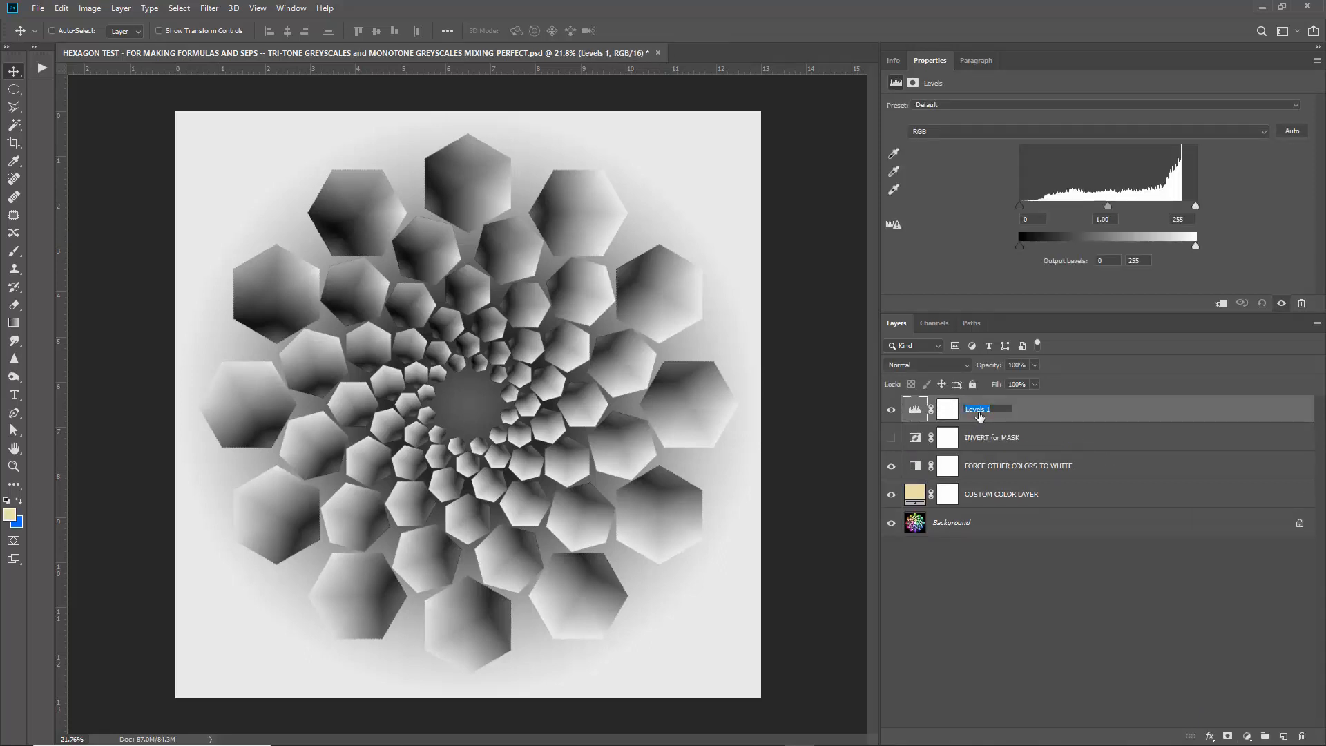
type("TOTAL LEVELS CONTROL")
key("Return")
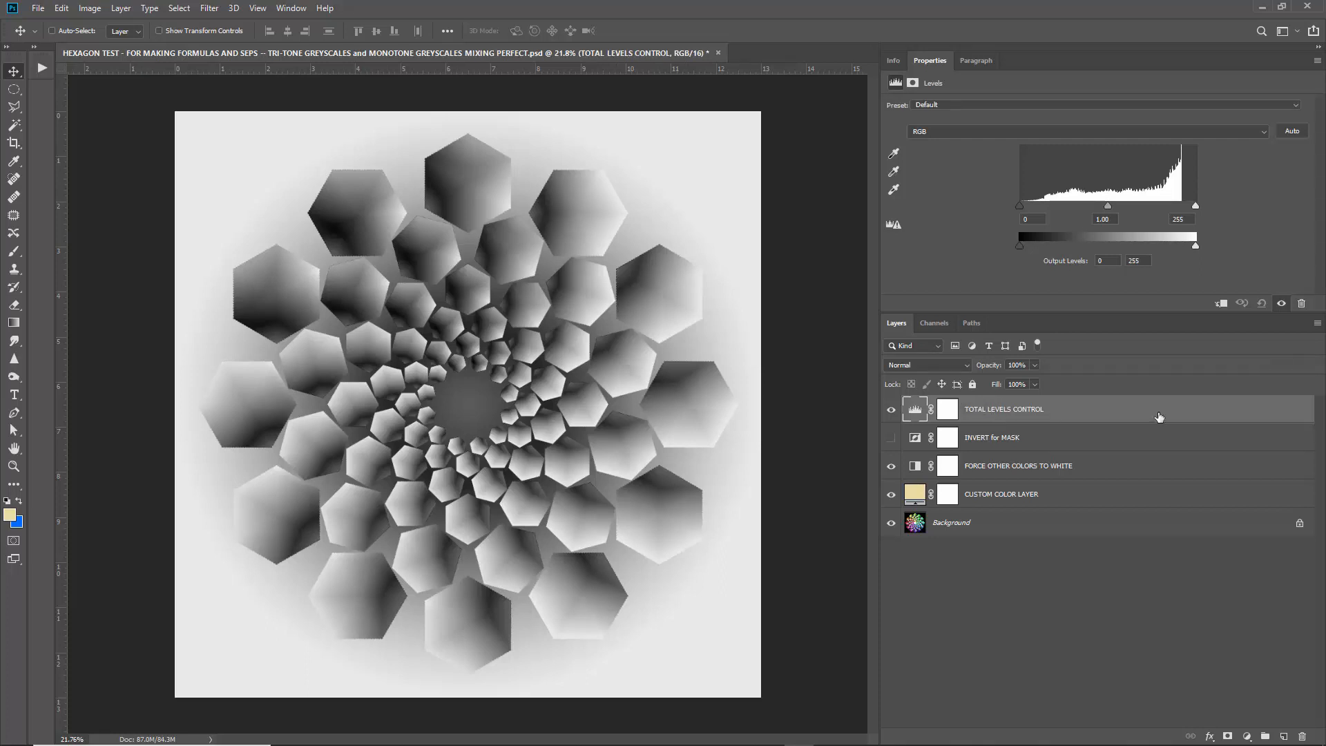
- Add a Curves adjustment above TOTAL LEVELS CONTROL and name it TOTAL CURVES CONTROL
left_click(1247, 737)
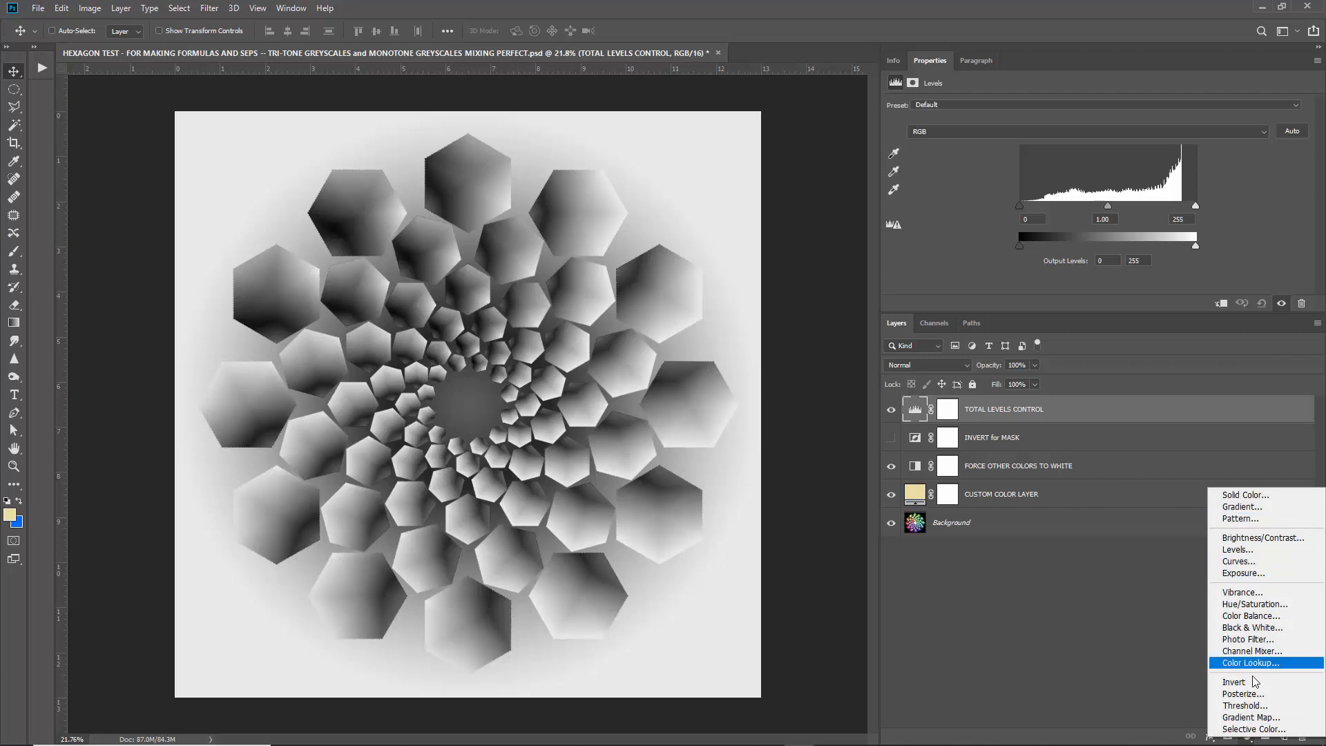
left_click(1251, 560)
double_click(988, 412)
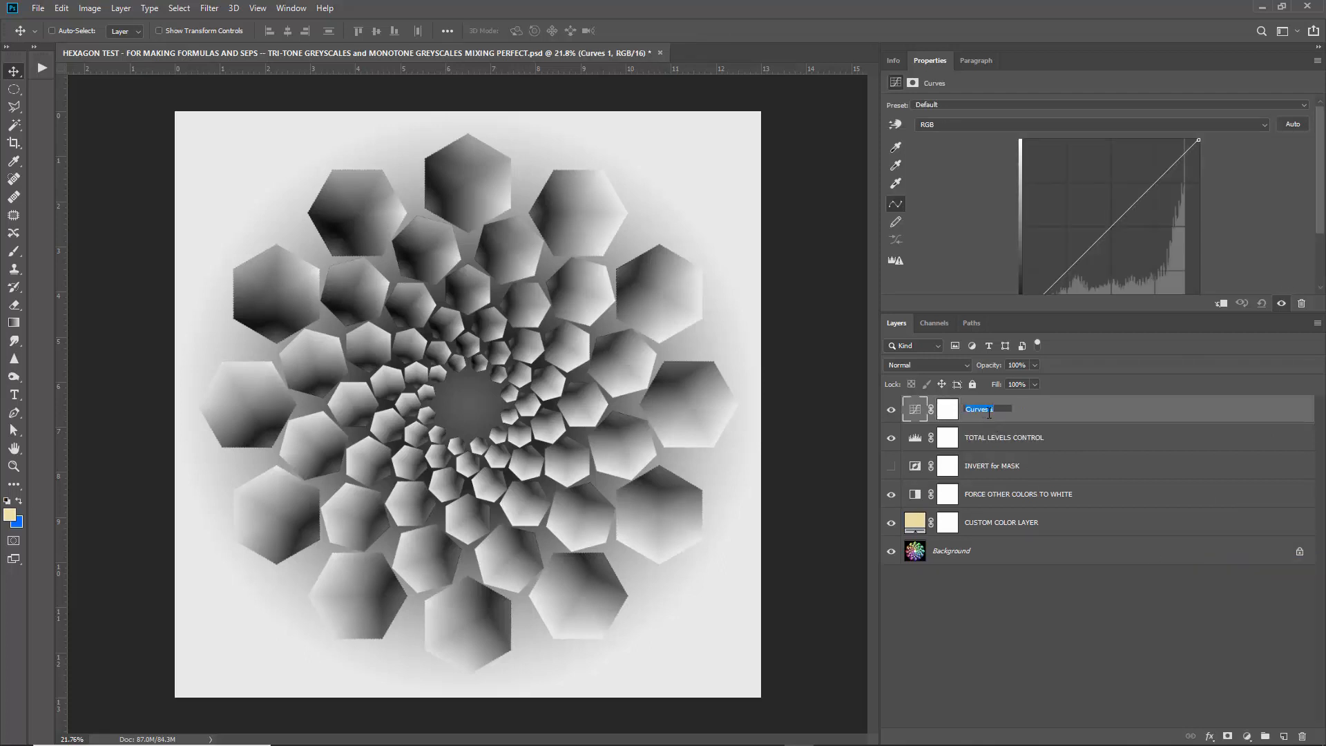
type("TOTAL MASK CURVES CONTROL")
key("Return")
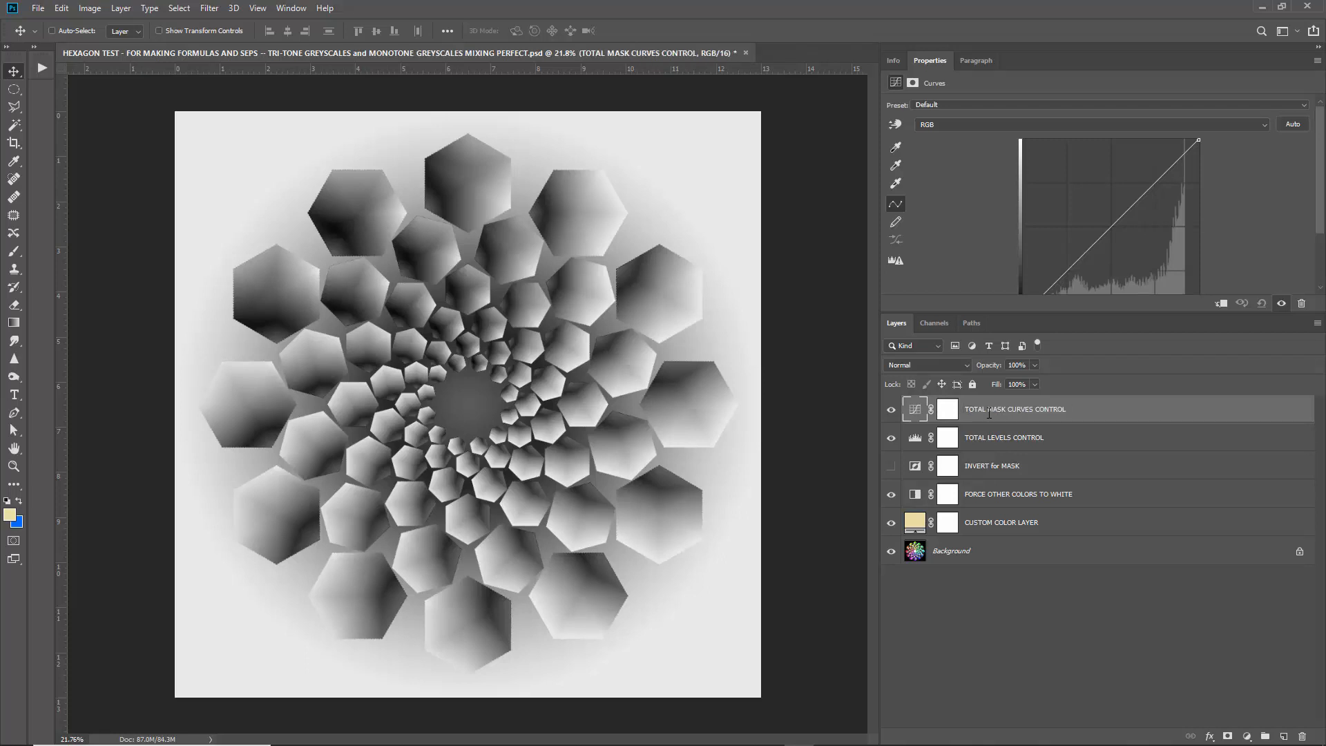
double_click(995, 409)
key("Return")
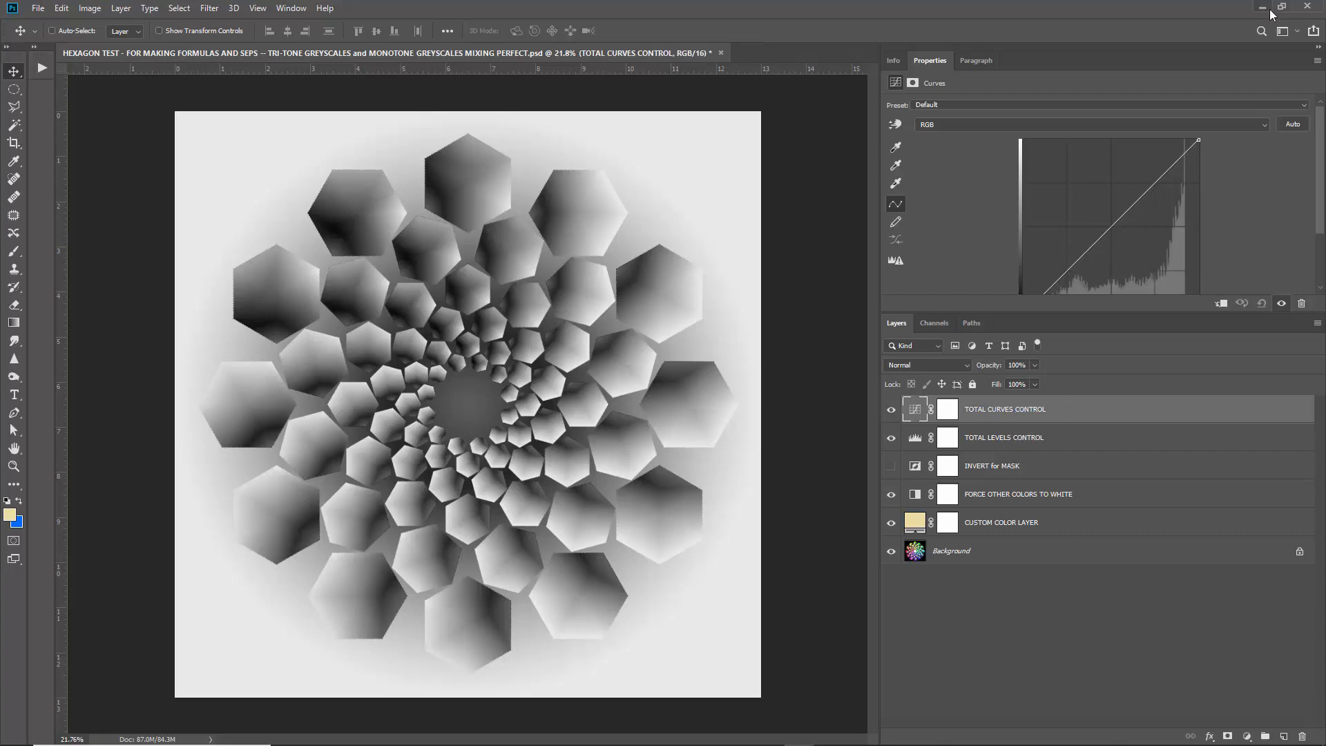
- Open mountains-4014821.jpg as a separate document and return to the hexagon document
left_click(1261, 7)
left_click_drag(970, 635, 690, 24)
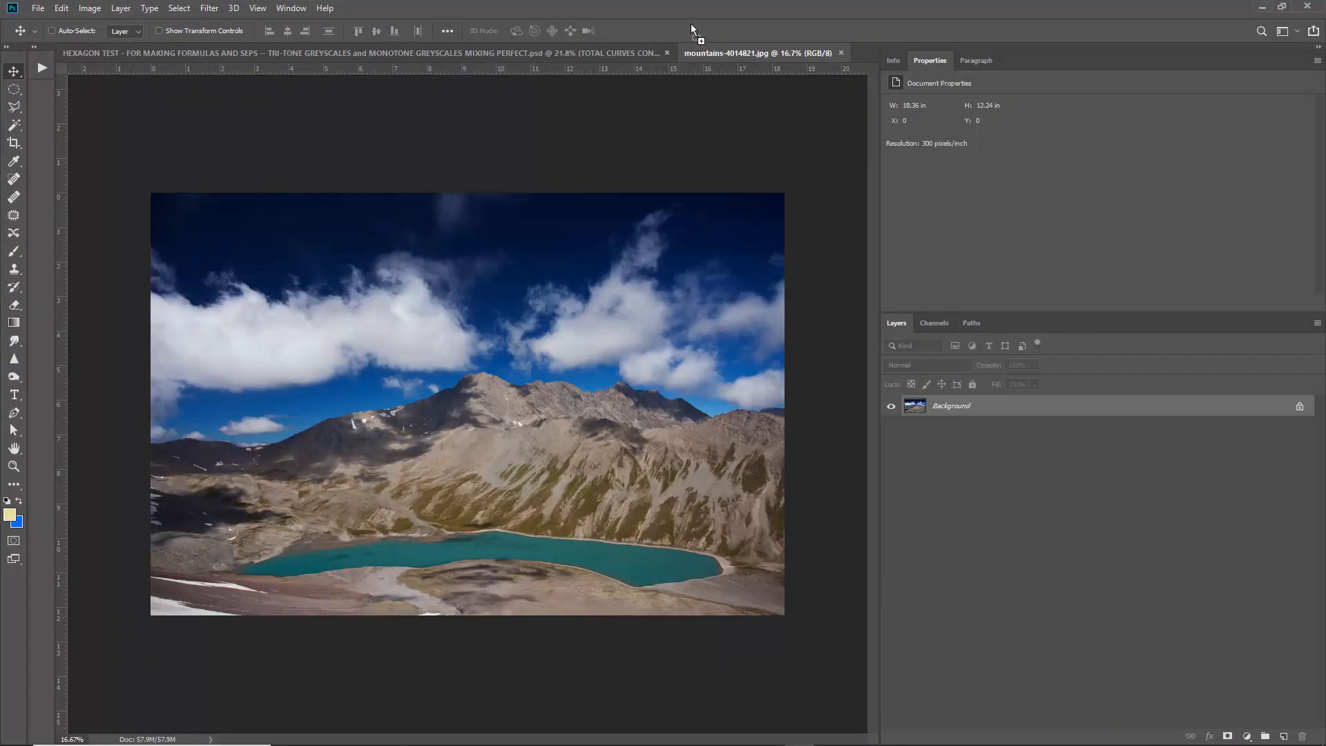
left_click(560, 54)
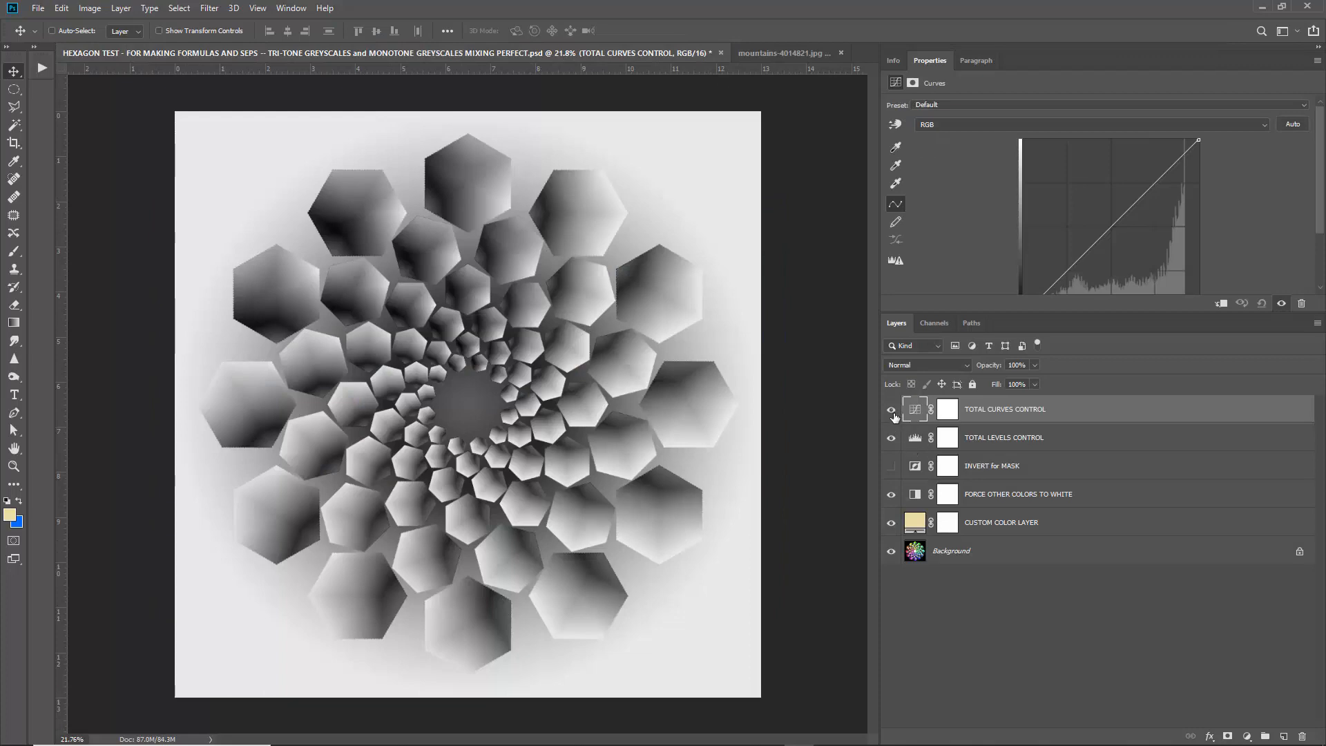
- Hide TOTAL CURVES CONTROL and TOTAL LEVELS CONTROL, and check the mask briefly with INVERT for MASK shown
left_click_drag(891, 409, 895, 450)
left_click(891, 466)
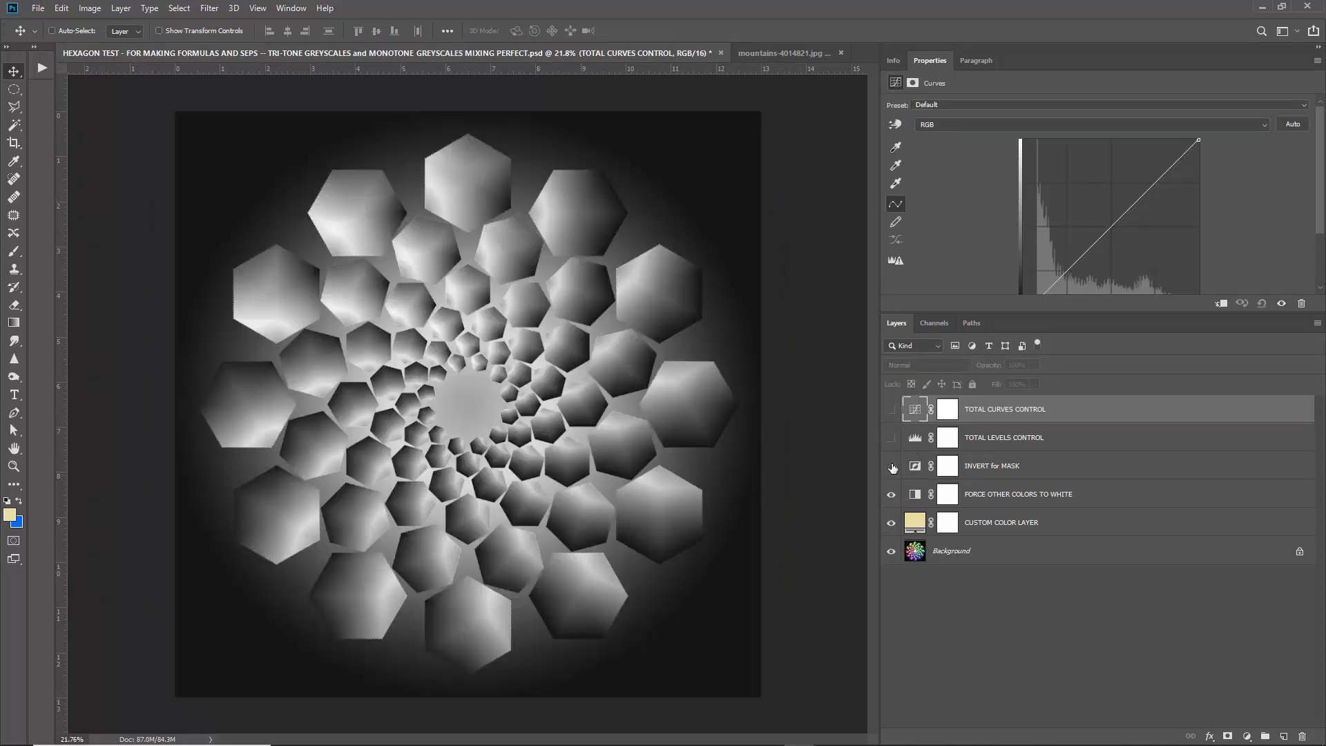
left_click(892, 466)
- Copy CUSTOM COLOR LAYER and the four adjustments above it into the mountains document, and minimize the hexagon document
left_click_drag(580, 54, 310, 110)
left_click(999, 522)
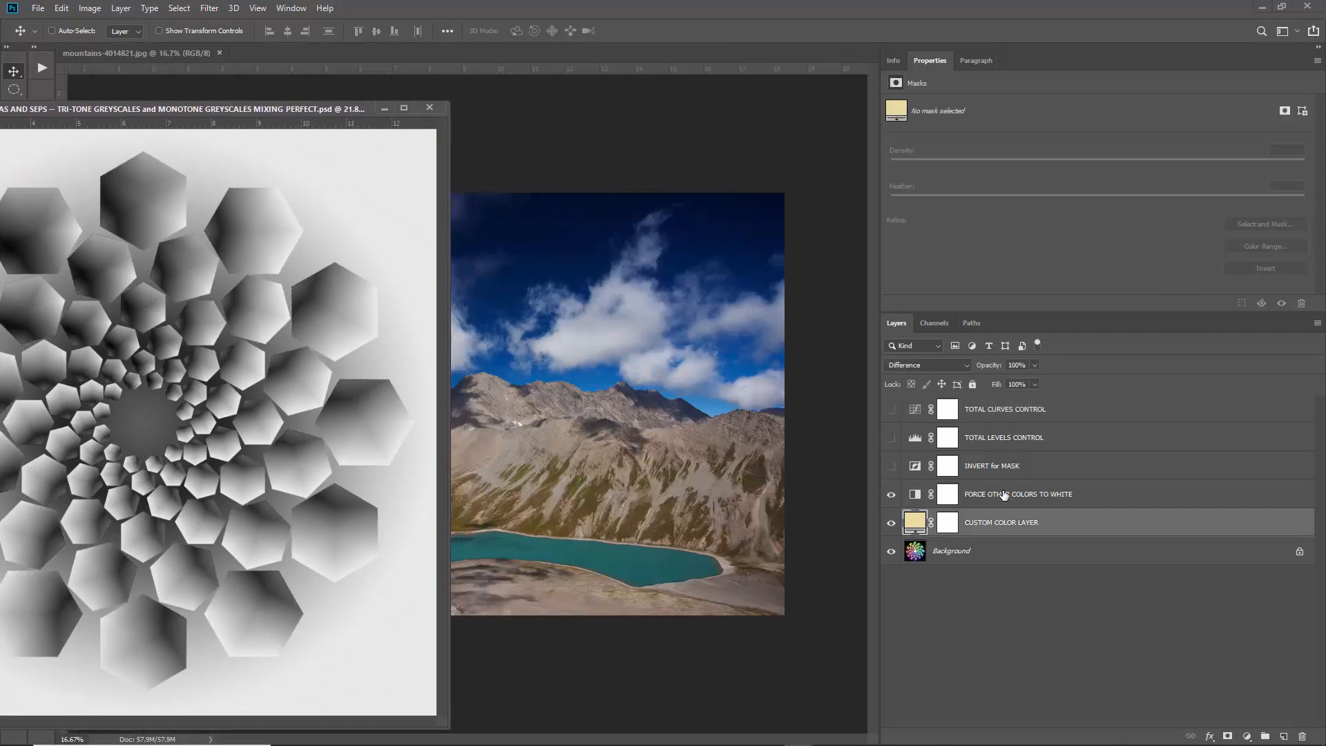
left_click(1010, 417, "shift")
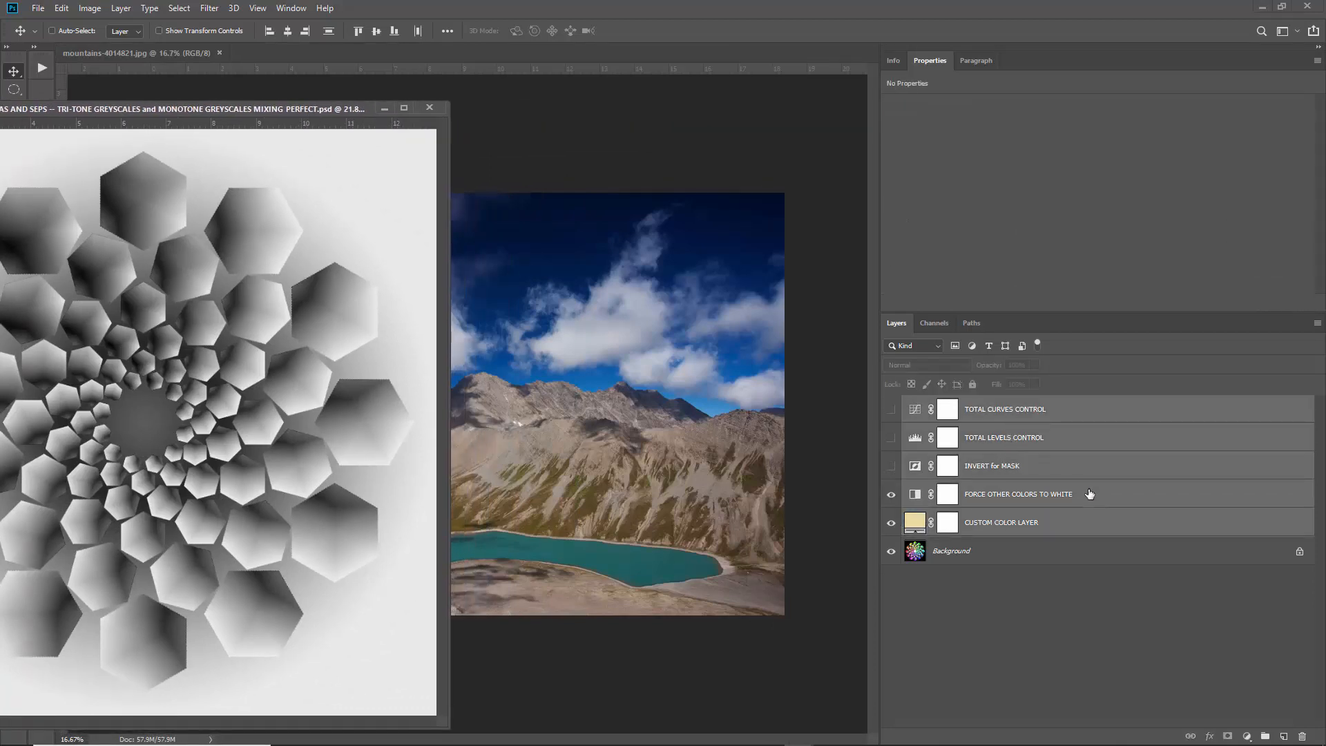
left_click_drag(1089, 494, 689, 444)
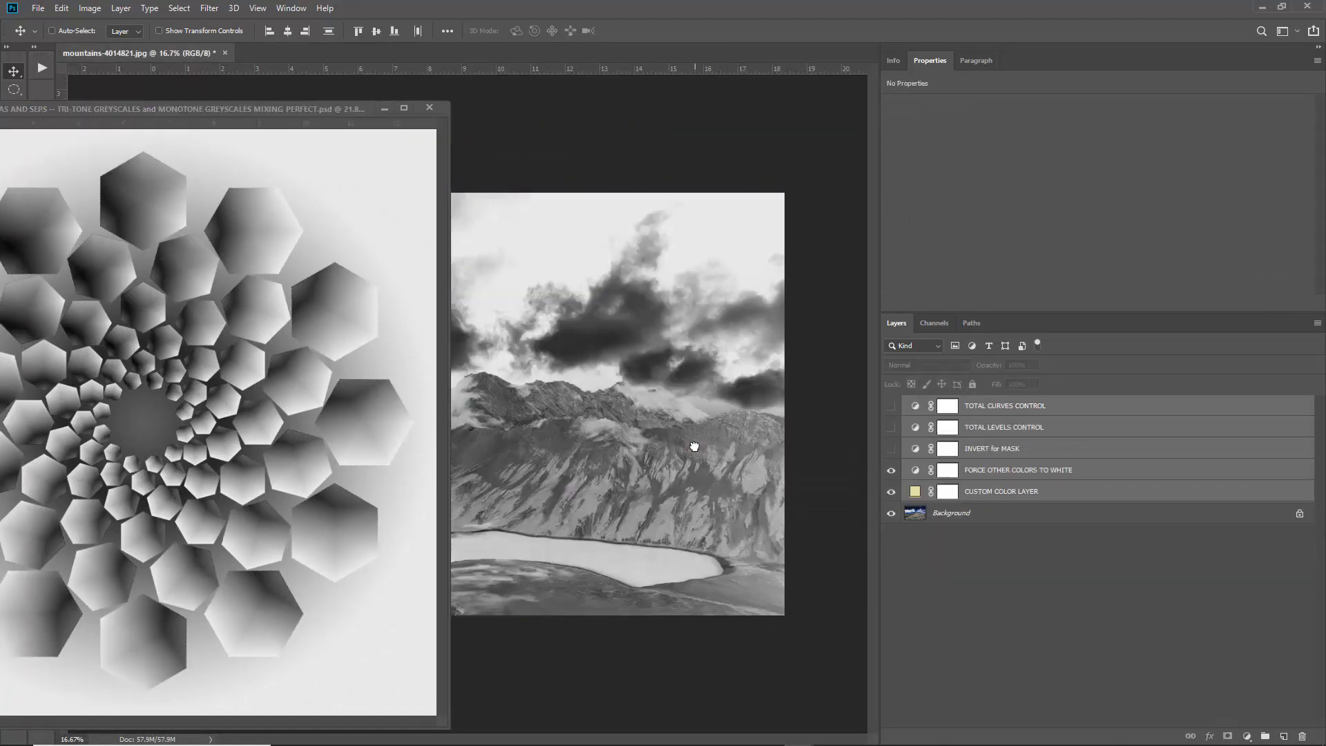
left_click(380, 107)
- Check CUSTOM COLOR LAYER alone and over Background, and show all four adjustments above it
left_click(1041, 497)
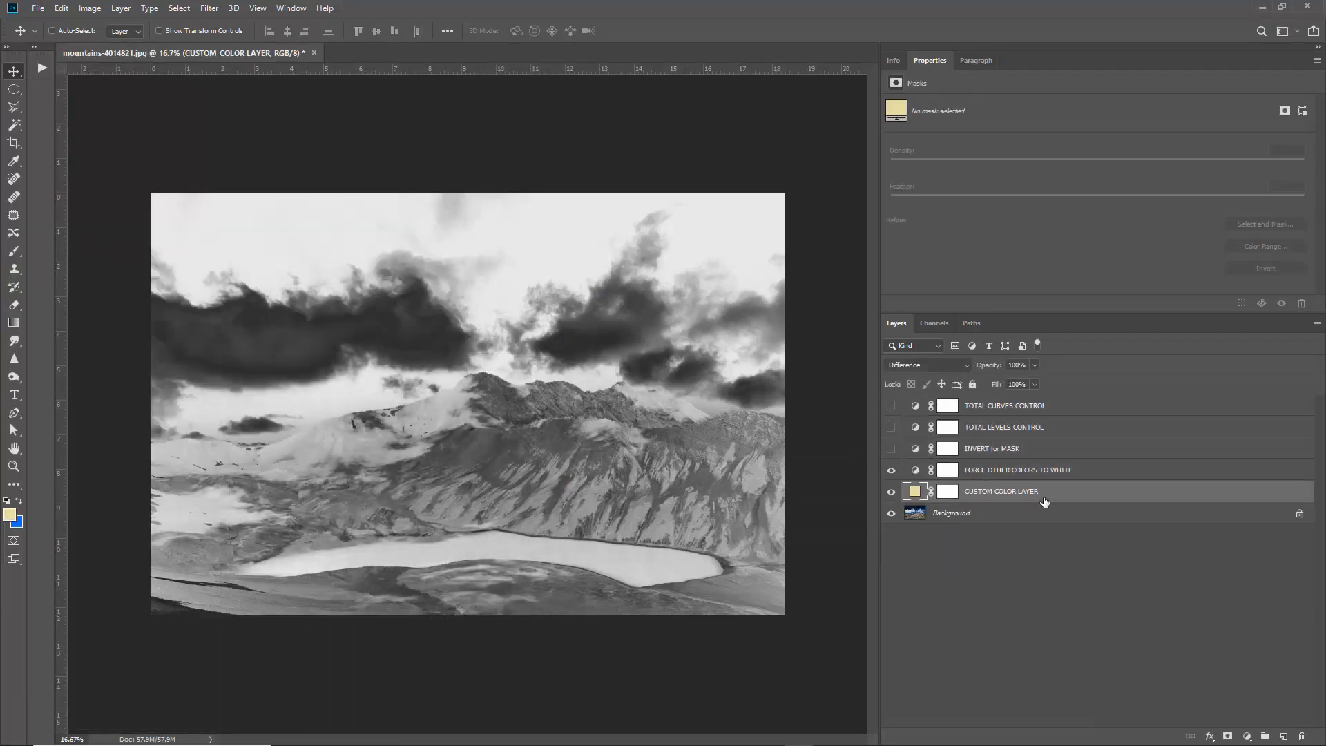
left_click(891, 472)
left_click(891, 513)
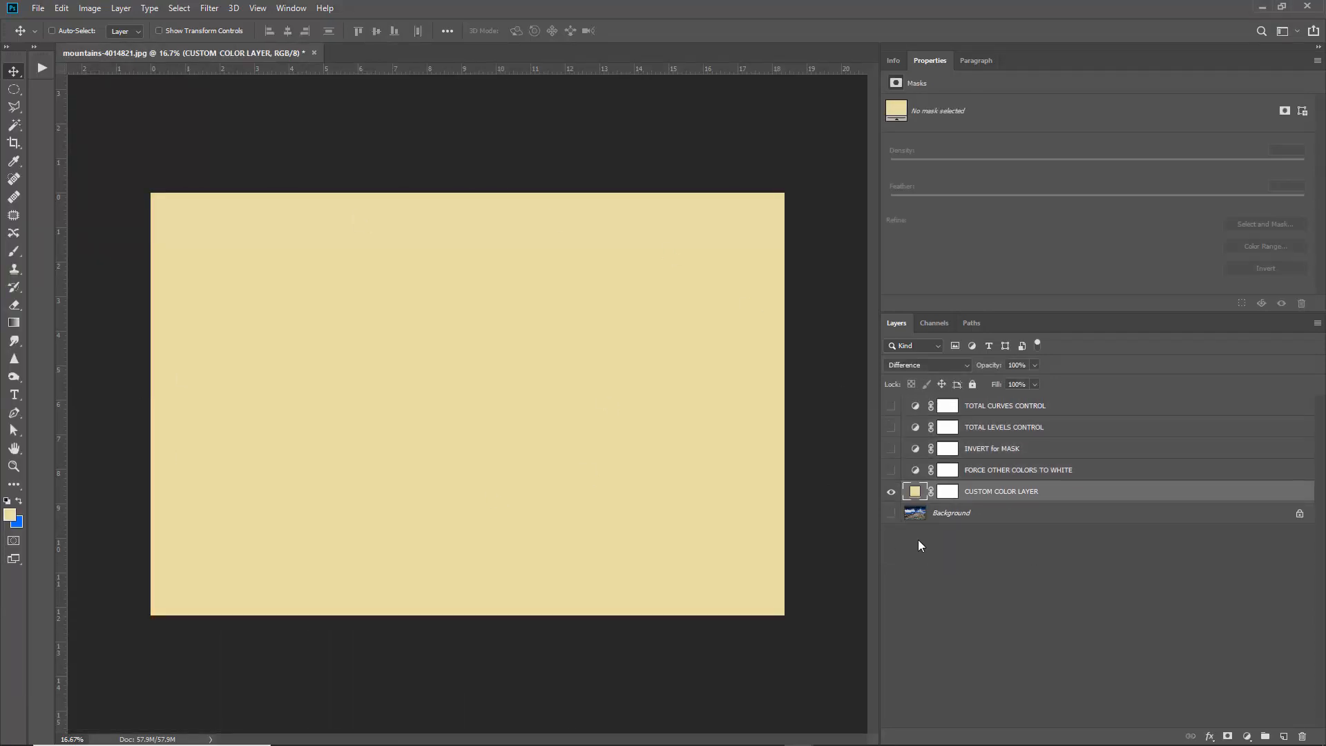
left_click(891, 513)
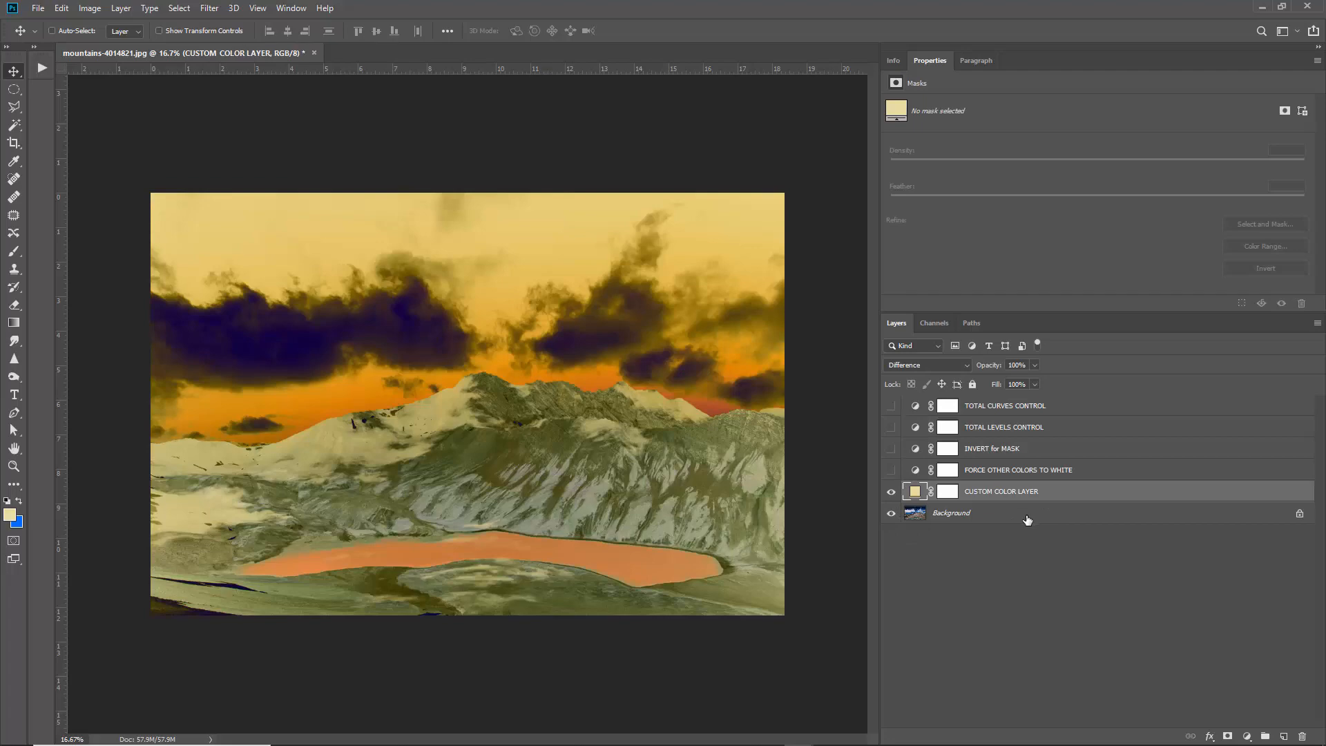
left_click_drag(890, 472, 891, 406)
- Set the fill color of CUSTOM COLOR LAYER to black, 000000
double_click(915, 491)
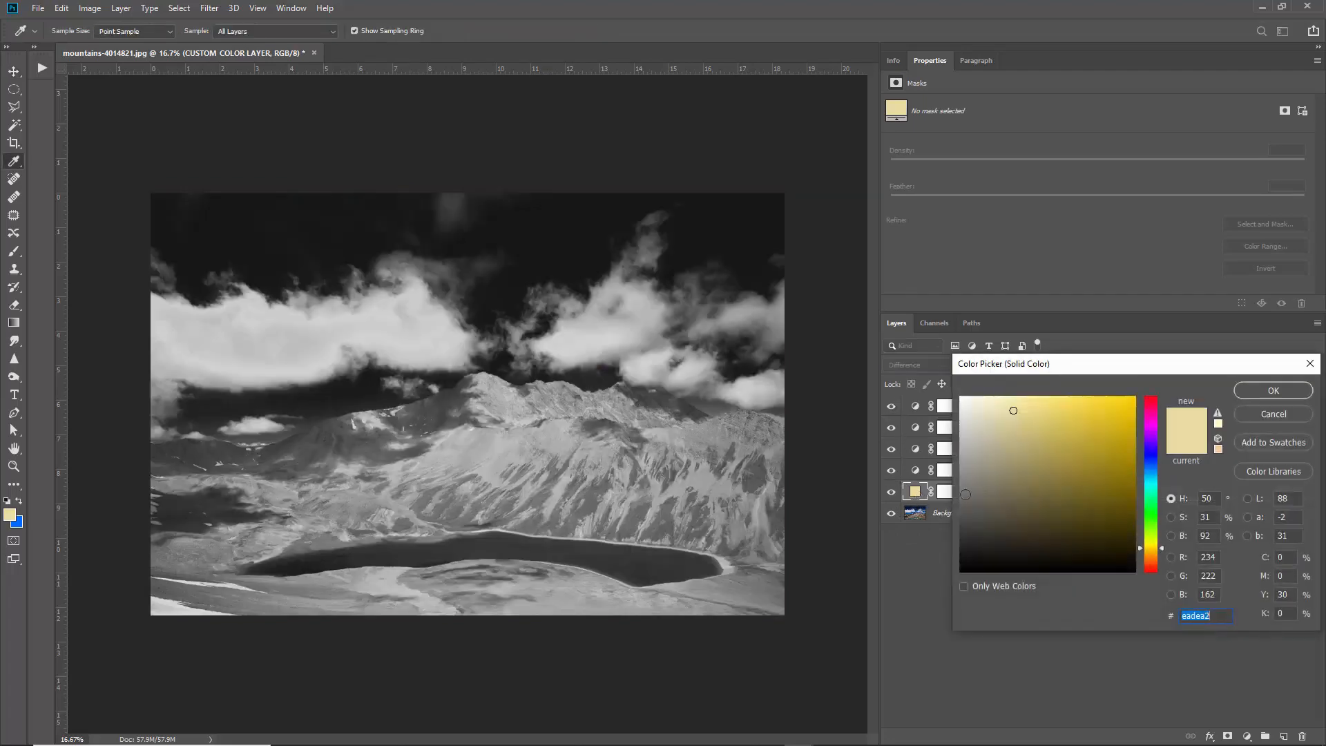
type("ffd400")
left_click_drag(1150, 446, 1114, 578)
mouse_move(1091, 531)
left_mouse_down()
mouse_move(848, 698)
mouse_move(805, 712)
left_mouse_up()
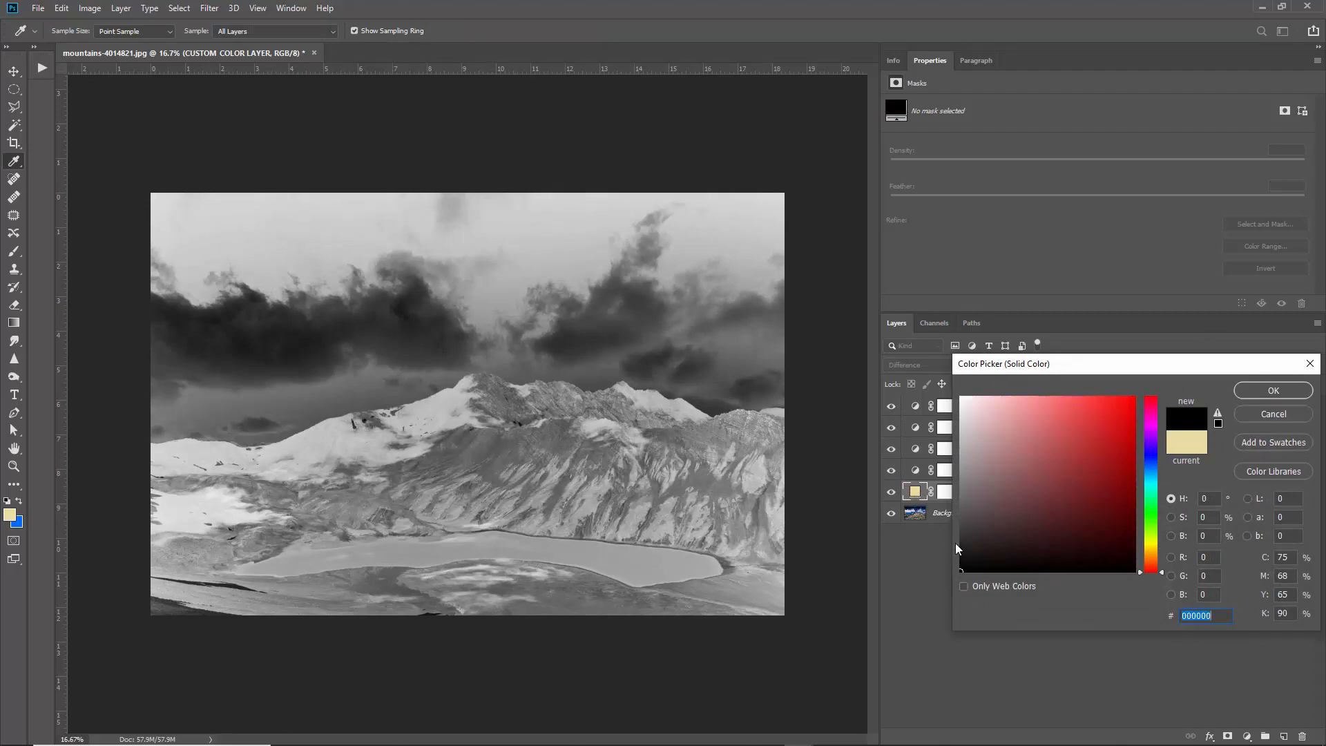
mouse_move(967, 547)
left_mouse_down()
mouse_move(935, 368)
mouse_move(908, 632)
left_mouse_up()
left_click(1282, 392)
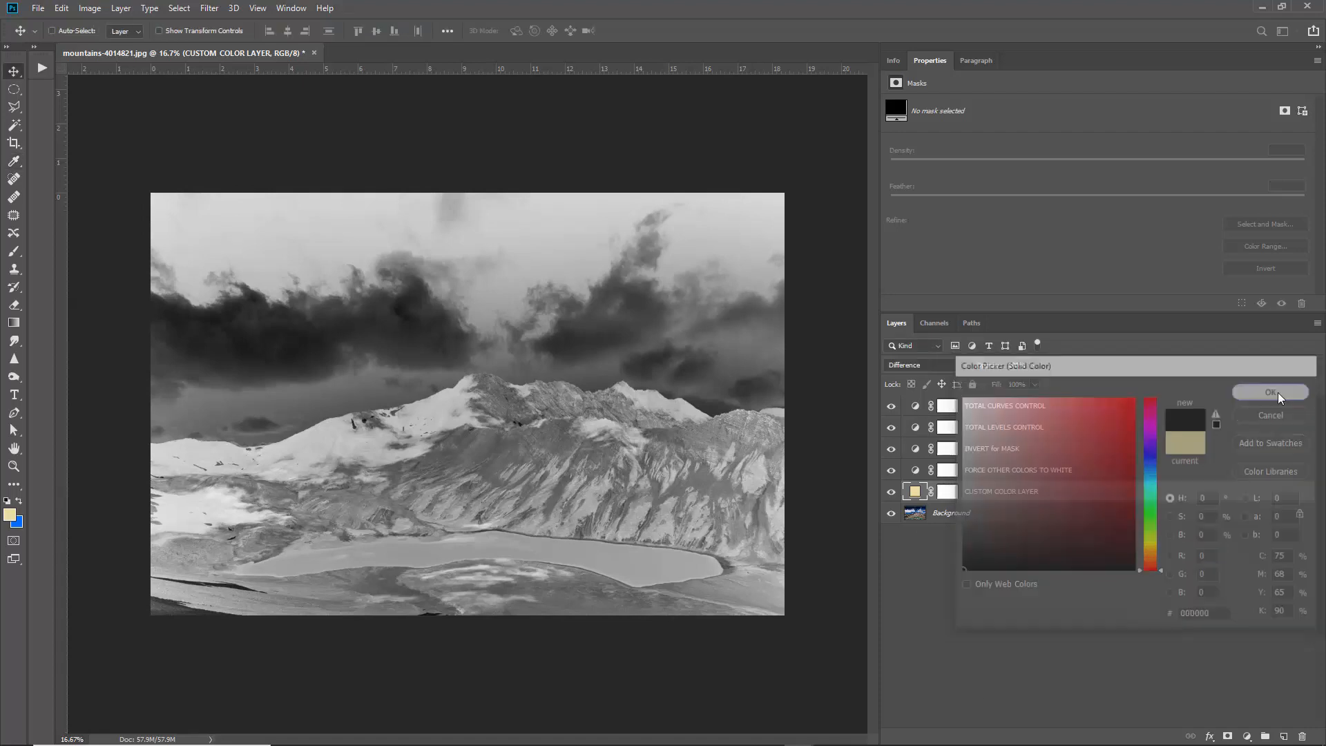
key("v")
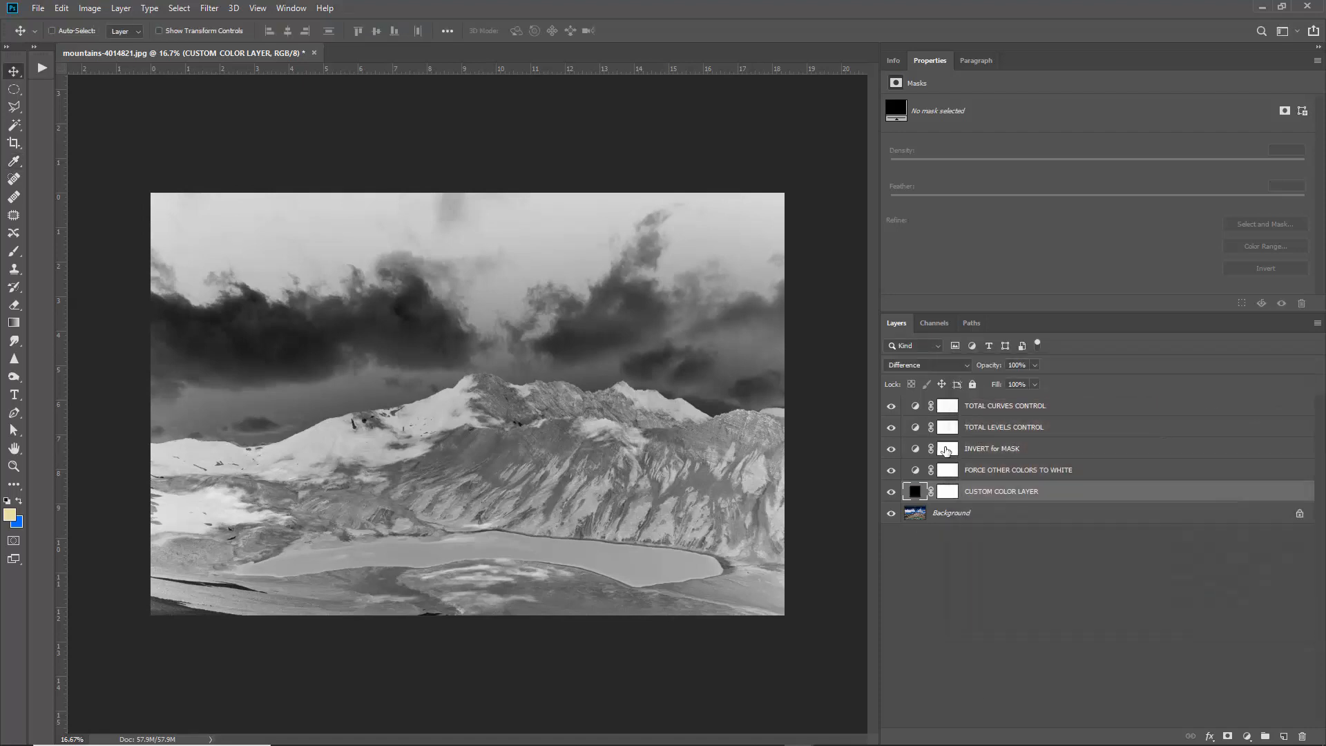
- View the black-based mask without INVERT for MASK, and hide the other mask layers to show the original mountain photo
left_click(892, 449)
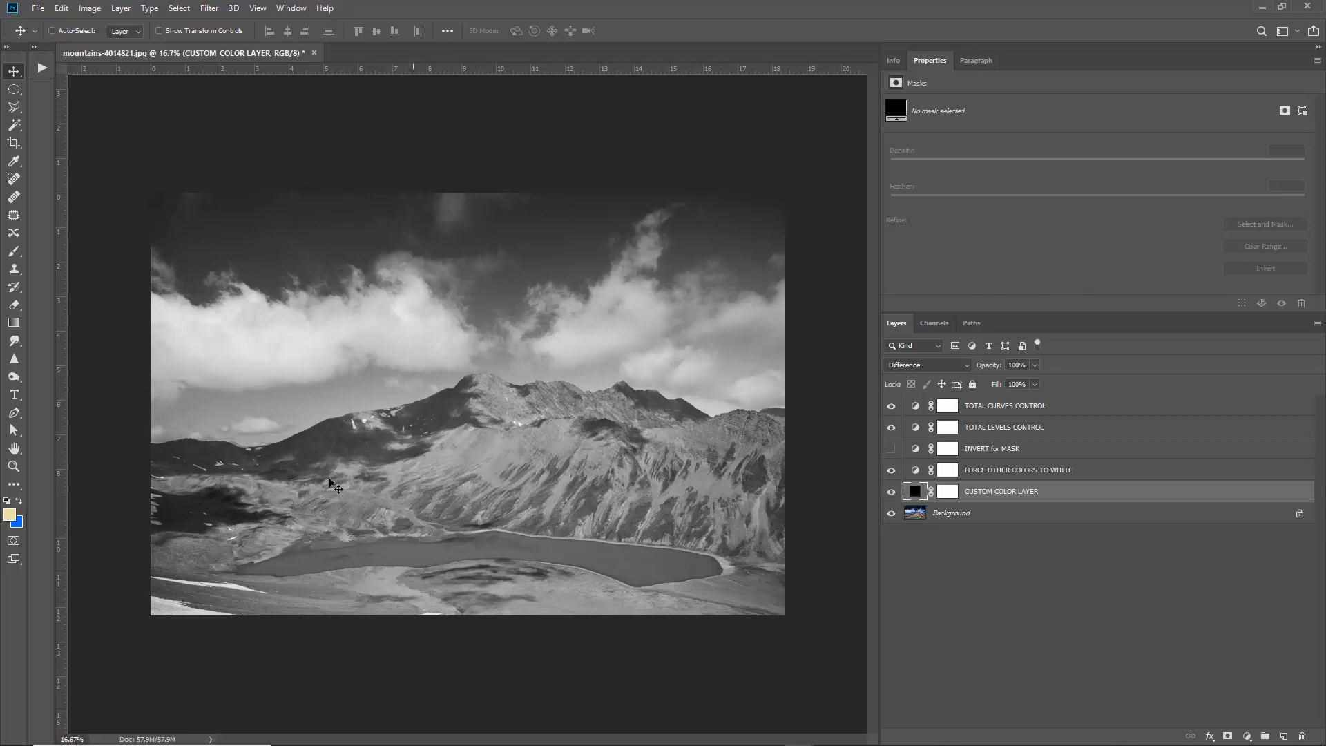
scroll(331, 481, "up", 2)
scroll(301, 487, "down", 1)
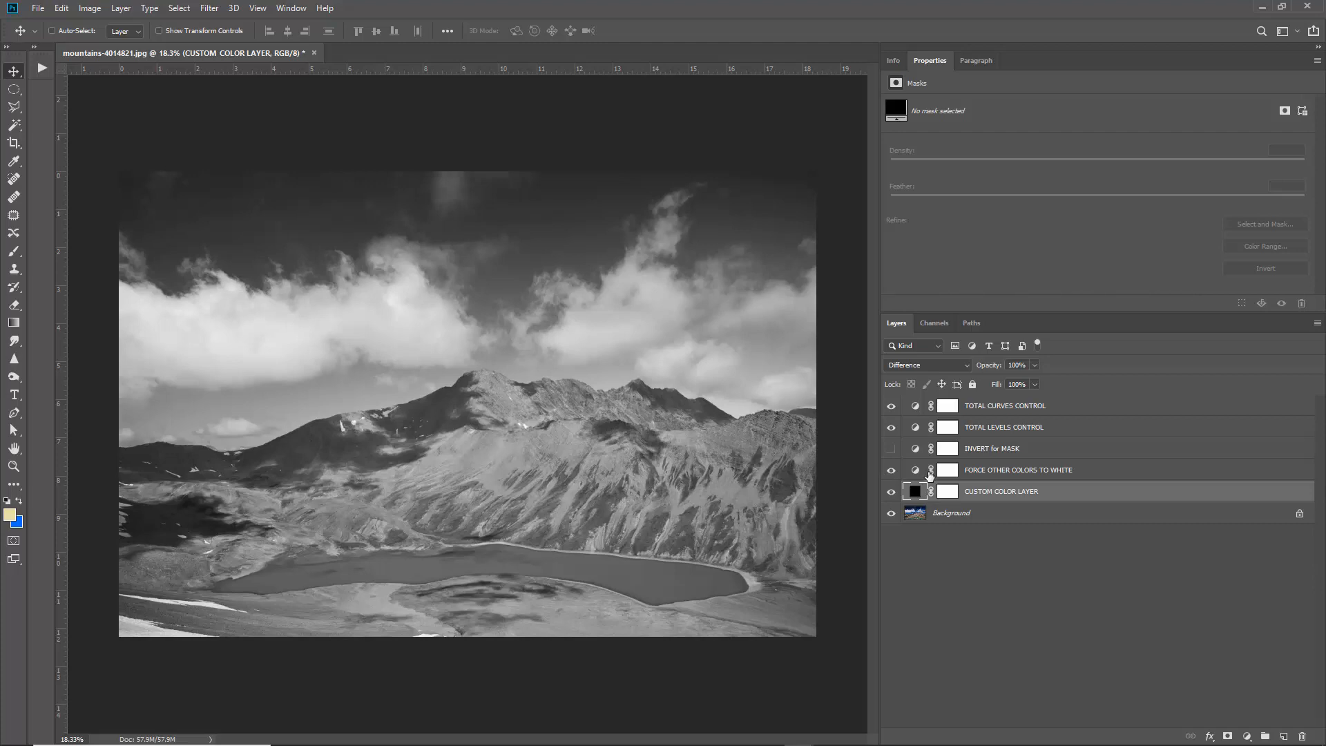
left_click_drag(892, 471, 892, 405)
left_click(892, 495)
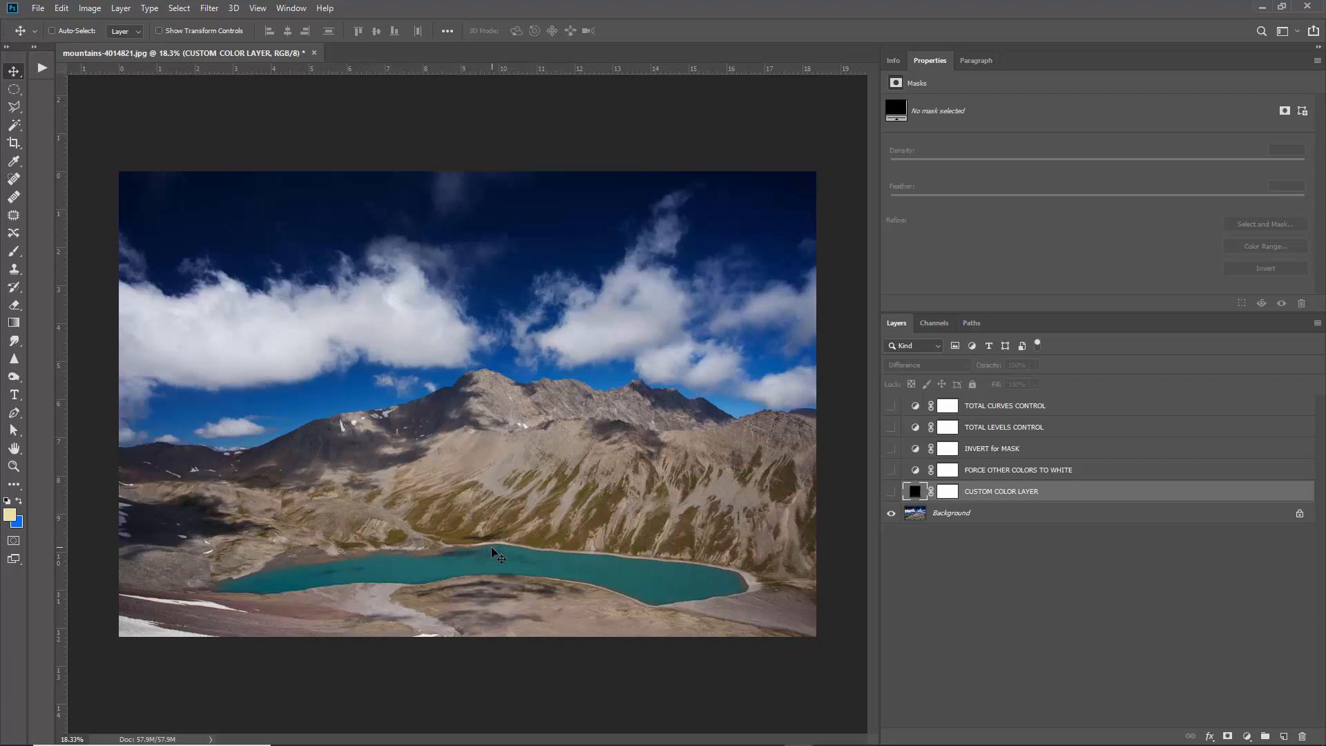
- Sample the teal of the lake as the fill color of CUSTOM COLOR LAYER
double_click(916, 493)
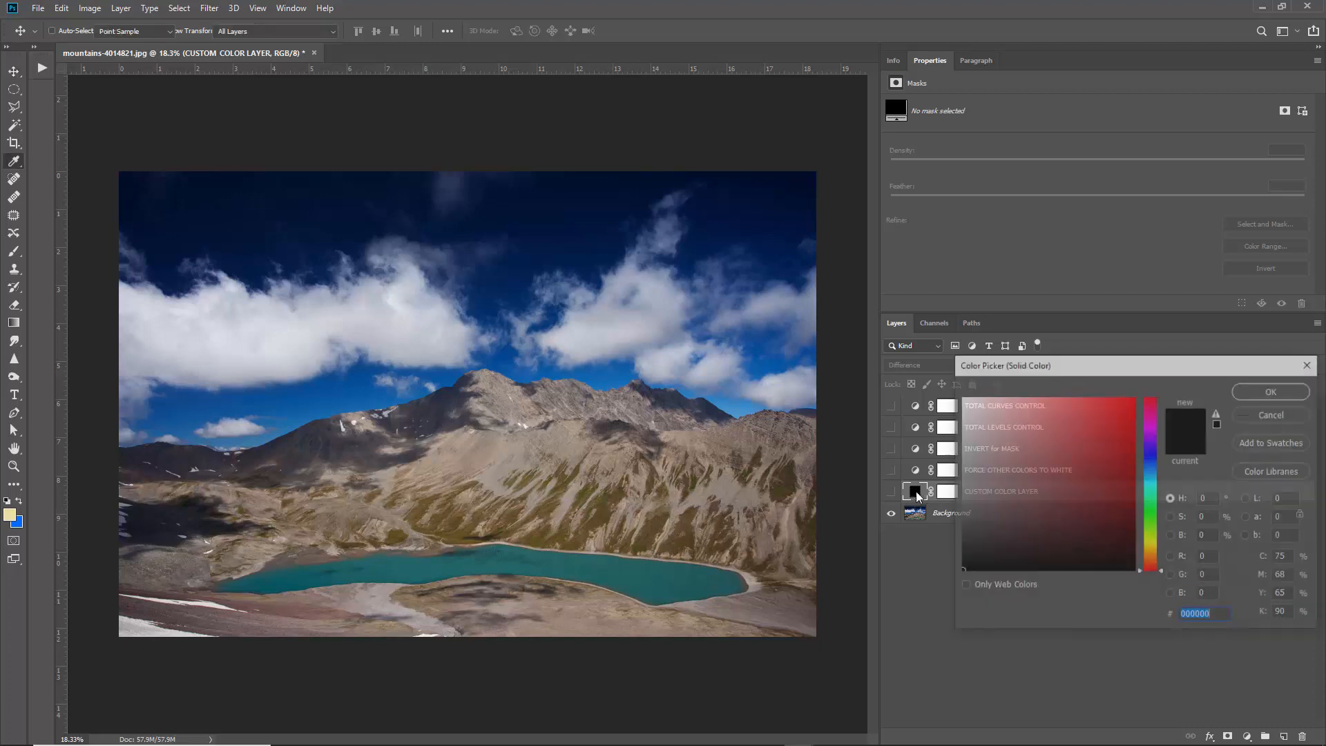
left_click(685, 578)
left_click(668, 572)
left_click_drag(664, 577, 657, 577)
left_click(1253, 388)
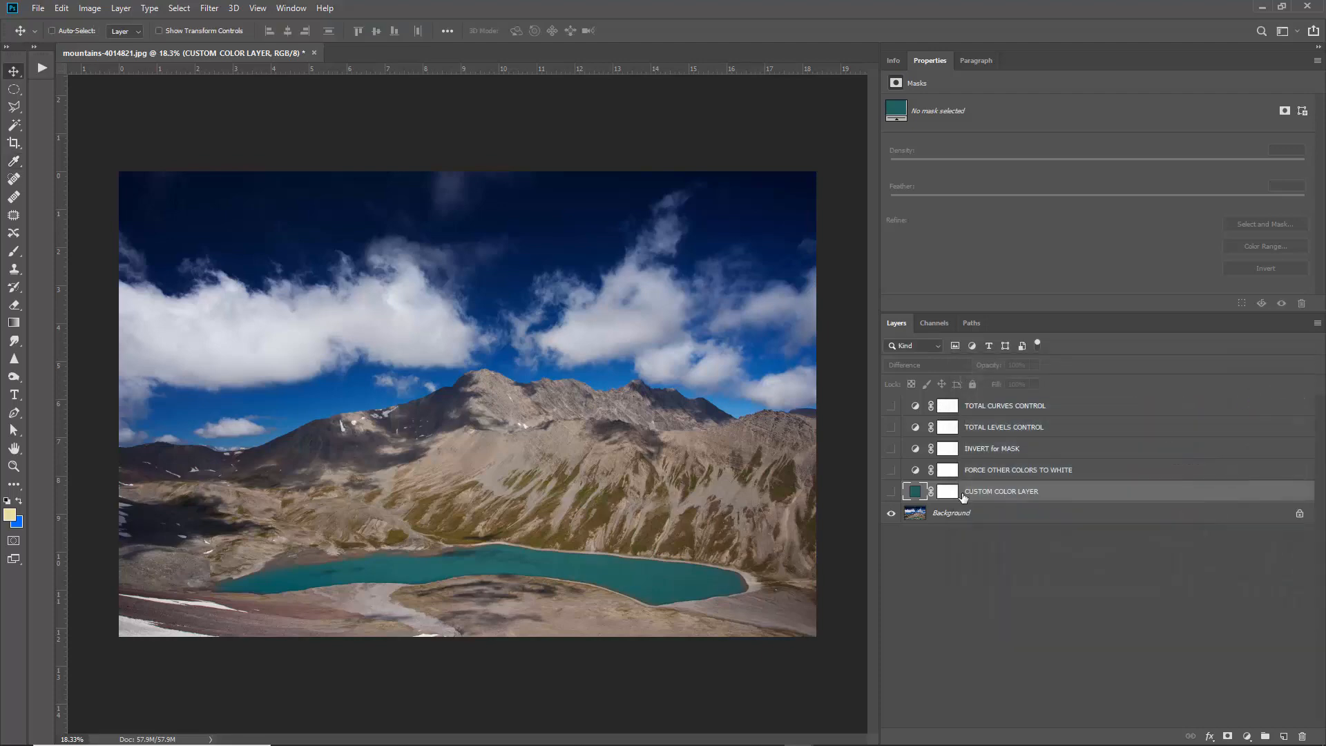
- Show CUSTOM COLOR LAYER, FORCE OTHER COLORS TO WHITE and INVERT for MASK to display the lake mask
left_click(891, 493)
left_click(891, 469)
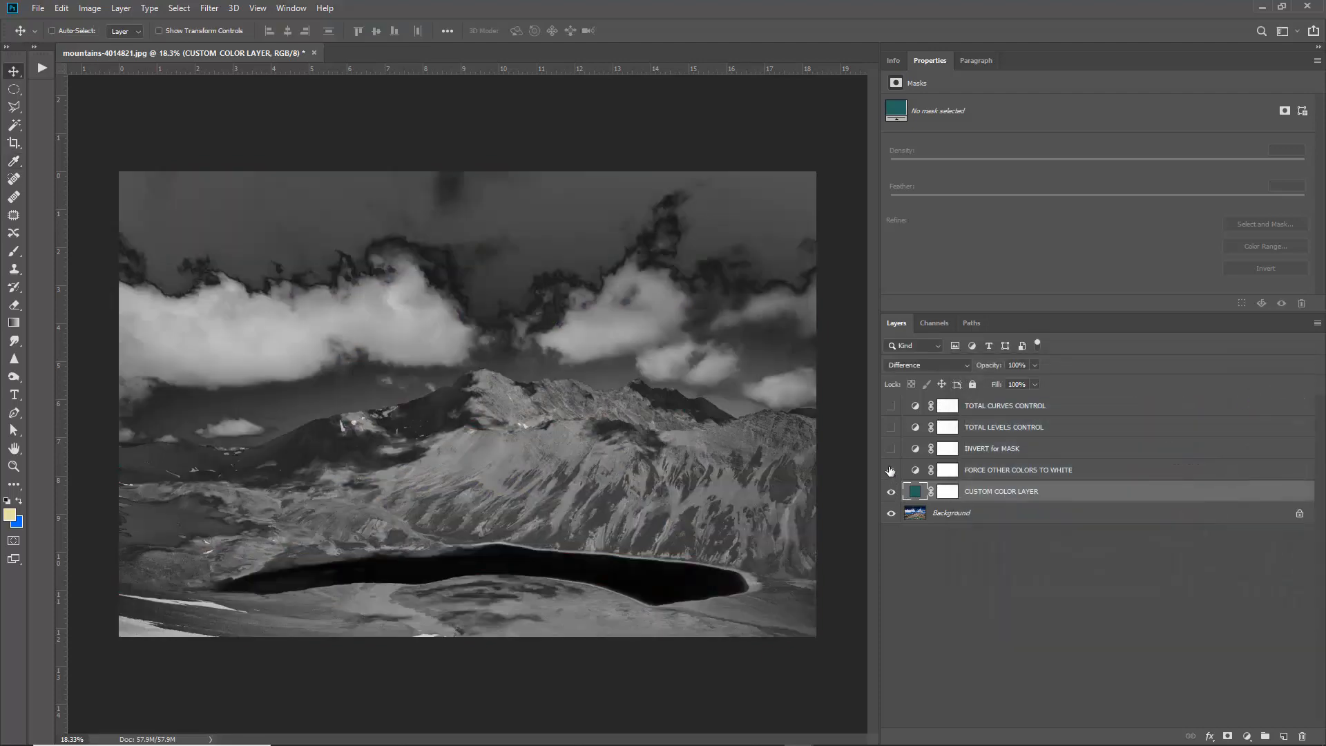
left_click(891, 448)
left_click(890, 448)
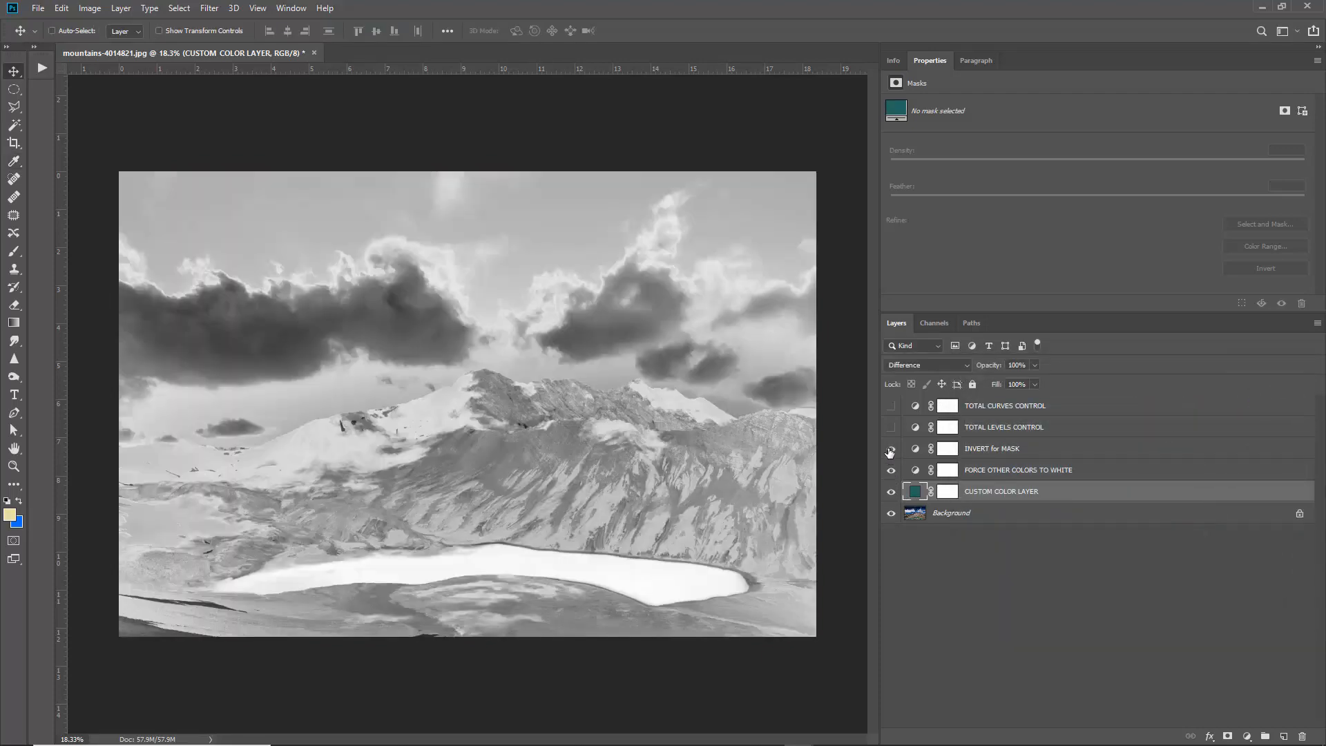
- Show TOTAL LEVELS CONTROL and raise its black input level to 176 to darken everything around the lake
left_click(890, 427)
left_click(985, 430)
left_click(915, 428)
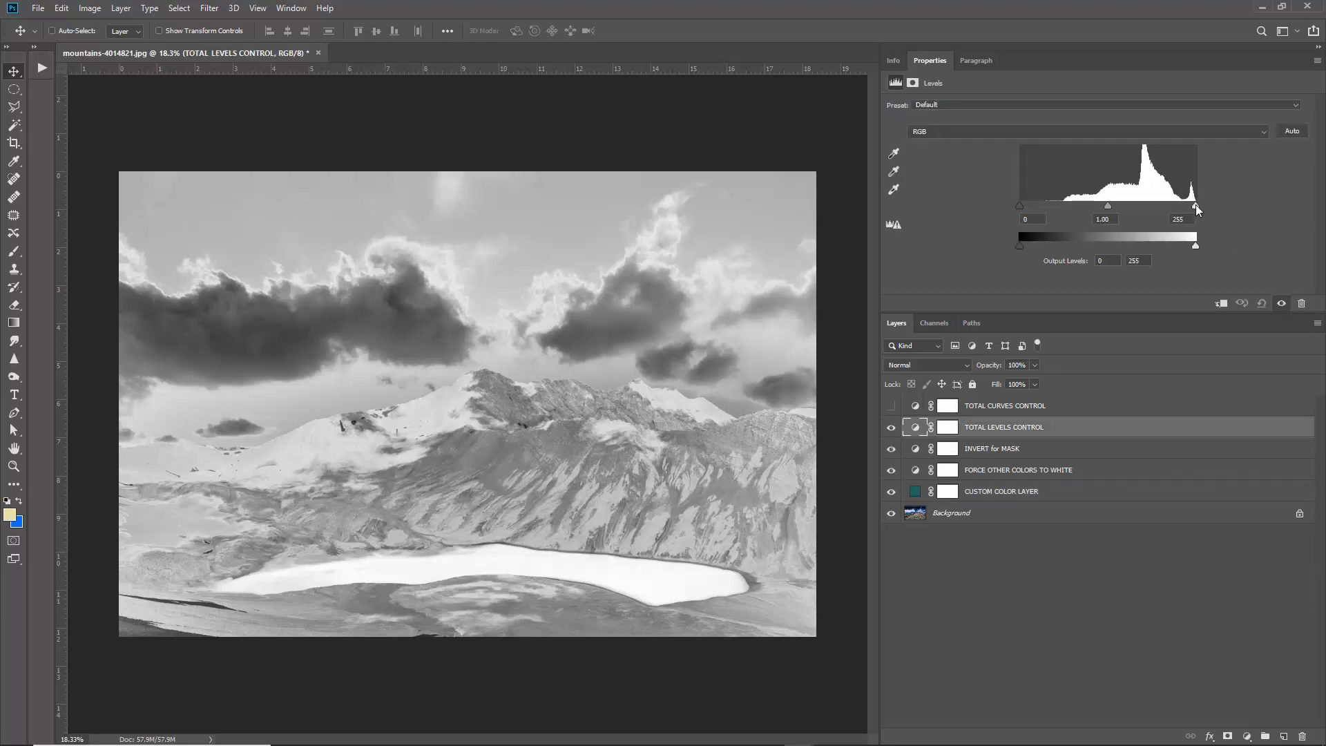
mouse_move(1196, 204)
left_mouse_down()
mouse_move(1117, 207)
mouse_move(1195, 205)
left_mouse_up()
left_click_drag(1021, 207, 1140, 213)
- Hide all the mask layers to view the original photo, and show only CUSTOM COLOR LAYER over Background
left_click_drag(891, 427, 891, 493)
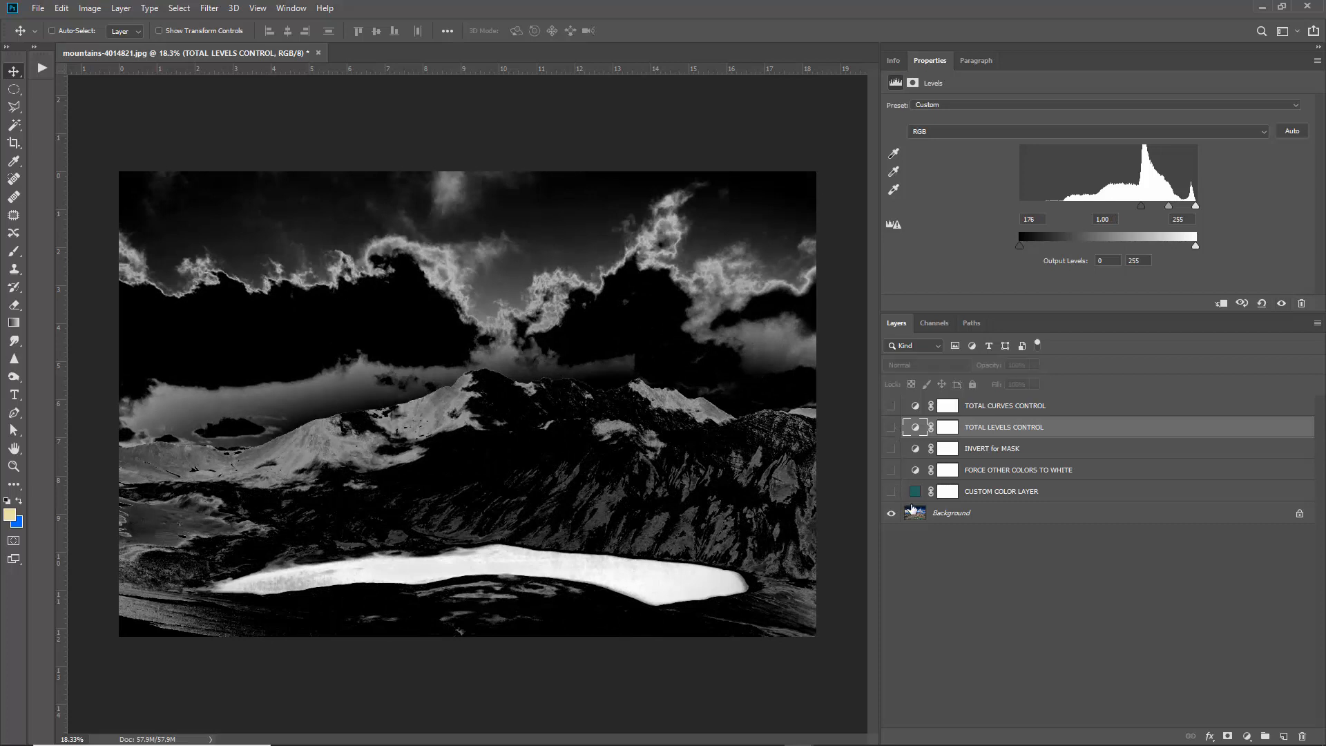
left_click(914, 511)
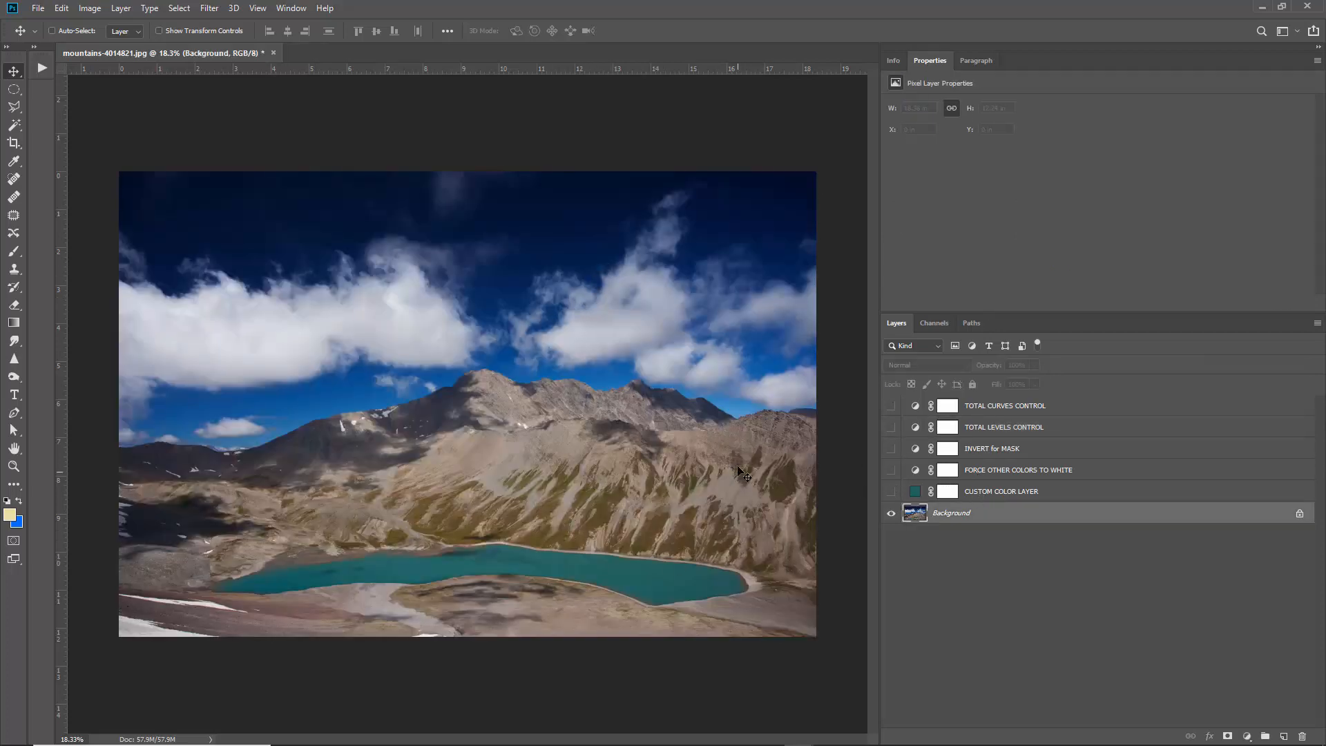
left_click(891, 491)
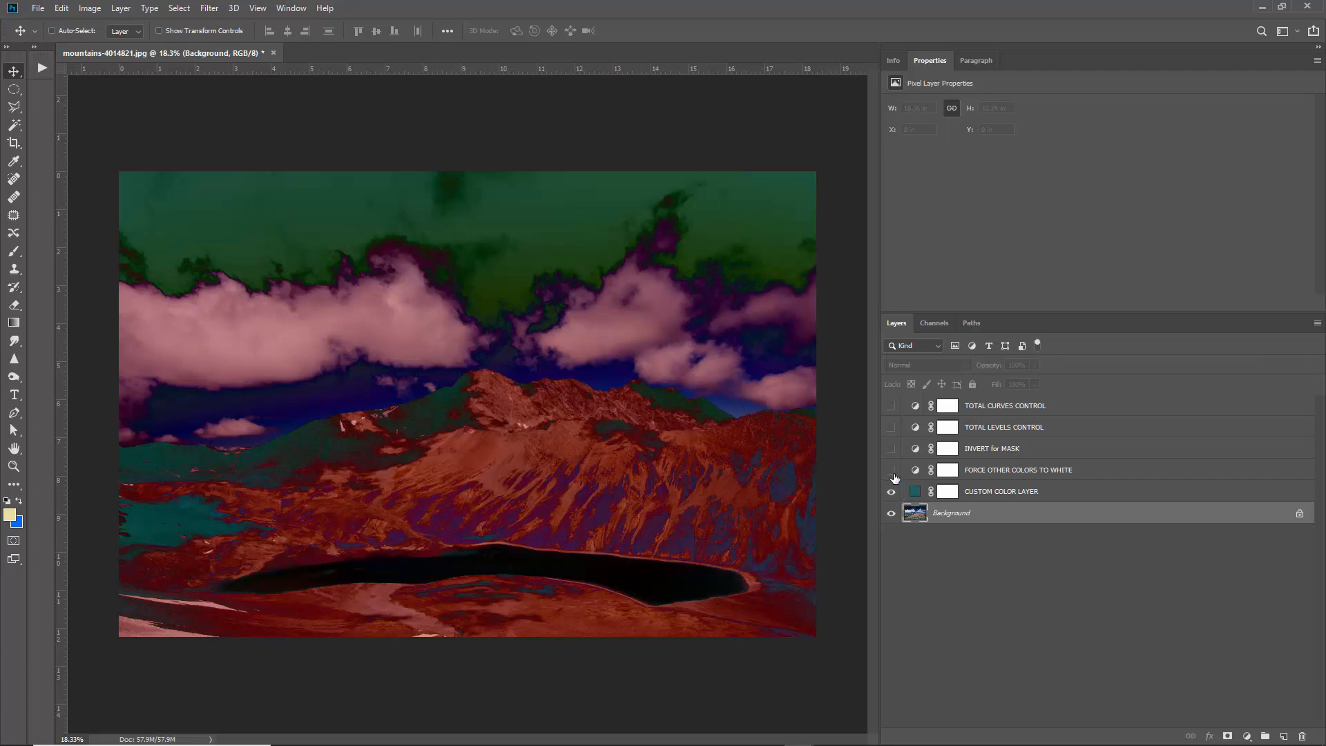
left_click(975, 491)
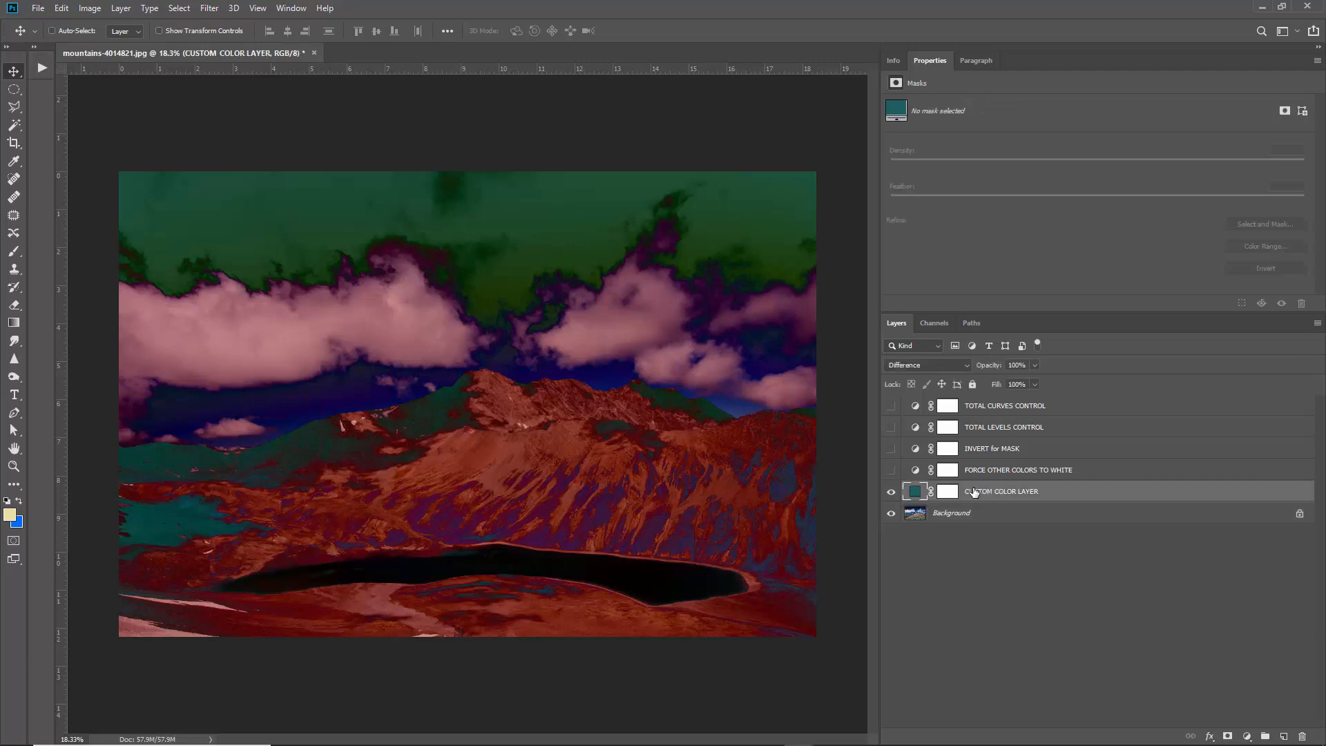
- Hide CUSTOM COLOR LAYER and select the lake on Background with Color Range, sampling its teal at a Fuzziness of 65
left_click(891, 492)
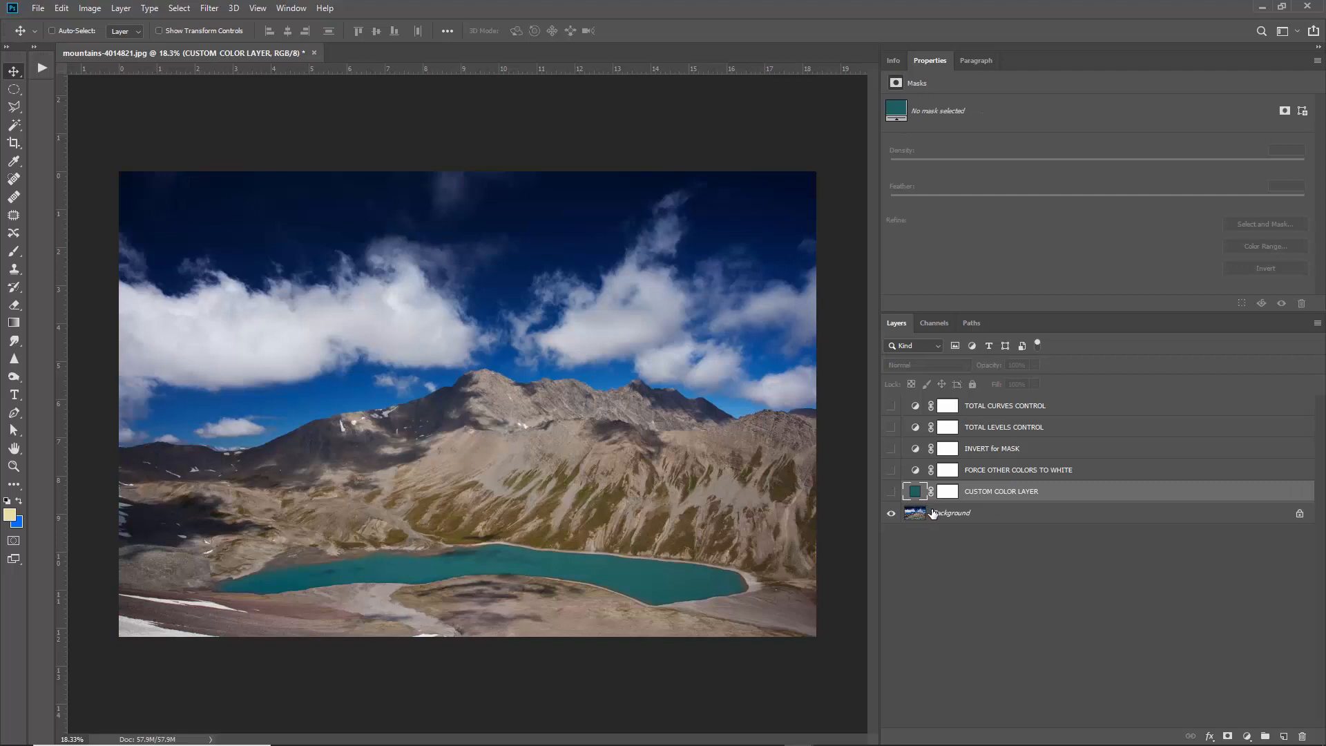
left_click(933, 513)
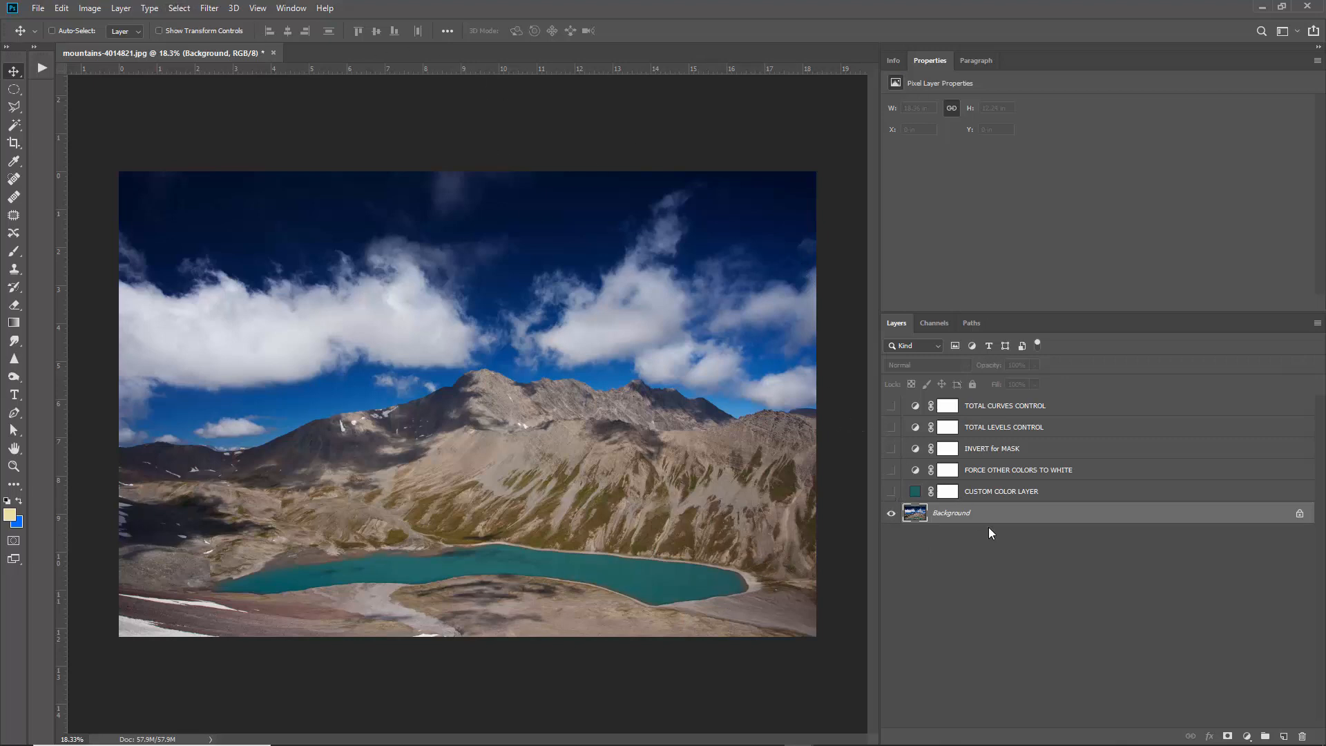
left_click(178, 8)
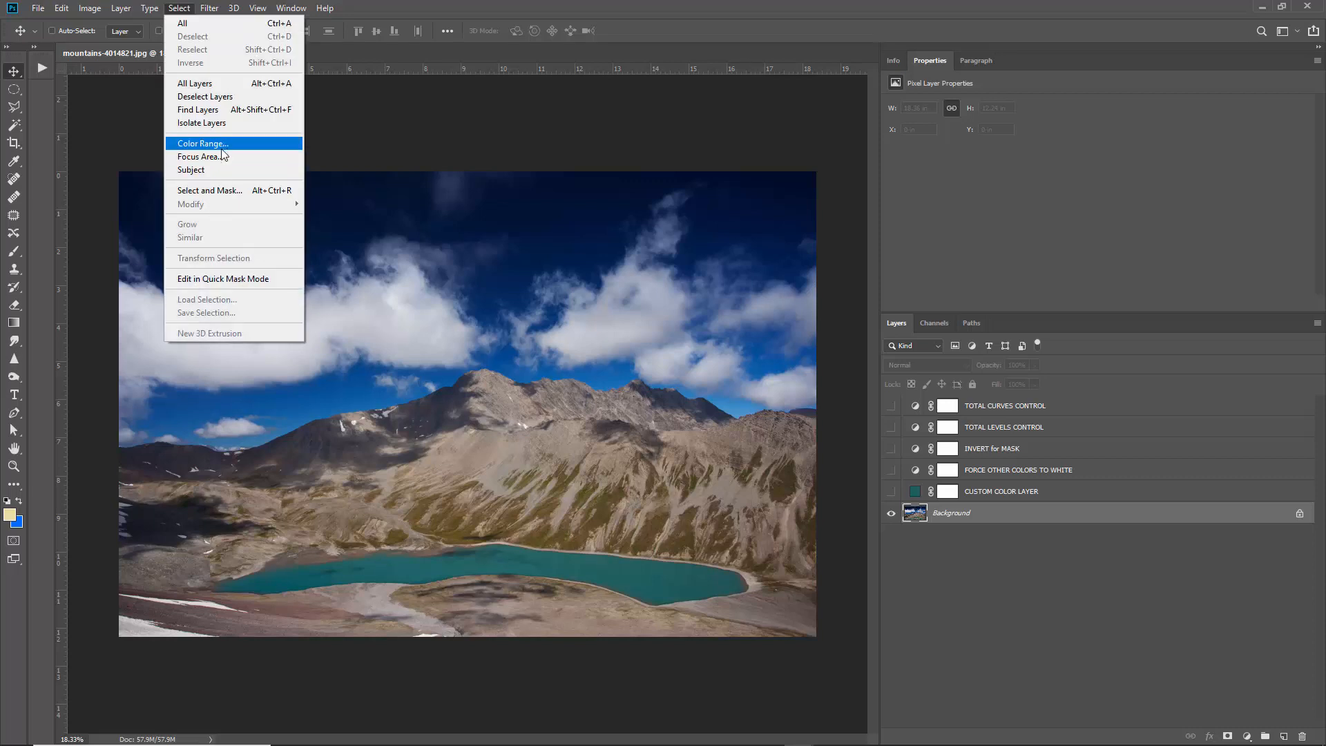
left_click(203, 143)
left_click(664, 578)
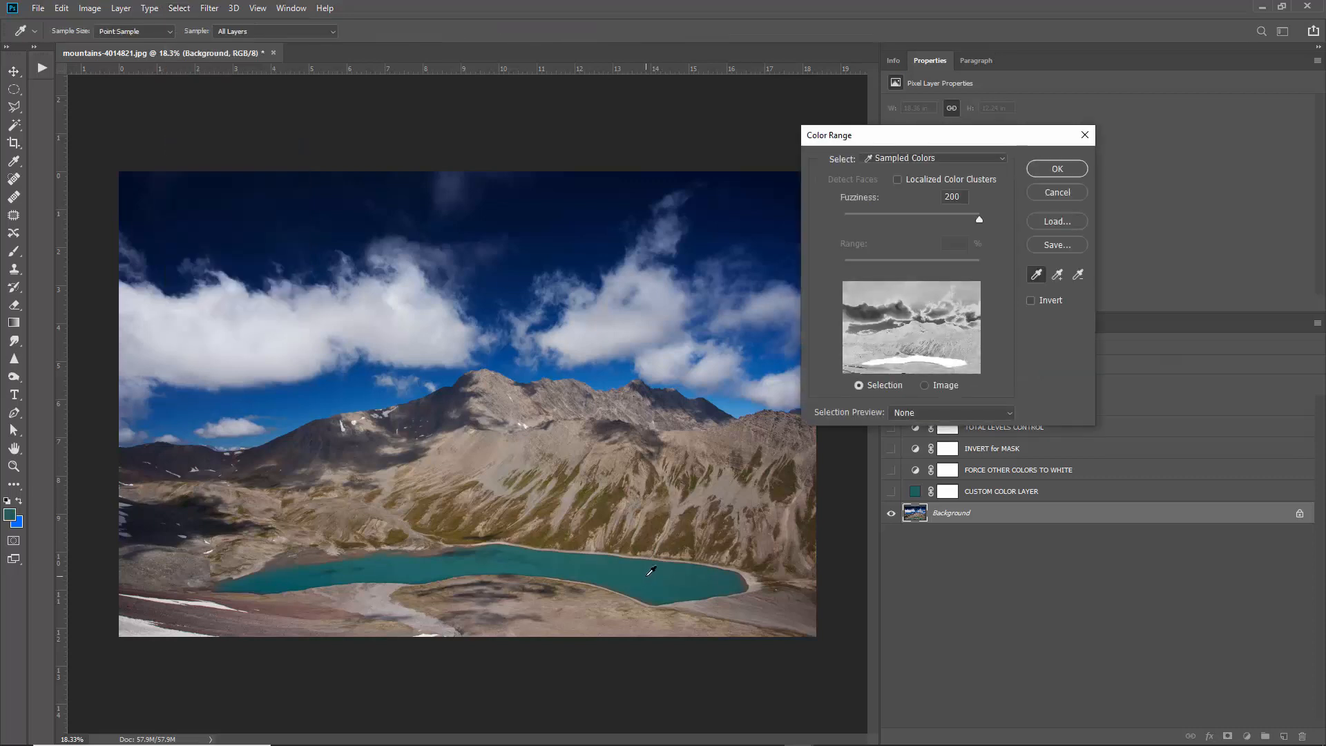
left_click_drag(973, 223, 890, 222)
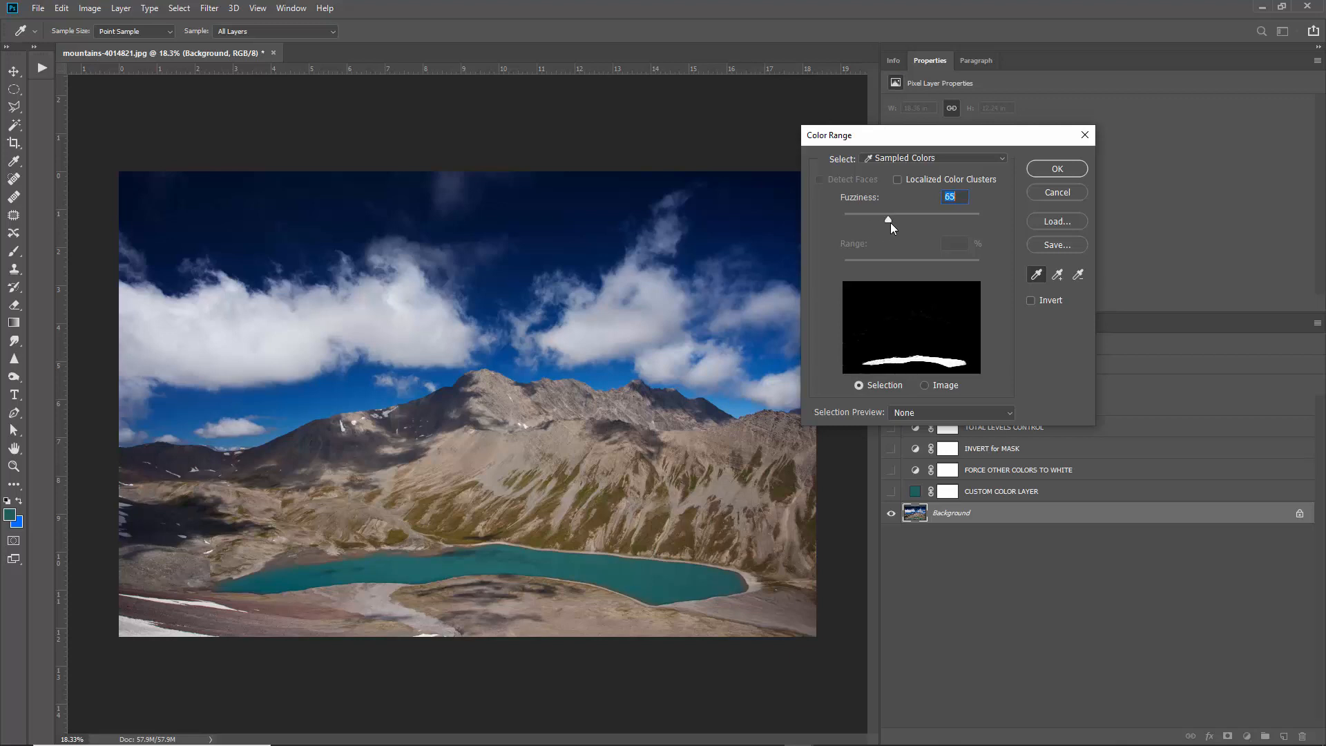
left_click(1063, 168)
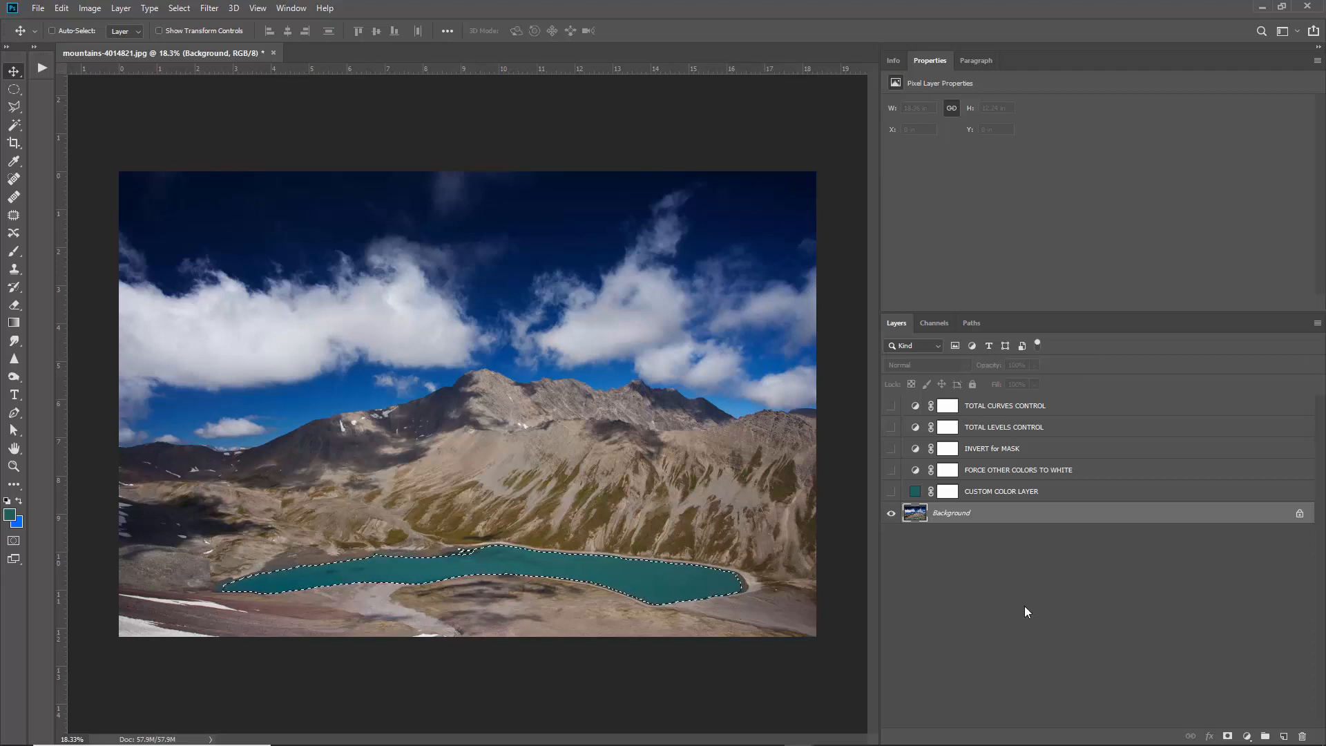
- Add a Solid Color fill layer from the lake selection and change its color to green
left_click(1246, 736)
left_click(1243, 495)
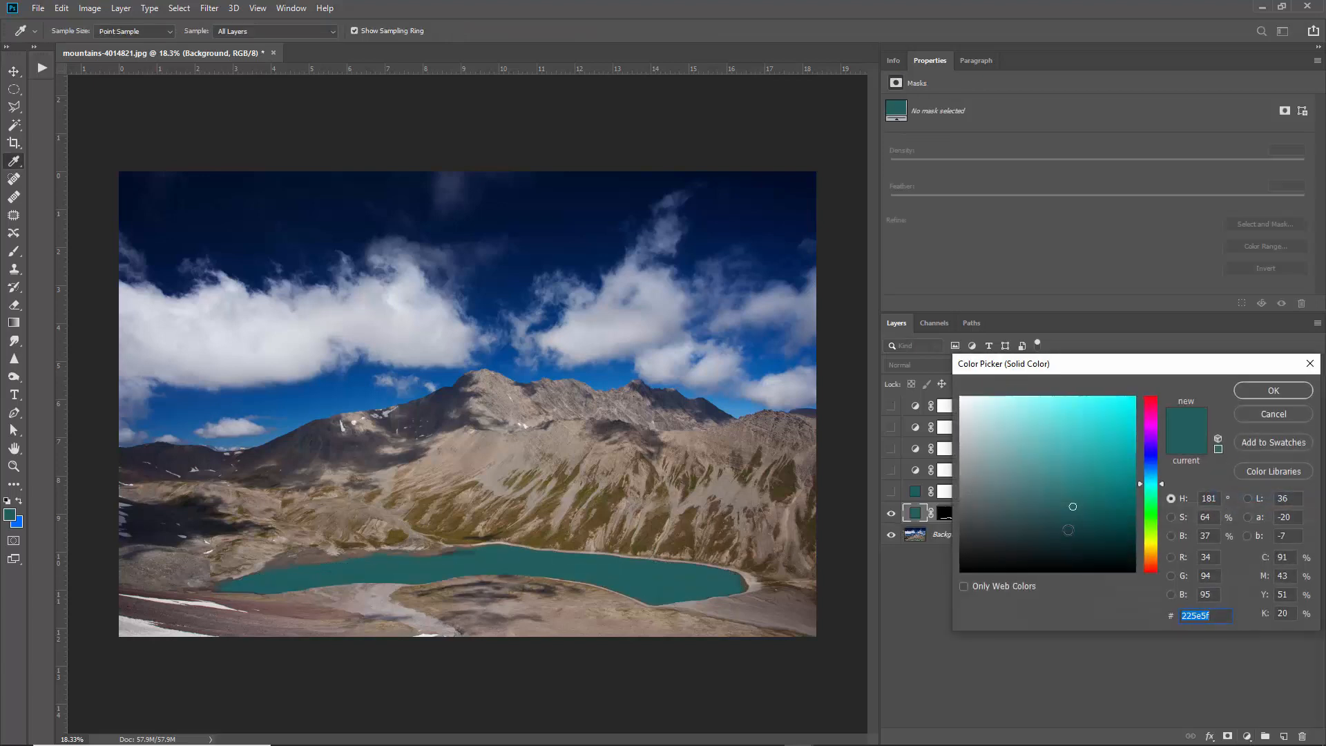
left_click(1272, 391)
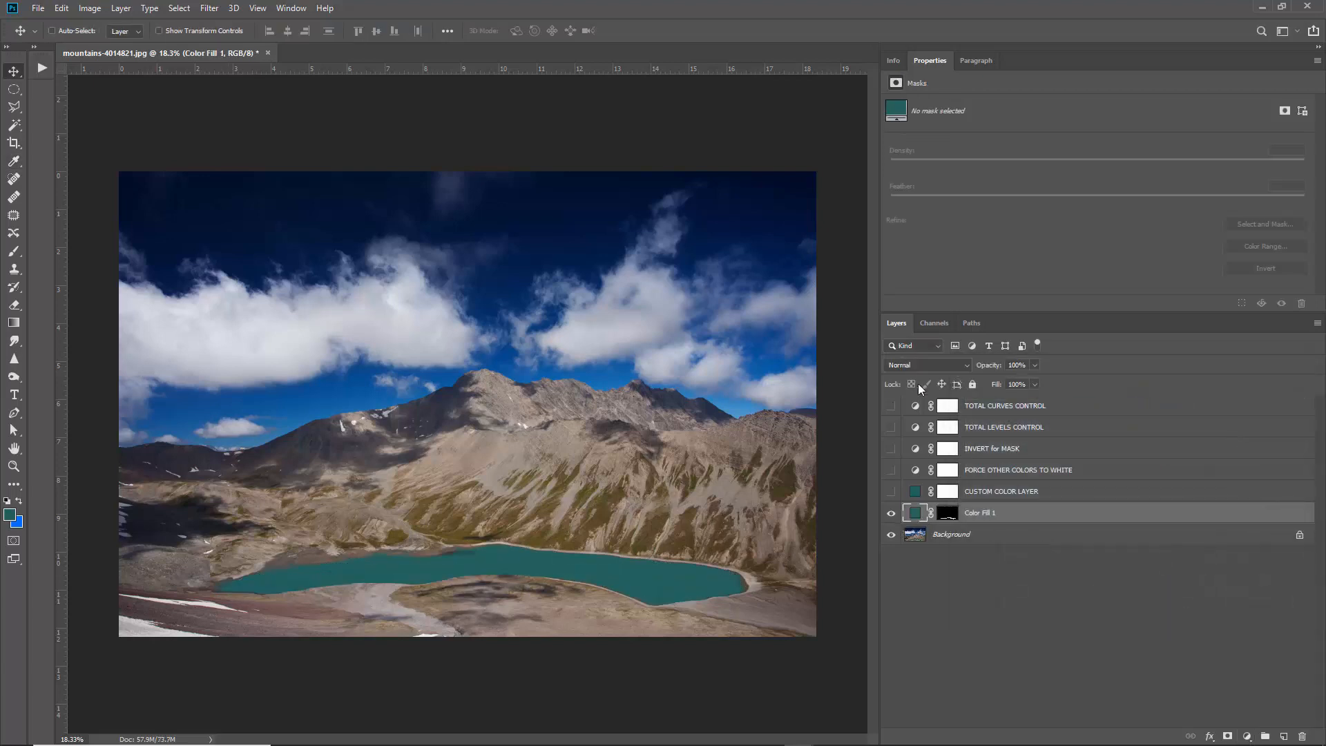
double_click(915, 513)
mouse_move(1064, 500)
left_mouse_down()
mouse_move(1050, 468)
mouse_move(1063, 459)
mouse_move(1072, 476)
left_mouse_up()
mouse_move(1153, 483)
left_mouse_down()
mouse_move(1160, 428)
mouse_move(1154, 522)
left_mouse_up()
left_click(1270, 391)
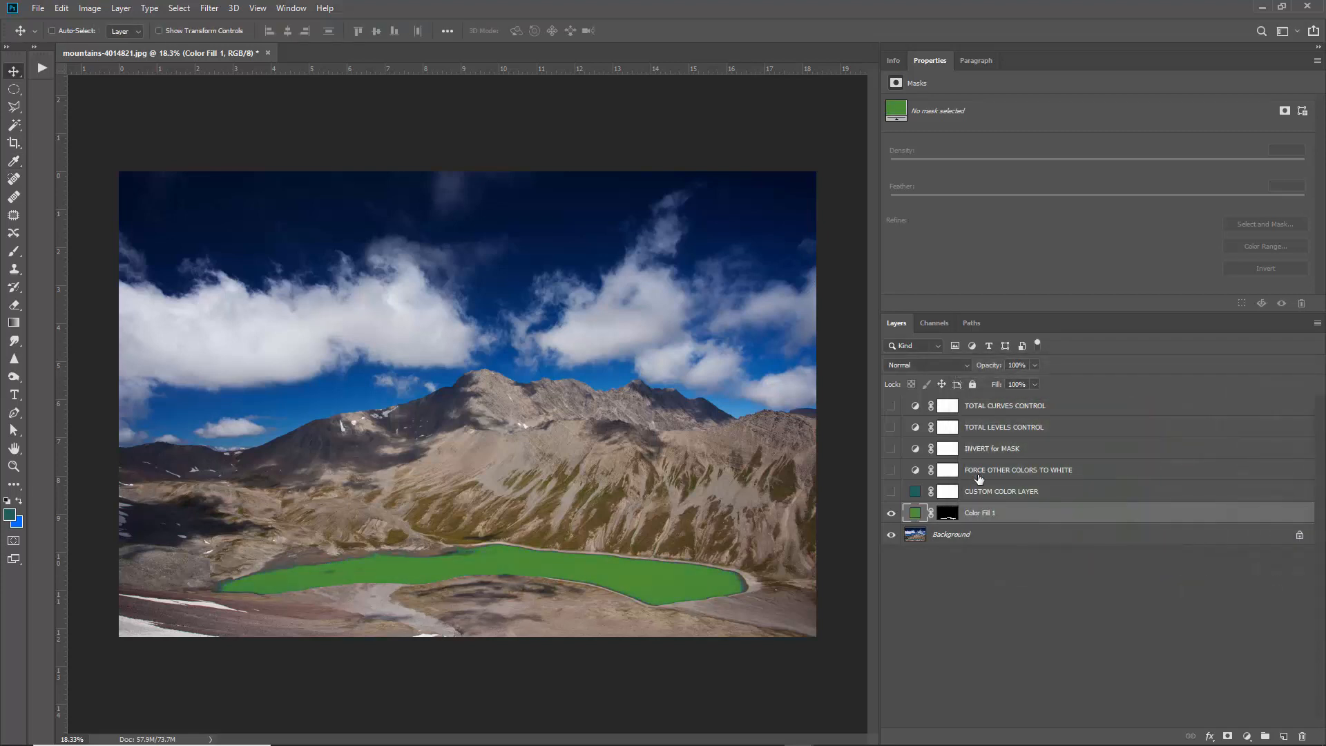
- Set the blend mode of the green lake fill layer to Color
left_click(935, 364)
left_click(904, 686)
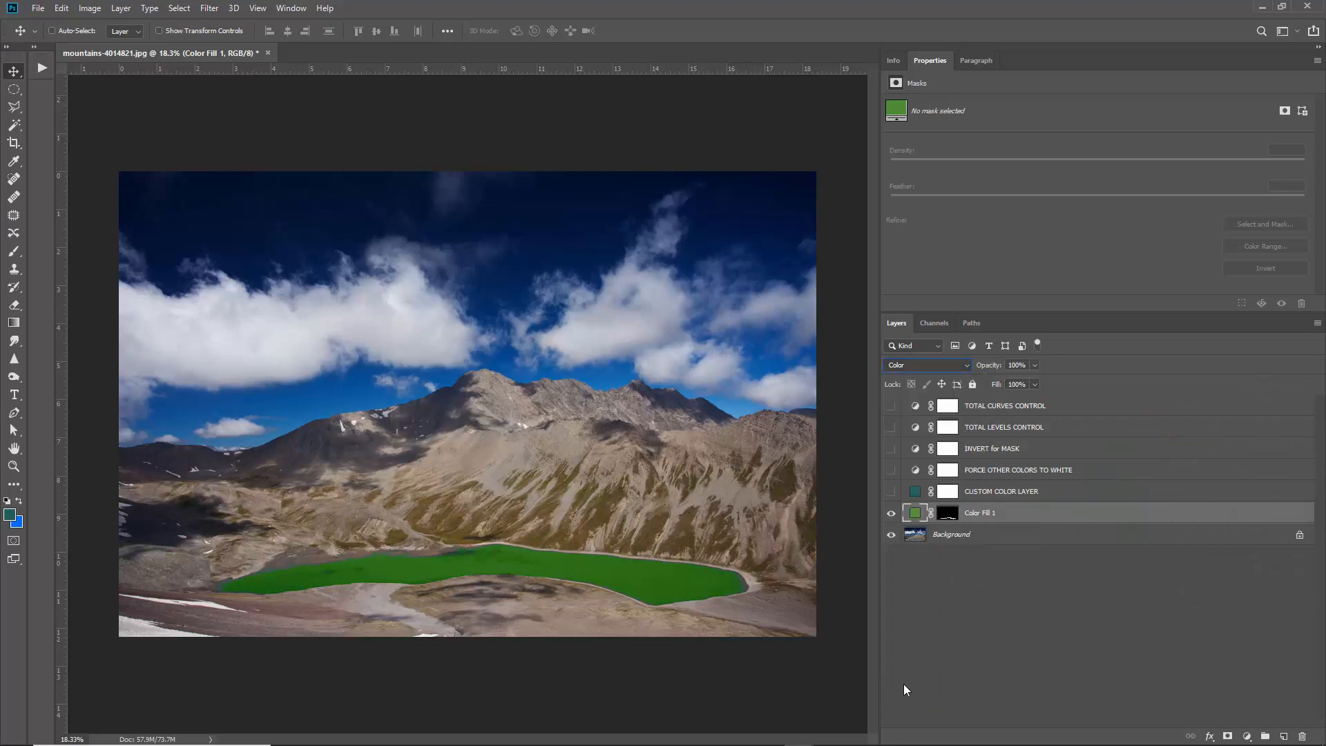
scroll(481, 568, "up", 5)
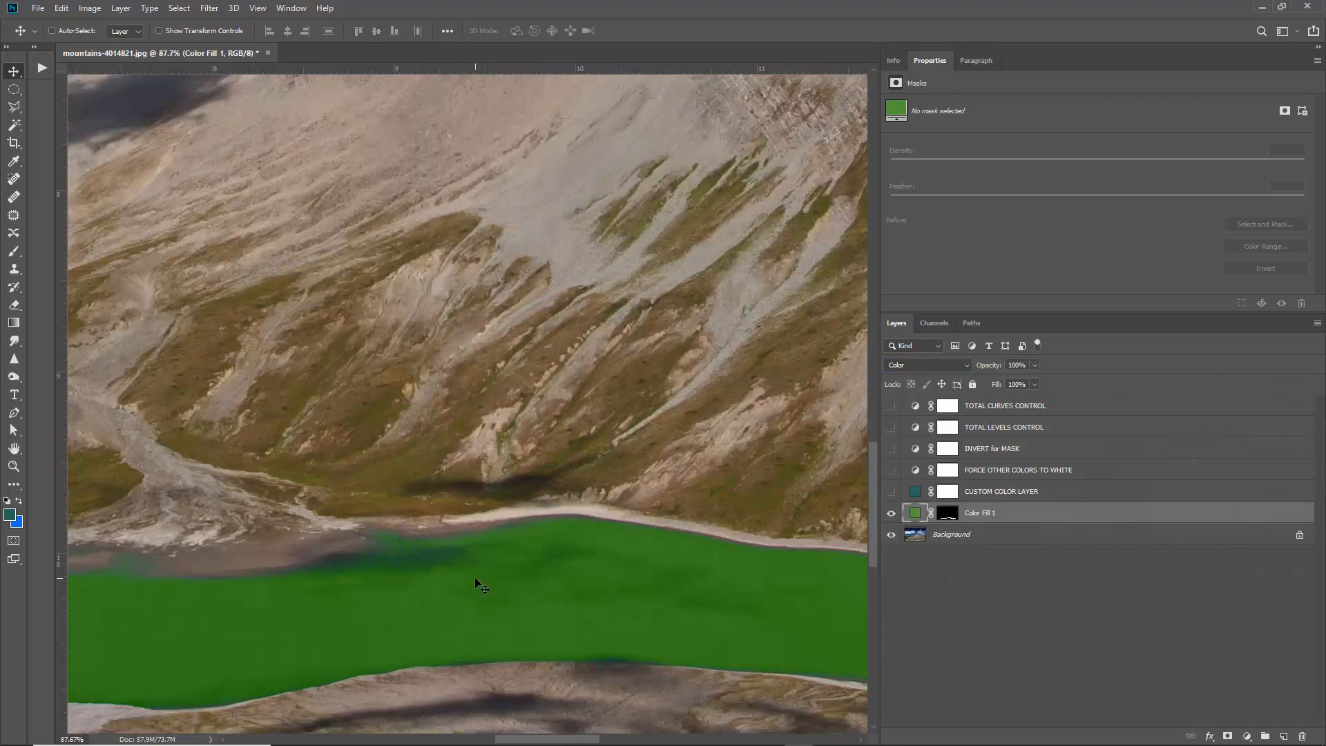
scroll(435, 548, "down", 5)
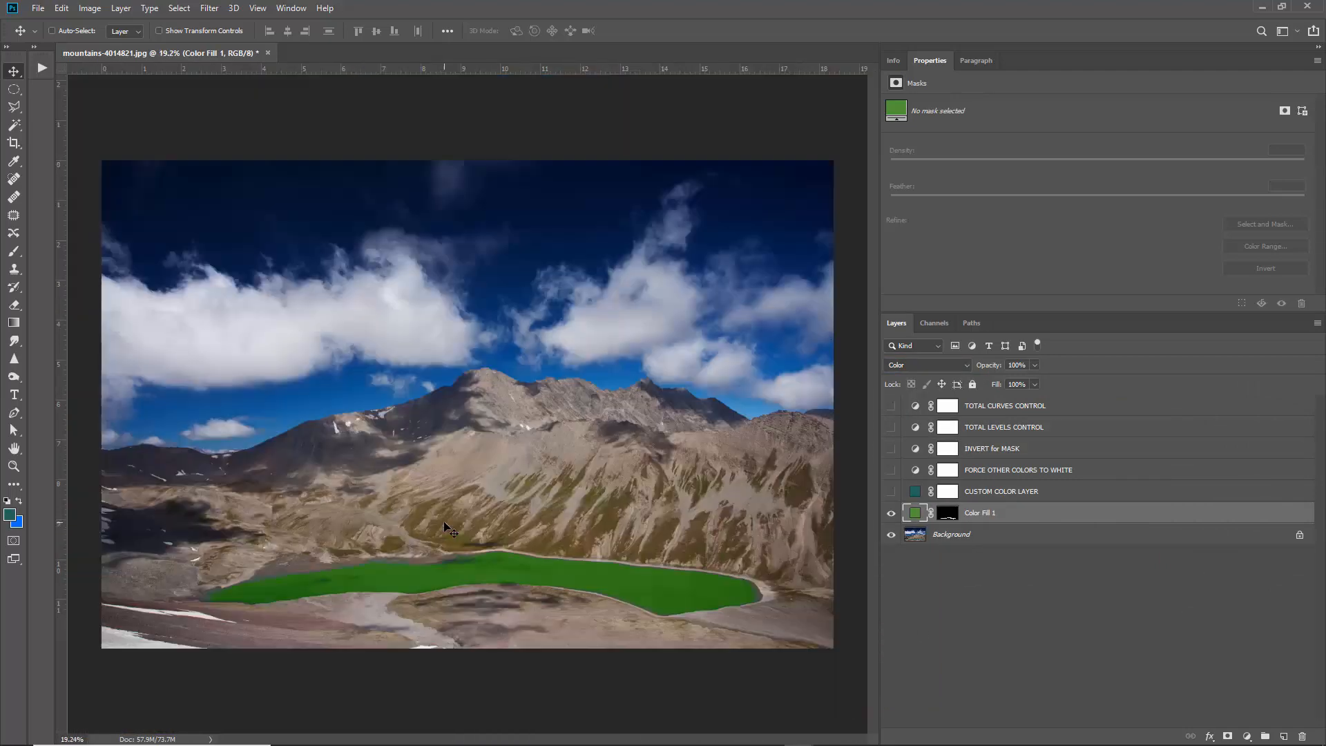
- Try a red and a grayish #756363 as the color of the lake fill layer
double_click(915, 514)
left_click_drag(1150, 520, 1149, 396)
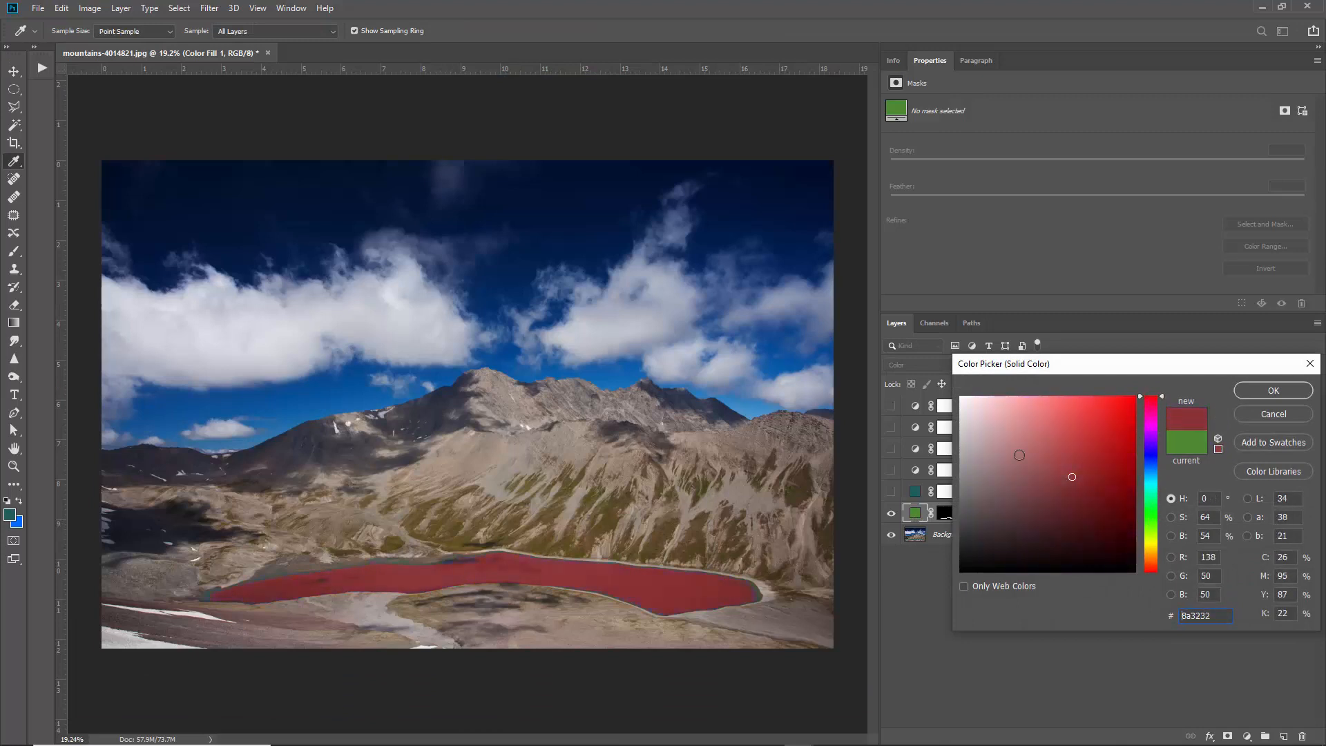
left_click_drag(1097, 436, 986, 483)
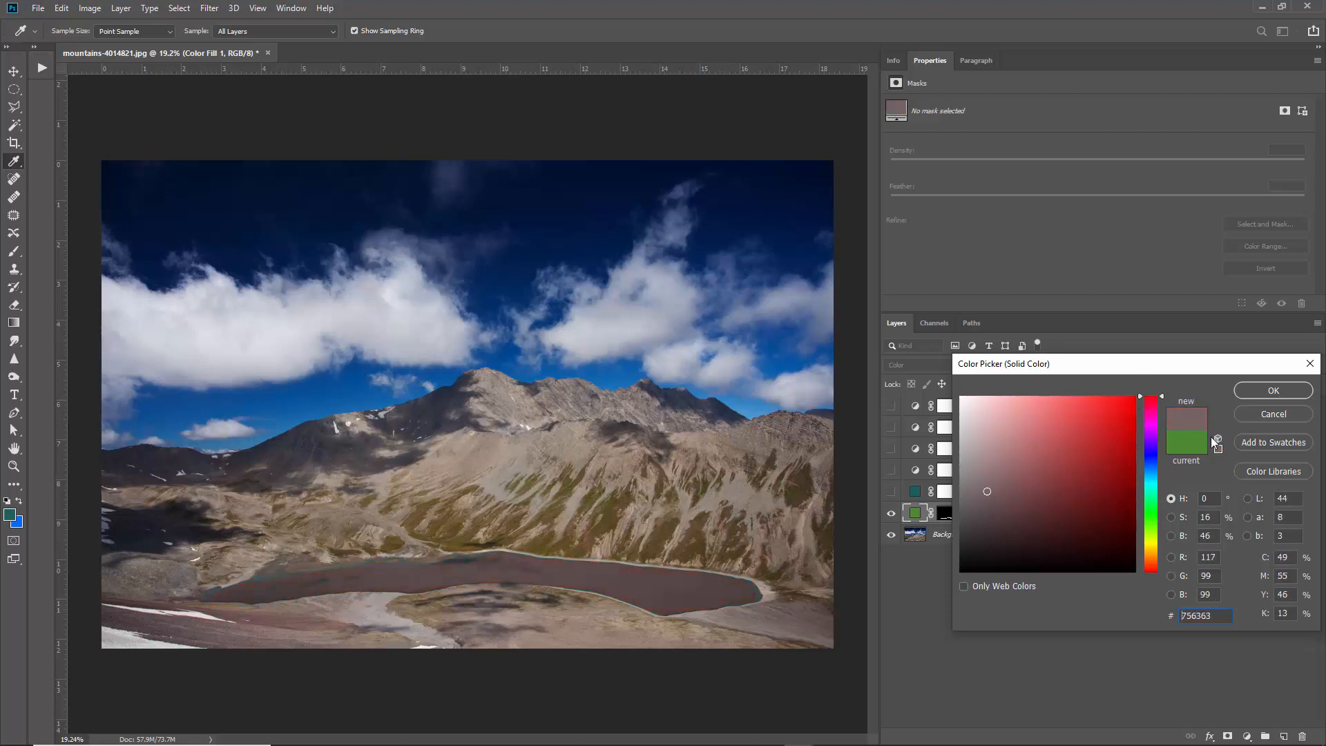
left_click(1273, 414)
- Return the lake fill layer to Normal blend mode and delete that layer
left_click(906, 363)
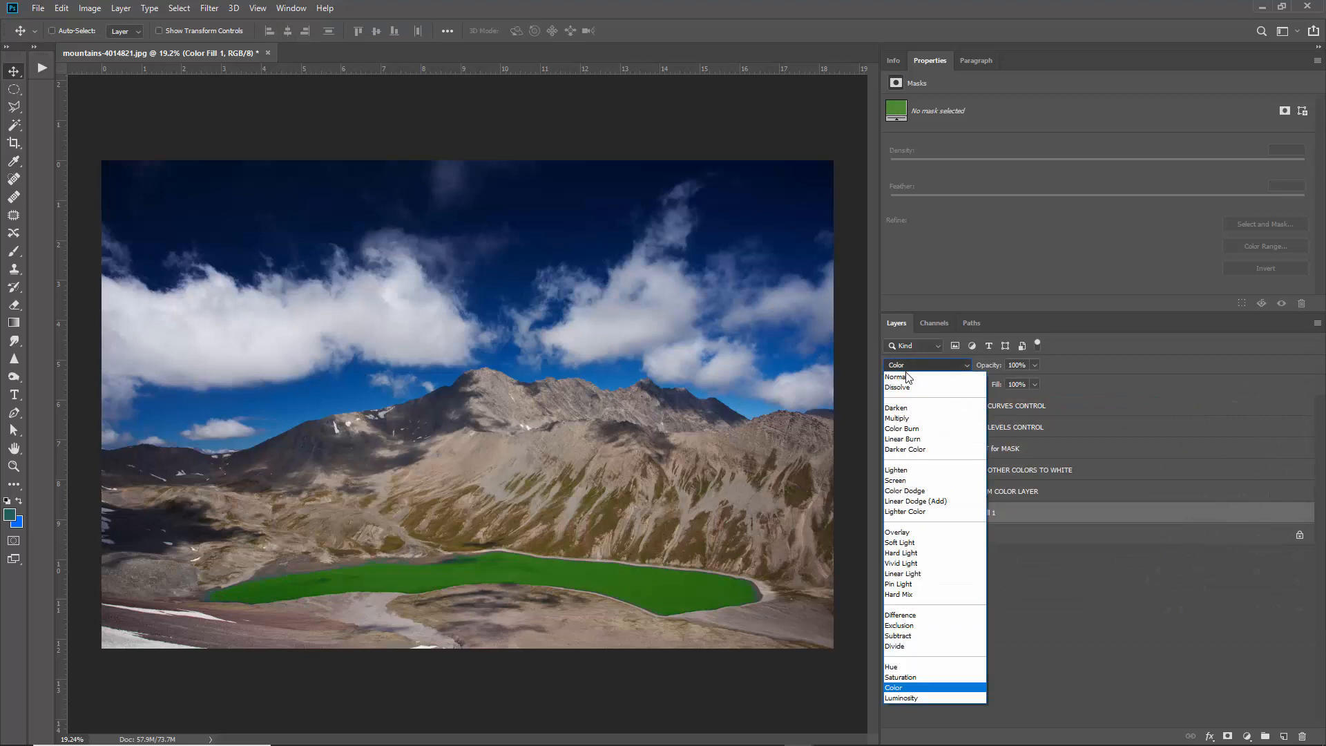
left_click(904, 378)
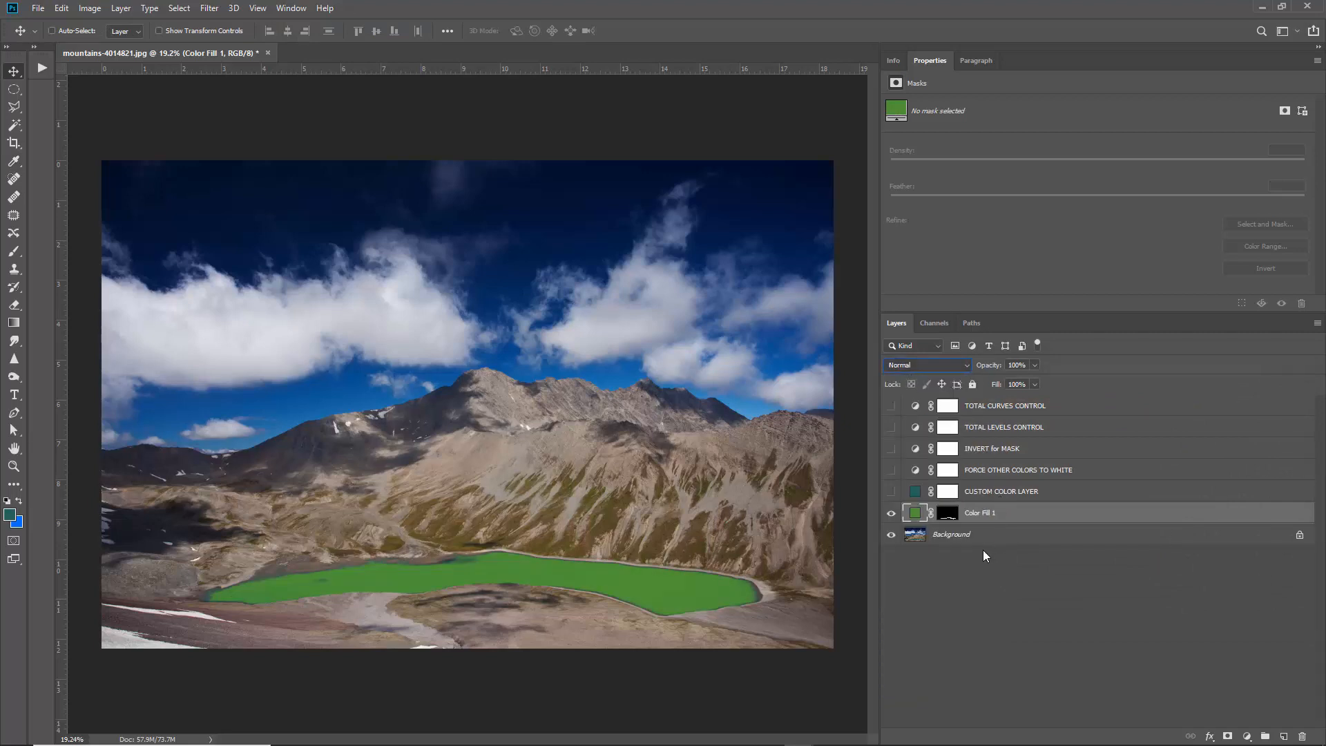
left_click(1033, 497)
left_click(1032, 512)
key("Delete")
- Show all five mask layers, from CUSTOM COLOR LAYER up to TOTAL CURVES CONTROL, over Background
left_click(891, 492)
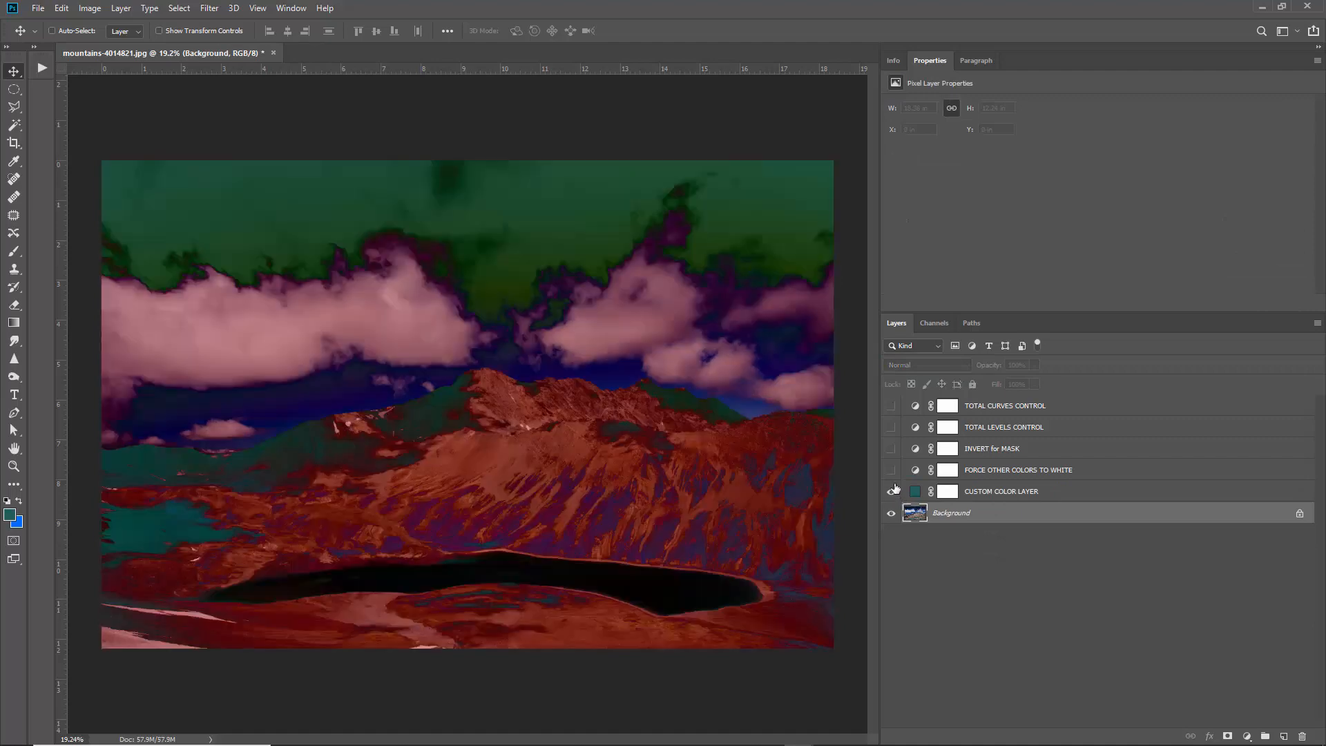
left_click(891, 449)
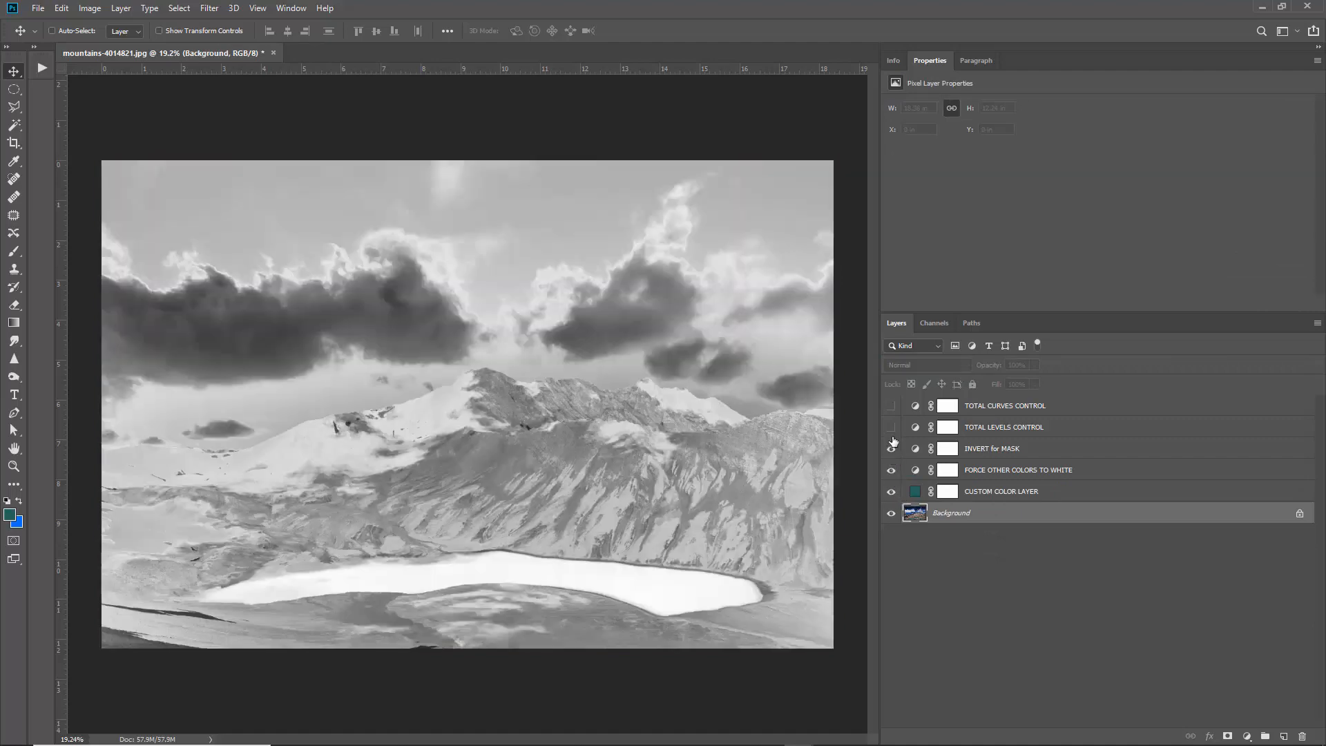
left_click(890, 427)
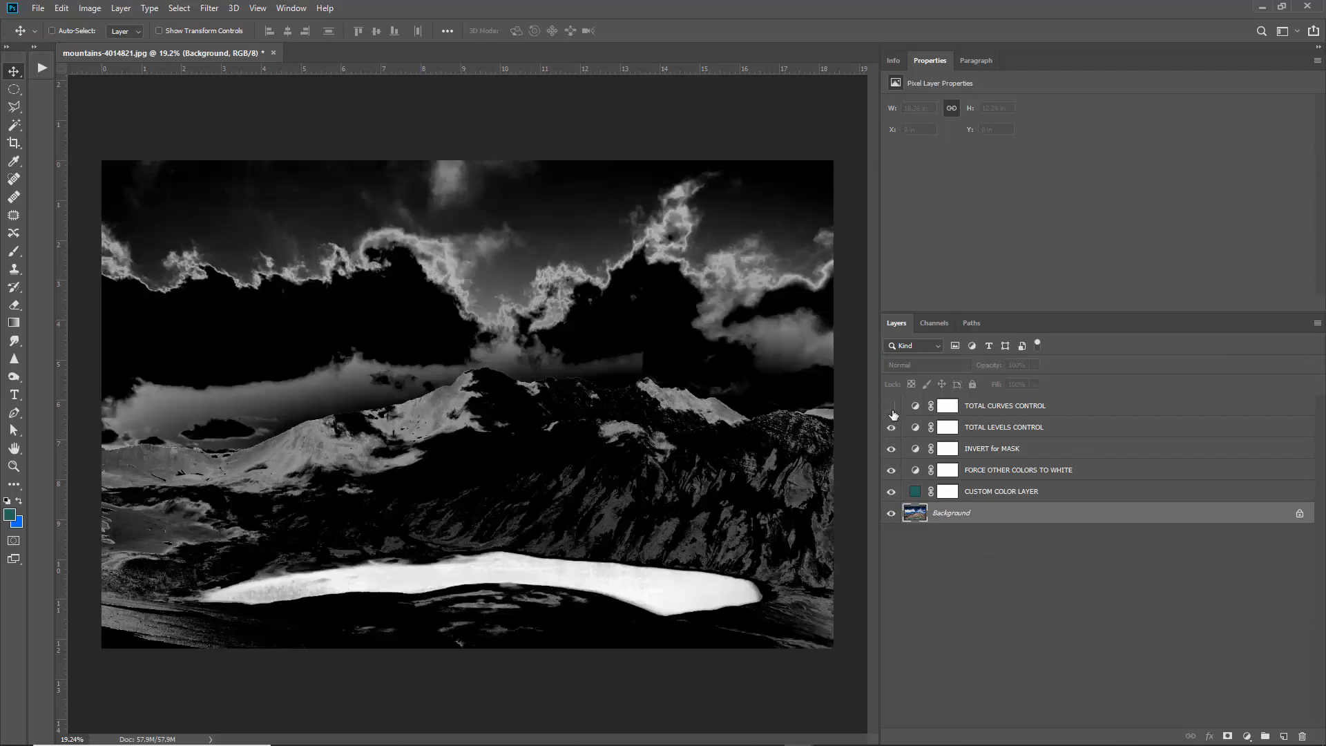
- Raise the black input level of TOTAL LEVELS CONTROL to 232 to black out everything except the lake
left_click(915, 426)
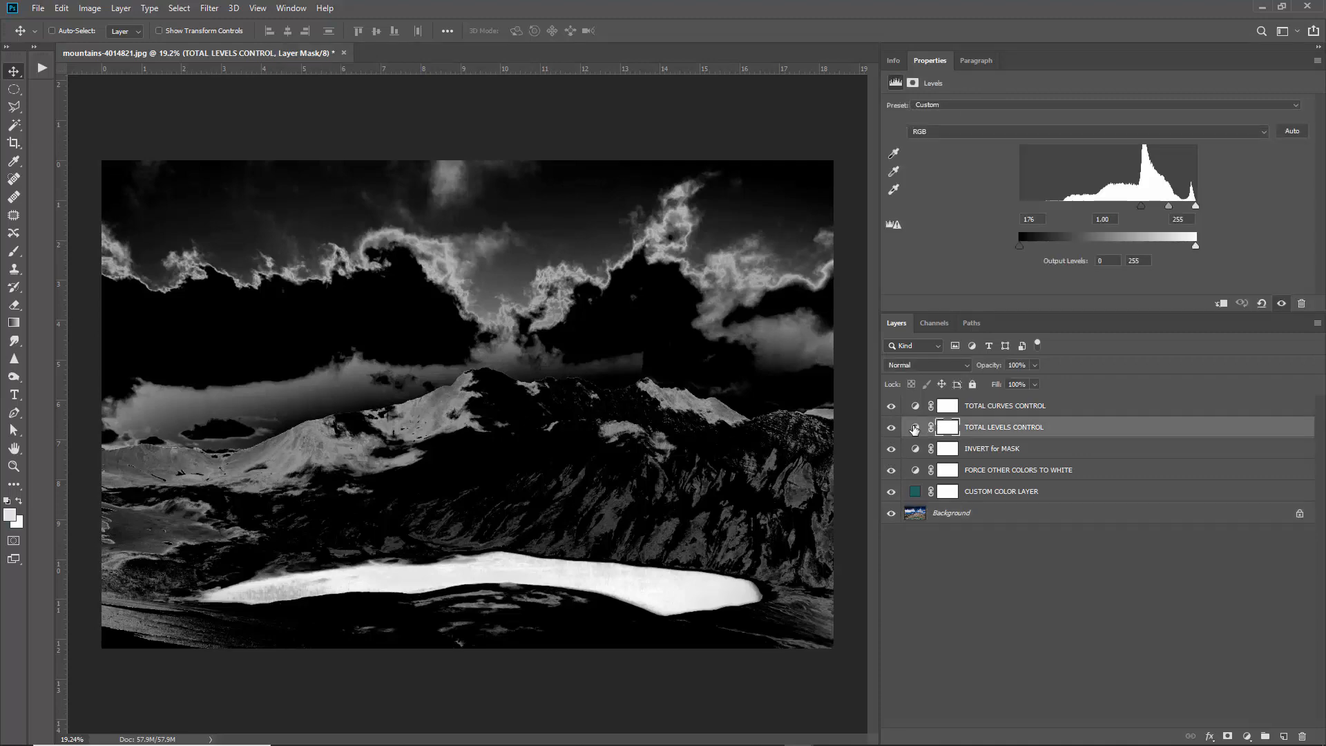
mouse_move(1141, 206)
left_mouse_down()
mouse_move(975, 214)
mouse_move(1085, 205)
mouse_move(1180, 226)
mouse_move(1166, 226)
left_mouse_up()
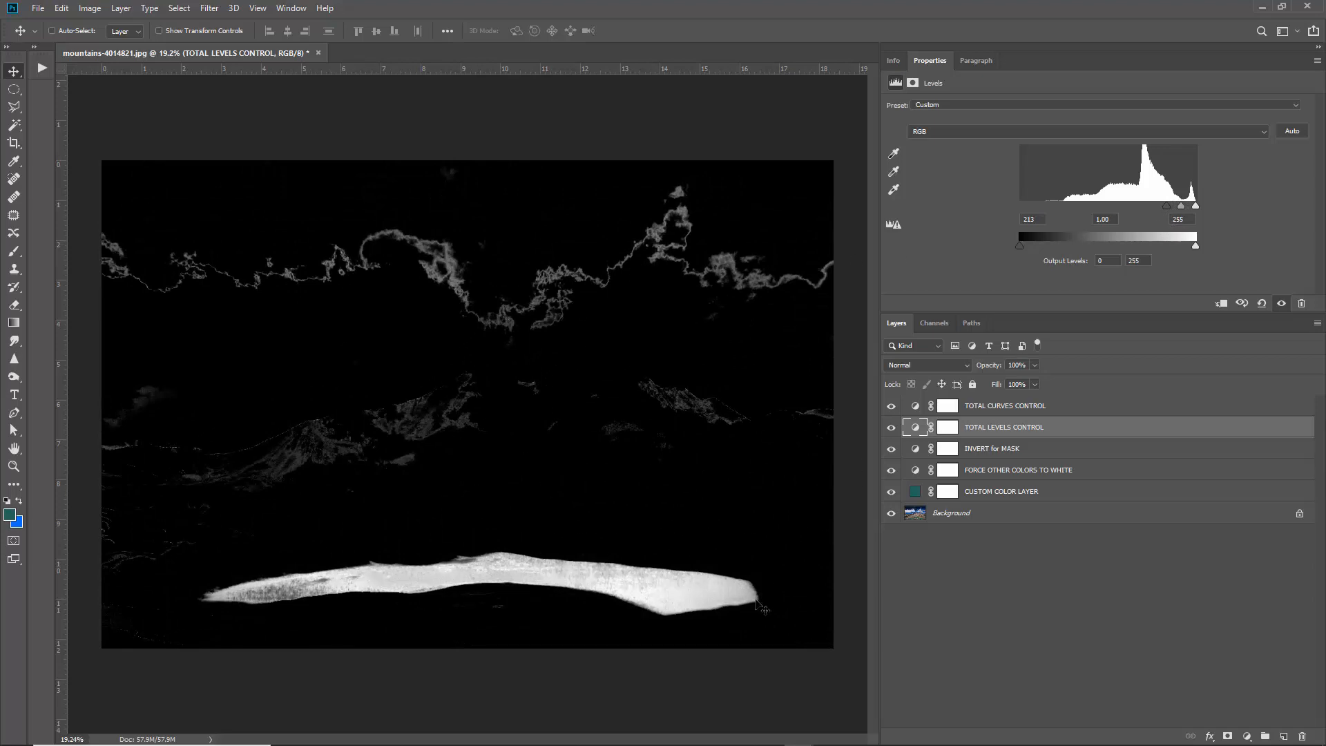
scroll(645, 587, "up", 8)
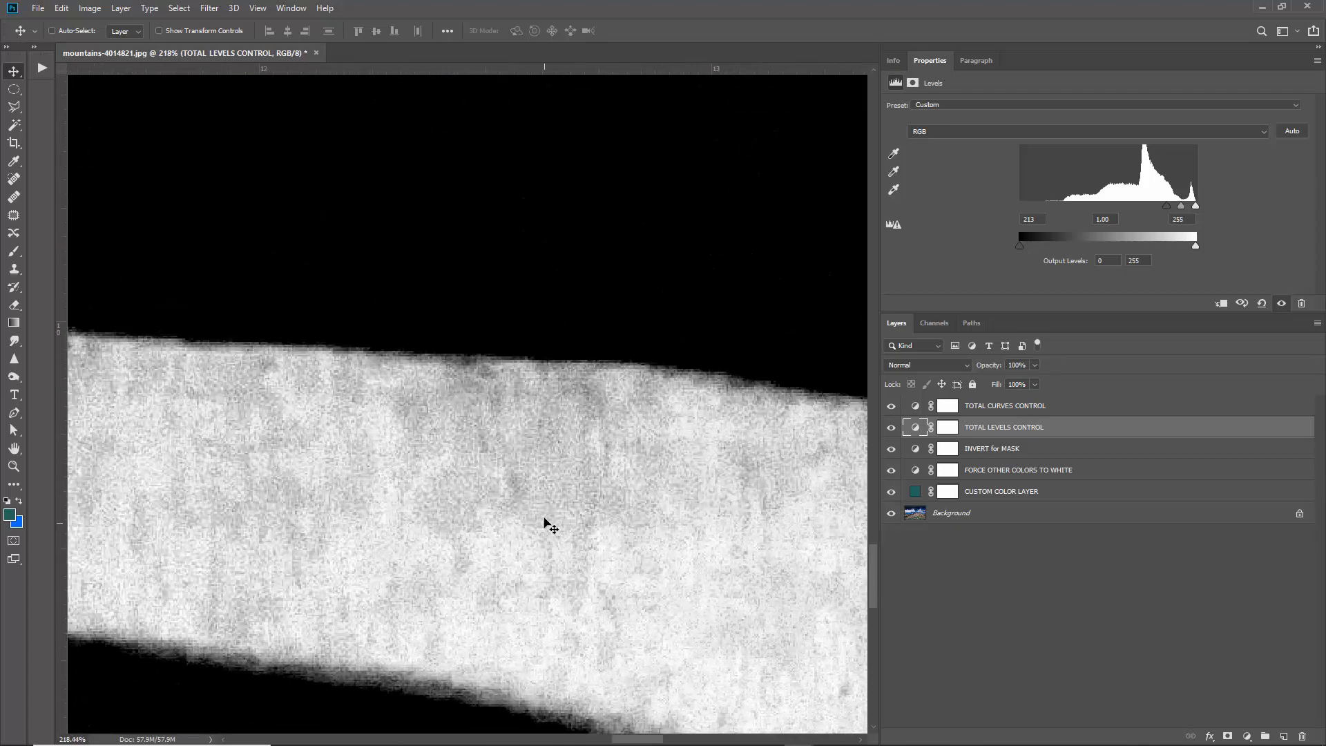
mouse_move(1158, 211)
left_mouse_down()
mouse_move(1182, 208)
mouse_move(1167, 206)
left_mouse_up()
scroll(600, 442, "down", 9)
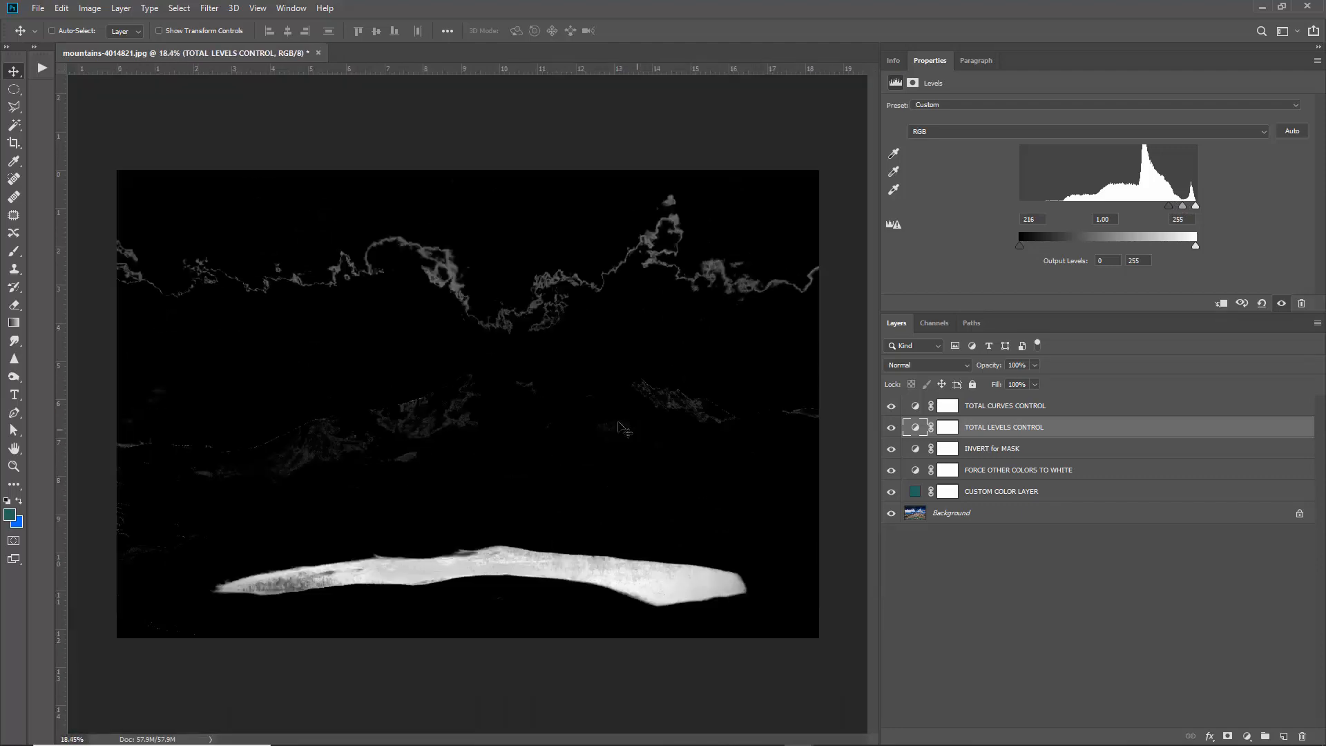
mouse_move(1170, 211)
left_mouse_down()
mouse_move(1151, 207)
mouse_move(1181, 209)
left_mouse_up()
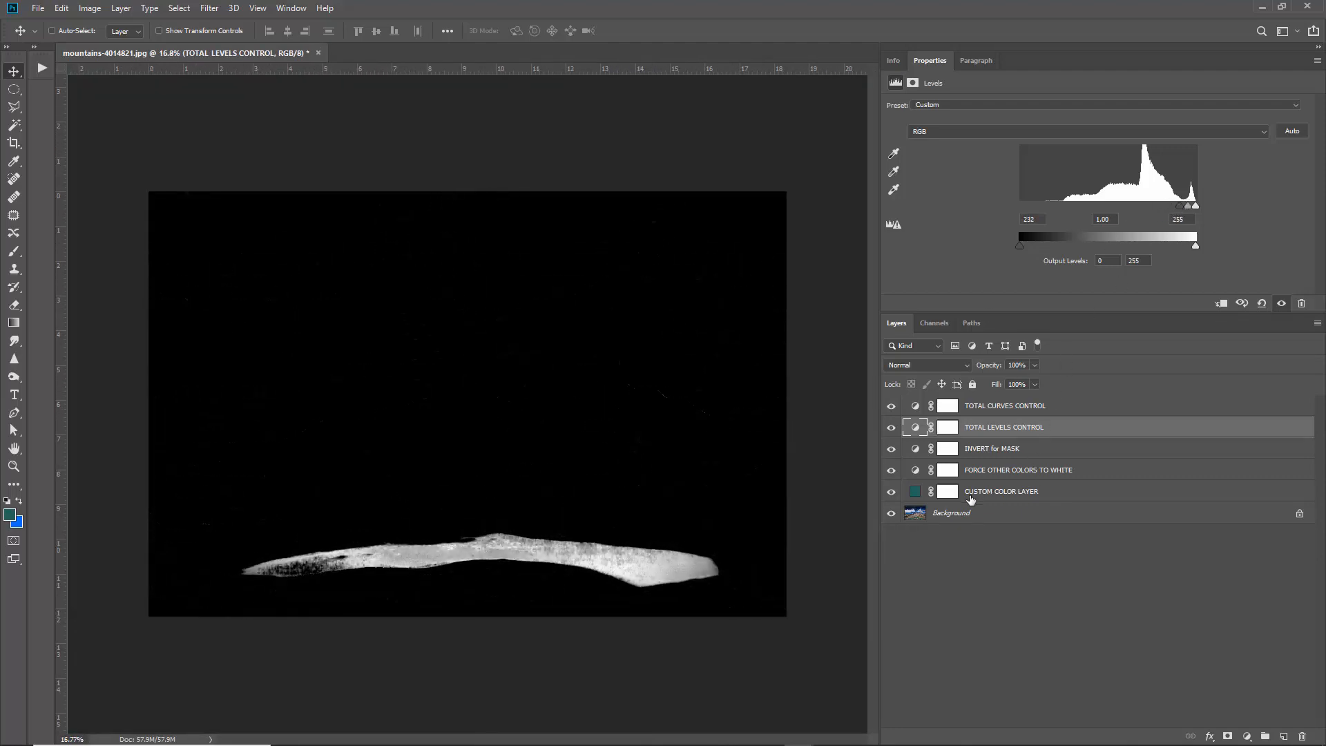
- Set the fill of CUSTOM COLOR LAYER to gray #9c9c9c and lower the black input level of TOTAL LEVELS CONTROL
left_click(912, 493)
left_click_drag(892, 494, 892, 401)
left_click_drag(892, 494, 894, 420)
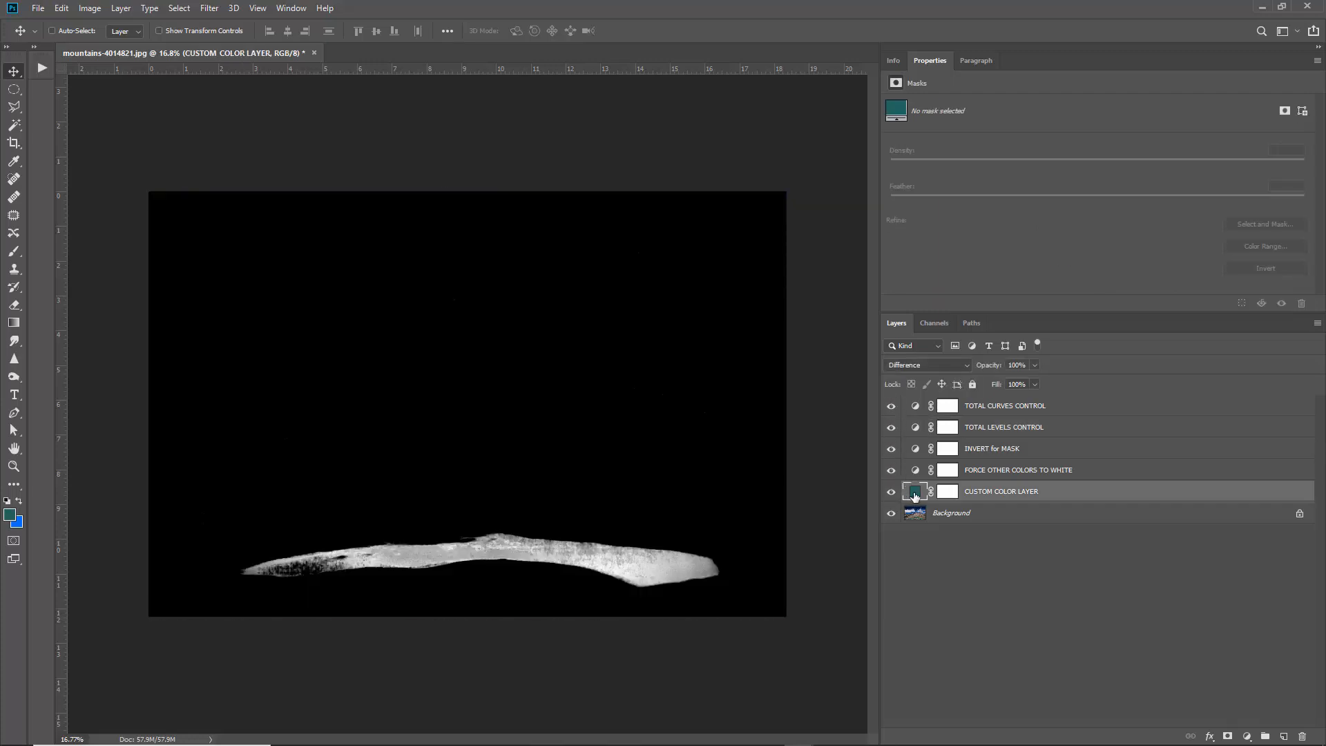
double_click(914, 492)
mouse_move(1080, 508)
left_mouse_down()
mouse_move(1093, 444)
mouse_move(1092, 542)
mouse_move(1067, 540)
mouse_move(960, 420)
mouse_move(960, 470)
mouse_move(890, 406)
mouse_move(887, 465)
left_mouse_up()
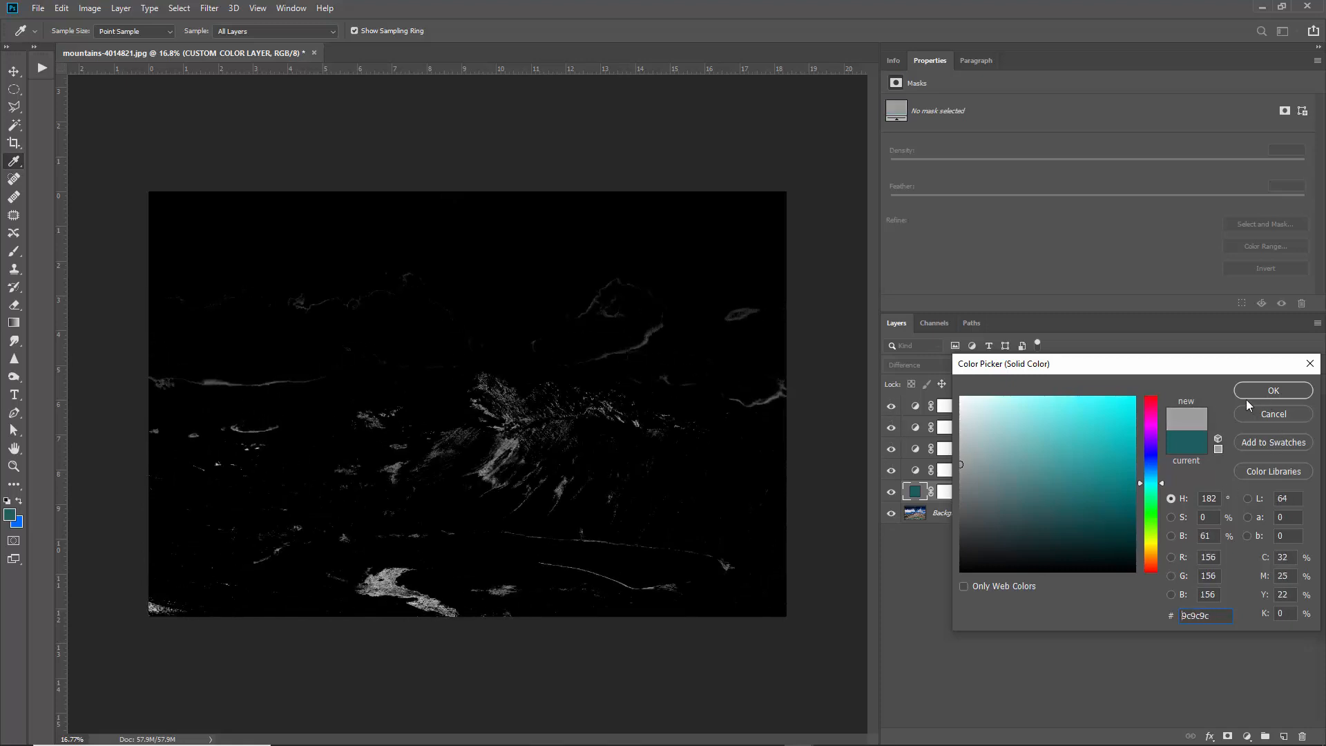
left_click(1269, 394)
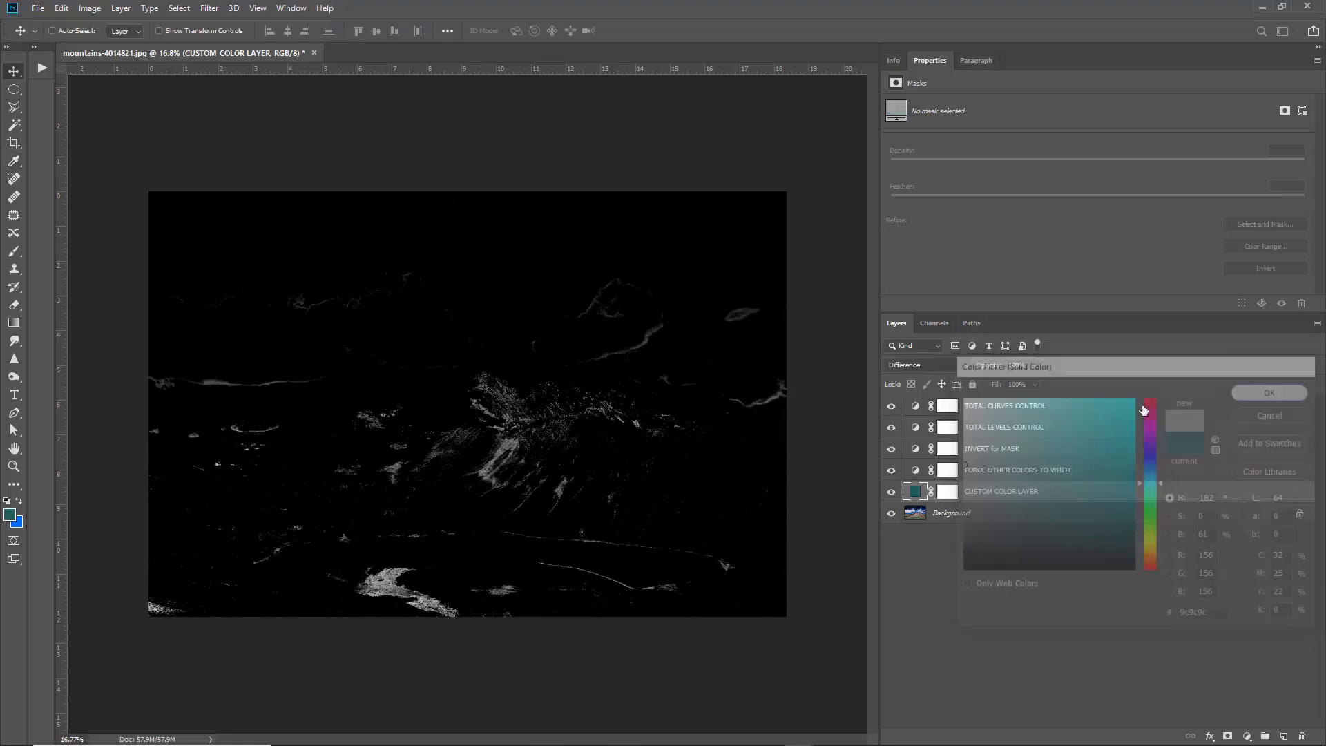
left_click(914, 433)
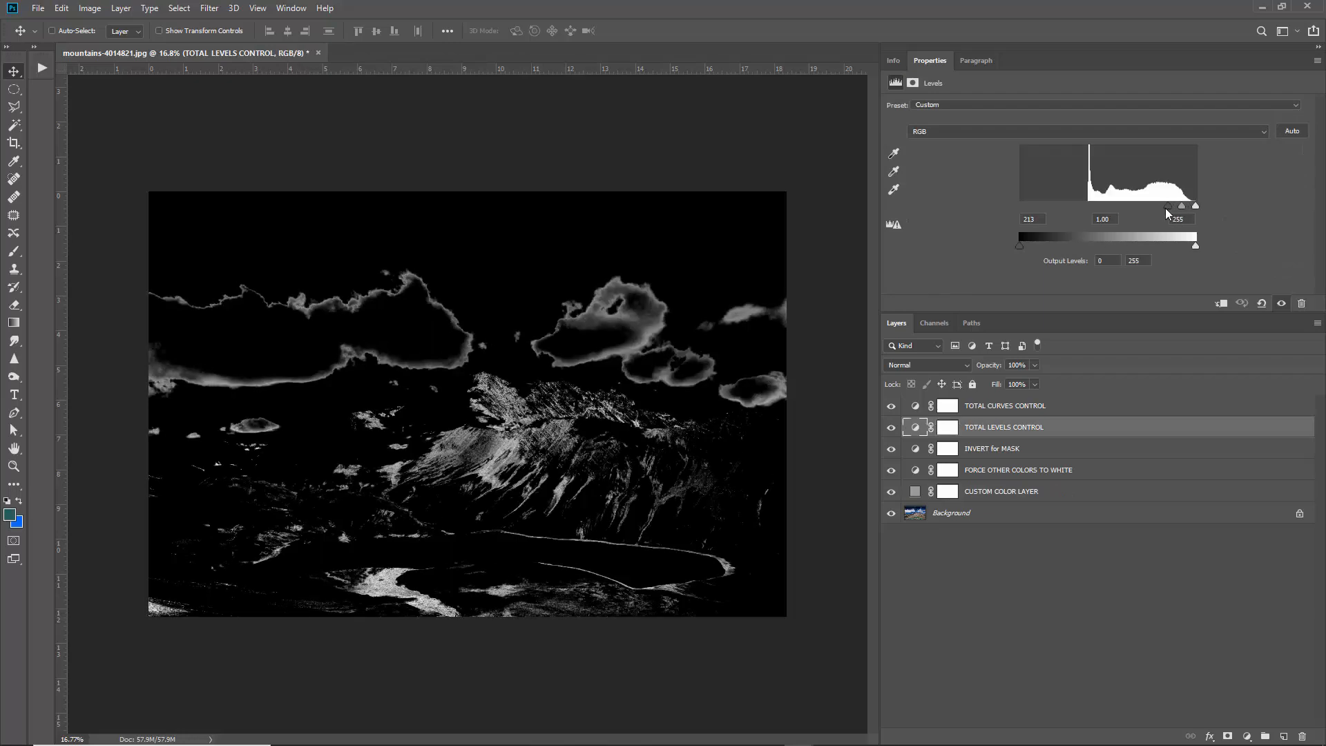
left_click_drag(1166, 212, 1146, 213)
double_click(914, 491)
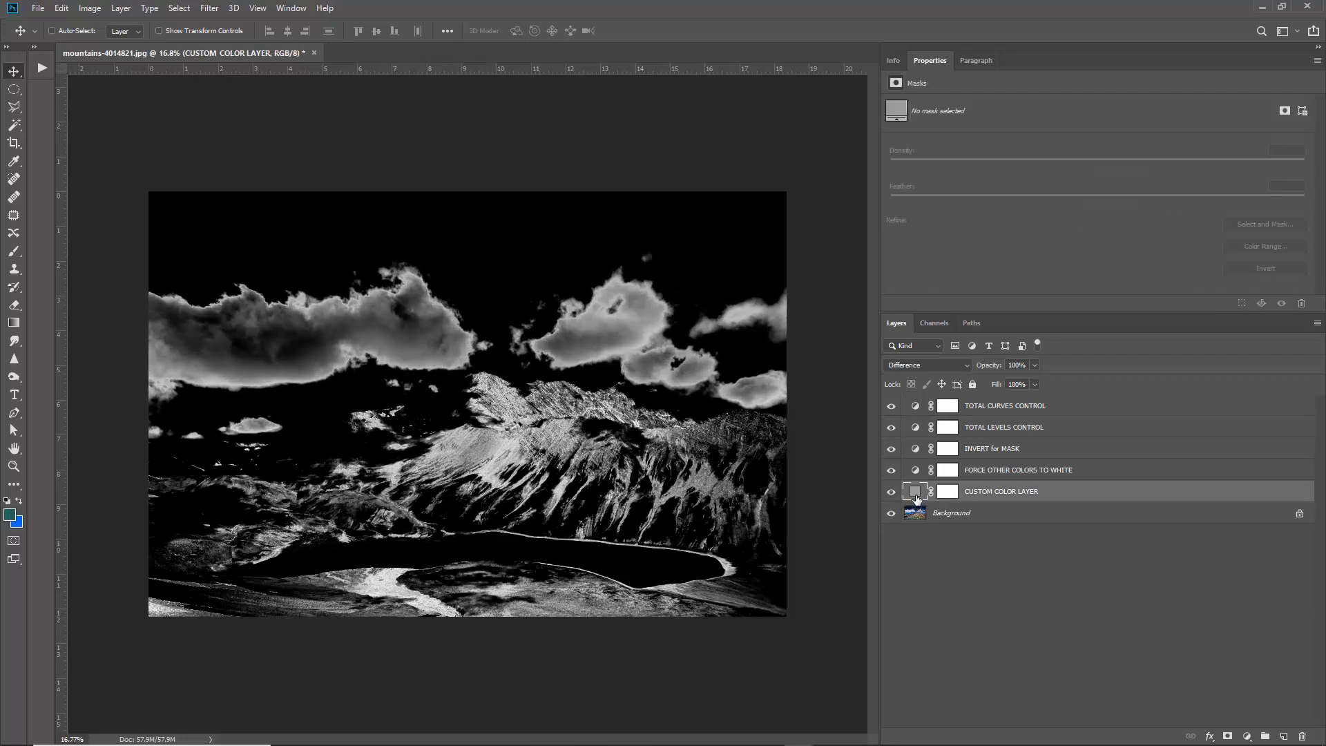
mouse_move(962, 478)
left_mouse_down()
mouse_move(959, 404)
mouse_move(958, 456)
mouse_move(961, 411)
mouse_move(1010, 441)
mouse_move(1105, 421)
mouse_move(959, 464)
left_mouse_up()
left_click(1267, 414)
- Hide all the mask layers and sample the mountainside's brown, #5b4726, as the fill color of CUSTOM COLOR LAYER
left_click_drag(893, 408, 894, 492)
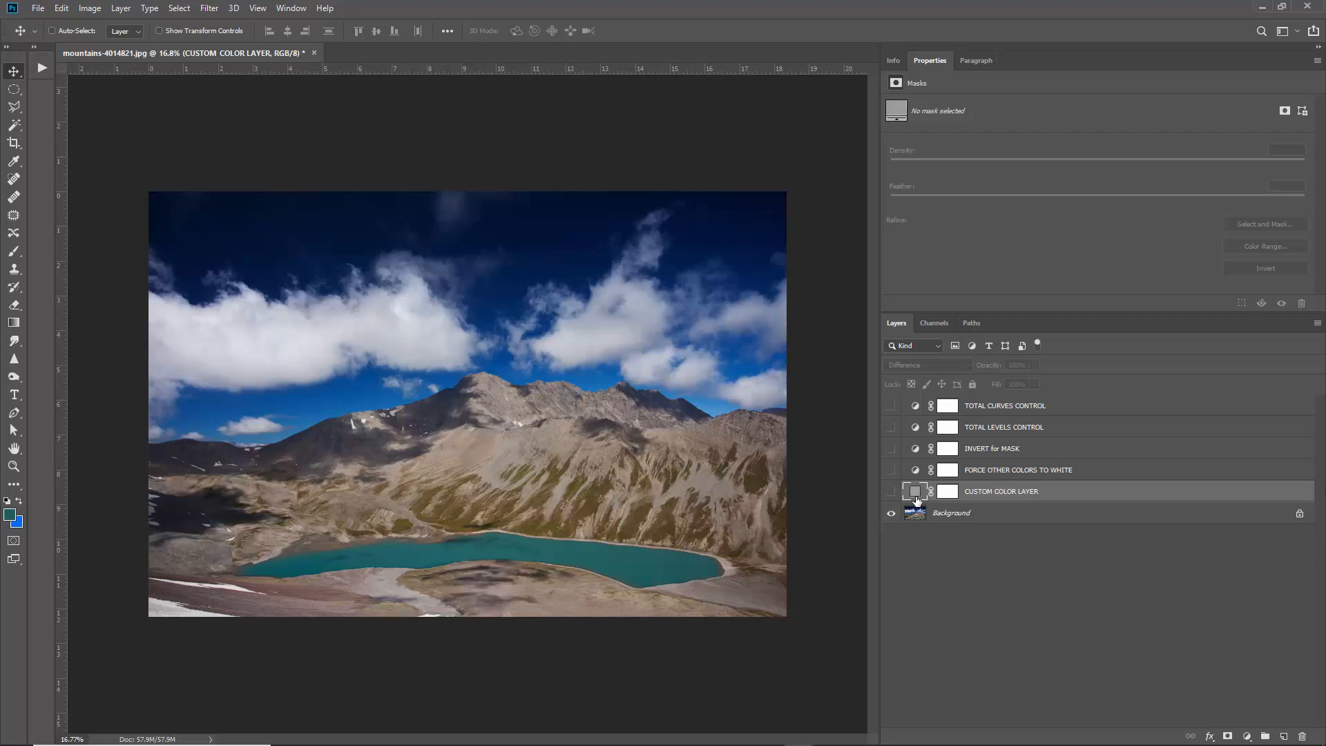
double_click(915, 494)
left_click_drag(718, 485, 705, 481)
right_click(705, 481)
left_click(682, 505)
left_click_drag(664, 527, 599, 496)
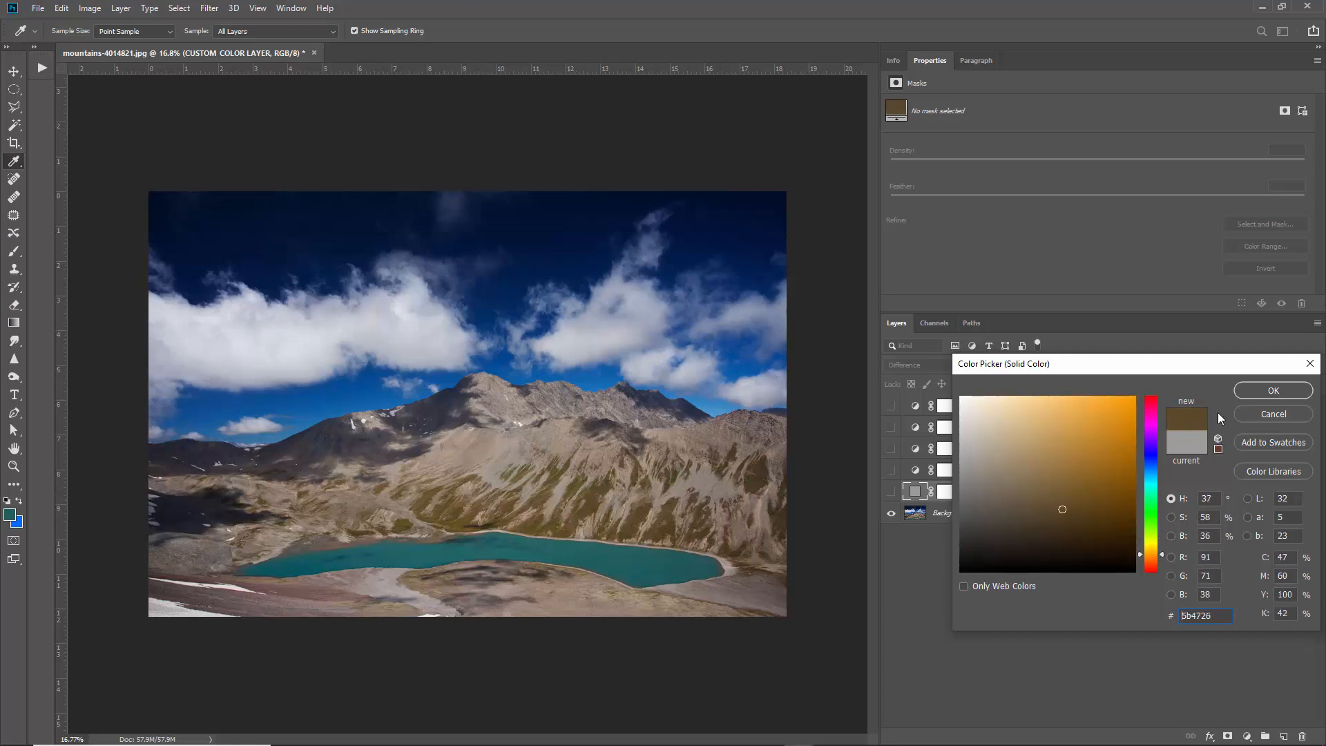
left_click(1273, 391)
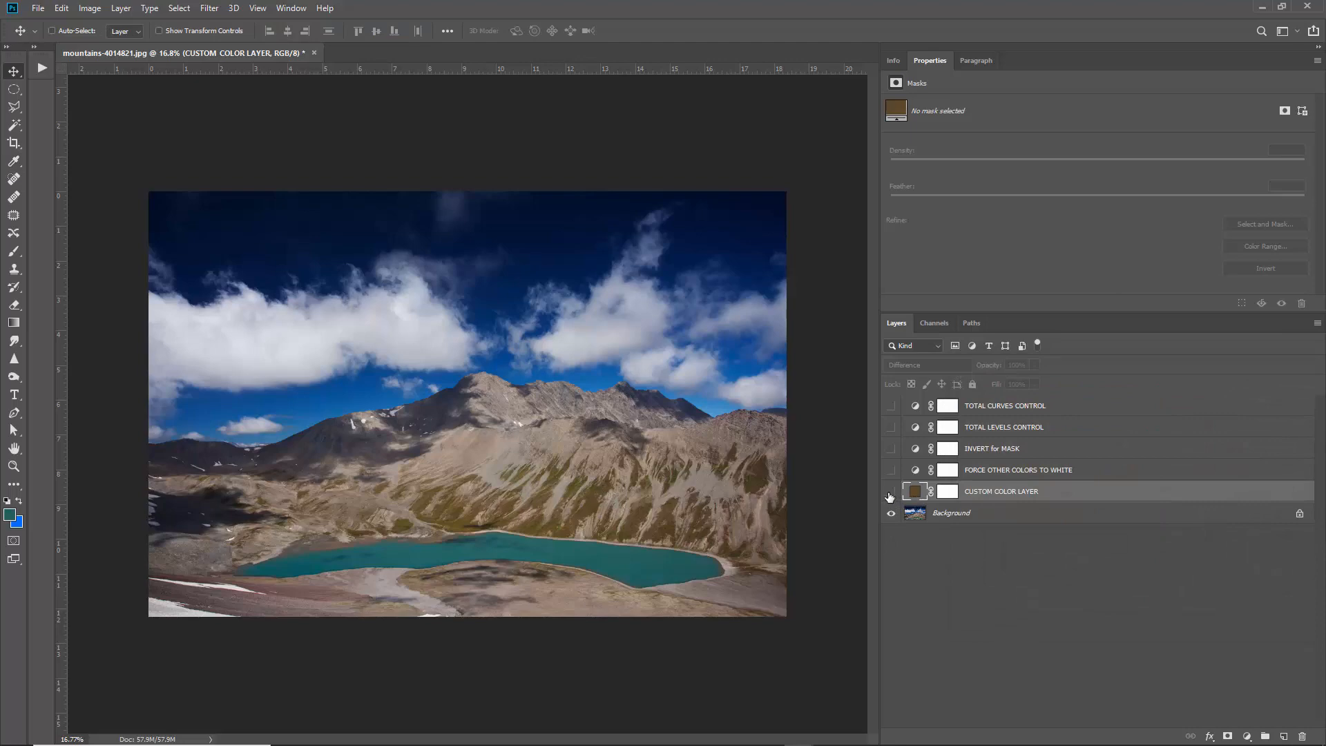
- Show all the mask layers and raise the black input level of TOTAL LEVELS CONTROL to 226 to isolate the brown slopes
left_click_drag(898, 491, 891, 449)
left_click(895, 429)
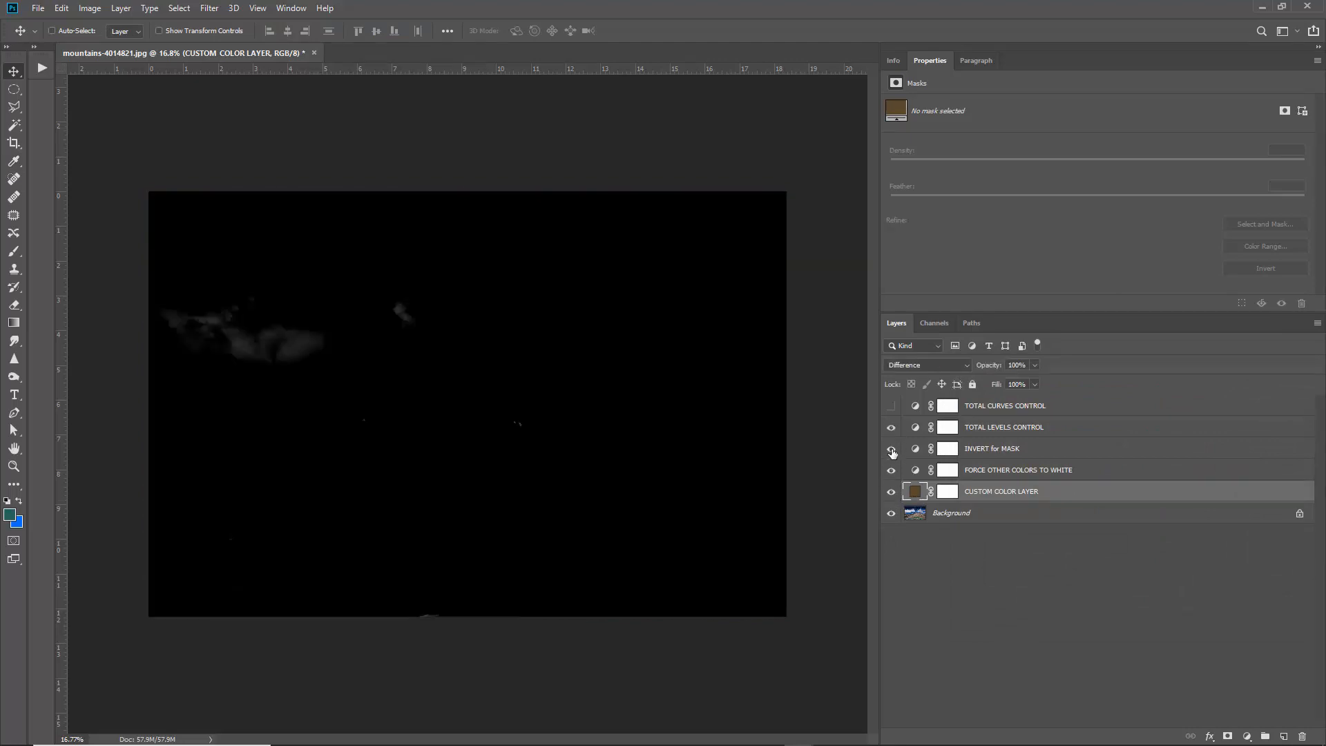
left_click(891, 448)
left_click(891, 406)
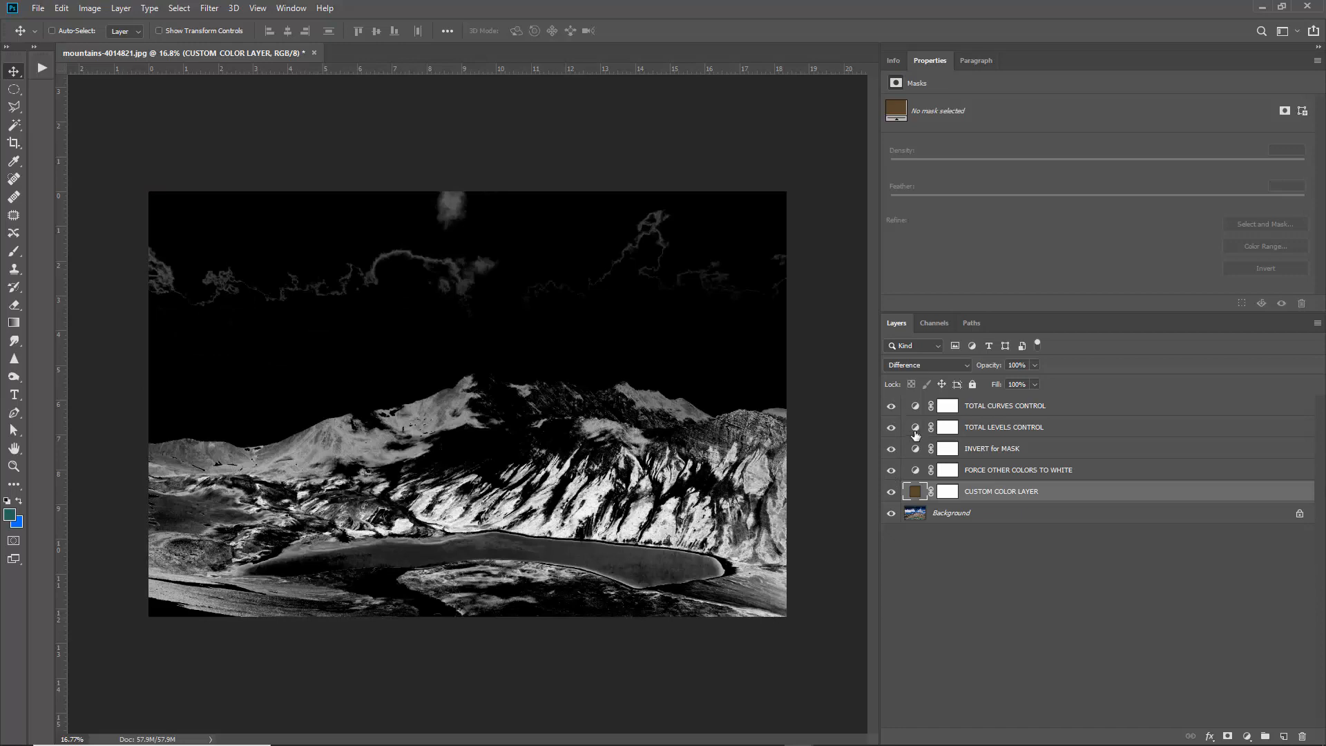
left_click(914, 428)
left_click_drag(1142, 206, 1181, 209)
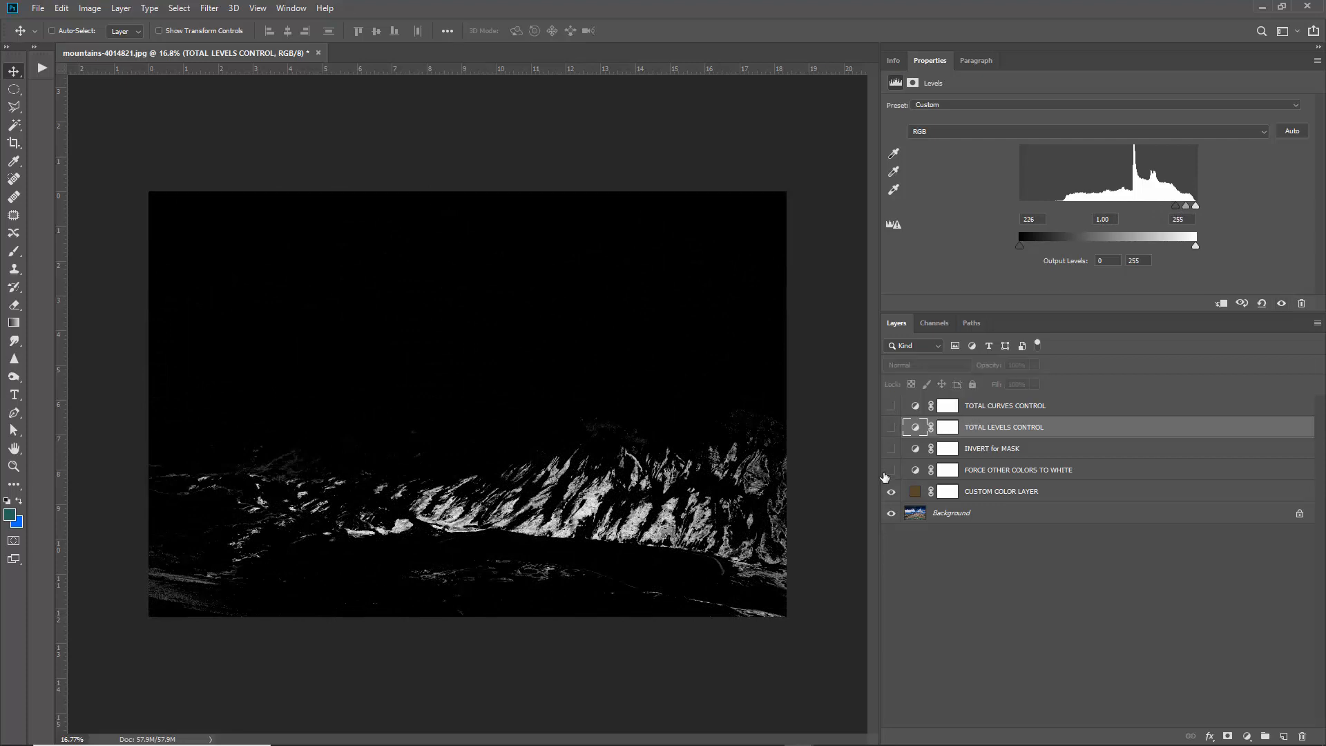
- Hide all the mask layers, preview CUSTOM COLOR LAYER over the photo, and toggle the Background off and on to compare
left_click_drag(891, 406, 890, 470)
left_click(915, 491)
left_click(893, 491)
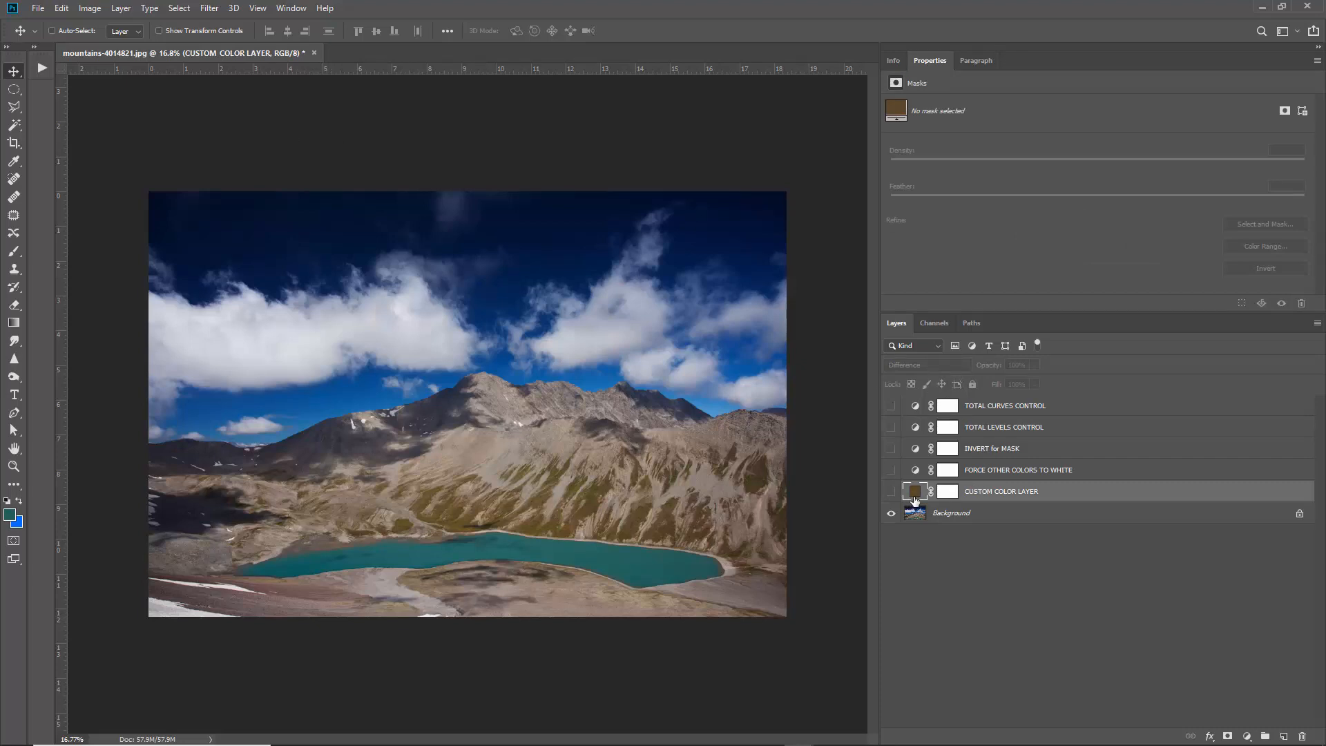
left_click(891, 493)
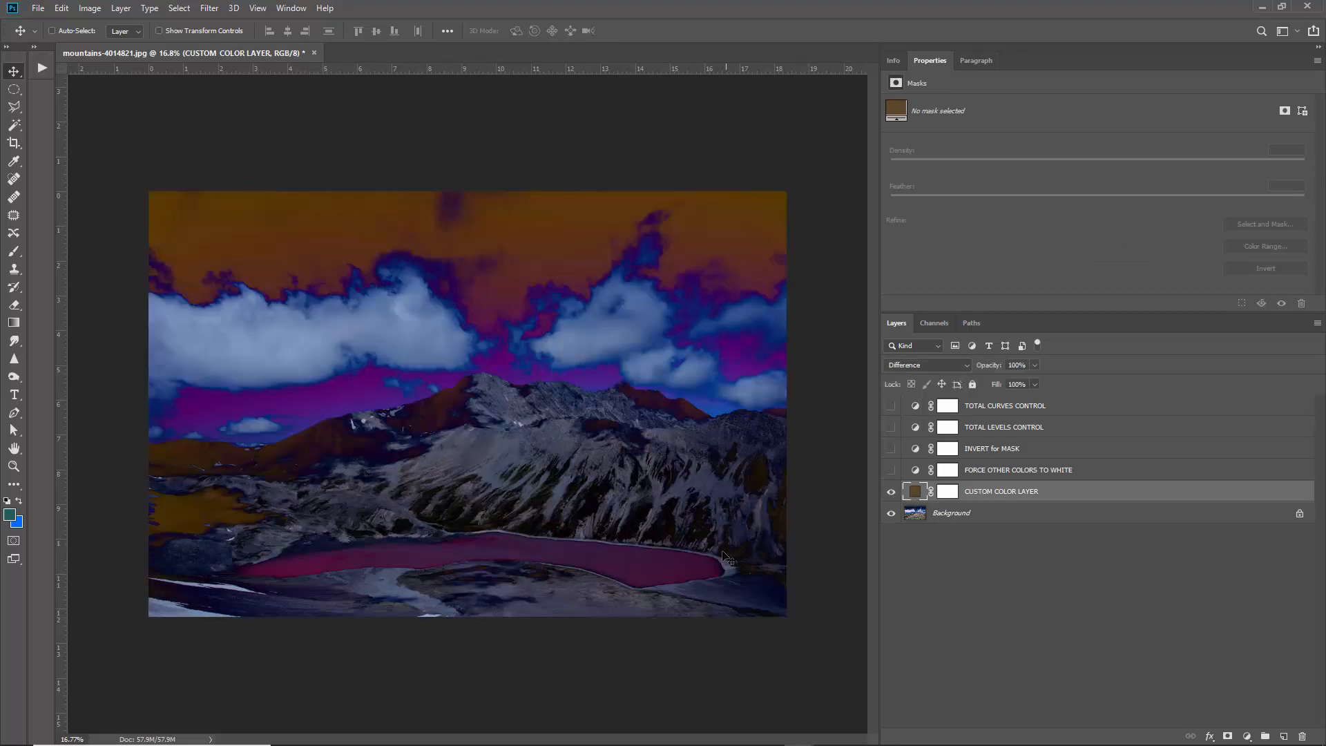
left_click(890, 513)
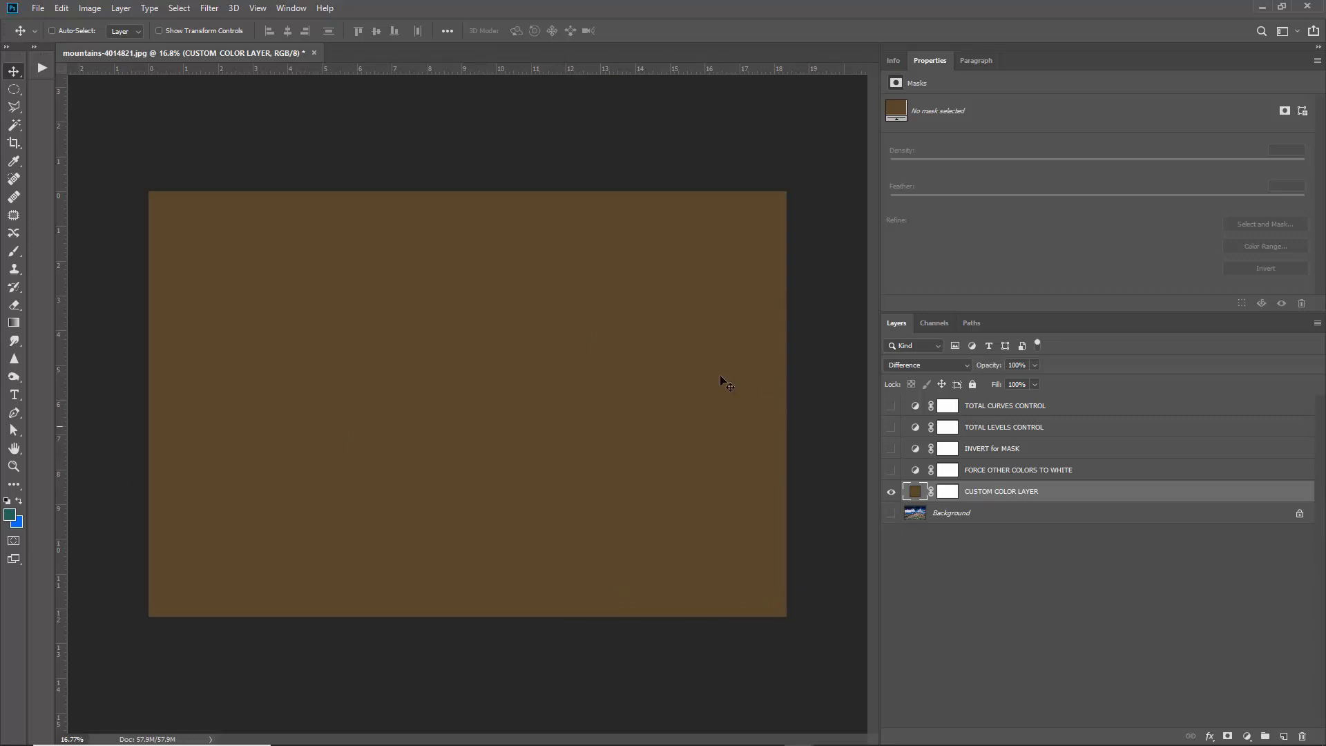
left_click(896, 513)
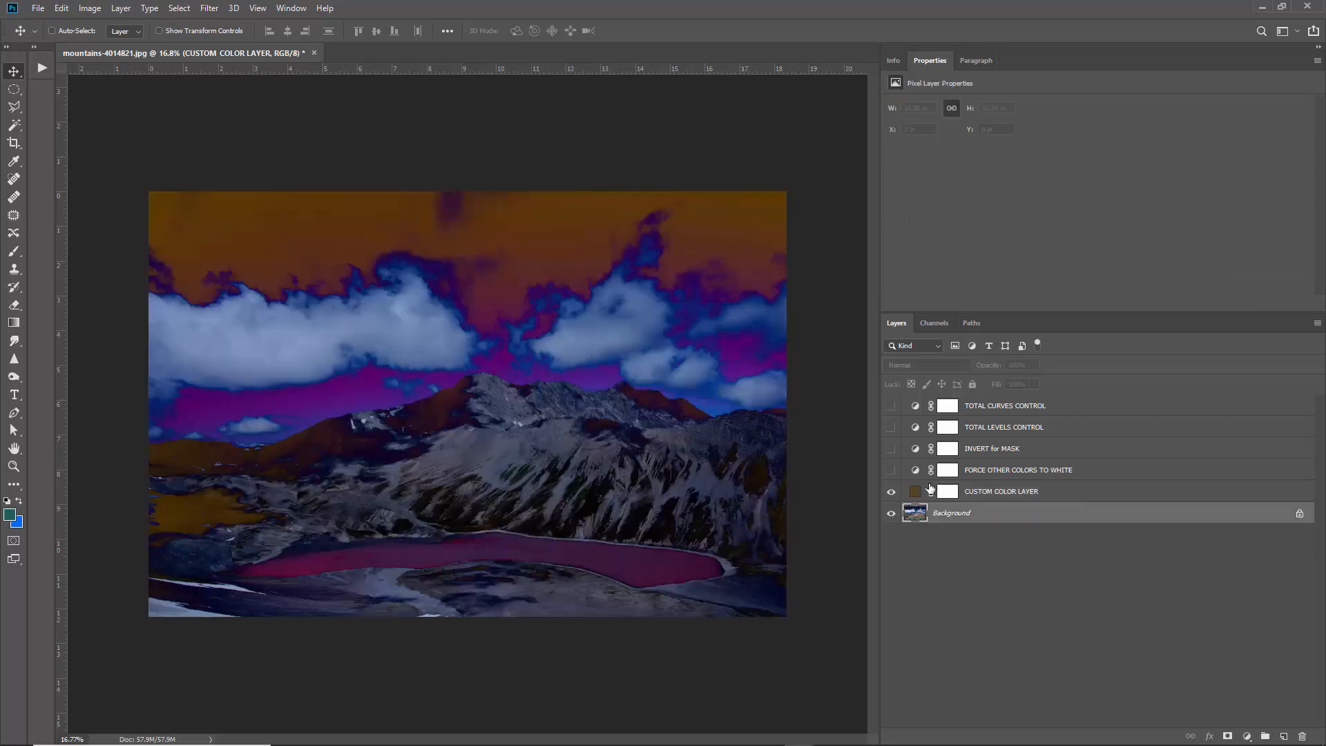
- Show FORCE OTHER COLORS TO WHITE, INVERT for MASK and TOTAL LEVELS CONTROL in turn, and hide all the mask layers again
left_click(895, 470)
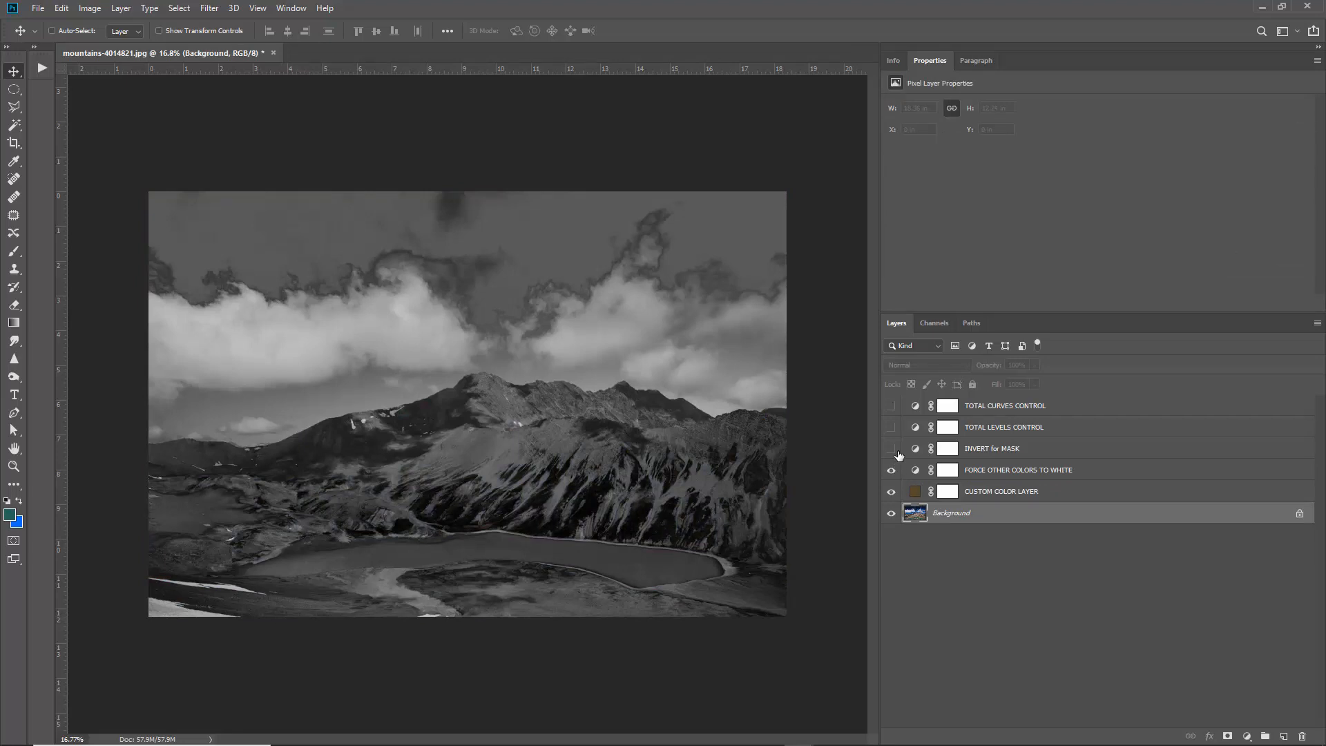
left_click(892, 449)
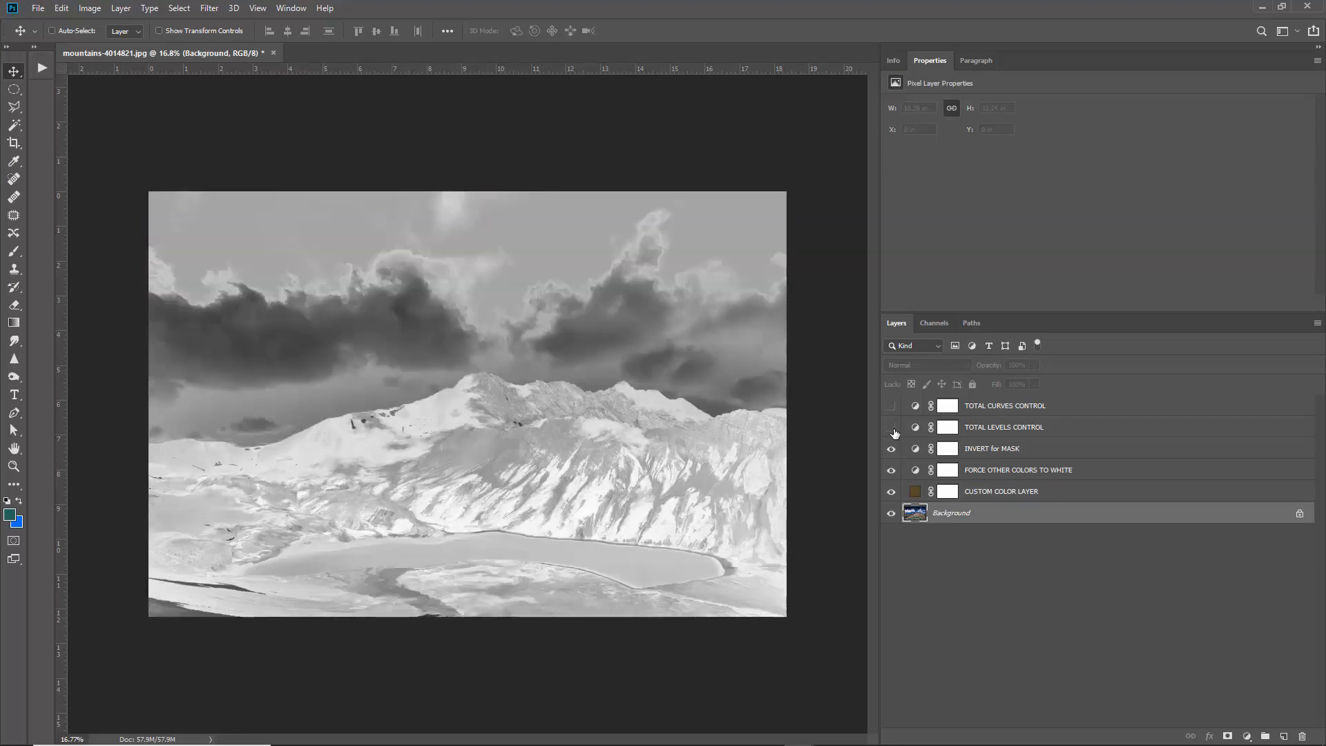
left_click(891, 427)
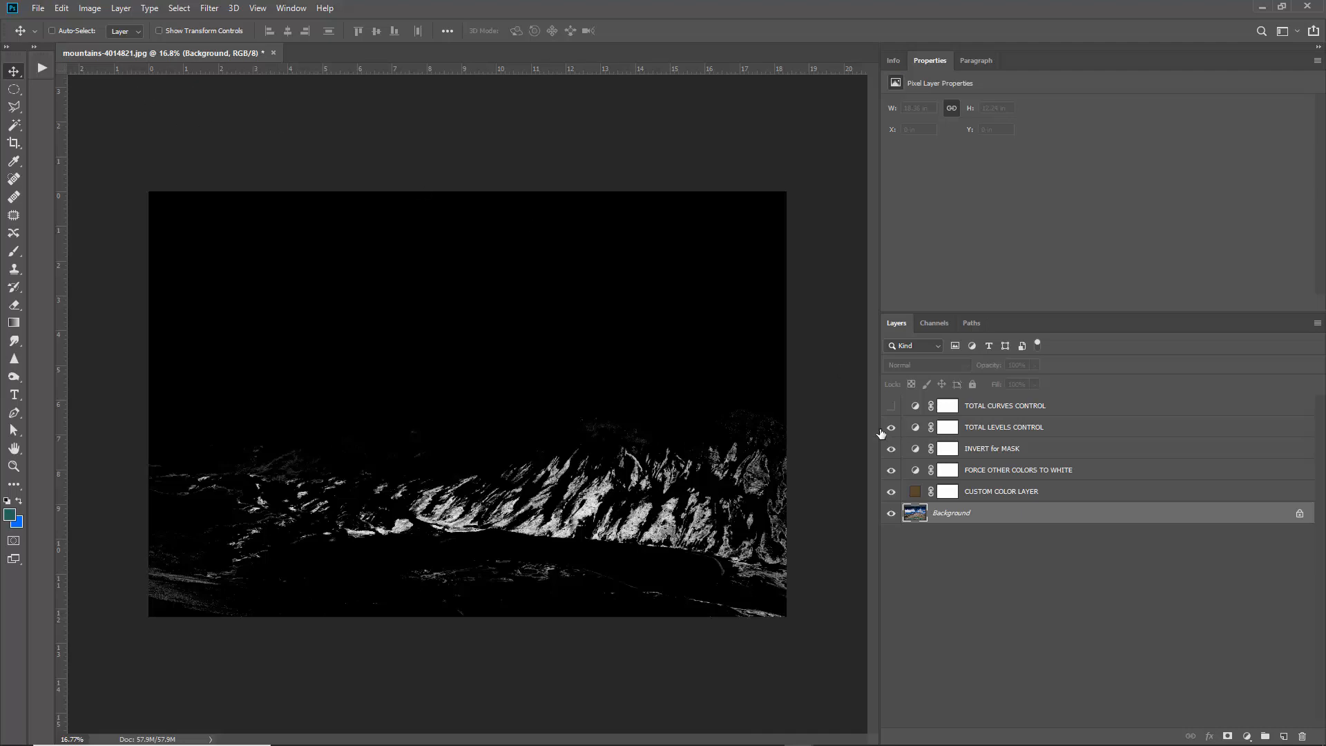
left_click_drag(889, 427, 892, 493)
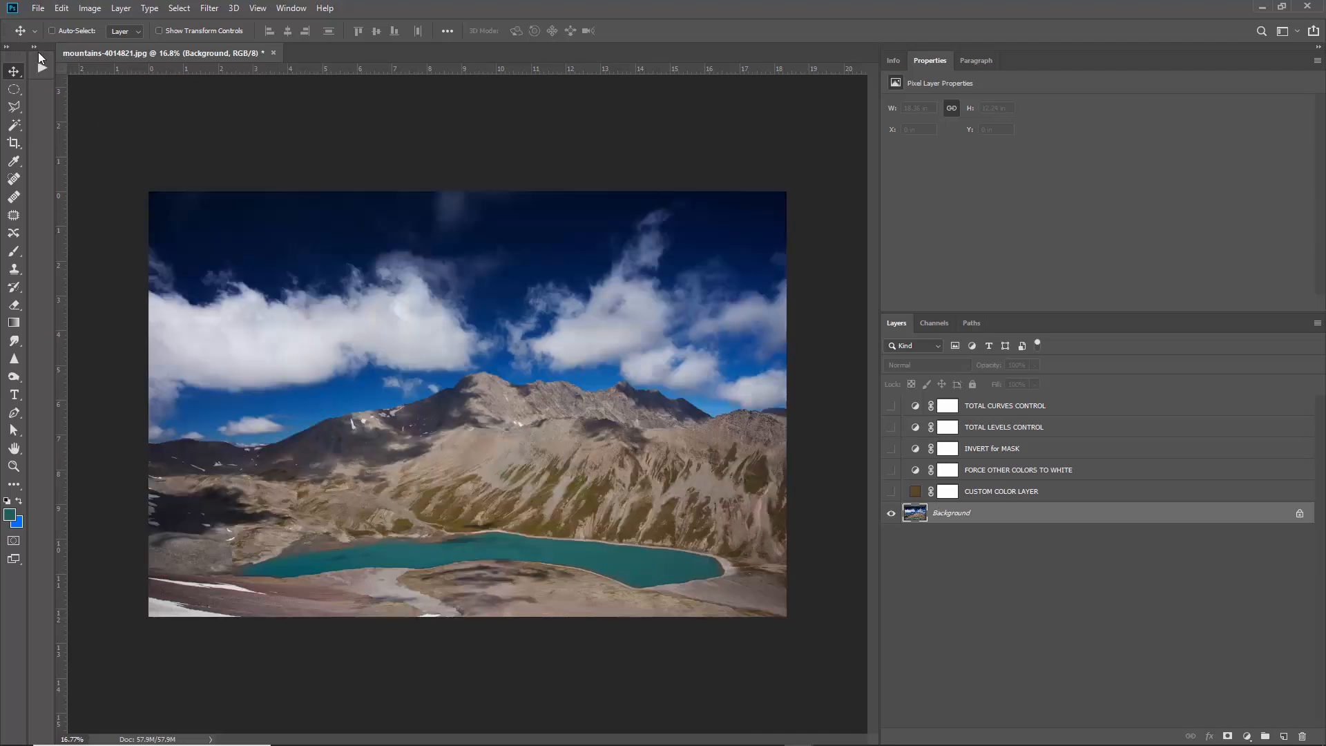
- Open and widen the Actions list, and select H-C-W-B CUSTOM-COLOR RANGE (MINIMUM) in the MAX CHROMA HCWB COLOR RANGE 1.2 set
left_click(41, 66)
left_click_drag(196, 109, 406, 138)
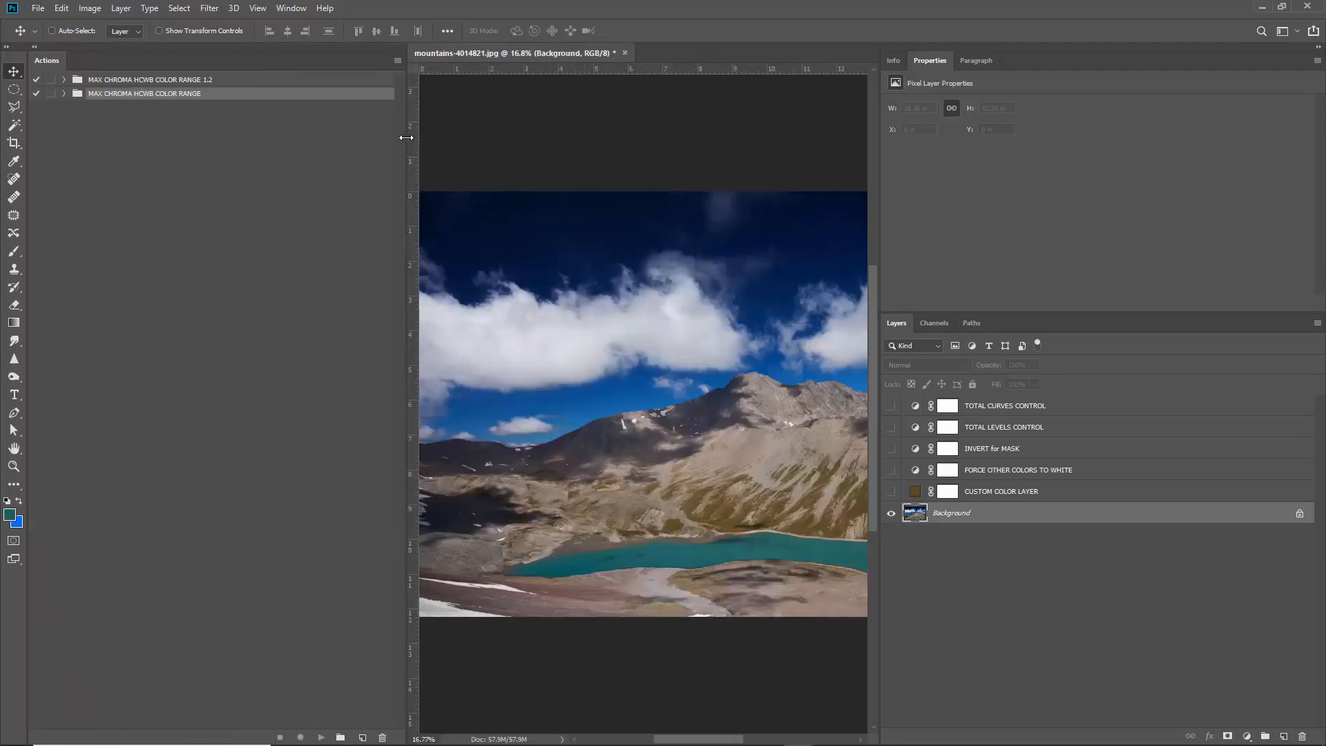
left_click(64, 80)
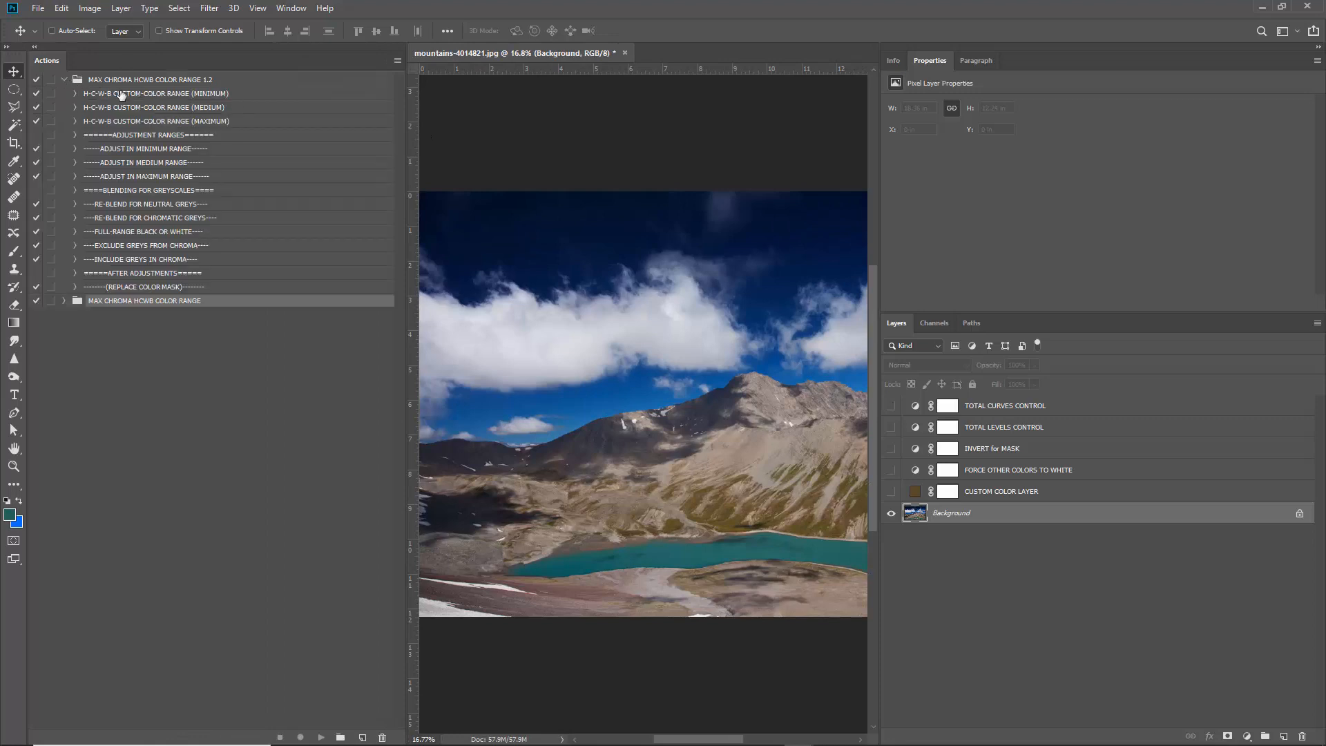
left_click(99, 98)
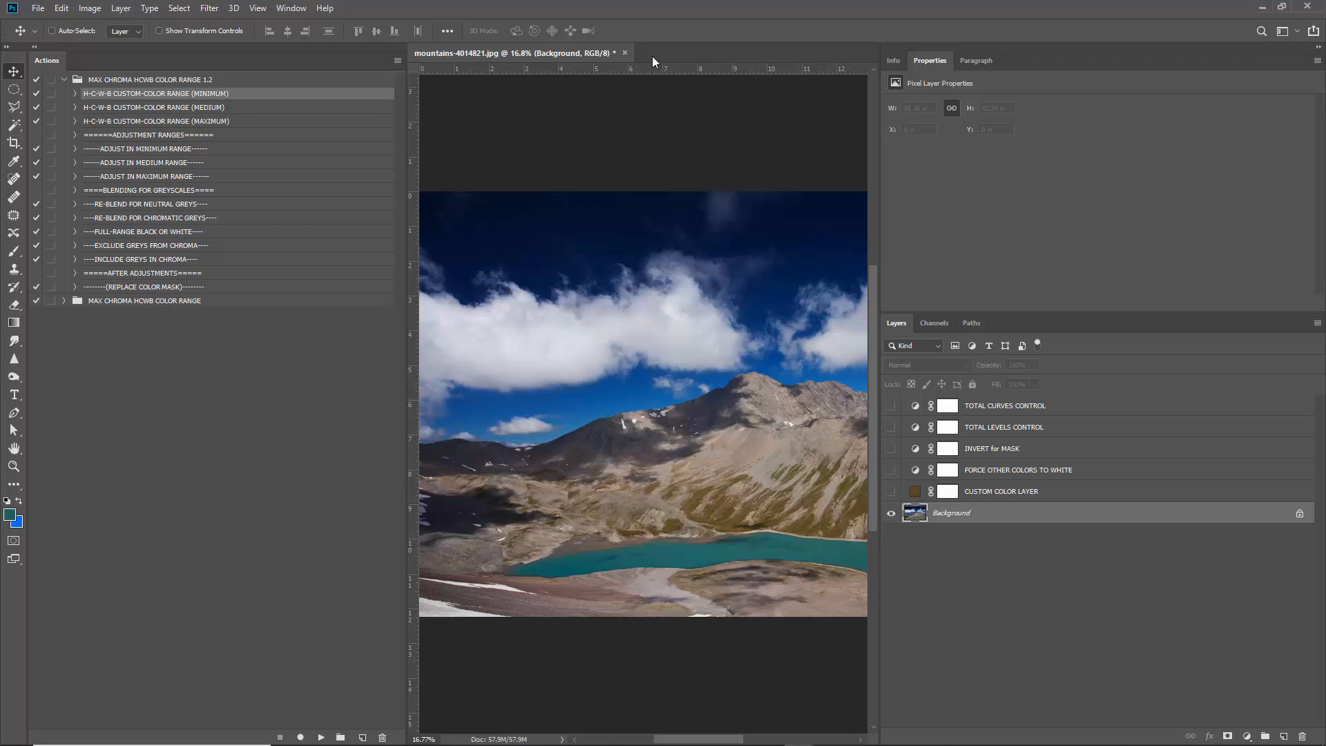
left_click(283, 7)
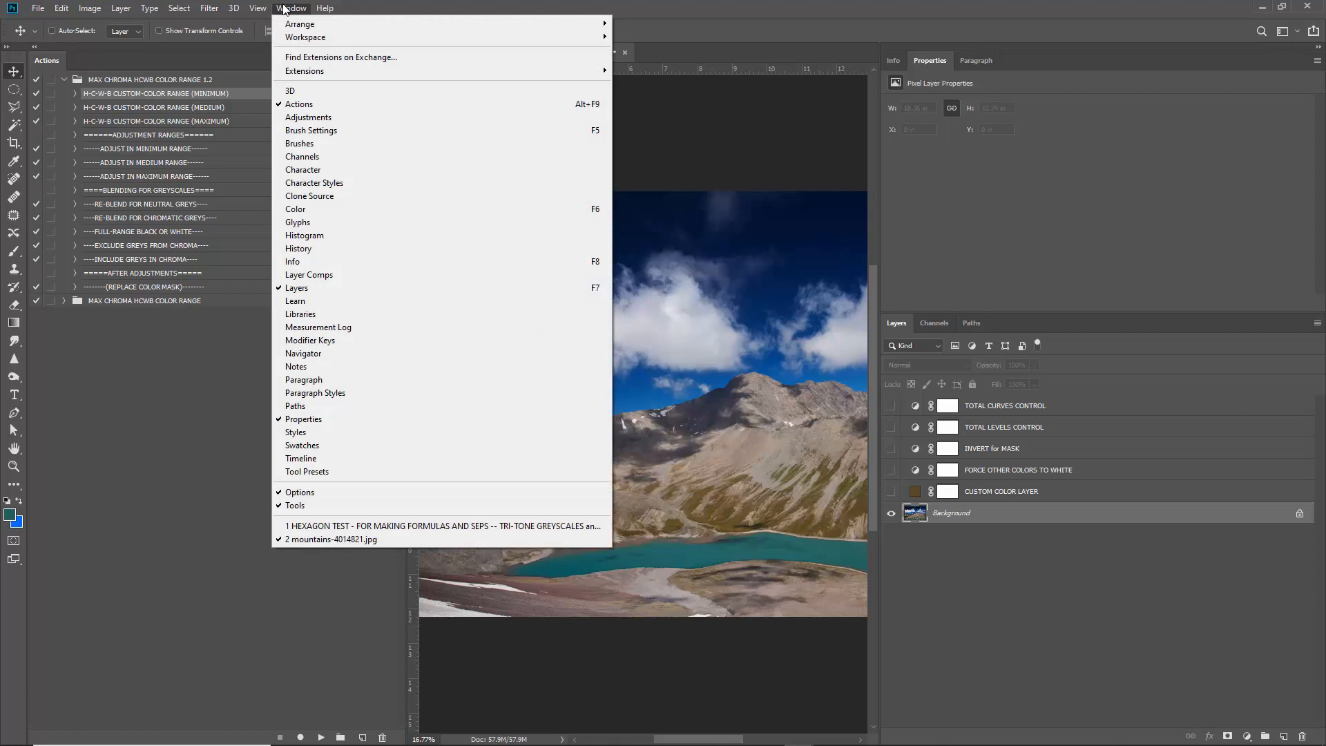
left_click(284, 7)
left_click(1262, 9)
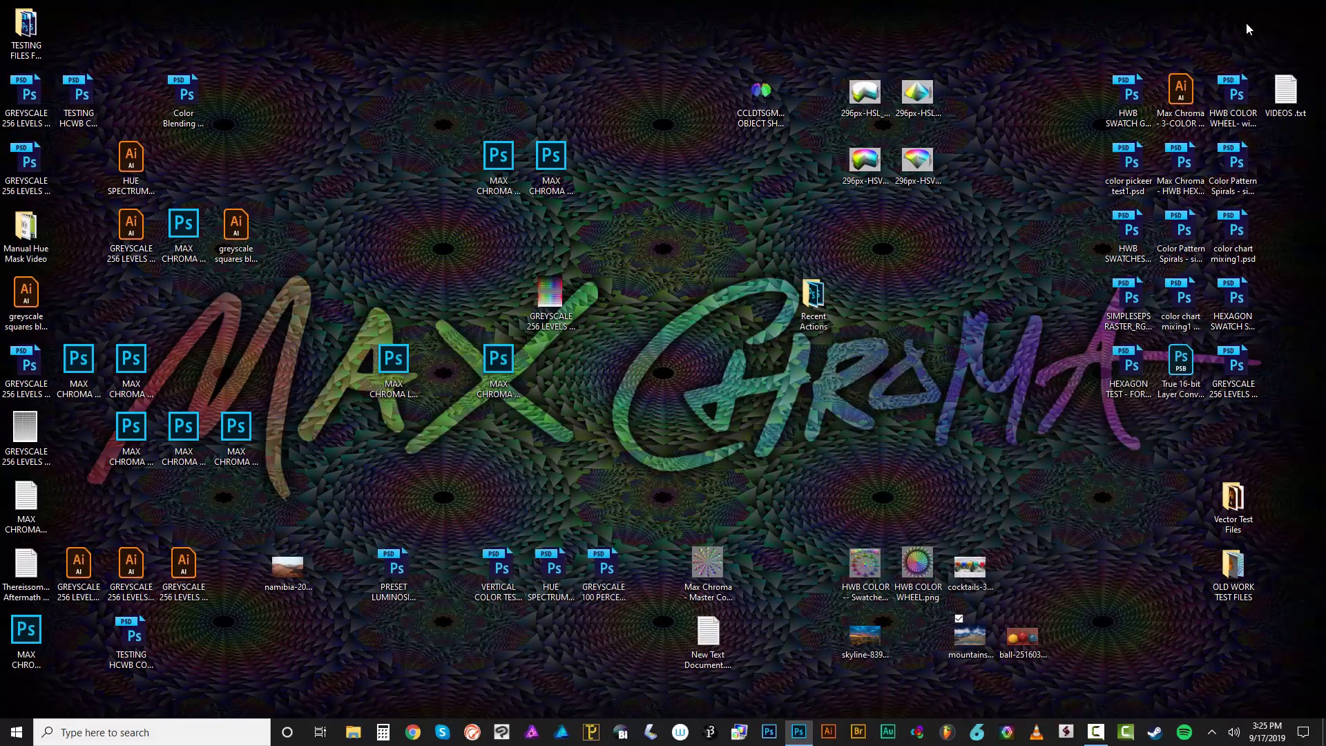
left_click(798, 732)
- Open the recent HEXAGON TEST - FOR MAKING FORMULAS AND SEPS PSD and duplicate the image
left_click(36, 9)
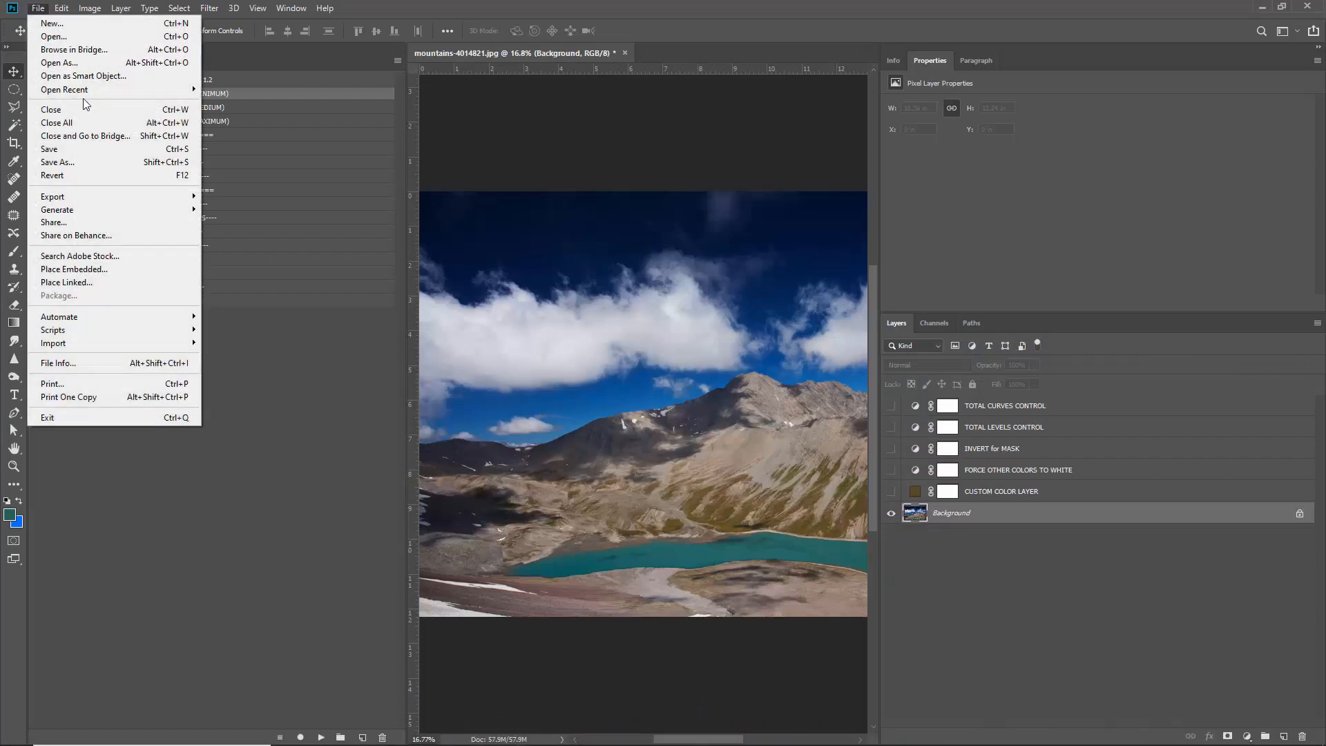
mouse_move(86, 90)
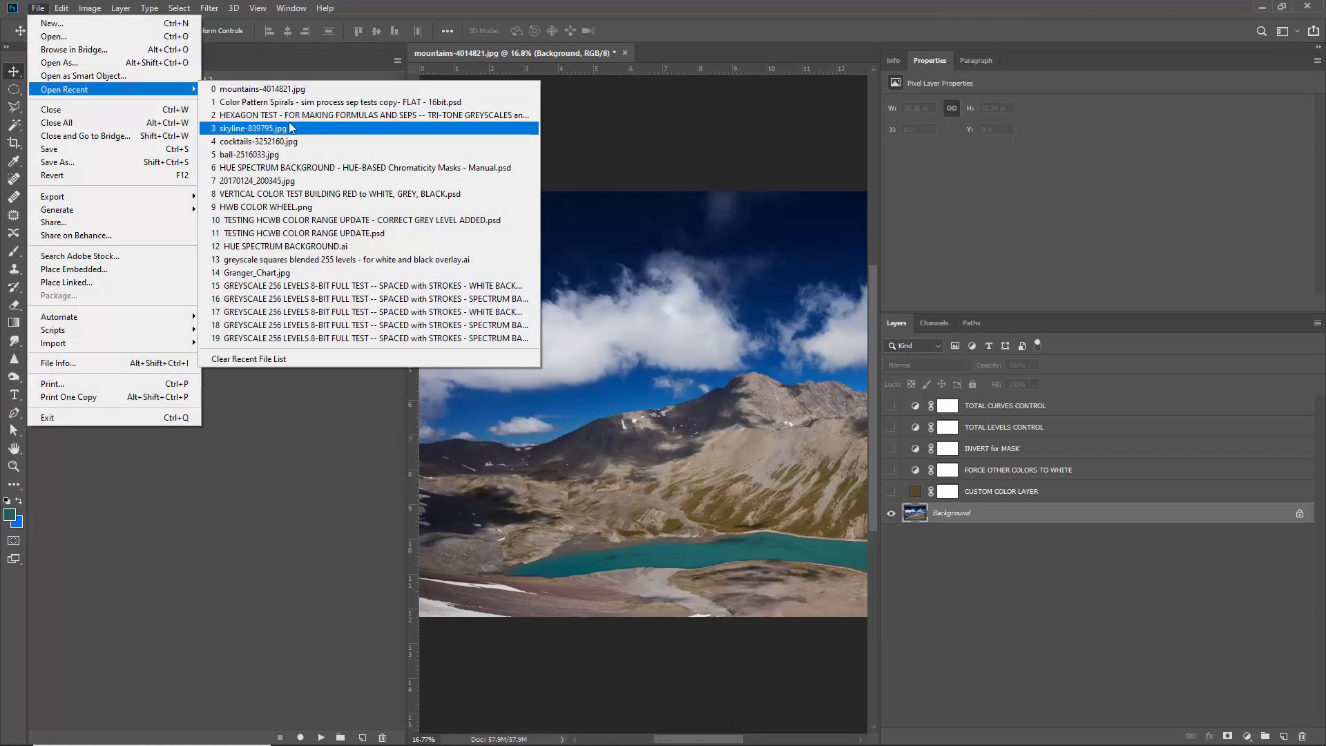
left_click(284, 118)
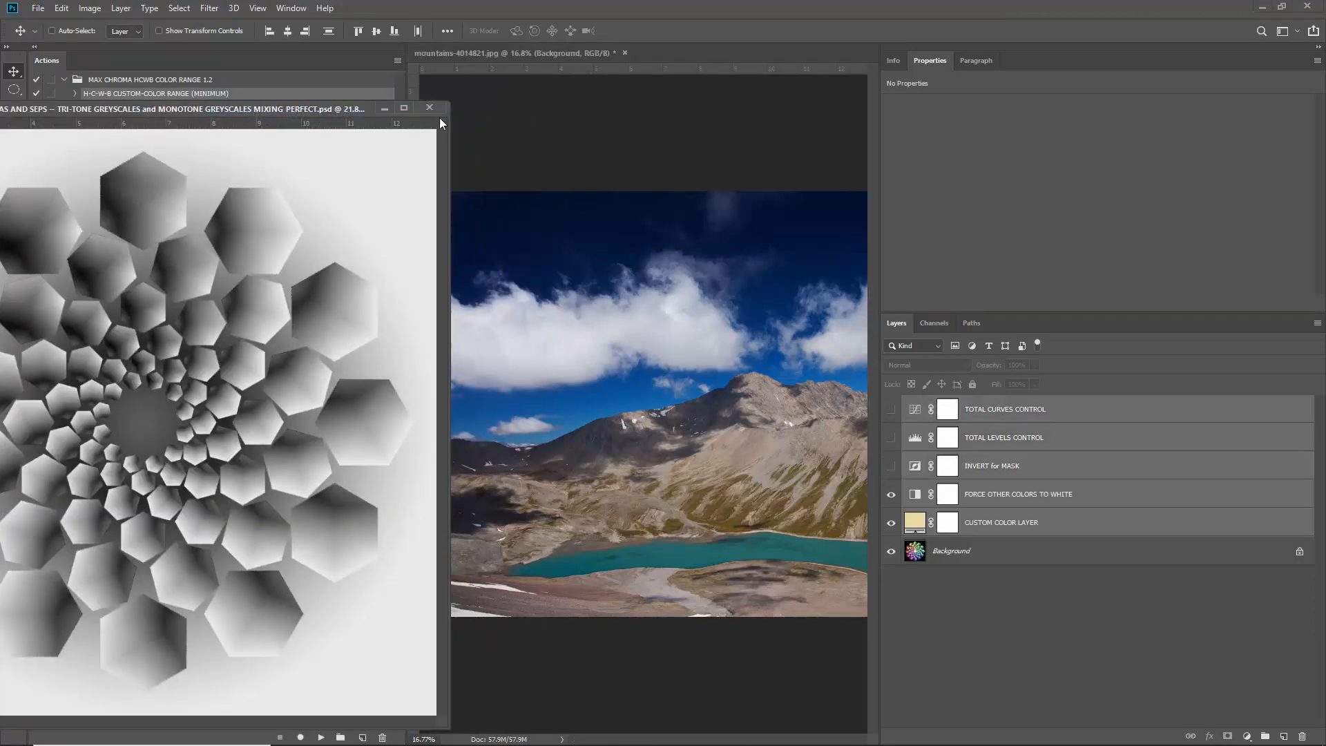
left_click_drag(439, 119, 666, 103)
left_click(90, 8)
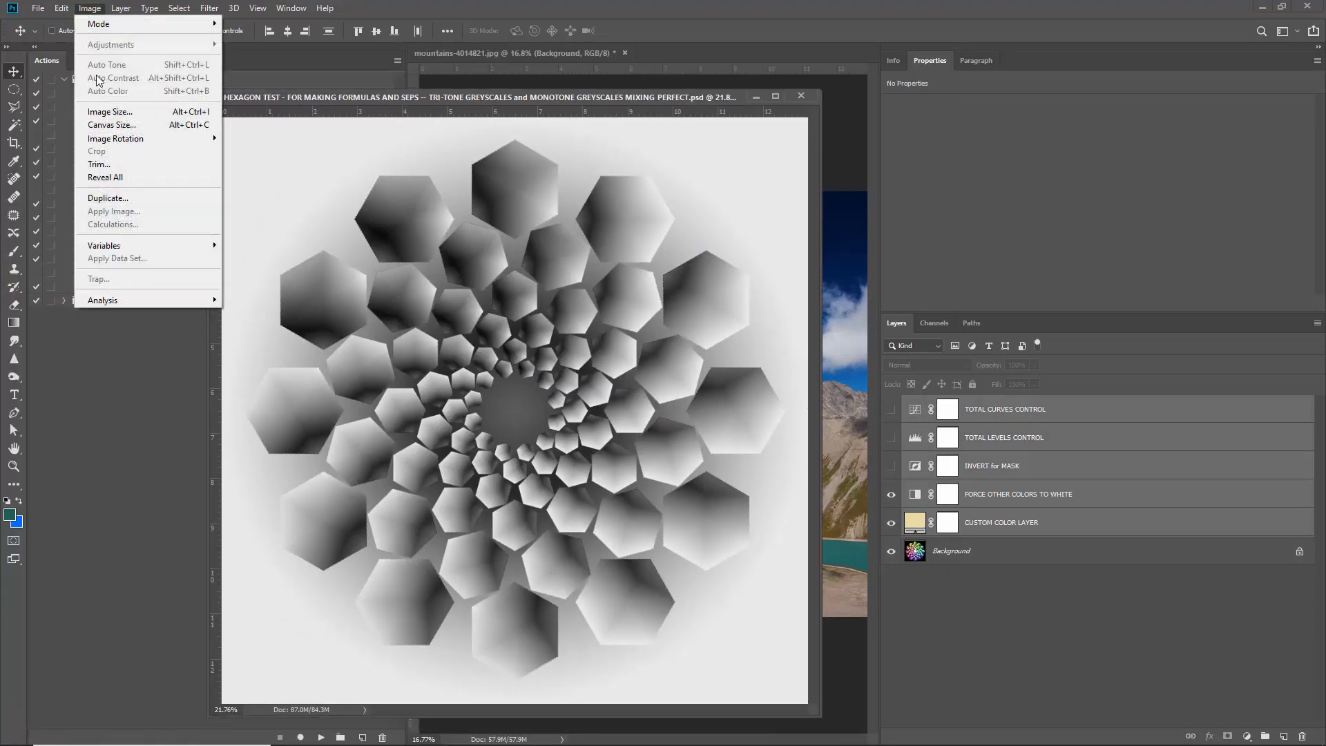
left_click(127, 180)
left_click(775, 245)
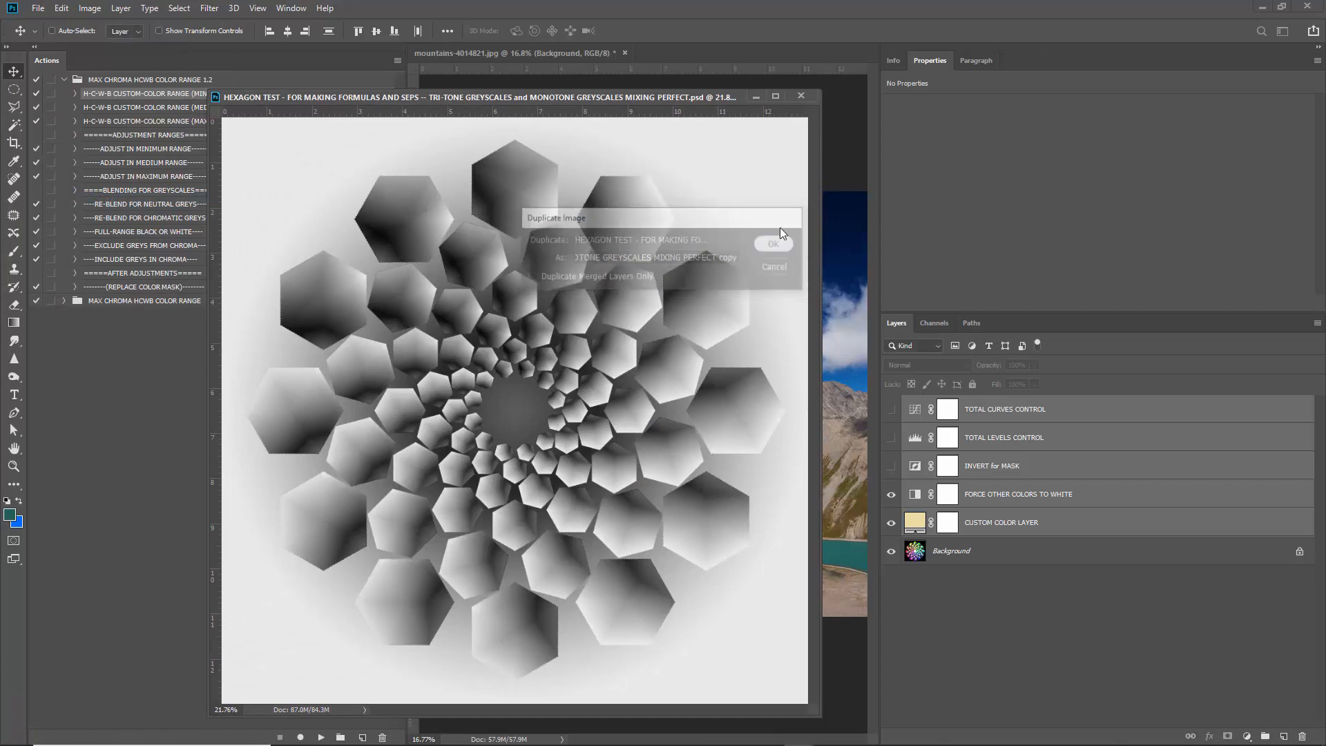
- Dock the duplicate as a tabbed document, and move and enlarge the original HEXAGON TEST file's floating window
left_click_drag(618, 118, 701, 50)
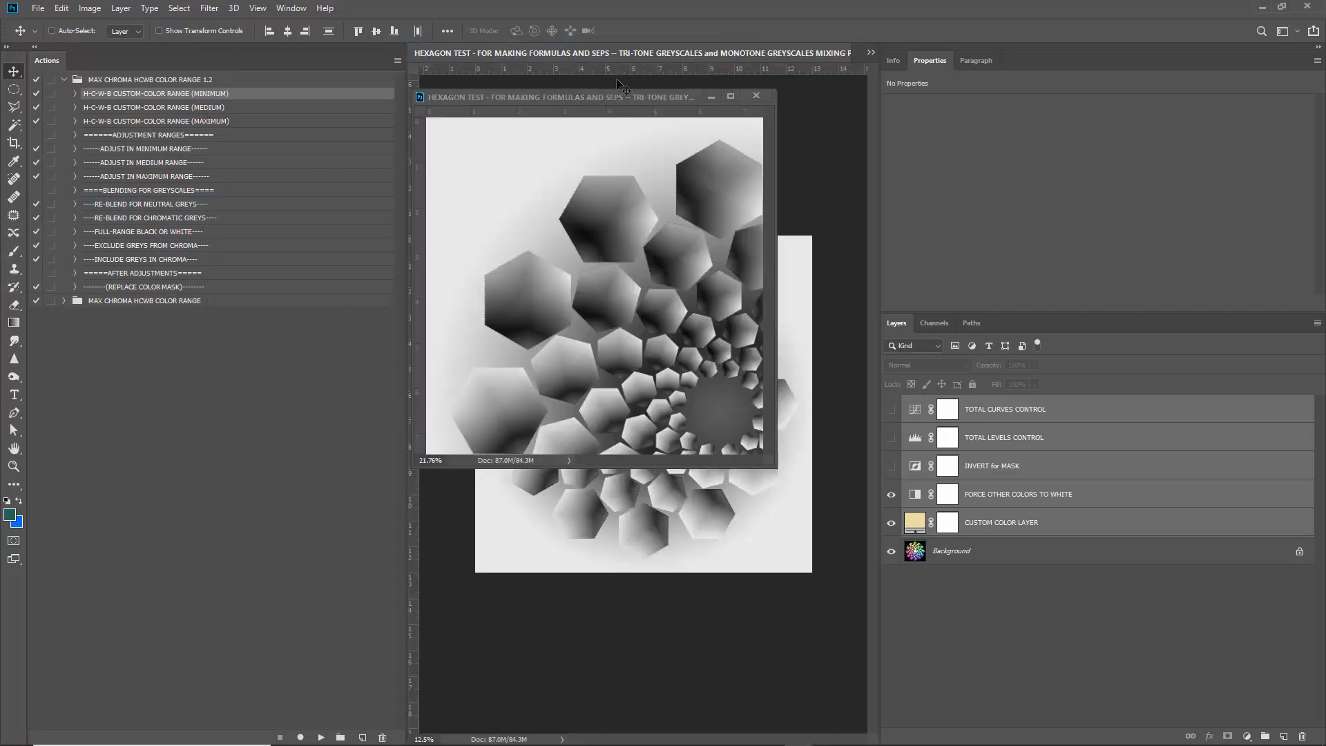
left_click_drag(516, 98, 197, 130)
left_click_drag(455, 504, 642, 703)
- Revert the original HEXAGON TEST file, flatten it with only ORIGINAL ARTWORK LAYER visible, and dock its window
left_click(38, 9)
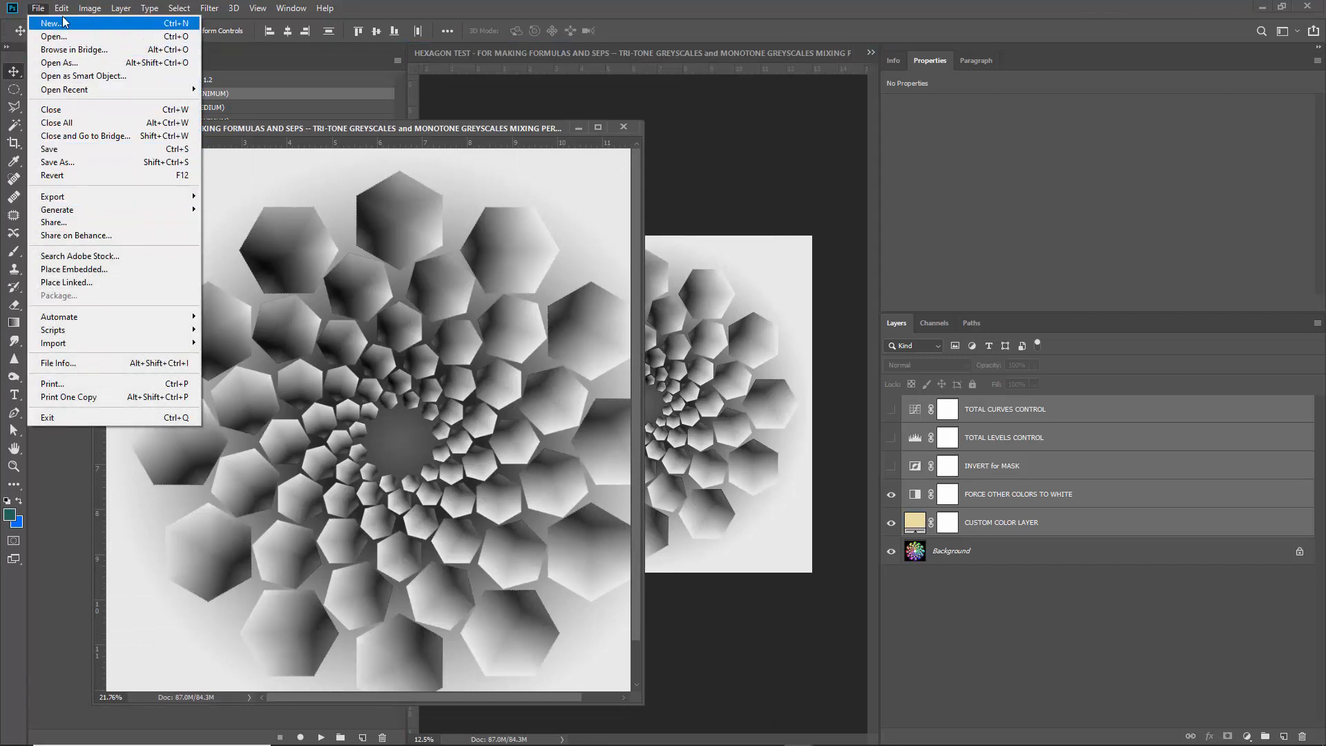
left_click(71, 171)
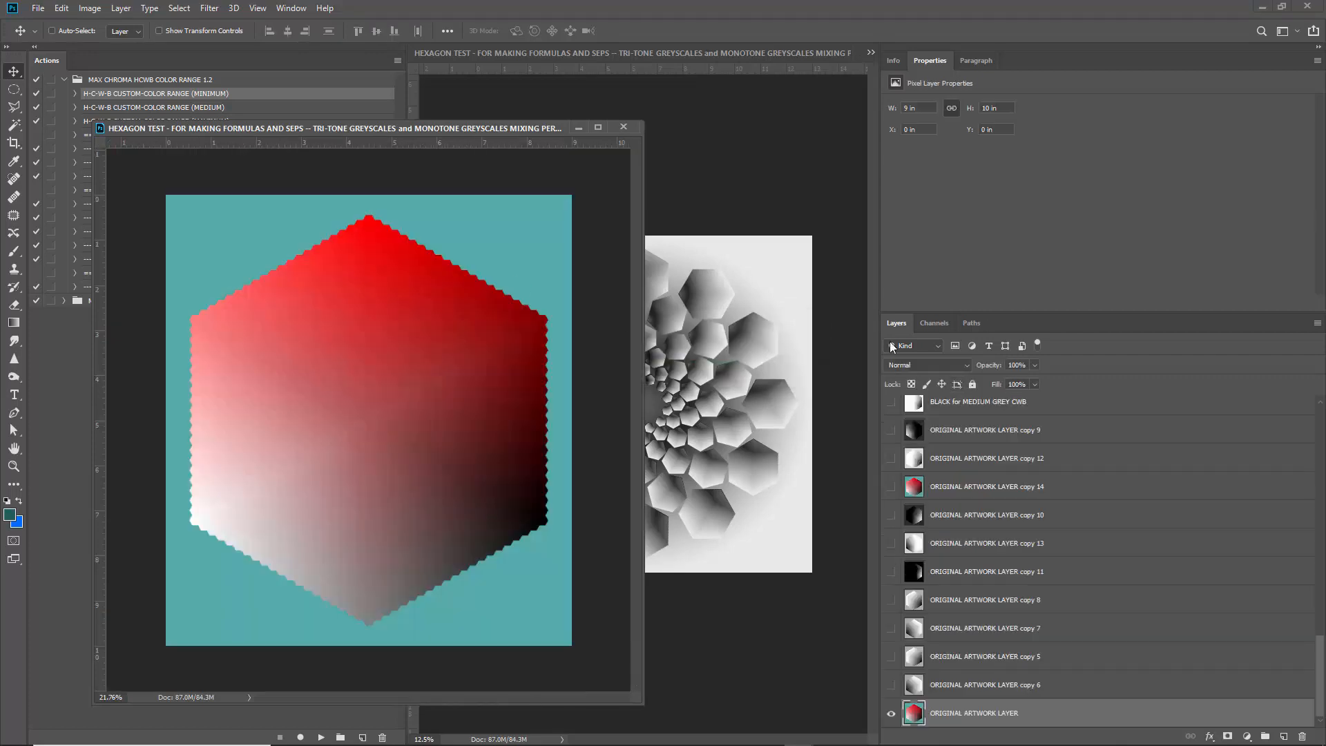
left_click(121, 8)
left_click(173, 535)
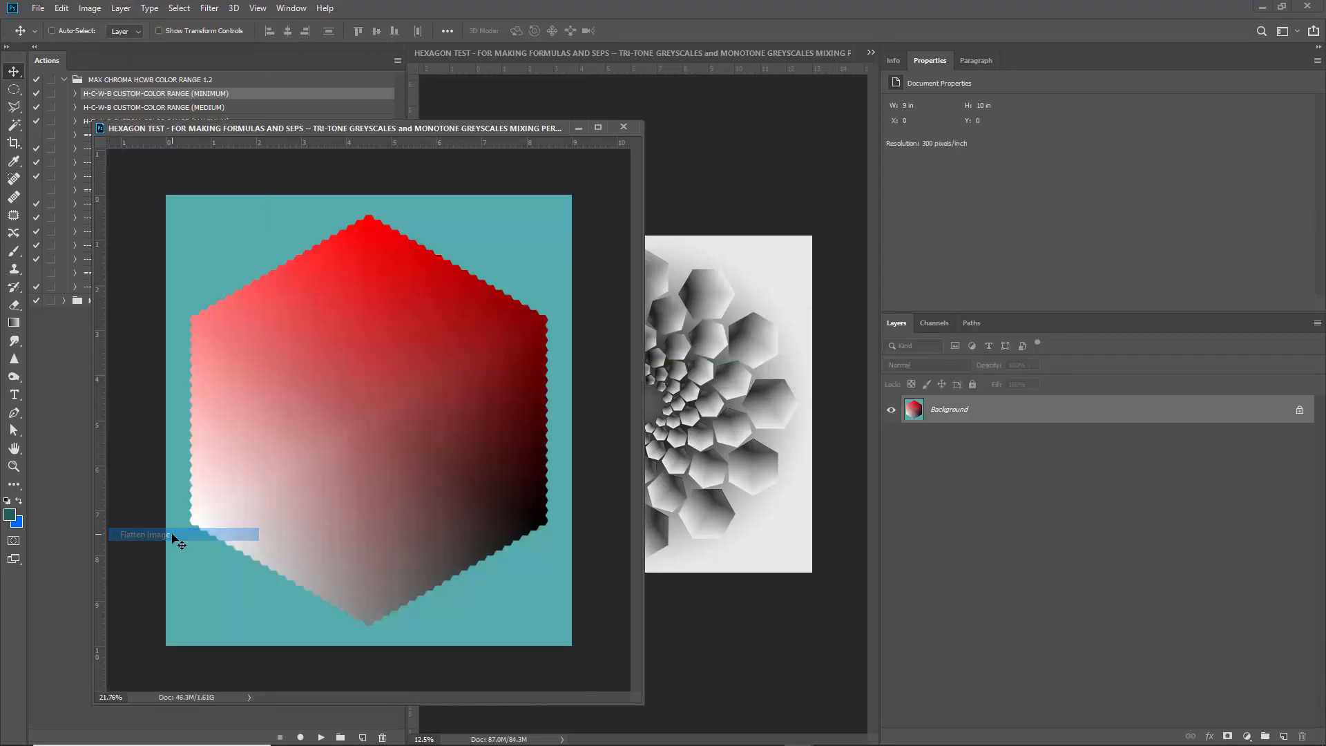
left_click_drag(389, 130, 768, 45)
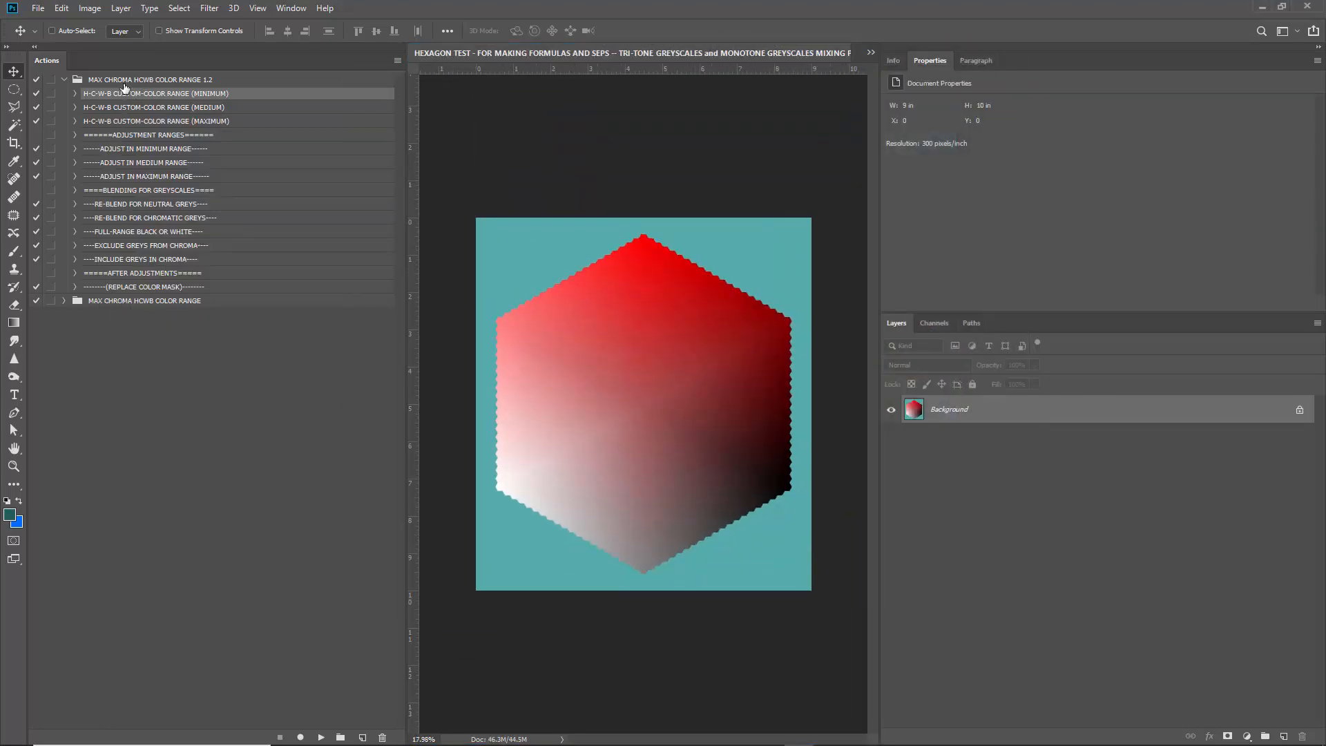
- Collapse the 1.2 action set and select H-C-W-B CUSTOM-COLOR RANGE in the MAX CHROMA HCWB COLOR RANGE set
left_click(63, 80)
left_click(64, 94)
left_click(143, 110)
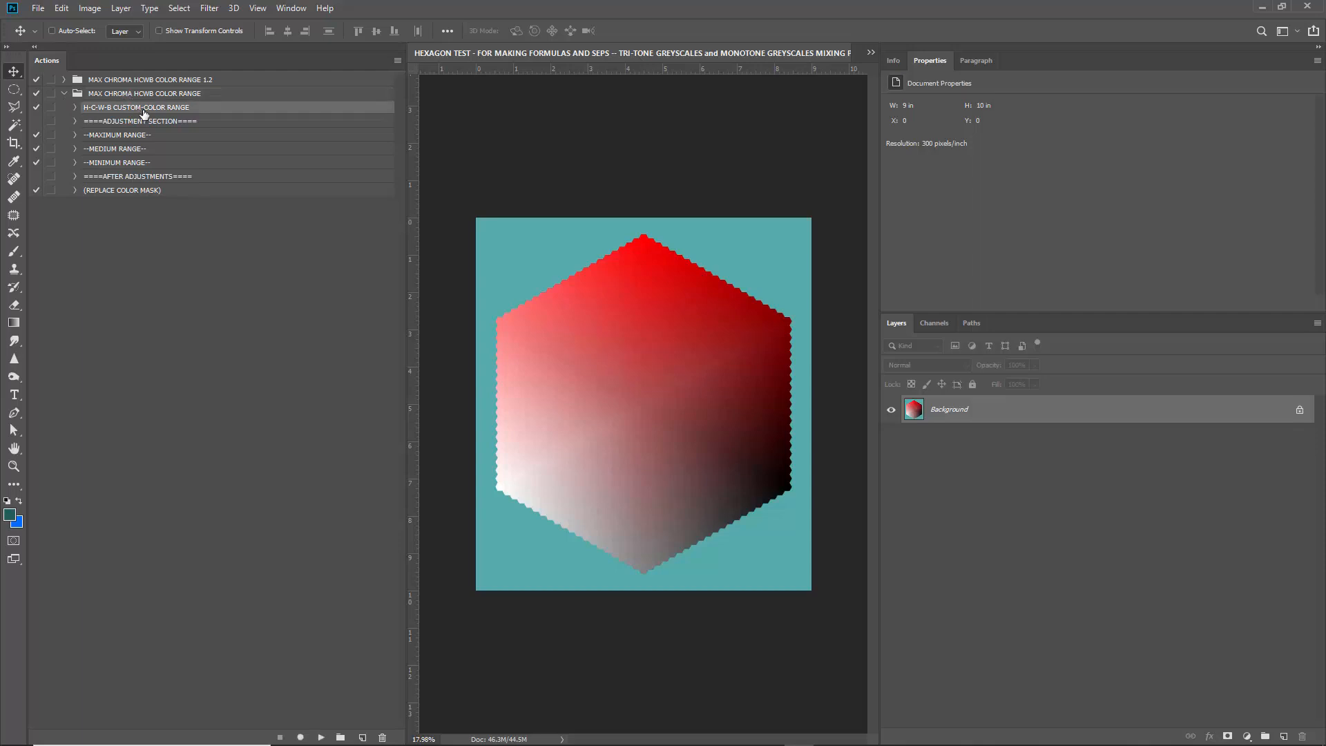
- Sample the hexagon's light red, #dd6e6e, as the foreground color and run the H-C-W-B CUSTOM-COLOR RANGE action
left_click(10, 515)
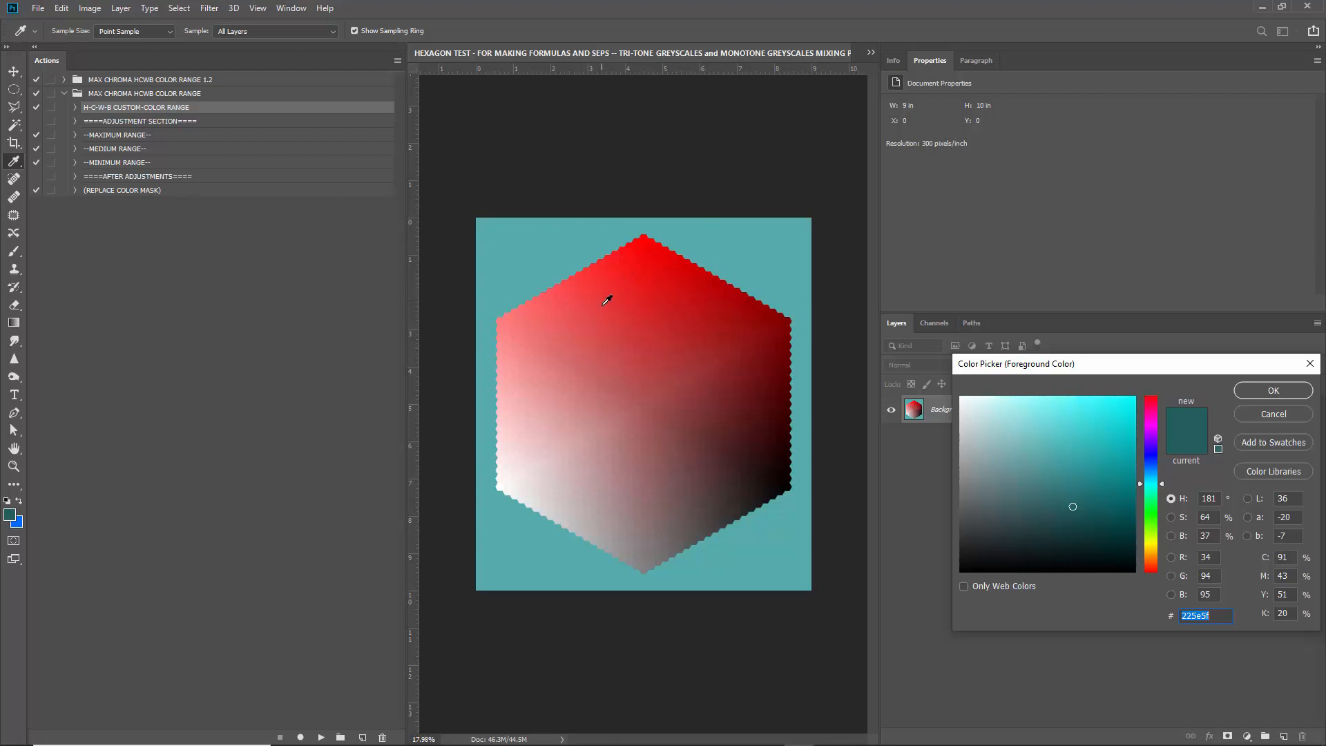
left_click_drag(540, 341, 652, 399)
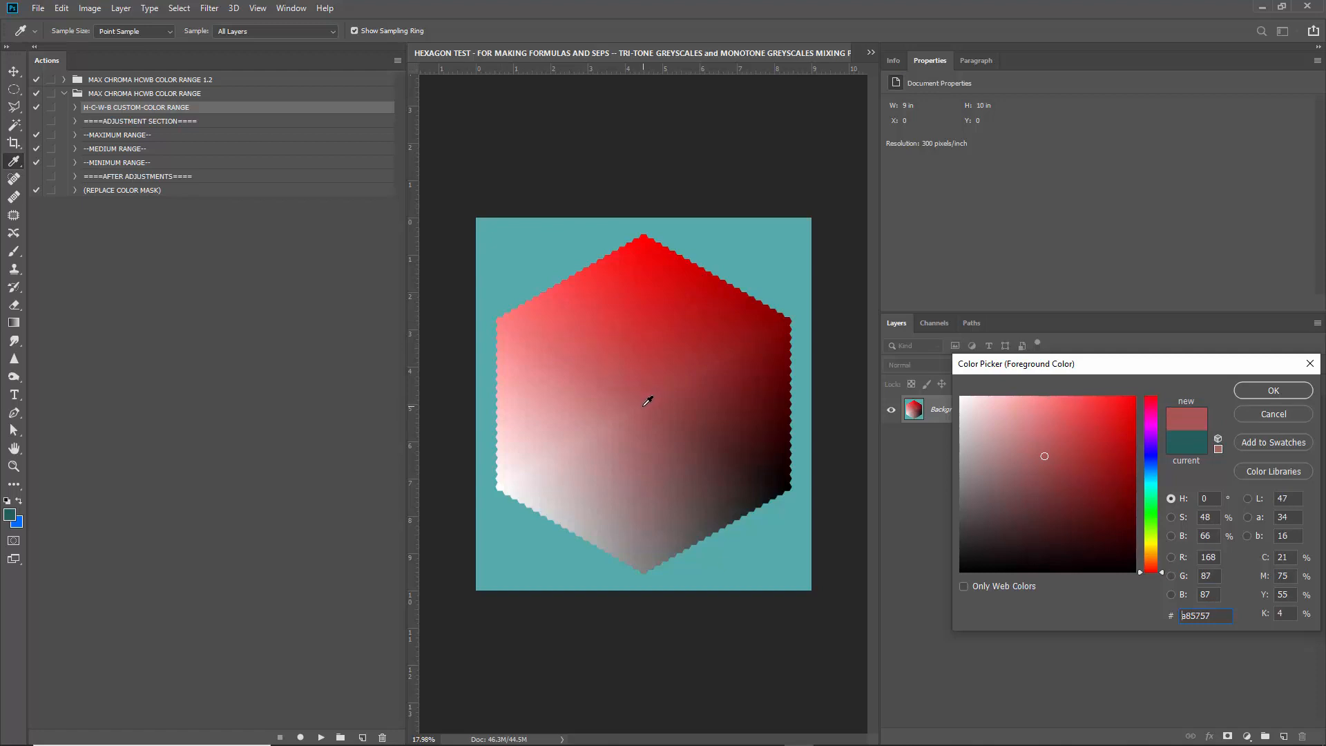
left_click_drag(647, 401, 563, 350)
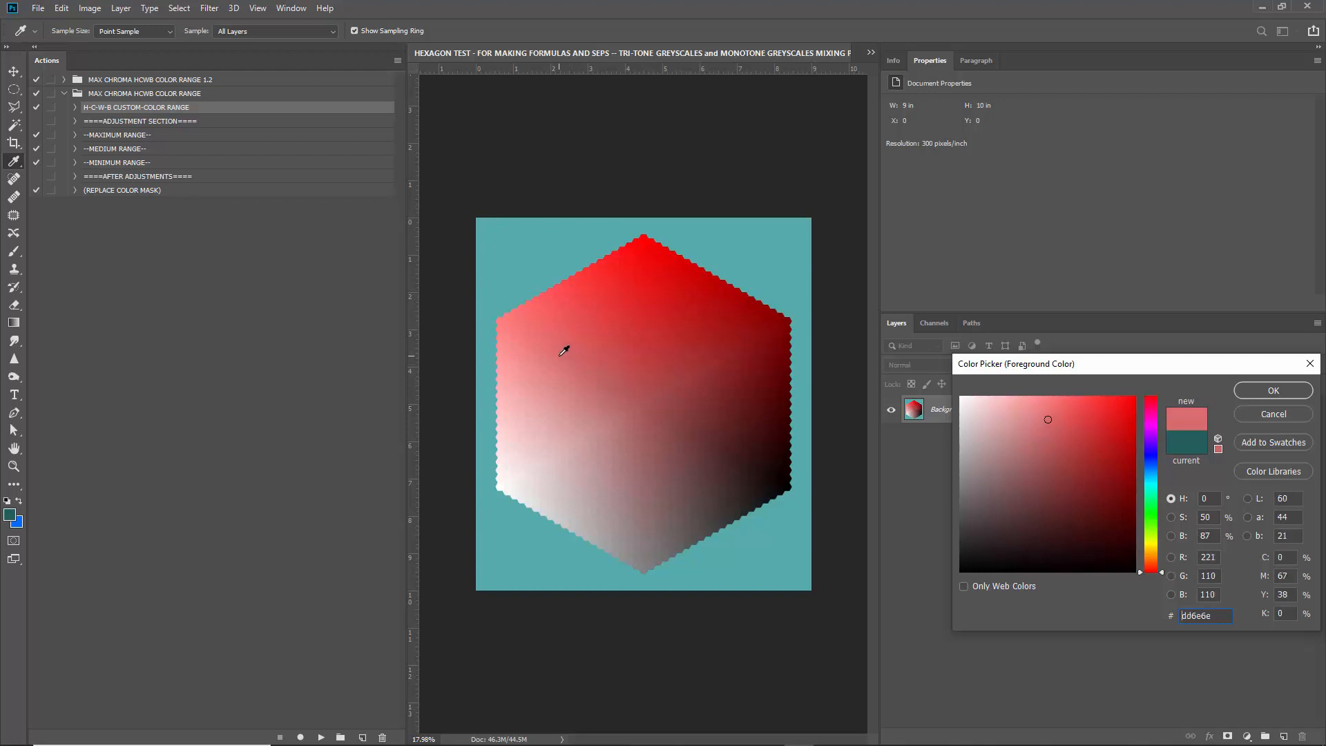
left_click(1251, 392)
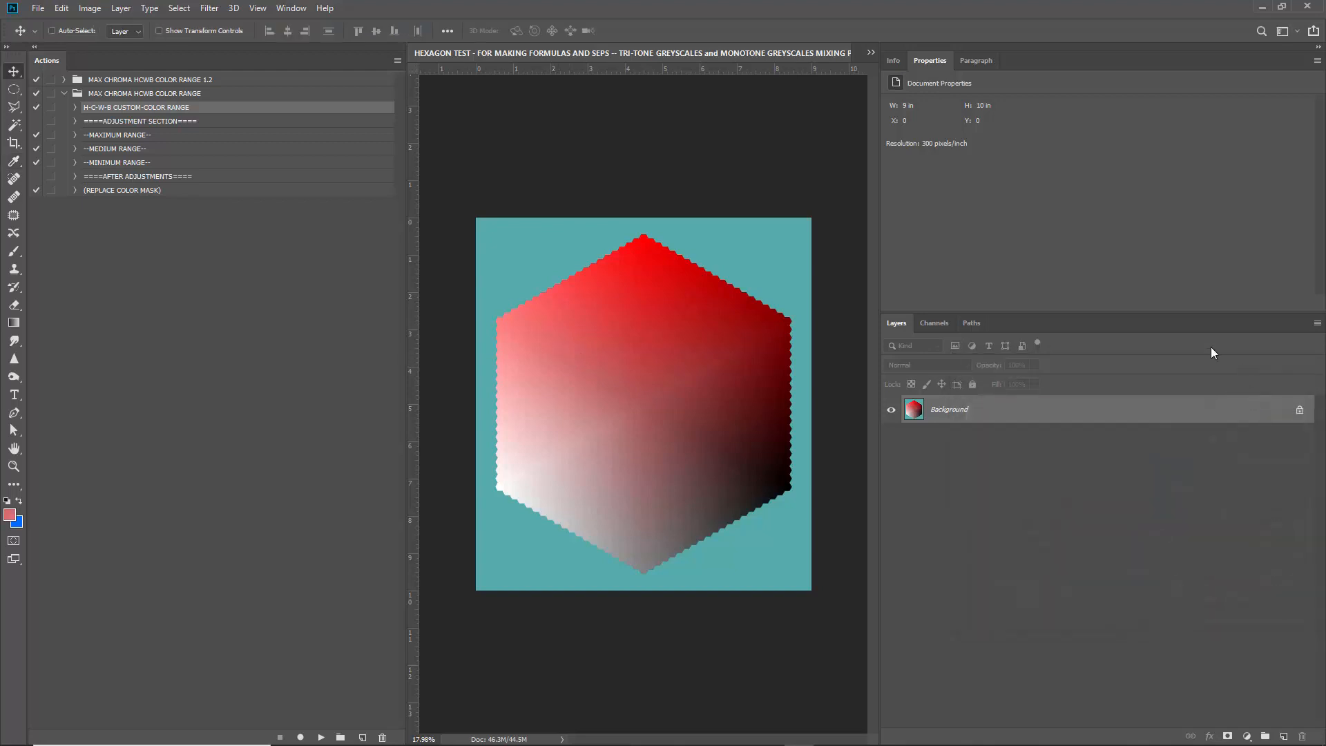
left_click(320, 738)
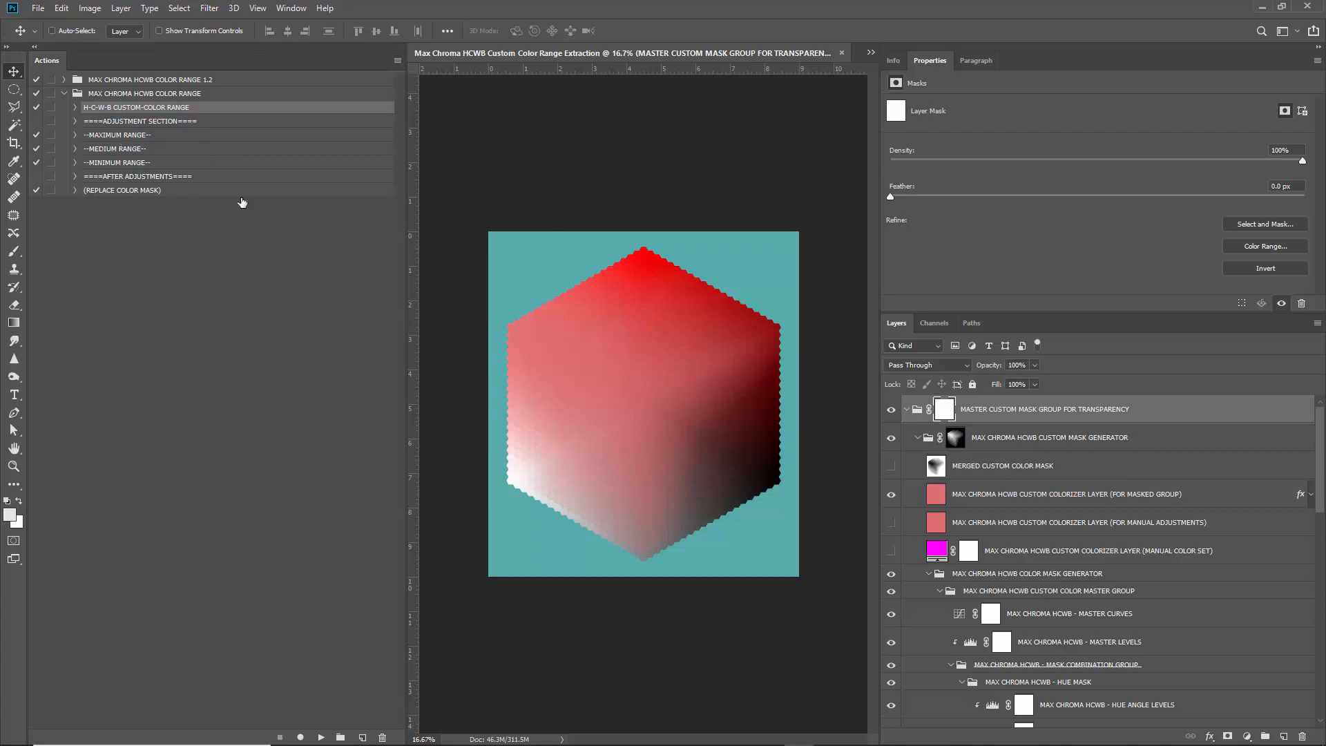
- Preview the extracted range by toggling the Color Overlay on the CUSTOM COLORIZER LAYER (FOR MASKED GROUP), and collapse the master mask group
left_click(1309, 495)
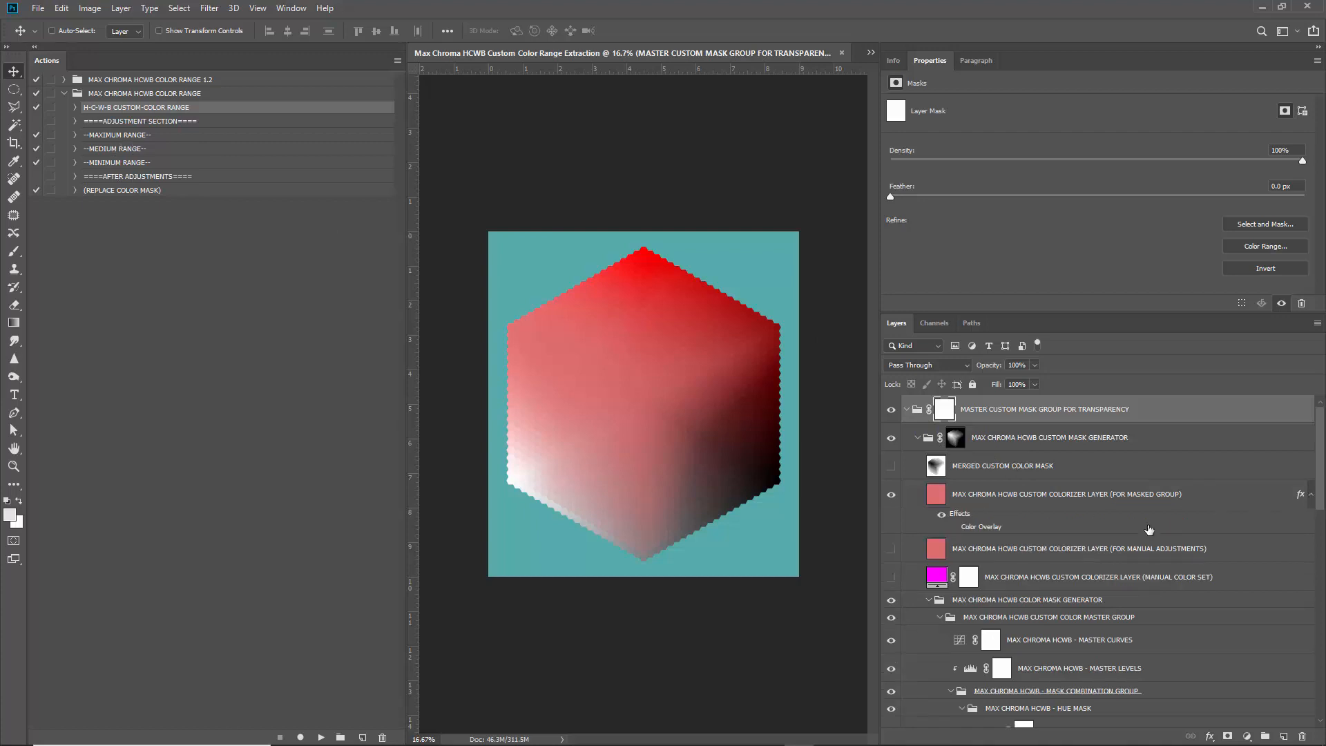
left_click(953, 528)
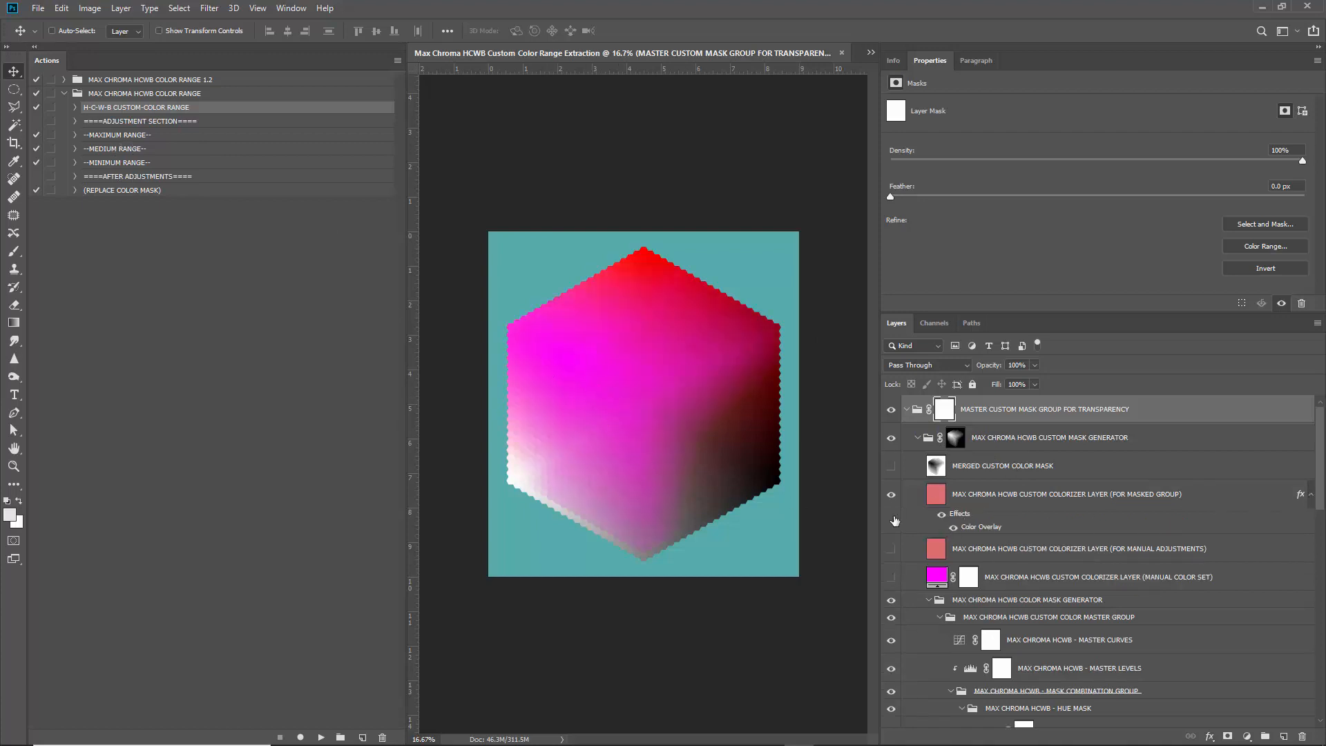
left_click(953, 528)
left_click(905, 410)
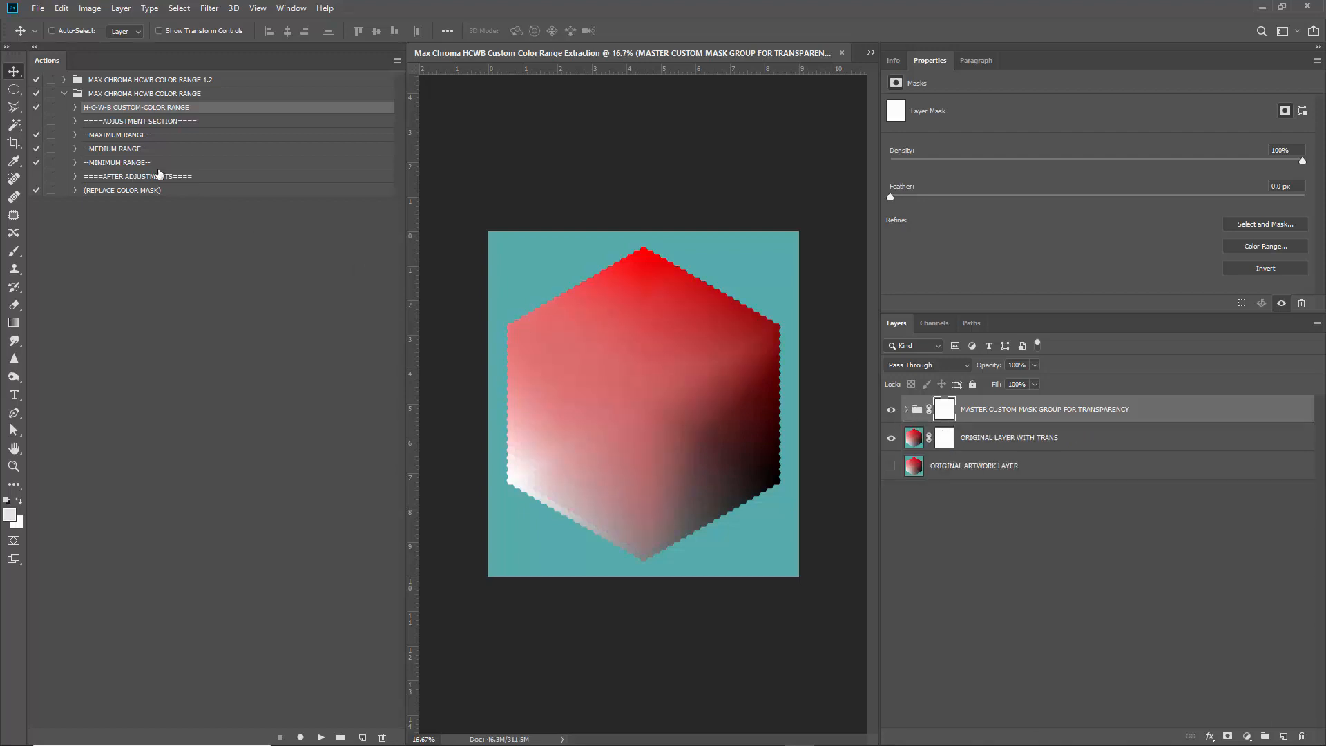
- Run the --MINIMUM RANGE-- adjustment action on the extracted color mask
left_click(116, 136)
left_click(133, 164)
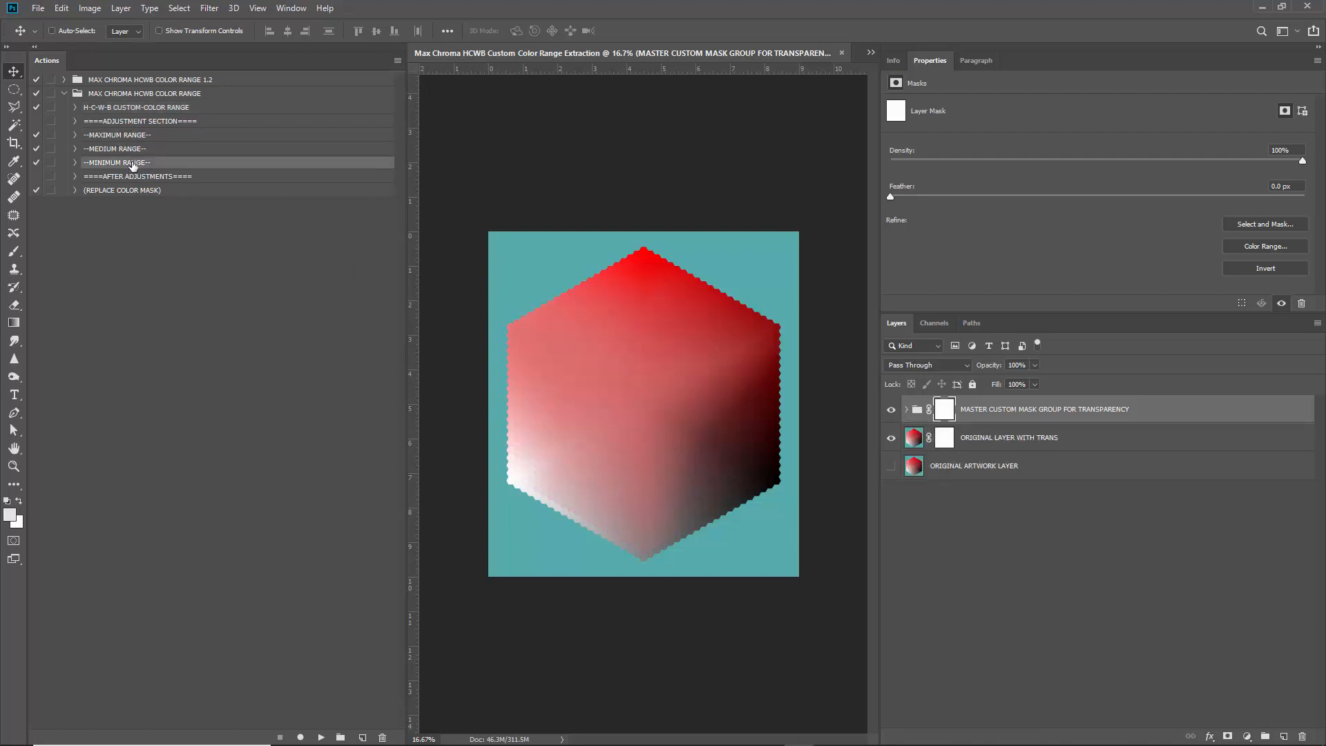
left_click(321, 737)
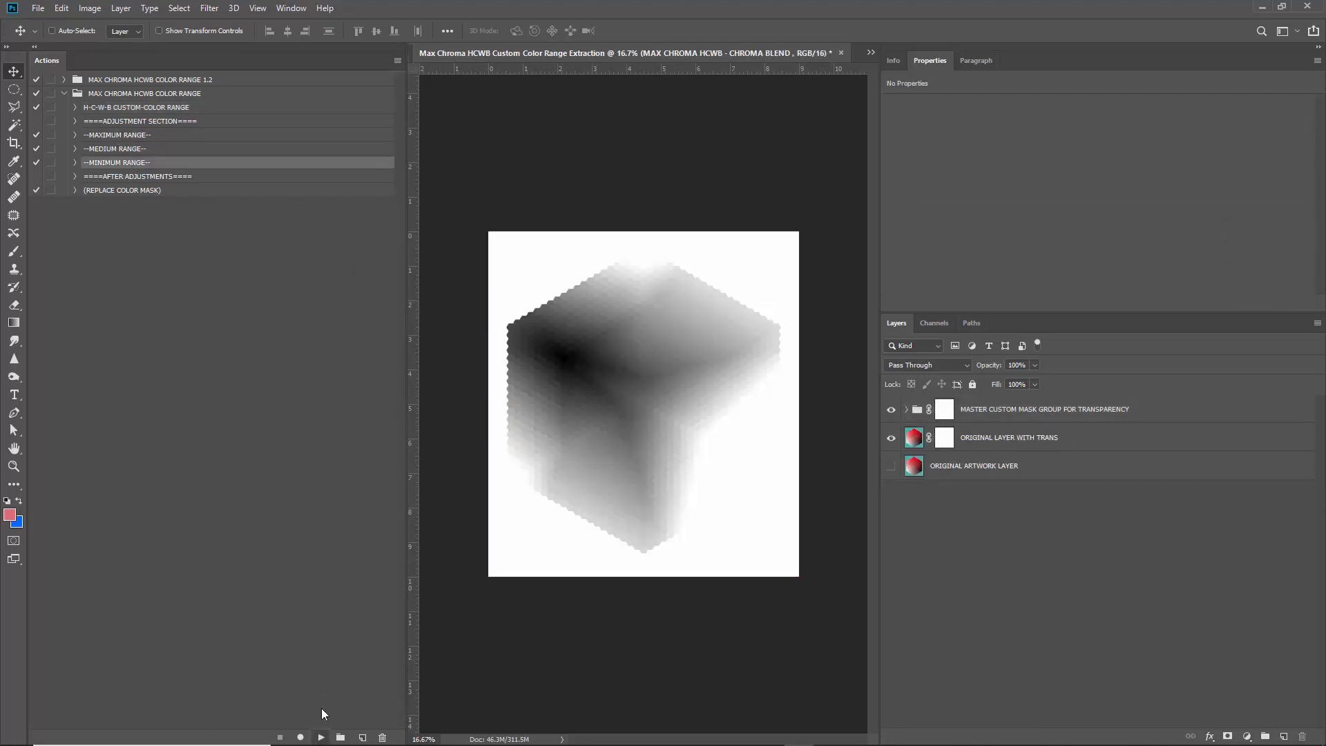
- Run the --MEDIUM RANGE-- adjustment action on the extracted color mask, followed by the --MAXIMUM RANGE-- action
left_click(133, 151)
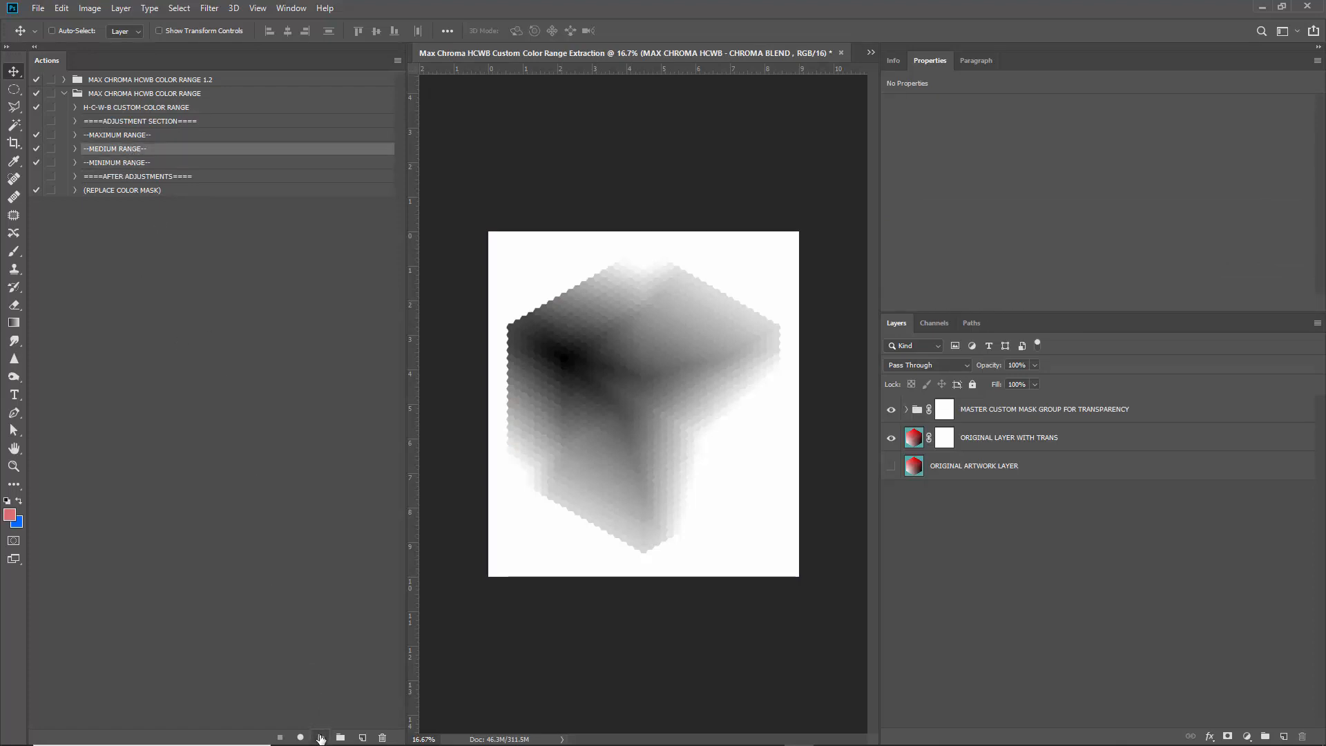
left_click(321, 738)
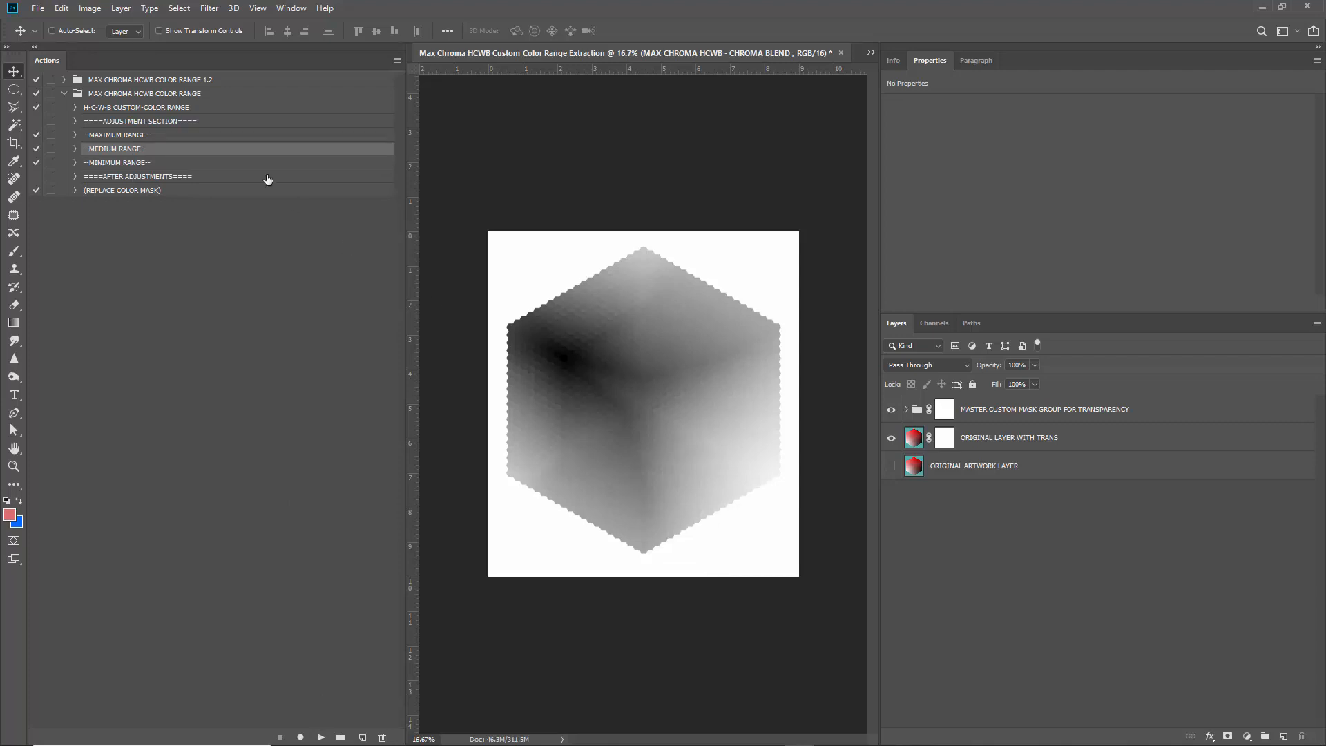
left_click(151, 136)
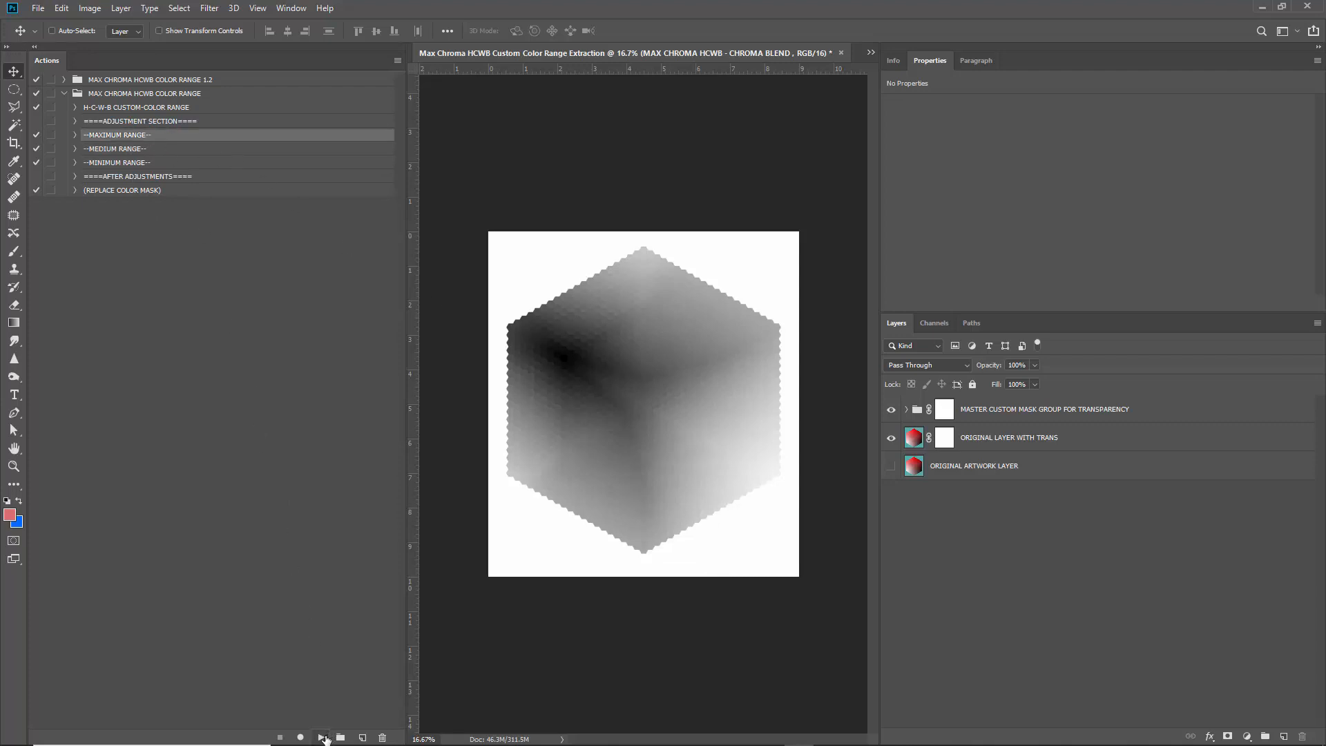
left_click(322, 737)
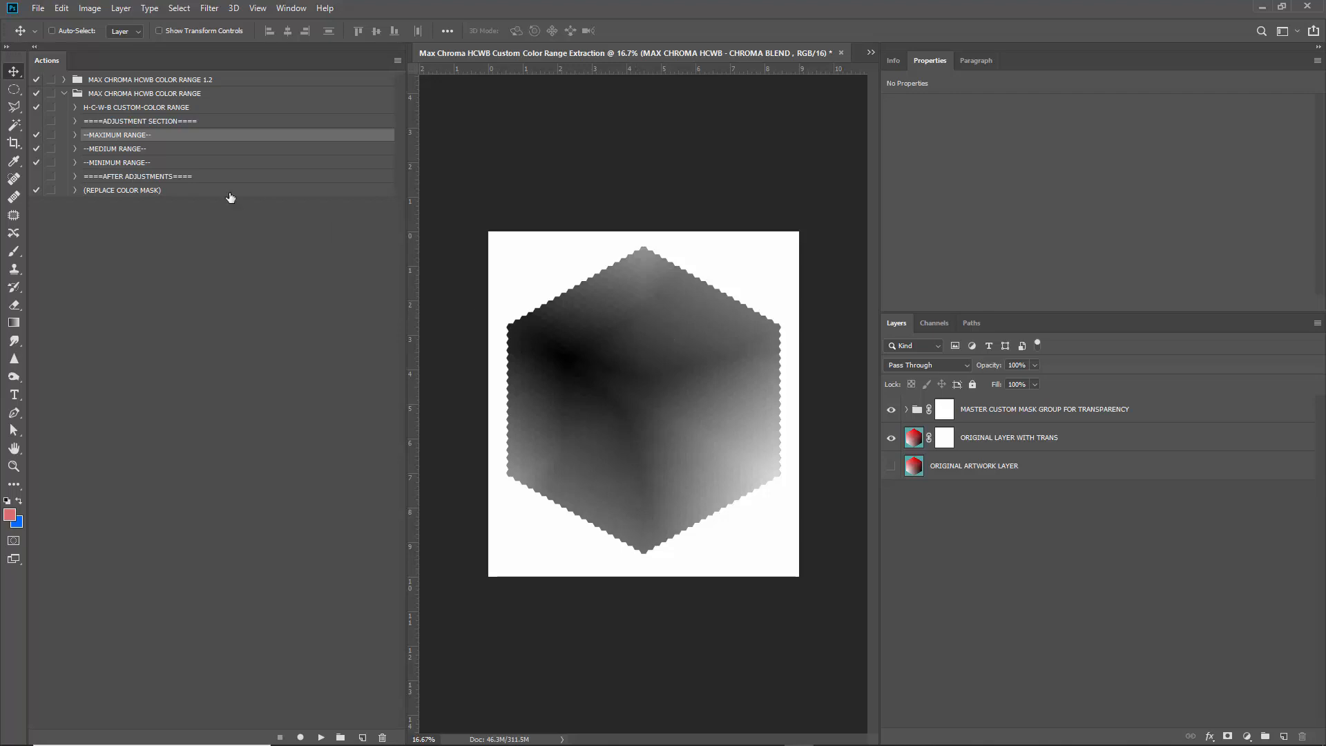
- Expand the master custom mask group and show only its adjustment layers in a taller layer list
left_click(907, 409)
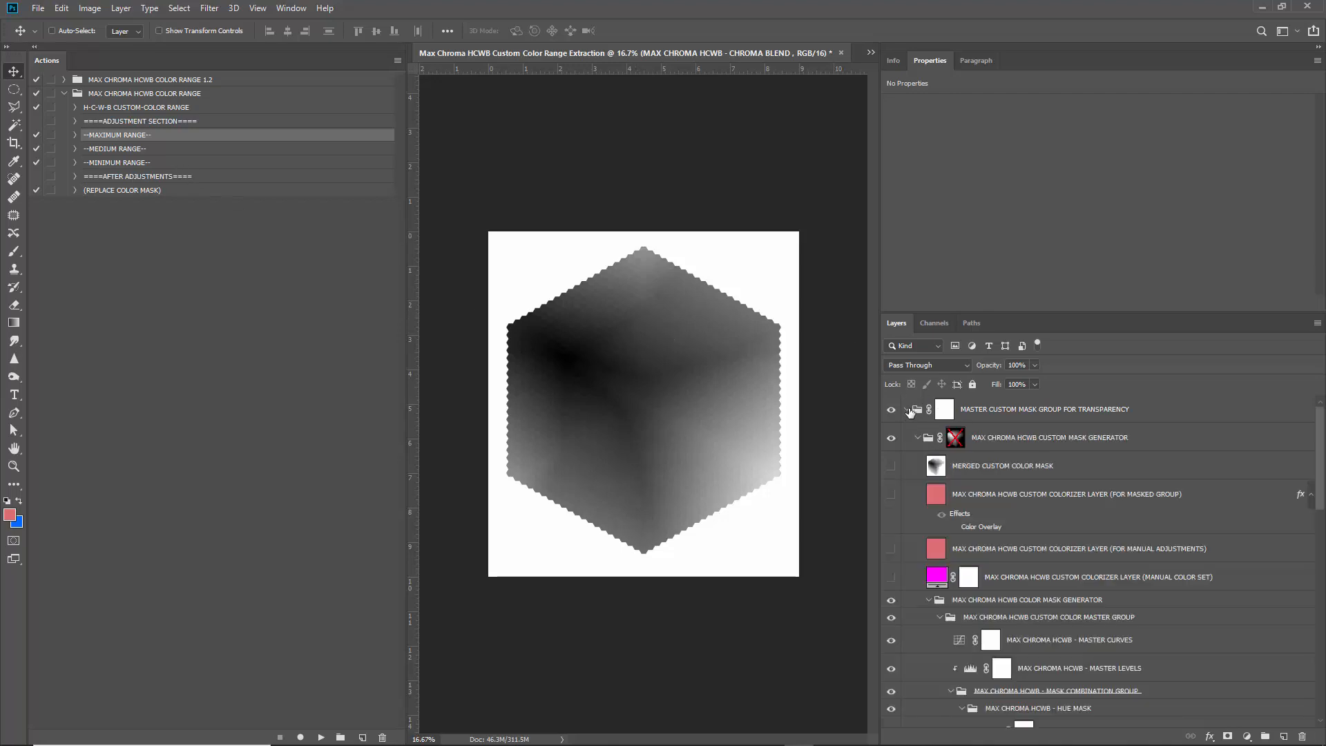
left_click(972, 346)
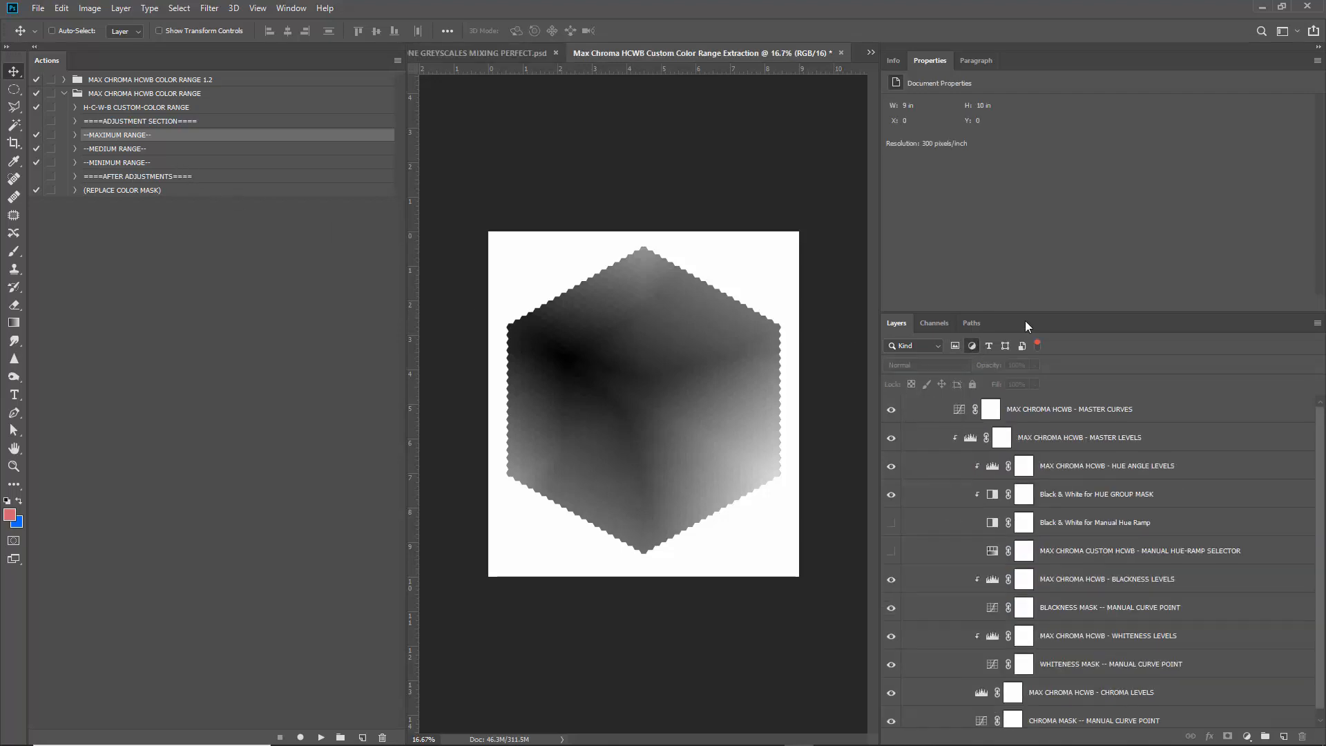
left_click_drag(1025, 320, 967, 235)
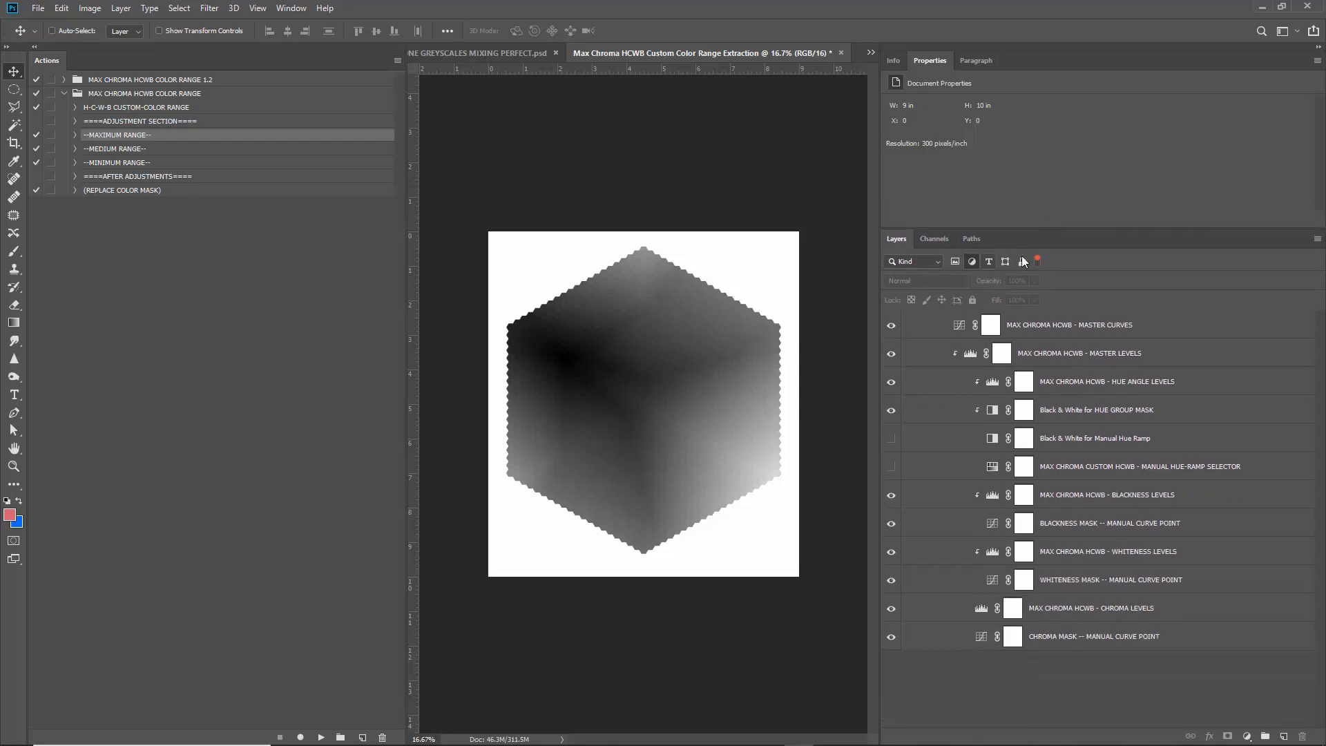
- Test the BLACKNESS LEVELS layer by pulling its white input level far down and returning it to maximum
left_click(992, 498)
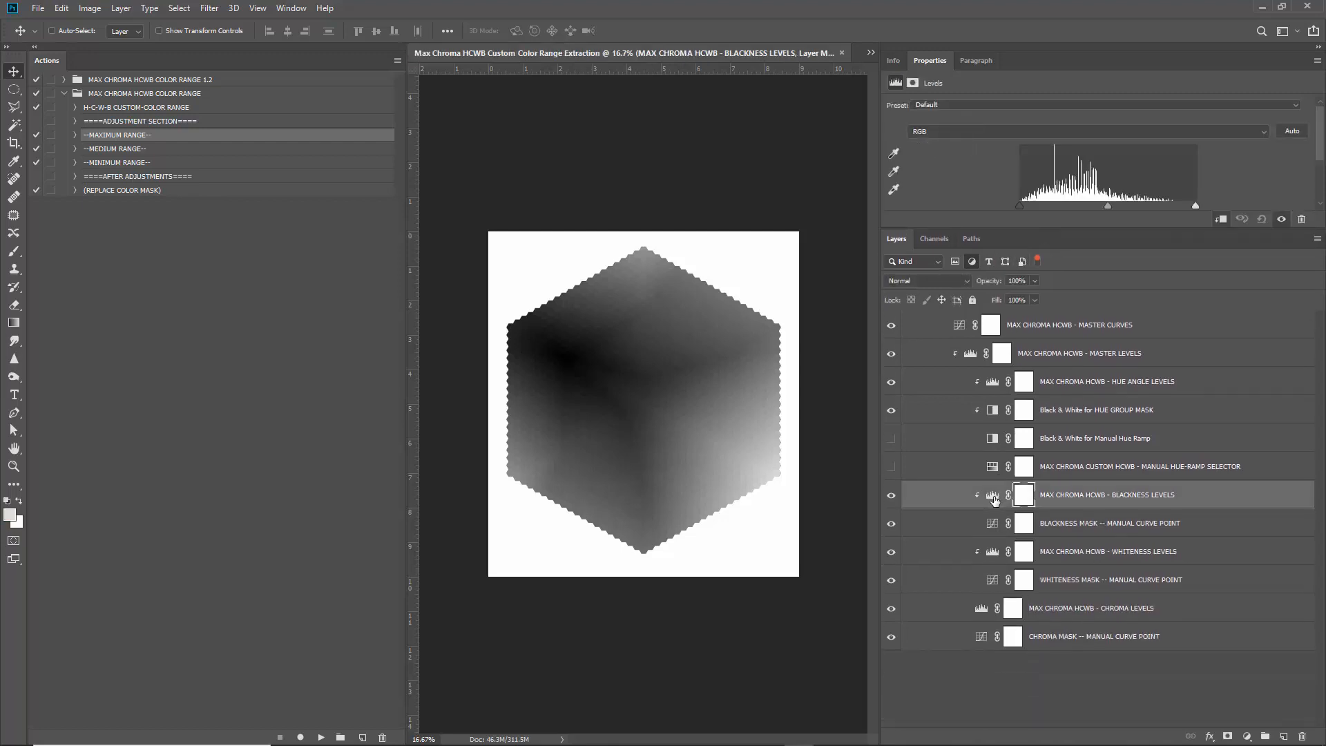
left_click(995, 500)
left_click_drag(1193, 205, 1050, 208)
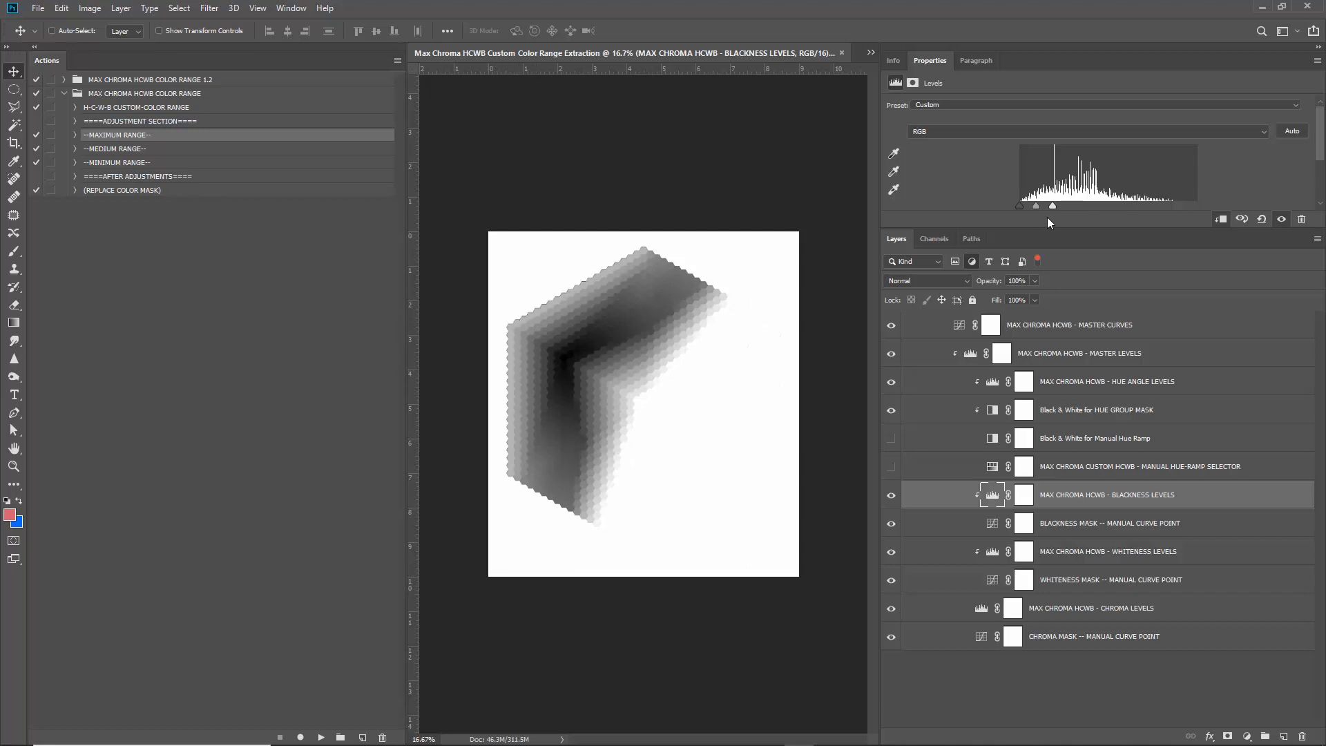
left_click_drag(1054, 209, 1195, 205)
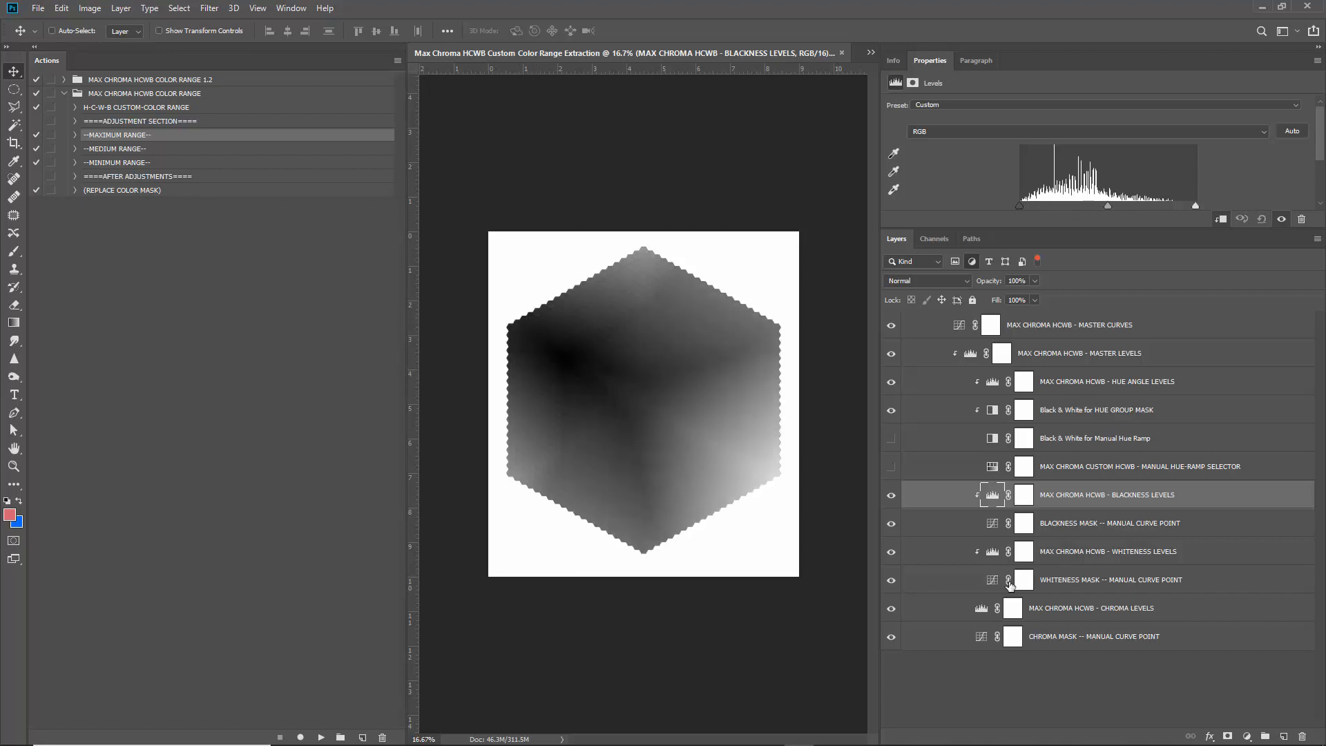
- Test the WHITENESS LEVELS layer by lowering its white input level strongly and returning it to maximum
left_click(992, 552)
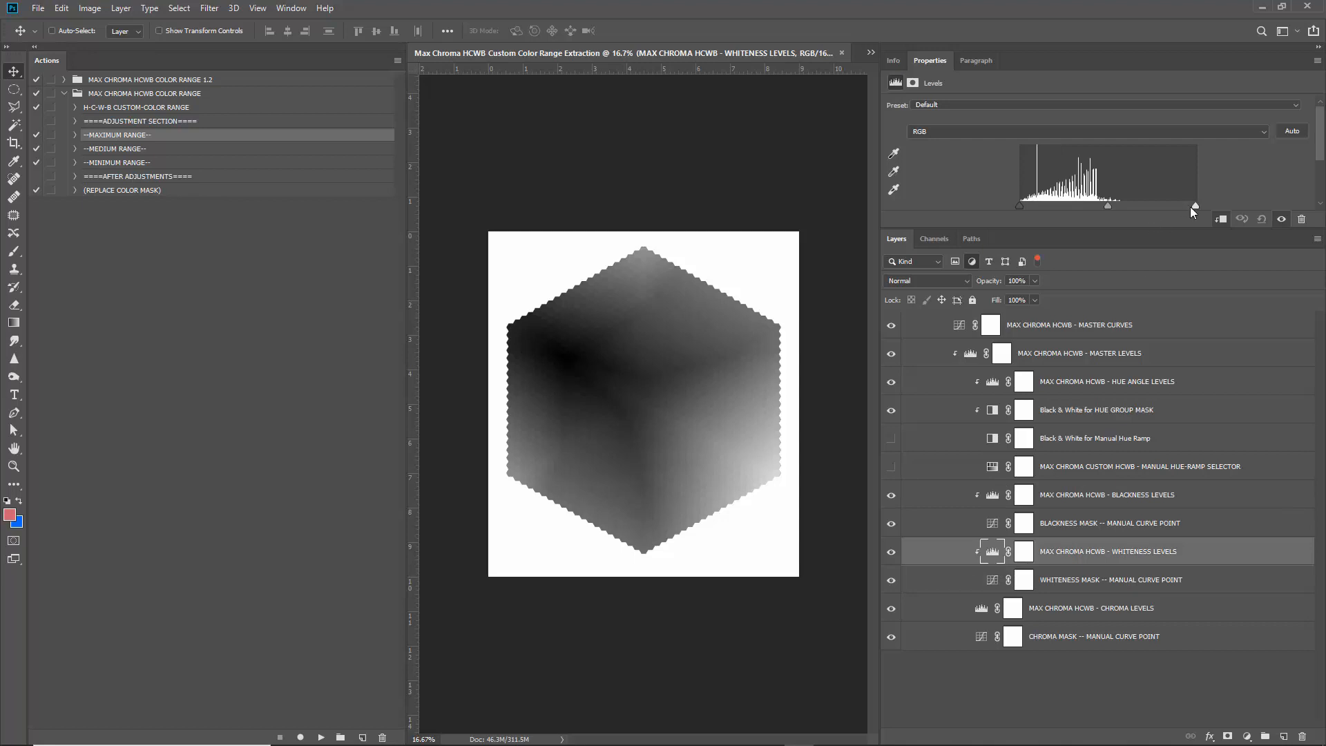
left_click_drag(1191, 206, 1056, 210)
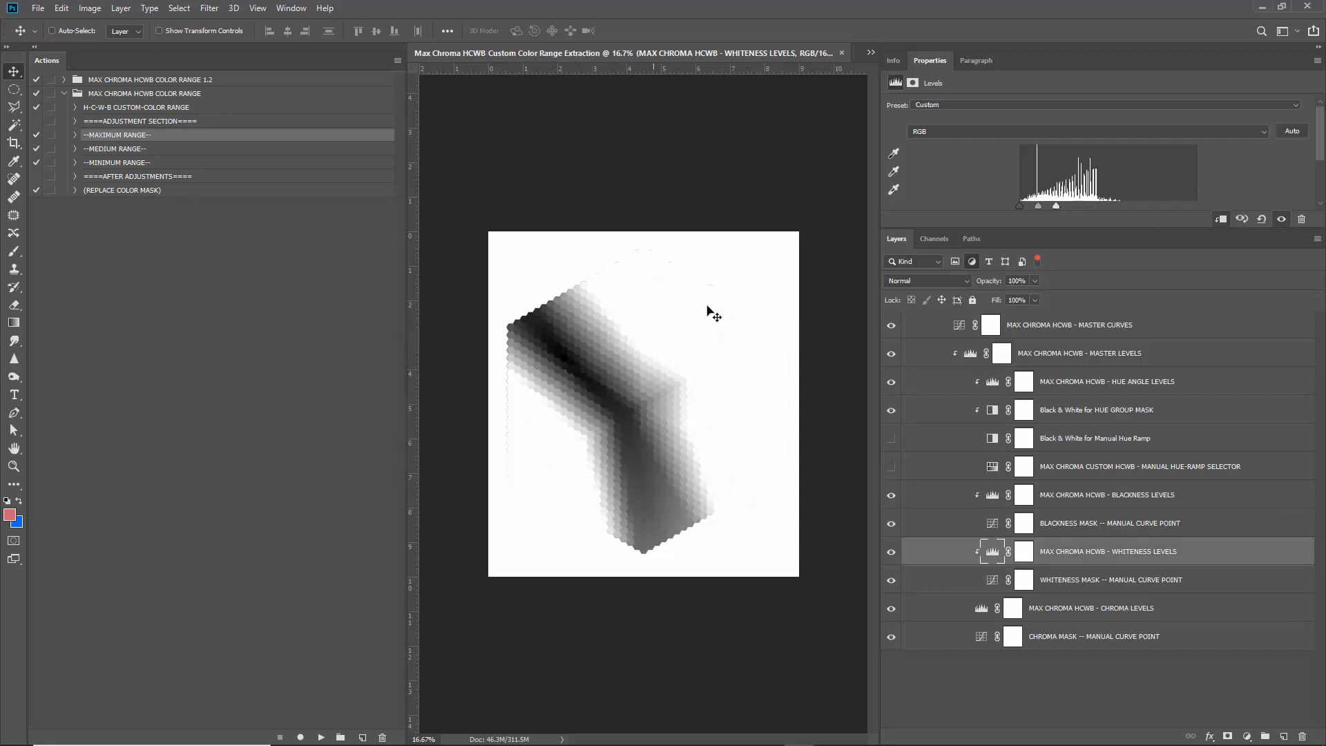
left_click_drag(1055, 206, 1213, 206)
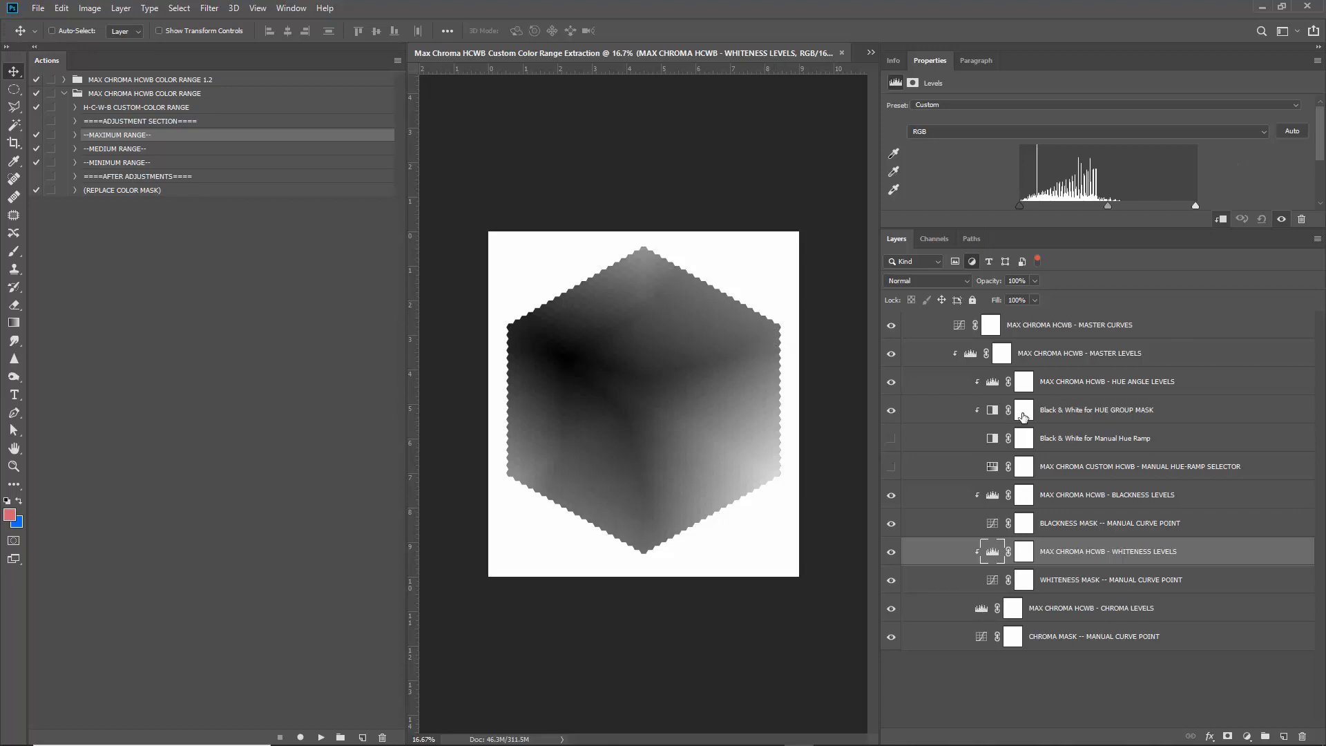
- Narrow the mask around the sampled light red by lowering the white input levels of the CHROMA, WHITENESS and BLACKNESS LEVELS layers
left_click(980, 608)
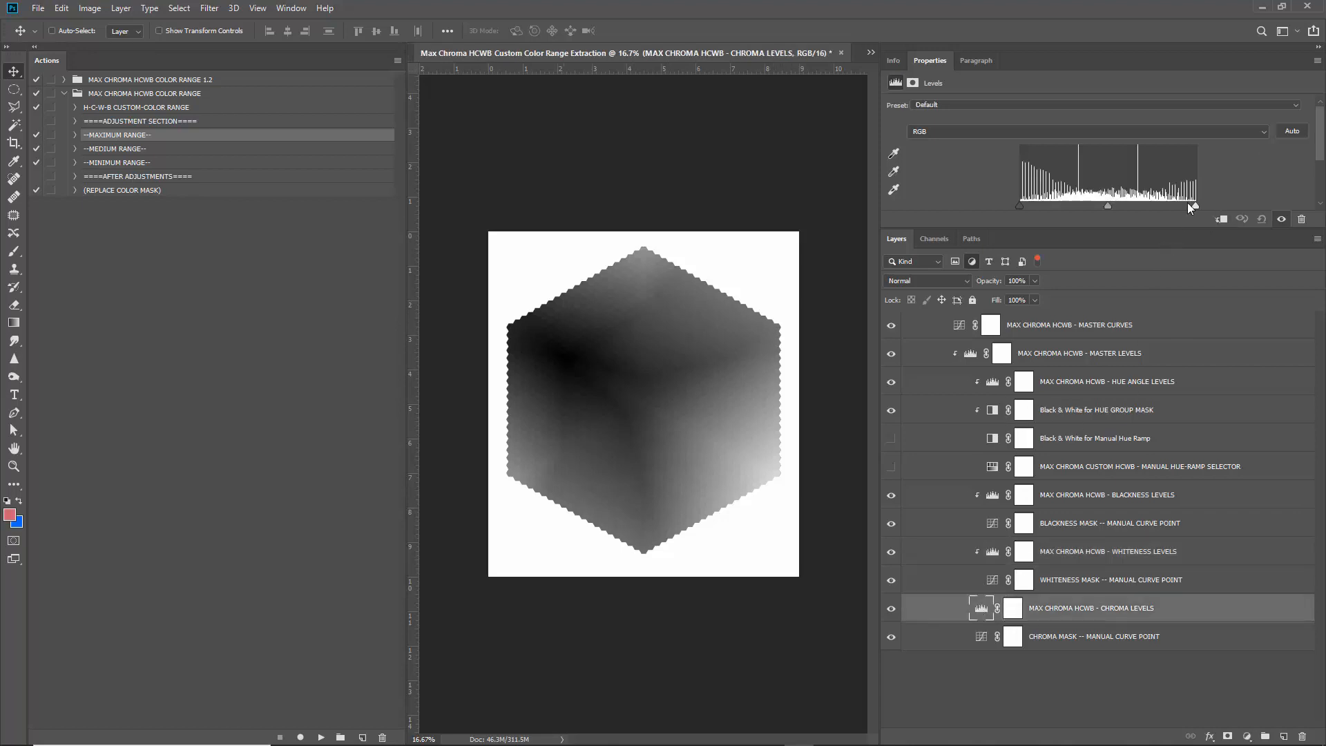
left_click_drag(1195, 203, 1071, 207)
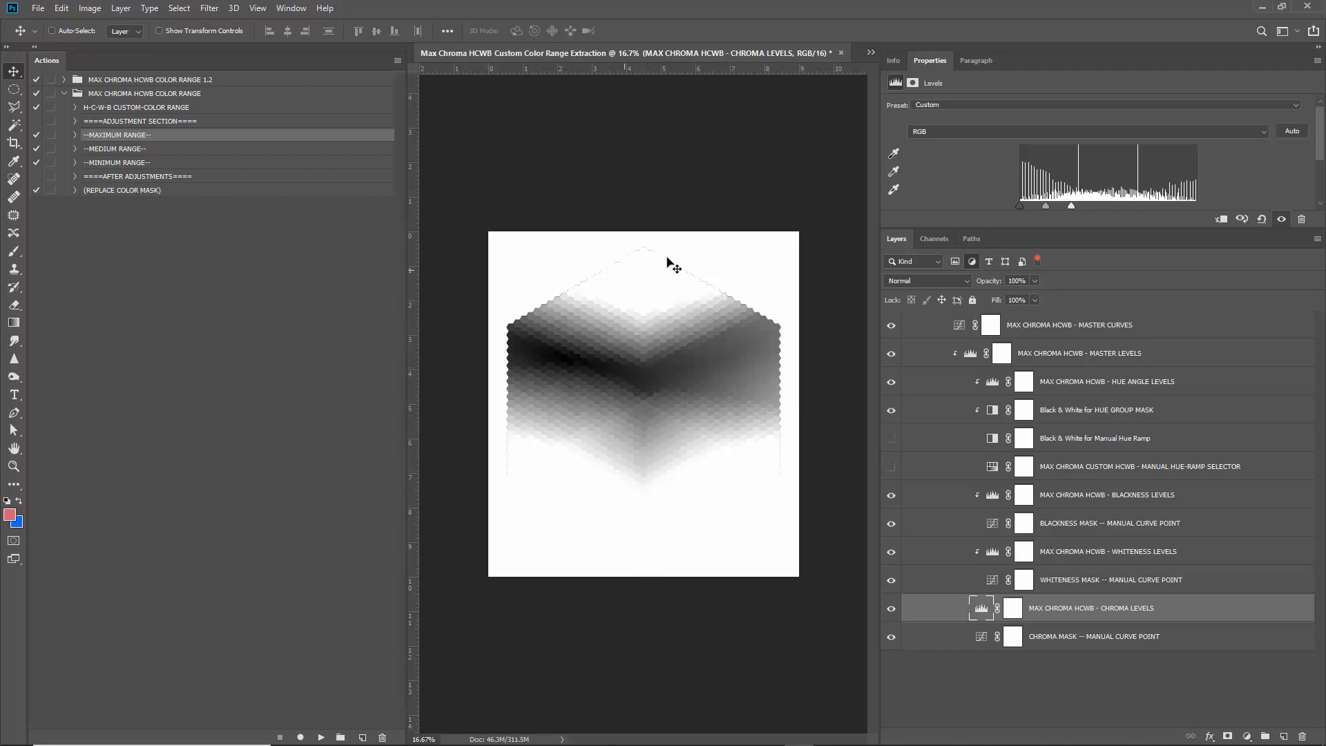
left_click(992, 551)
left_click_drag(1189, 206, 1072, 207)
left_click(997, 498)
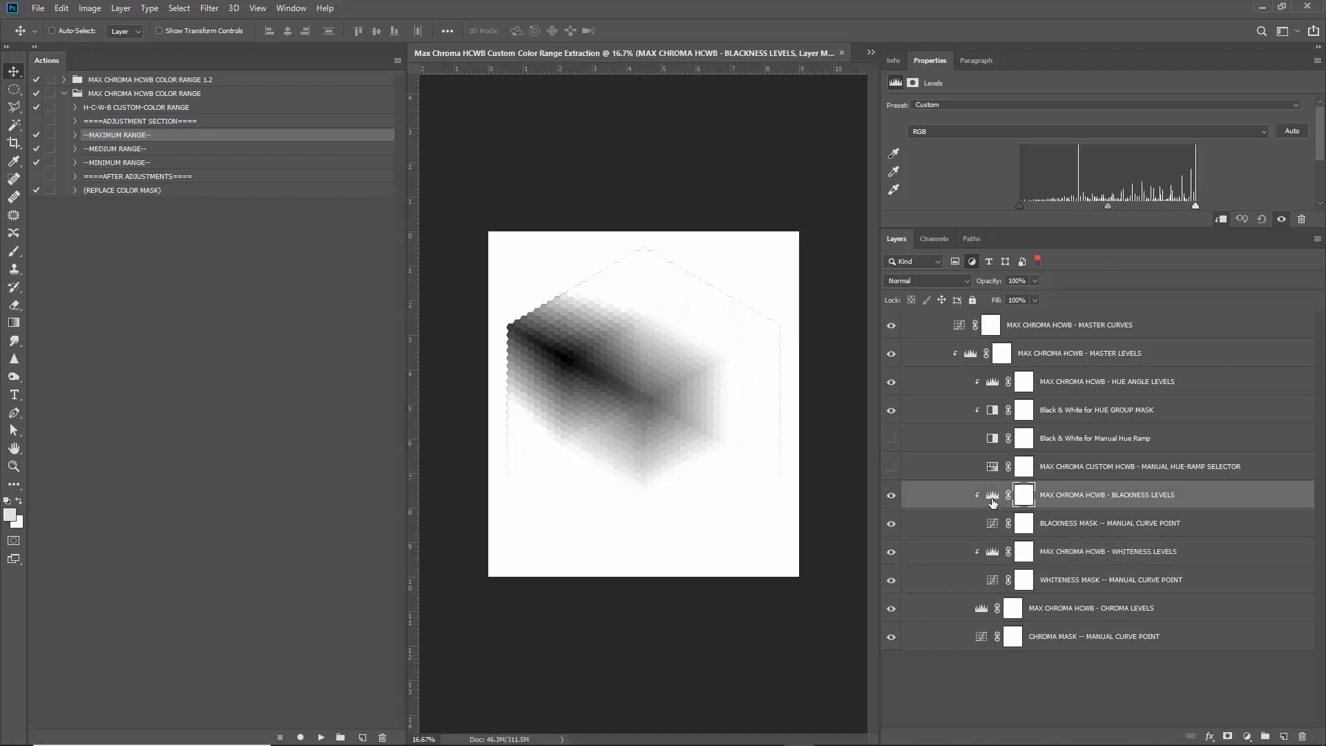
left_click_drag(1116, 208, 1038, 217)
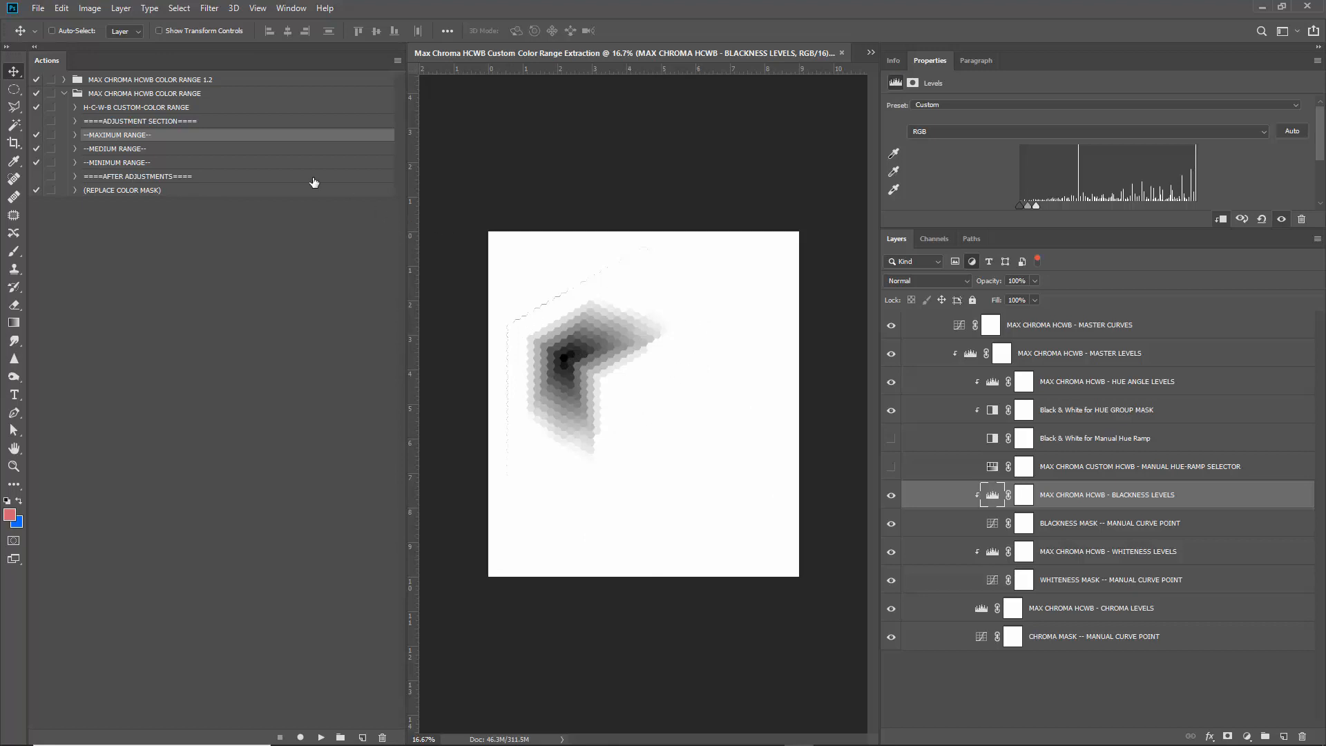
- Select the H-C-W-B CUSTOM-COLOR RANGE action, clear the adjustment-layer filter and collapse the master custom mask group
left_click(95, 110)
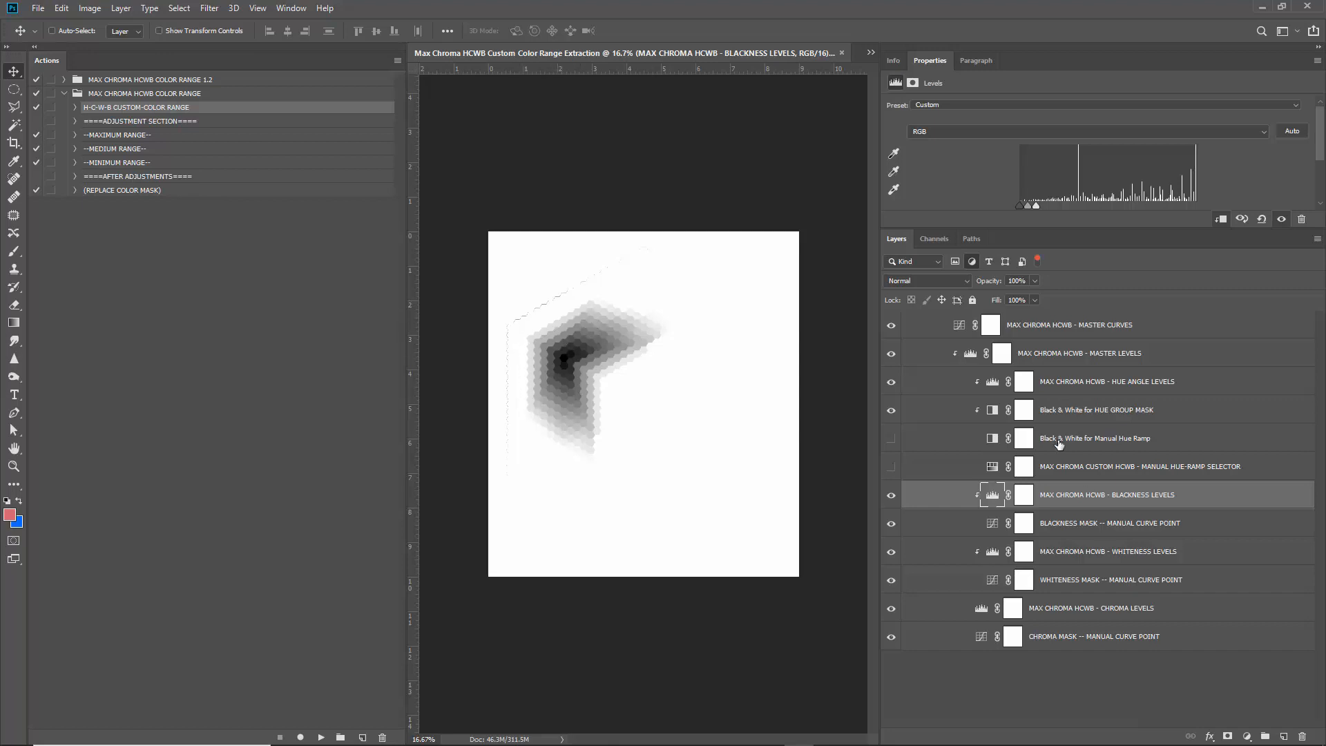
left_click(972, 263)
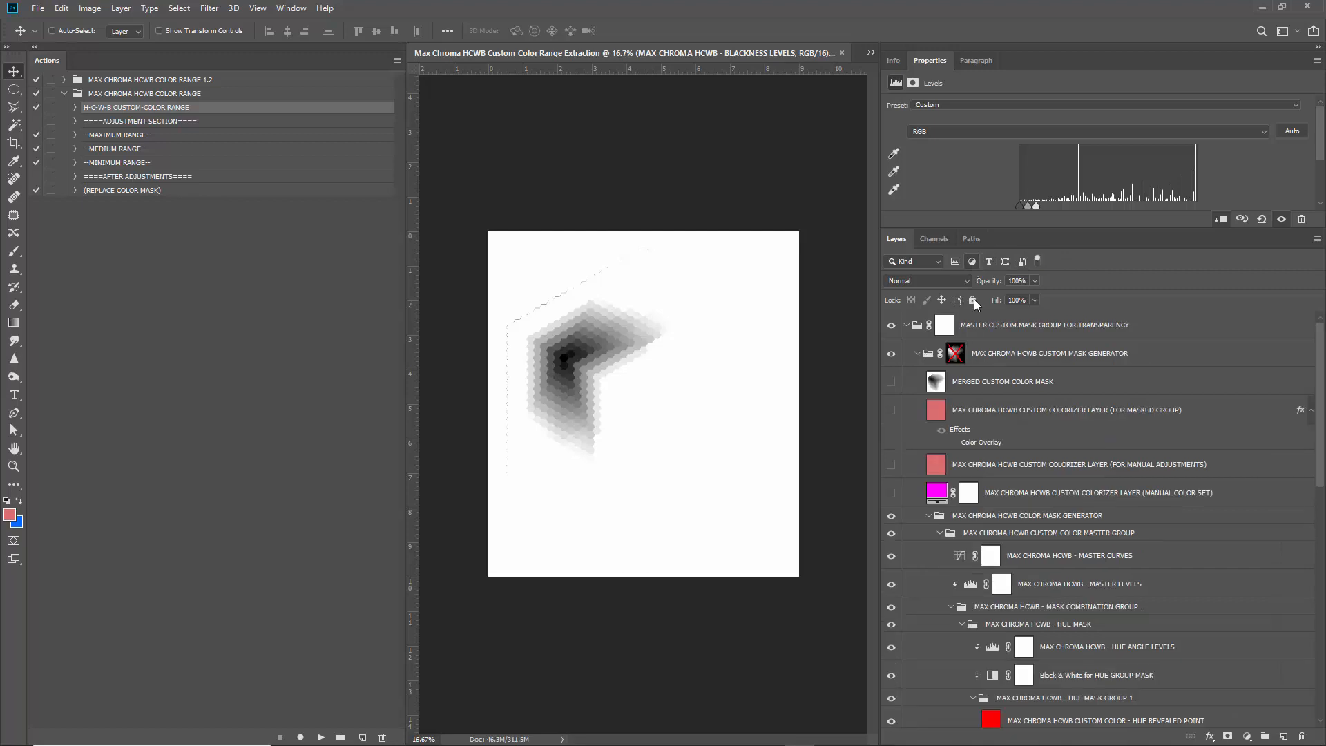
left_click(906, 325)
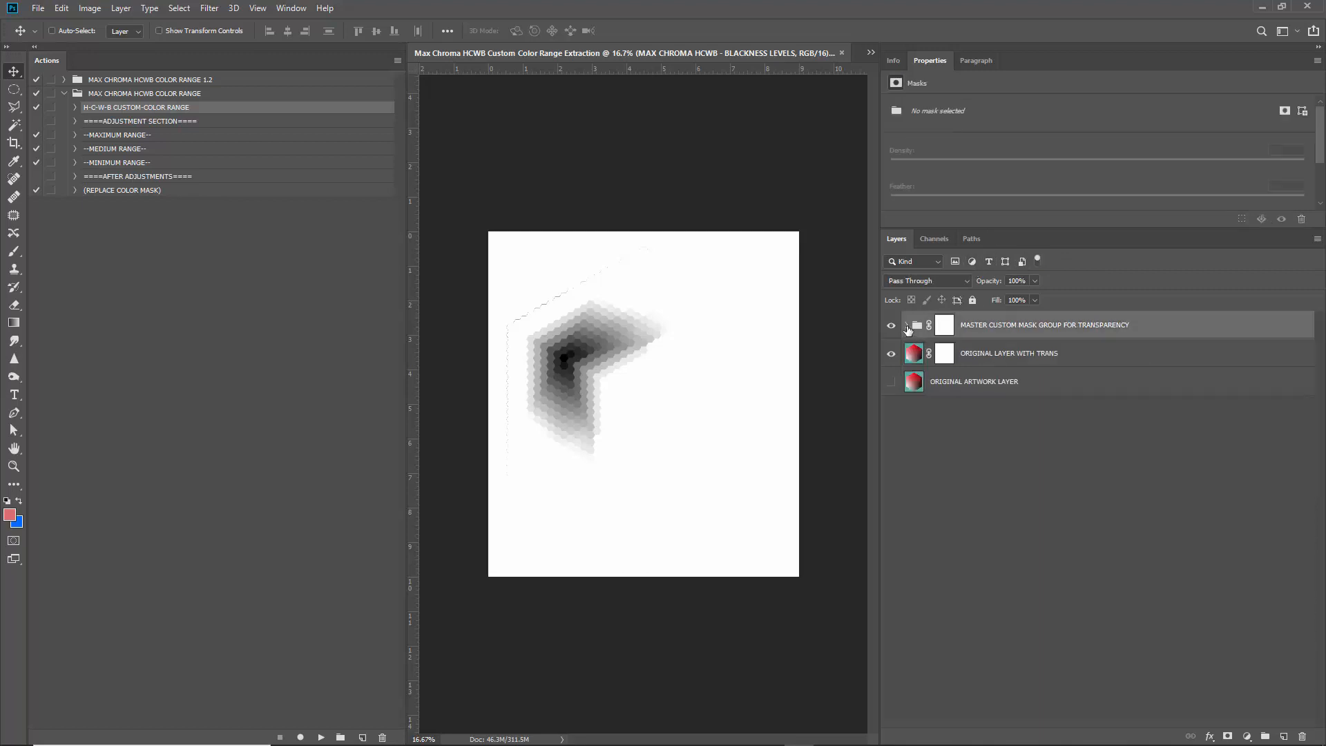
- Hide the master custom mask group to inspect the original red hexagon up close, and hide ORIGINAL LAYER WITH TRANS
left_click(891, 324)
scroll(566, 348, "up", 3)
scroll(556, 353, "up", 2)
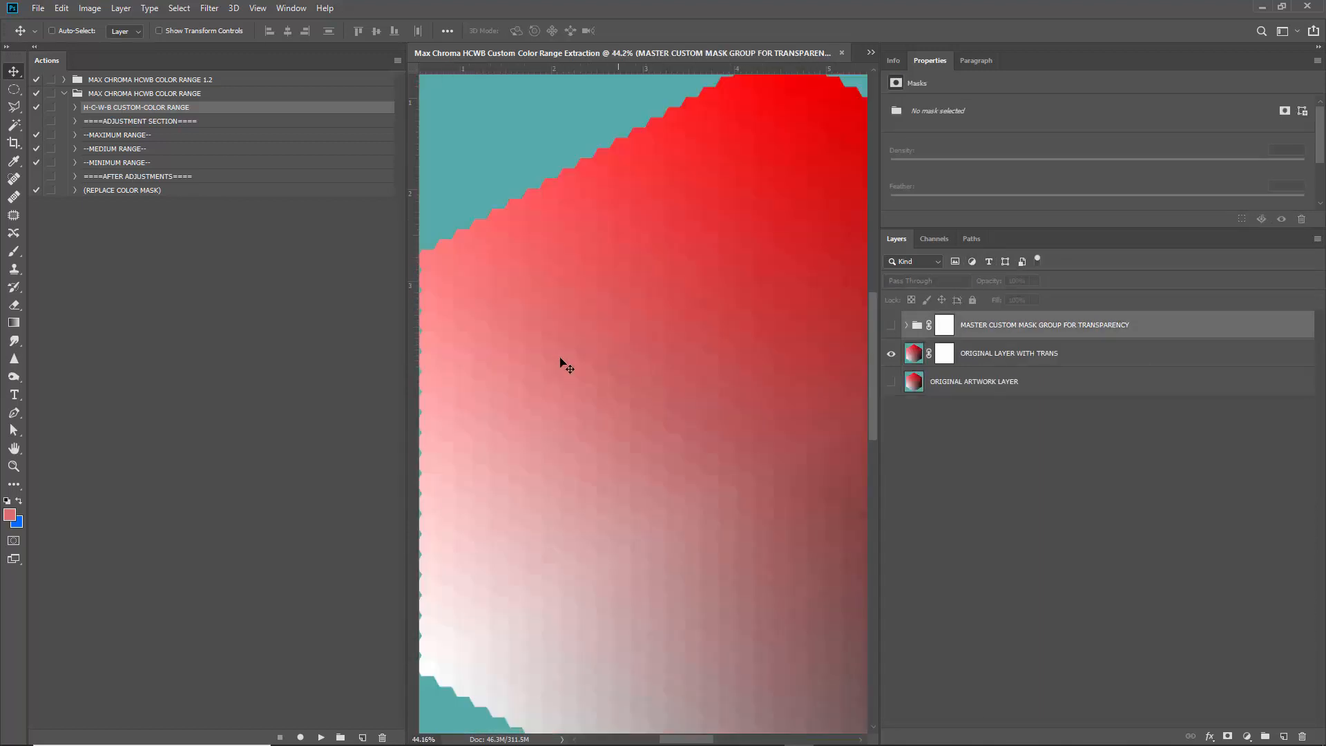
scroll(504, 317, "down", 3)
scroll(455, 283, "up", 4)
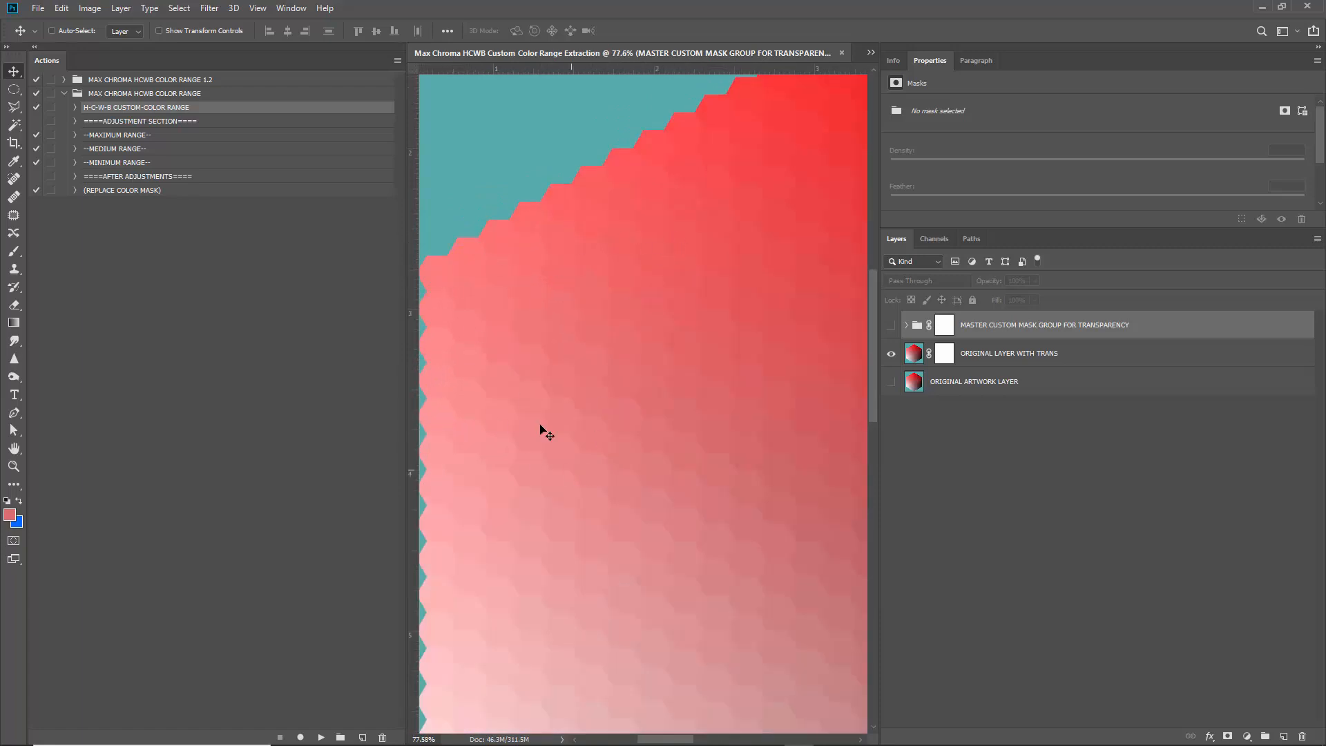
scroll(611, 380, "down", 3)
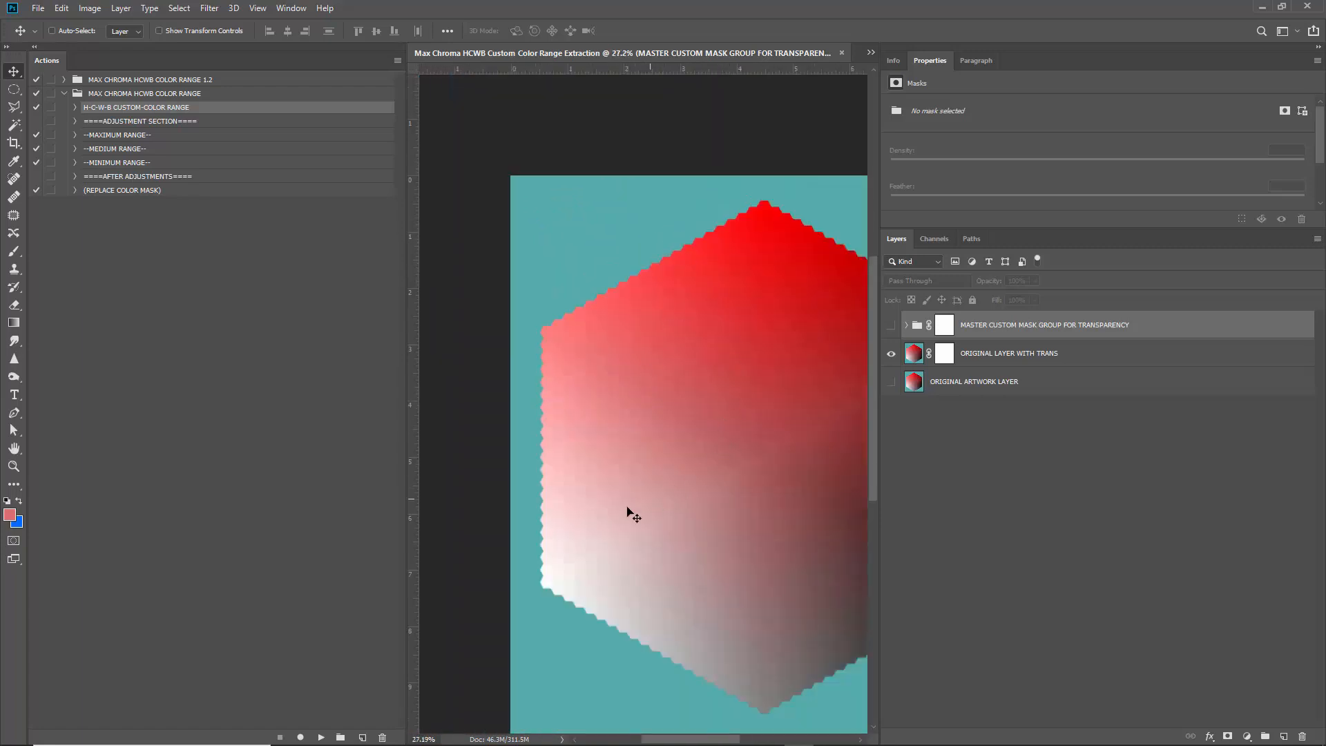
scroll(603, 370, "down", 1)
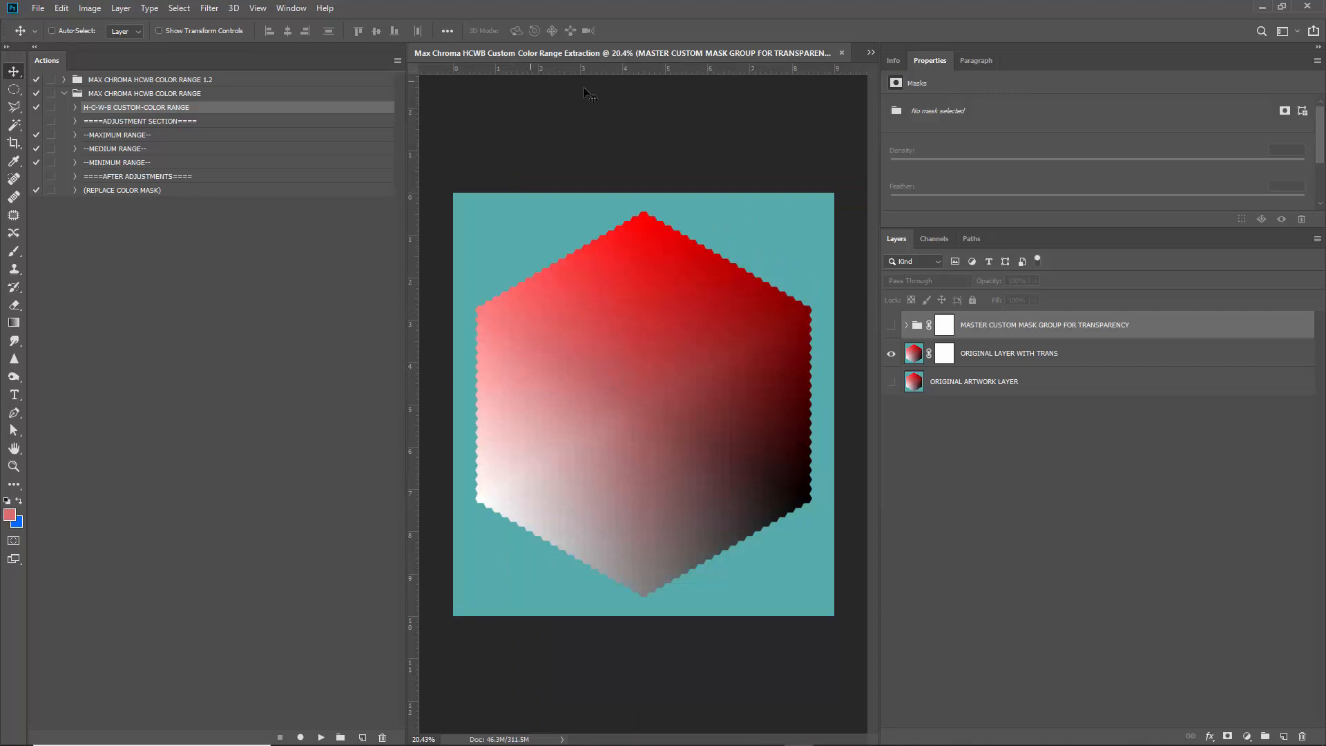
left_click(891, 354)
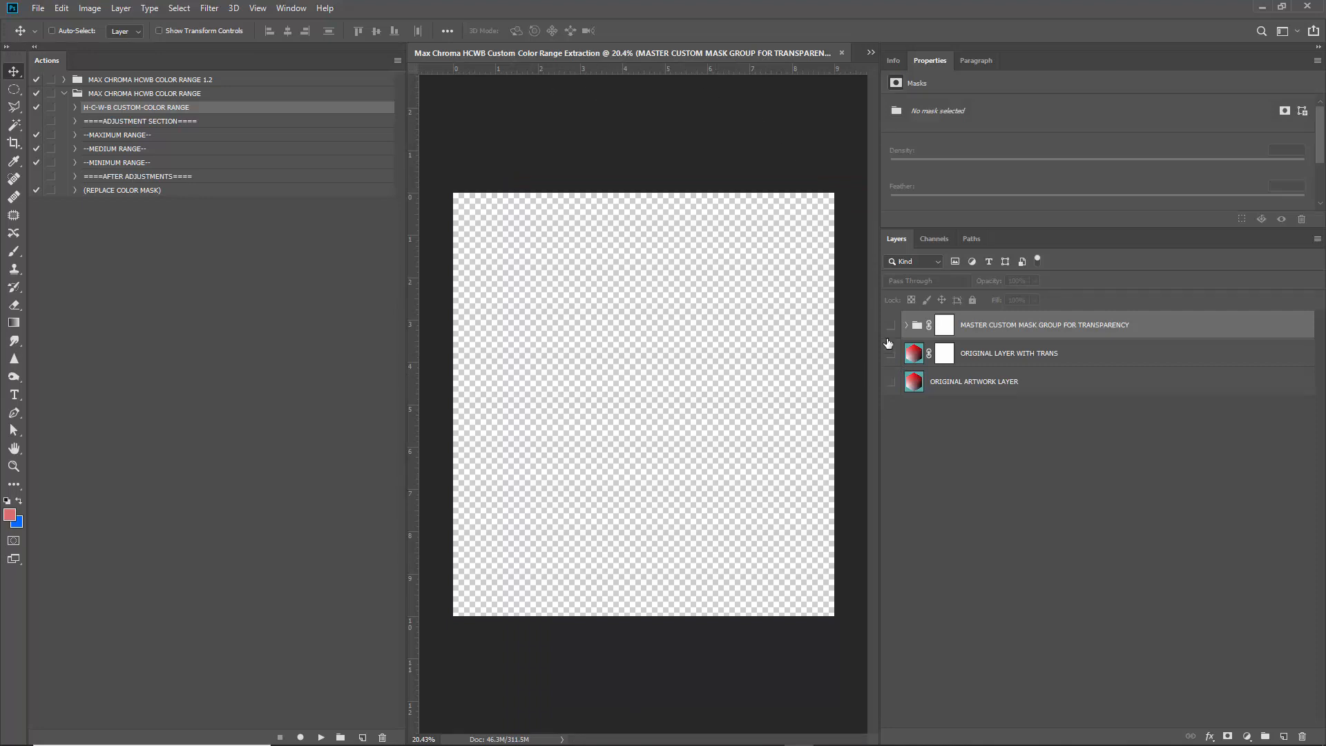
- Switch to the HEXAGON TEST document with the hexagon wheel and check the fill color of its CUSTOM COLOR LAYER
left_click(308, 11)
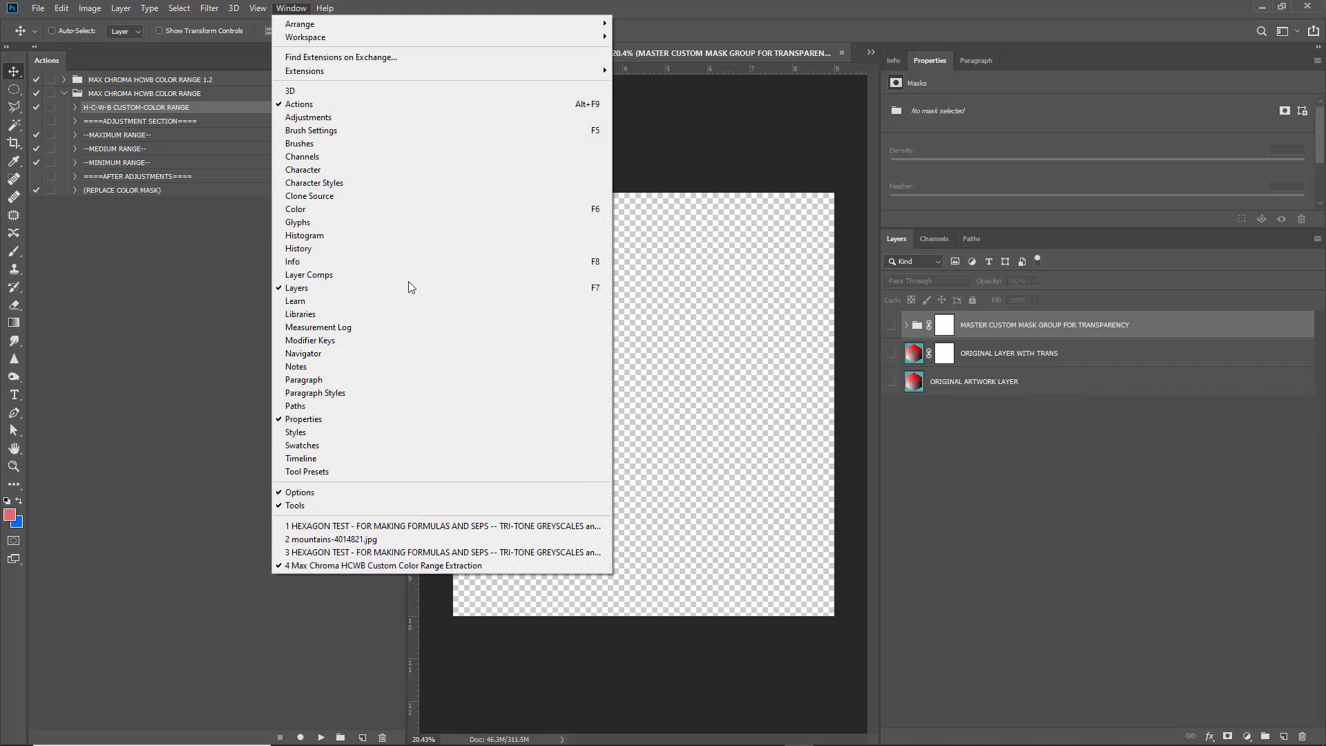
left_click(405, 553)
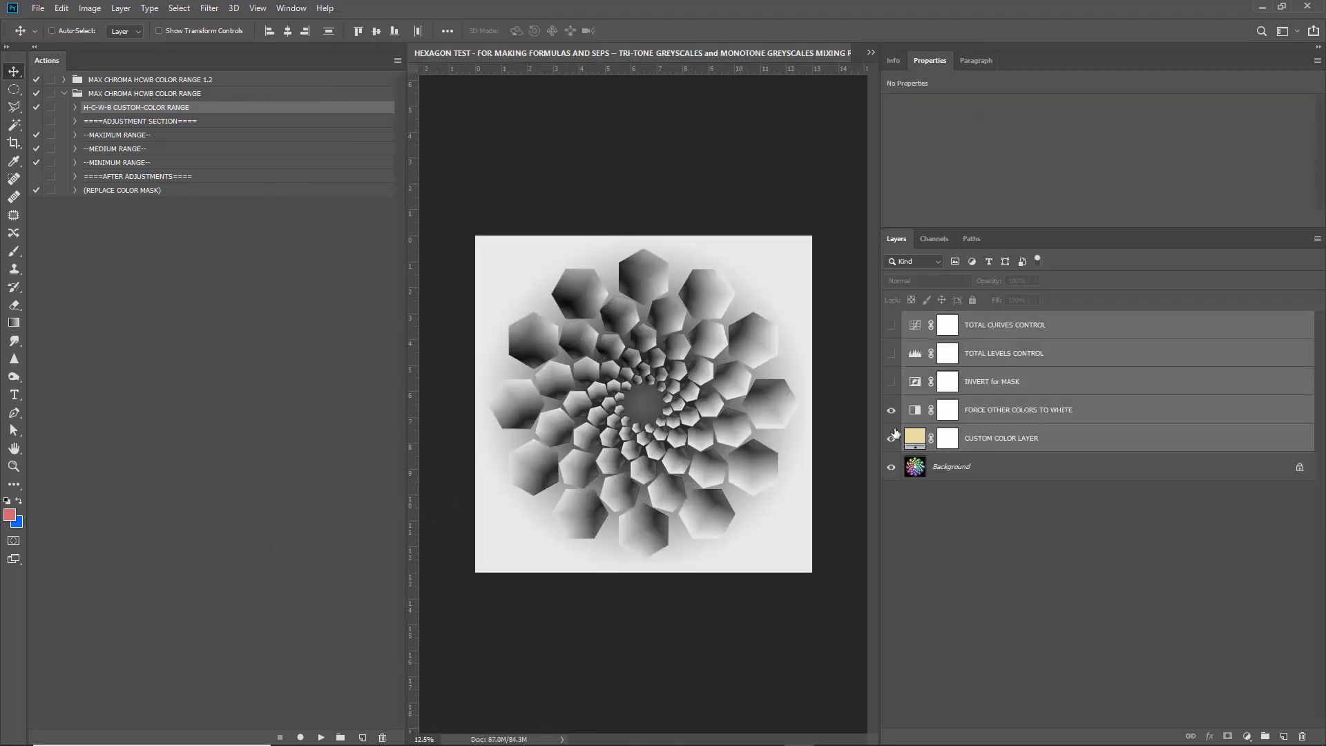
double_click(915, 437)
mouse_move(1010, 437)
left_mouse_down()
mouse_move(1003, 465)
mouse_move(1062, 453)
mouse_move(1063, 378)
mouse_move(1036, 483)
mouse_move(1022, 415)
mouse_move(1002, 408)
left_mouse_up()
left_click(1291, 415)
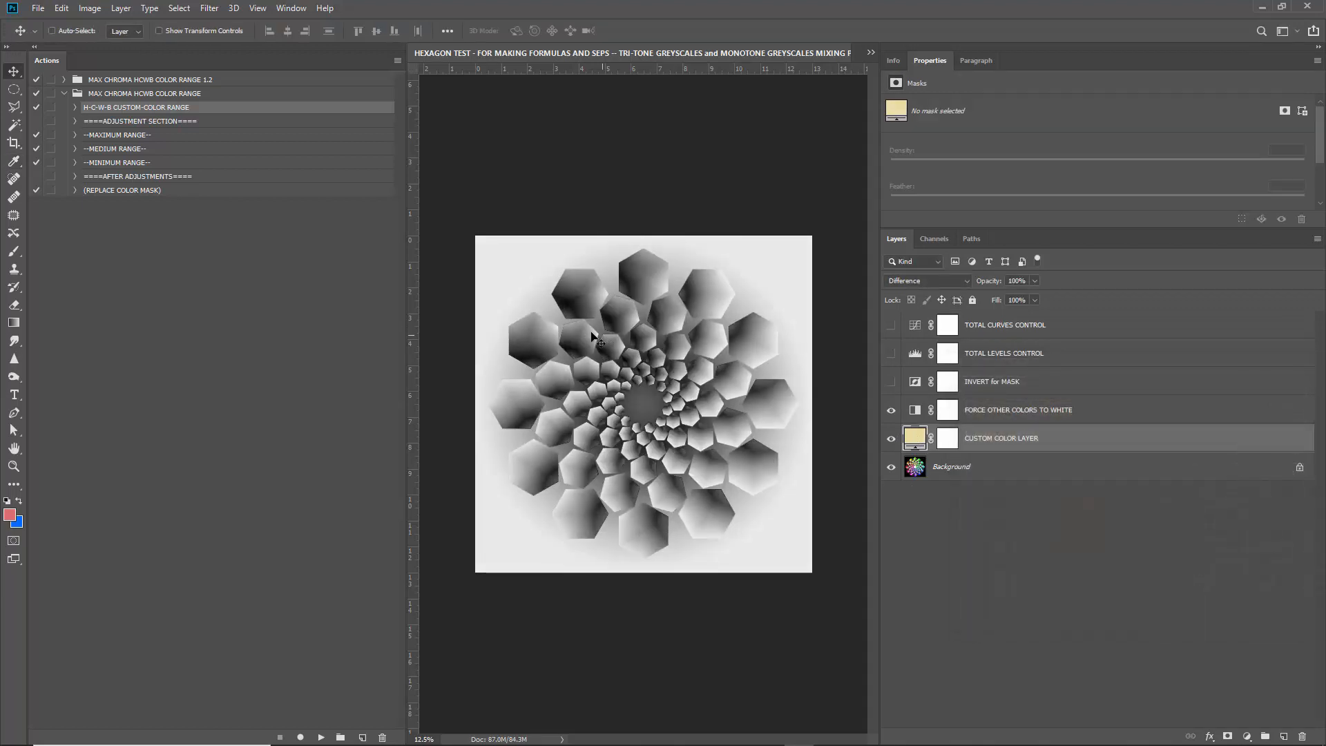